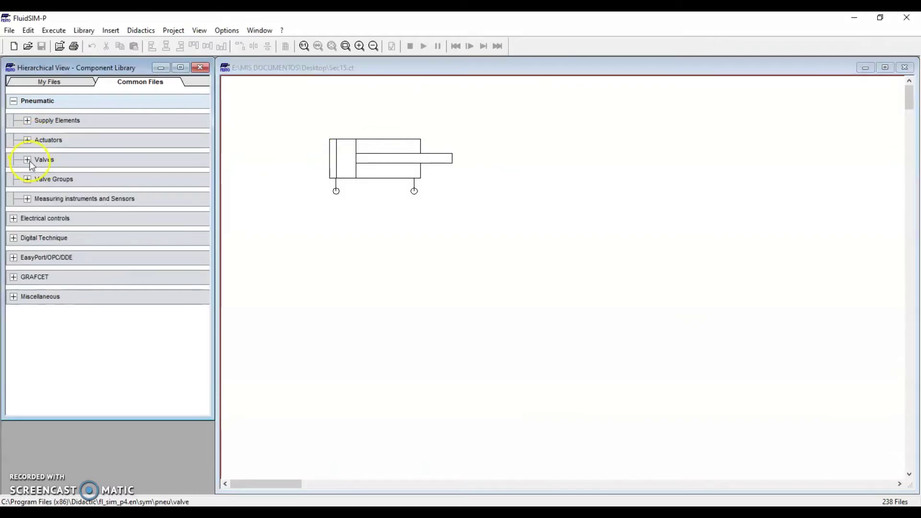
- Place a configurable 5/n way valve below the cylinder and connect its ports 4 and 2 to the cylinder's two ports
left_click(28, 160)
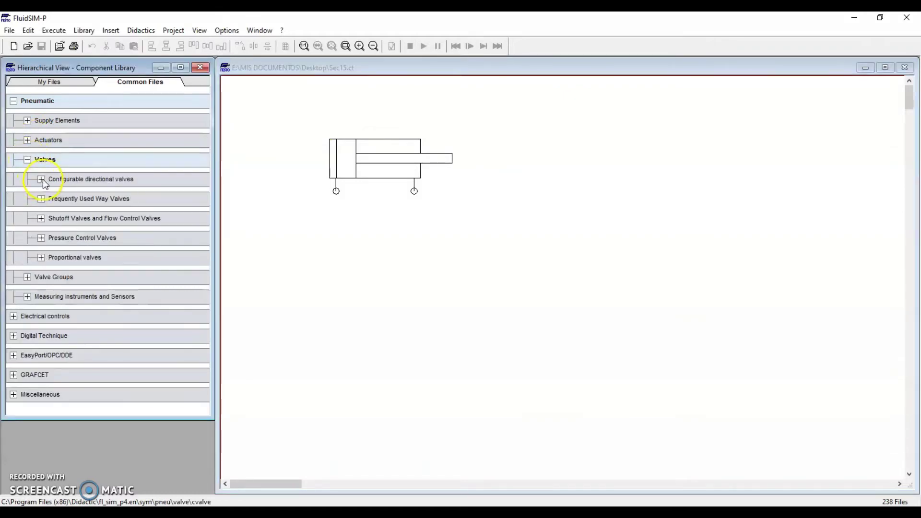
left_click(41, 180)
left_click_drag(146, 212, 372, 252)
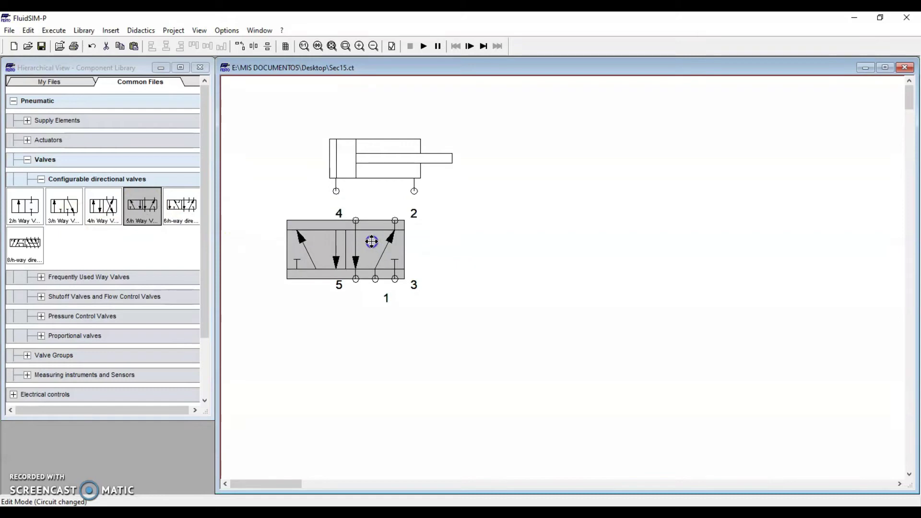
left_click(369, 307)
left_click_drag(338, 194, 336, 192)
left_click_drag(395, 221, 414, 191)
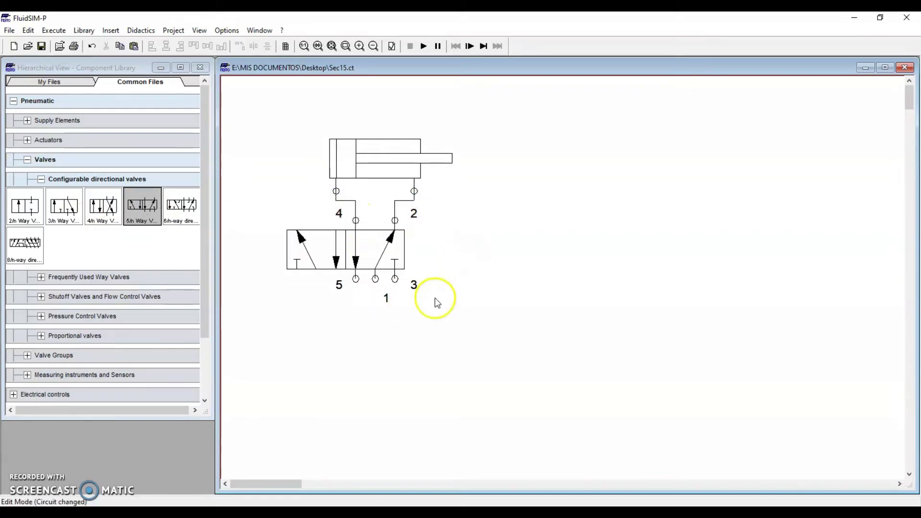
- Set the terminators of the valve's ports 3 and 5 to the plain exhaust triangle
double_click(395, 278)
left_click(470, 296)
left_click(463, 350)
left_click(416, 326)
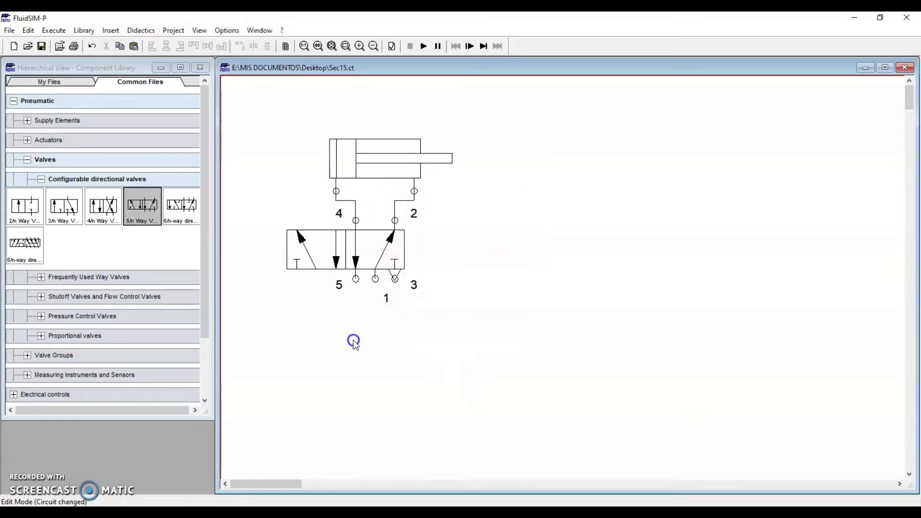
double_click(356, 278)
left_click(467, 291)
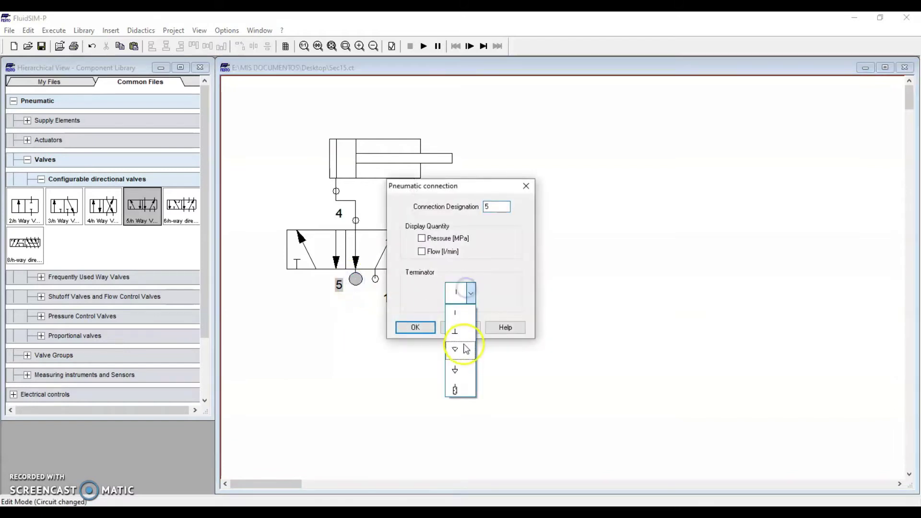
left_click(463, 348)
left_click(416, 327)
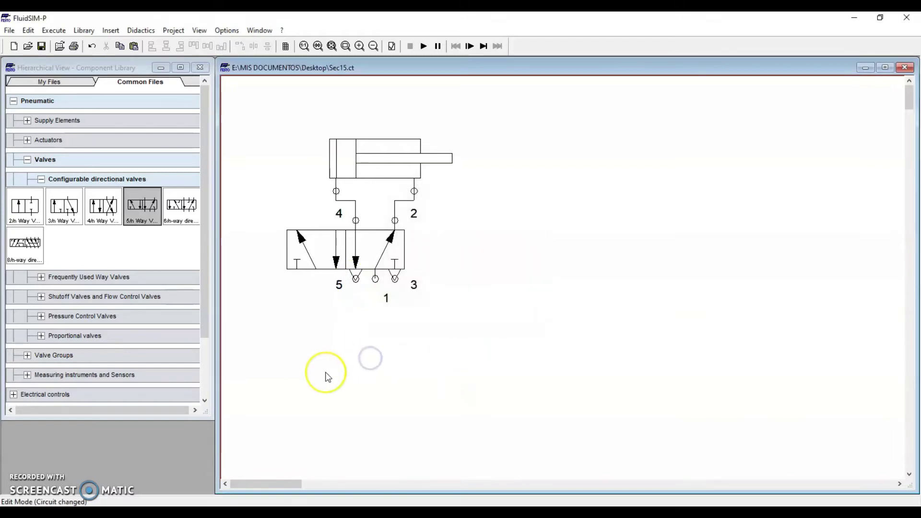
- Configure the 5/n way valve with solenoid actuation on its left side and spring return on its right side
double_click(383, 246)
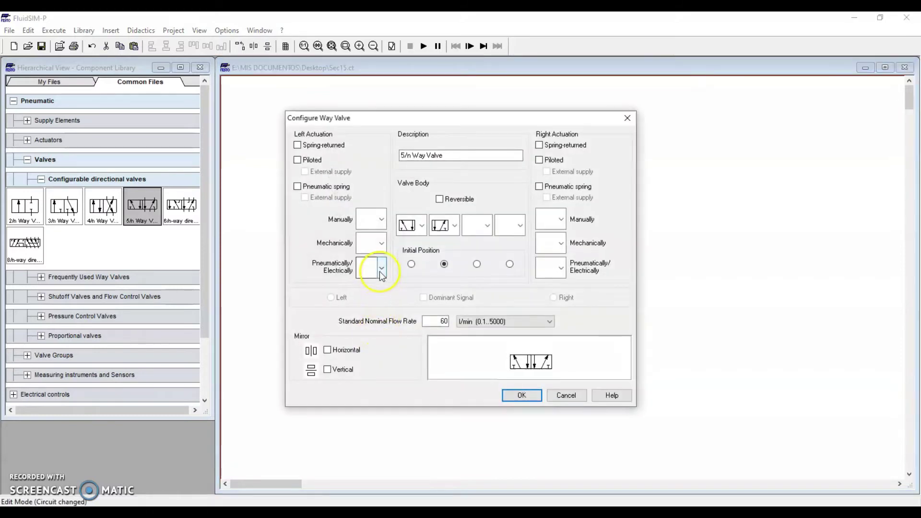
left_click(381, 269)
left_click(382, 306)
left_click(371, 310)
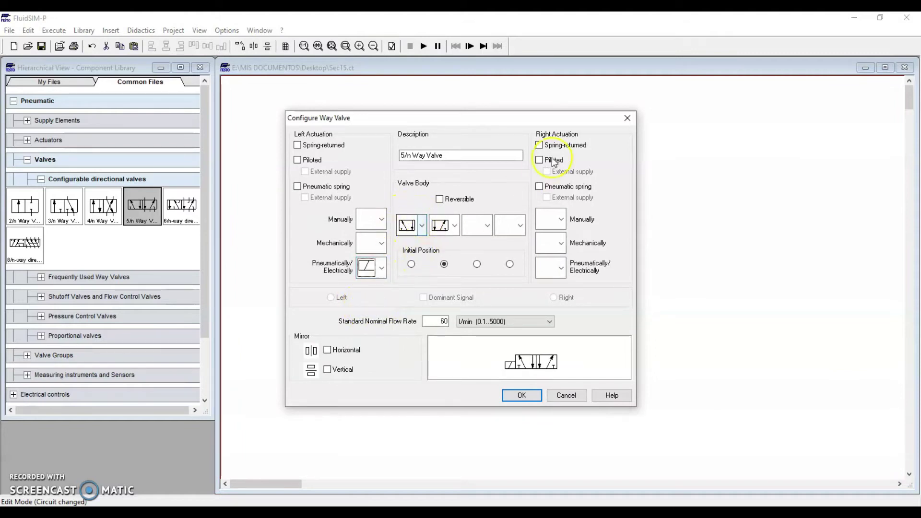
left_click(540, 145)
left_click(520, 398)
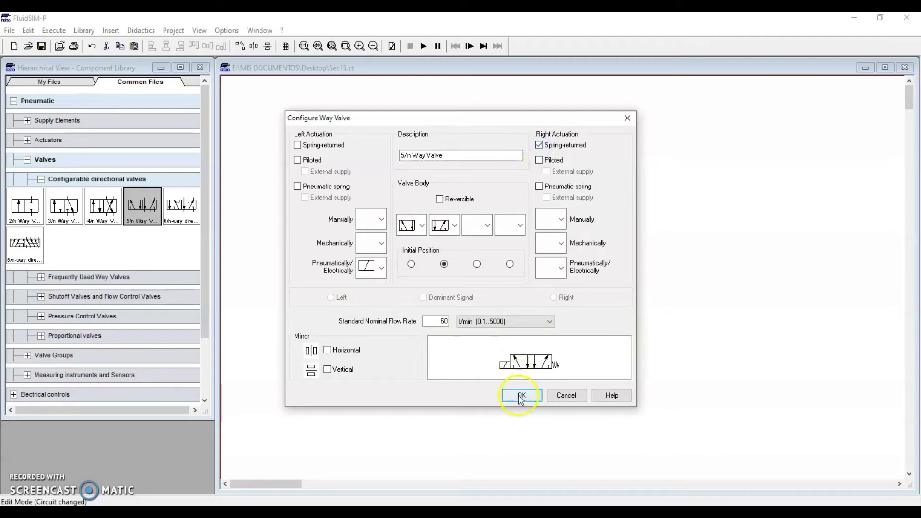
- Move the connected cylinder and valve together to the upper-left area of the drawing
left_click_drag(481, 115, 259, 326)
left_click_drag(346, 243, 404, 233)
left_click(411, 330)
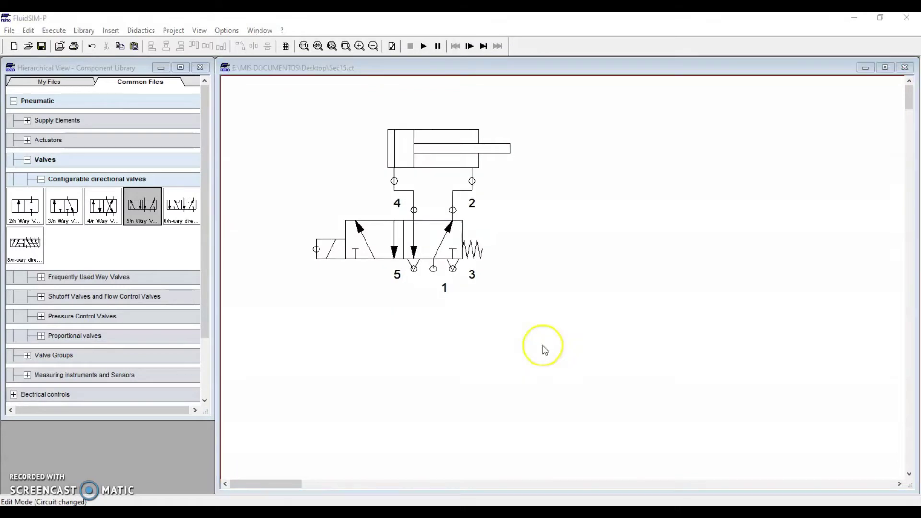
left_click_drag(539, 113, 376, 176)
left_click(533, 211)
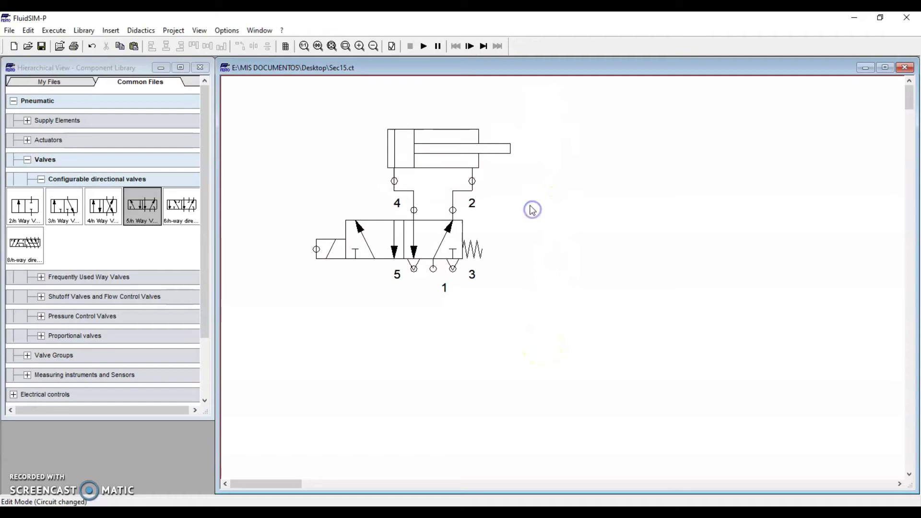
left_click_drag(527, 205, 294, 308)
left_click(330, 340)
left_click_drag(574, 97, 288, 331)
left_click_drag(411, 243, 362, 215)
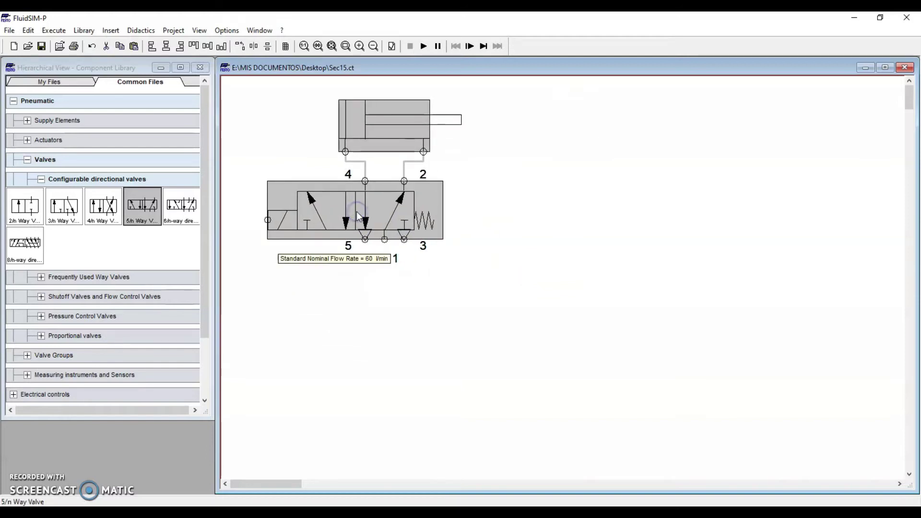
- Add three copies of the cylinder and valve assembly, spaced out to the right of the original in staggered positions
key("ctrl+v")
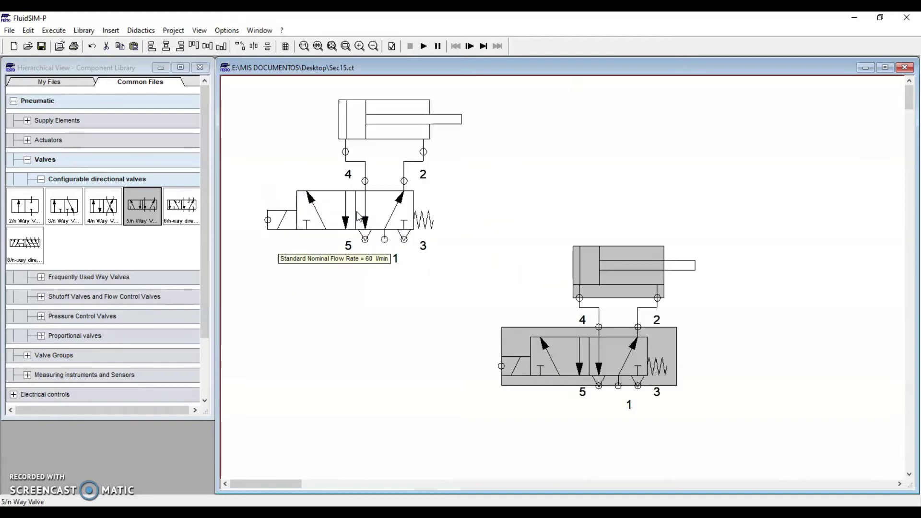
left_click_drag(564, 359, 495, 290)
key("ctrl+v")
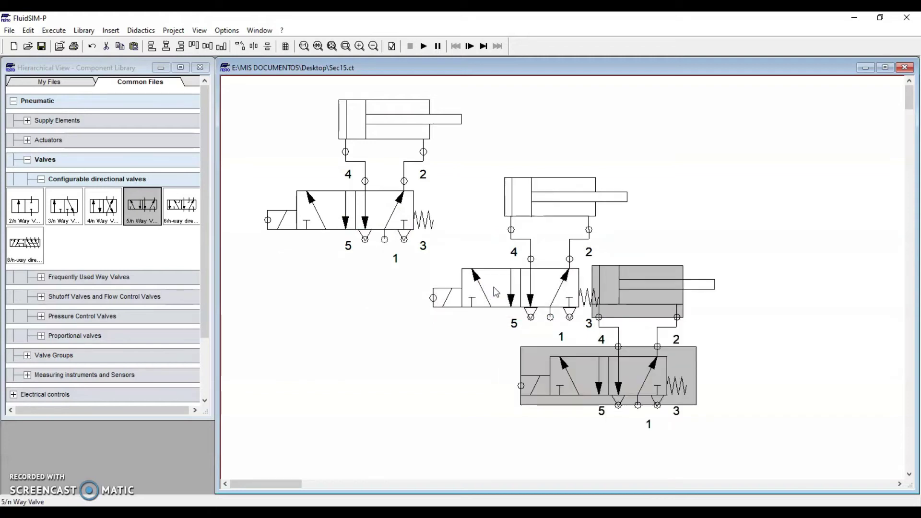
left_click_drag(565, 370, 700, 208)
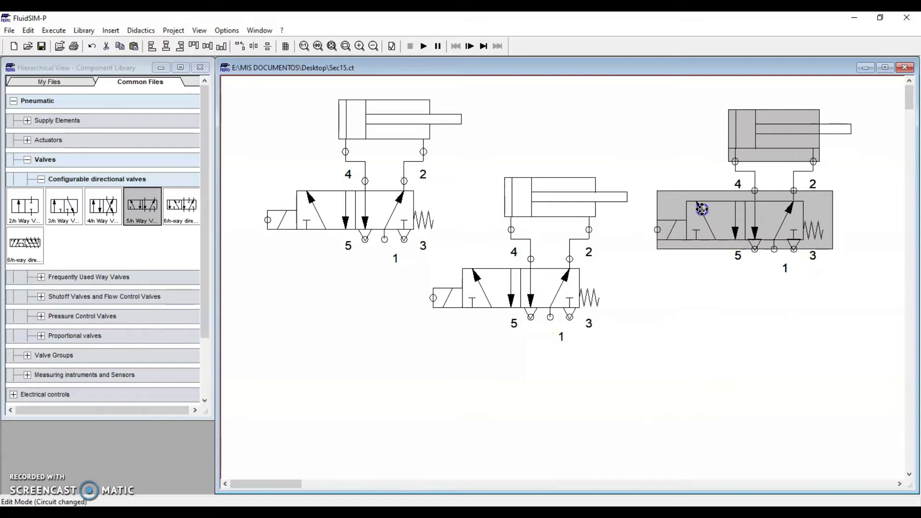
left_click(373, 46)
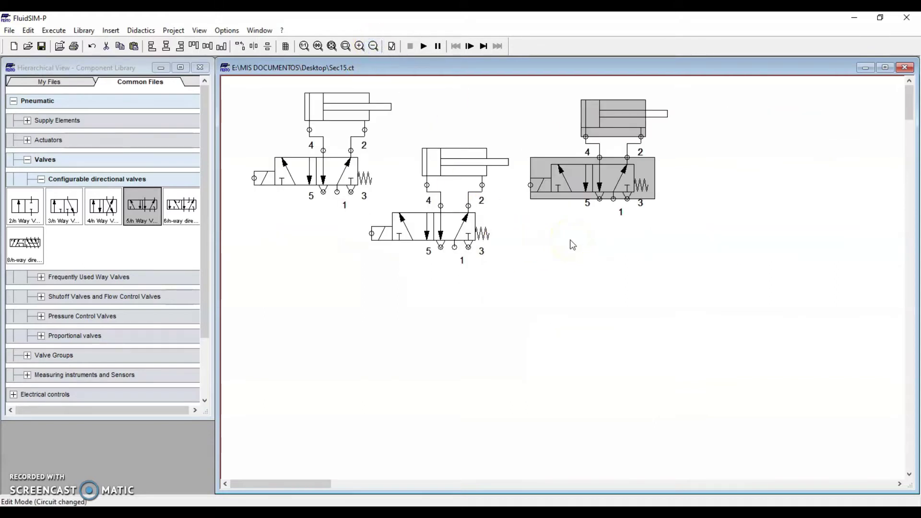
key("ctrl+v")
left_click_drag(581, 339, 707, 233)
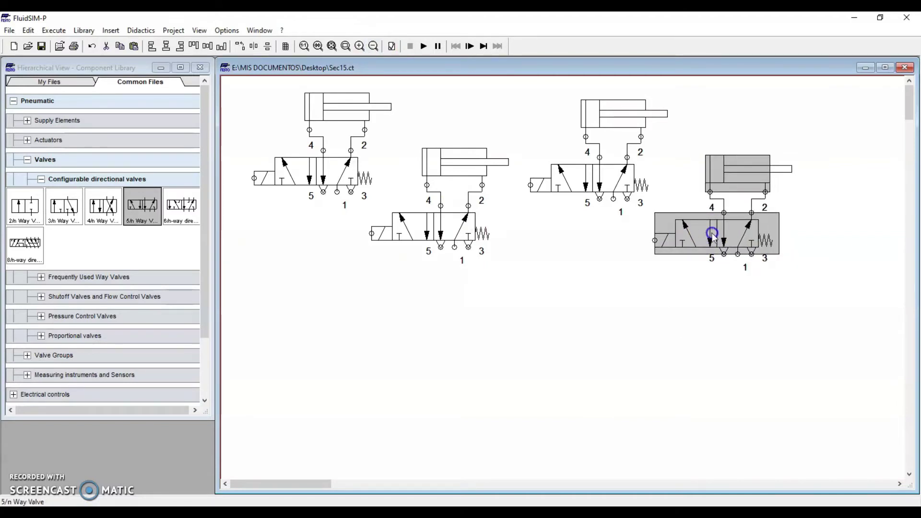
left_click(665, 291)
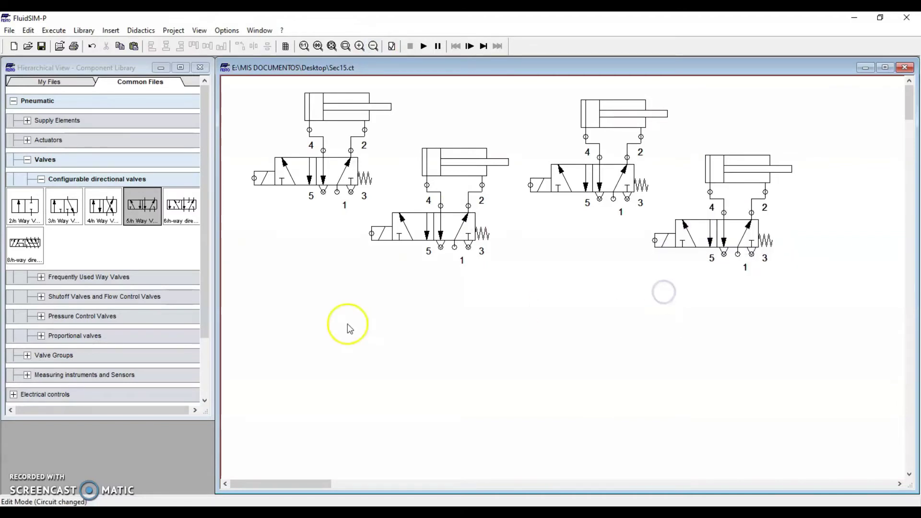
- Add a compressed air supply from the supply elements below port 1 of the second valve
left_click(41, 179)
left_click(28, 159)
left_click(27, 120)
left_click_drag(29, 151, 451, 320)
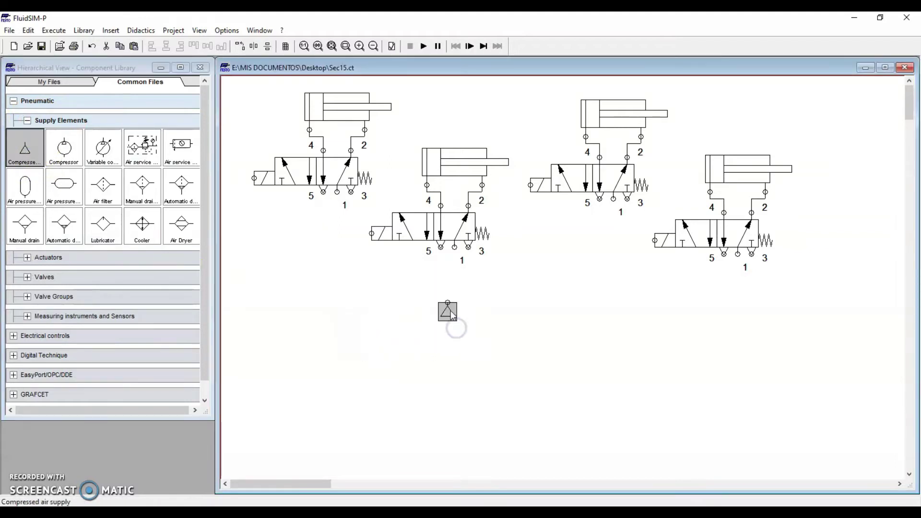
left_click(479, 319)
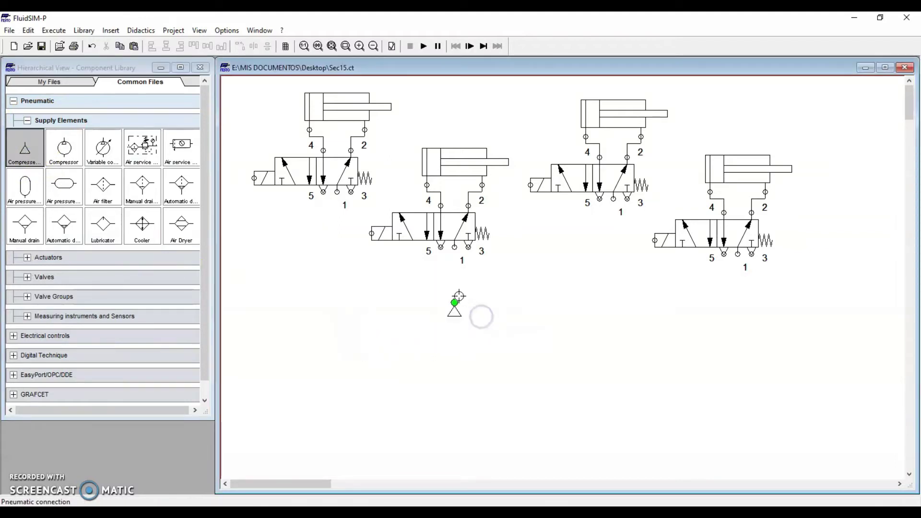
- Connect the compressed air supply to port 1 of all four valves through a shared supply line
left_click_drag(453, 249, 455, 303)
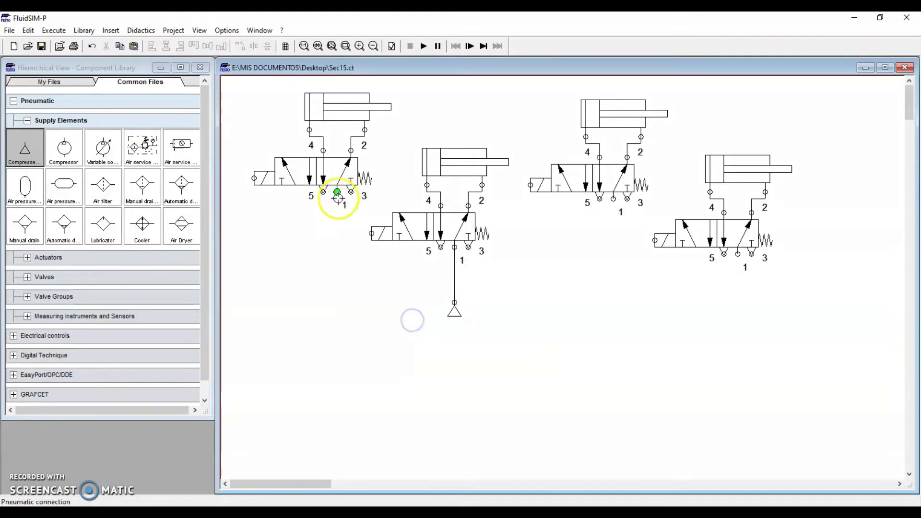
left_click_drag(454, 276, 454, 275)
left_click_drag(613, 198, 457, 275)
left_click_drag(737, 254, 613, 274)
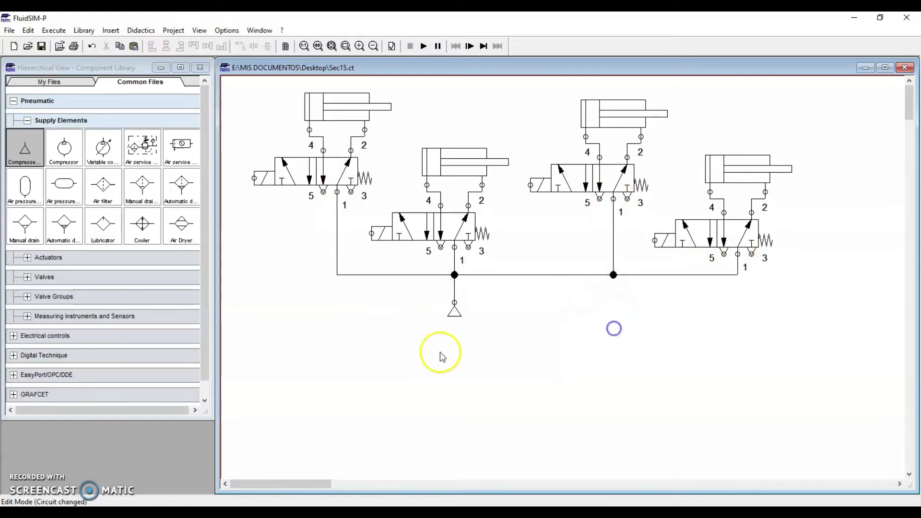
- Set the maximum stroke of all four cylinders to 1000 mm
double_click(338, 108)
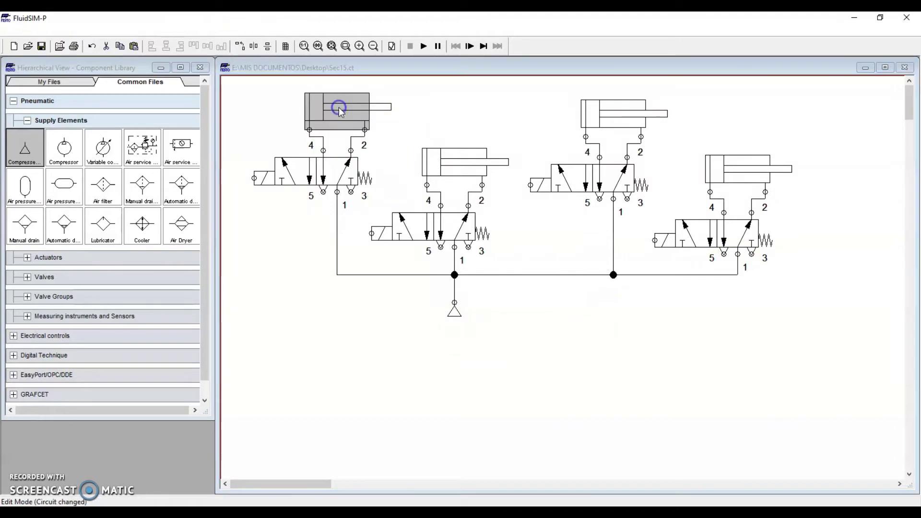
left_click(383, 151)
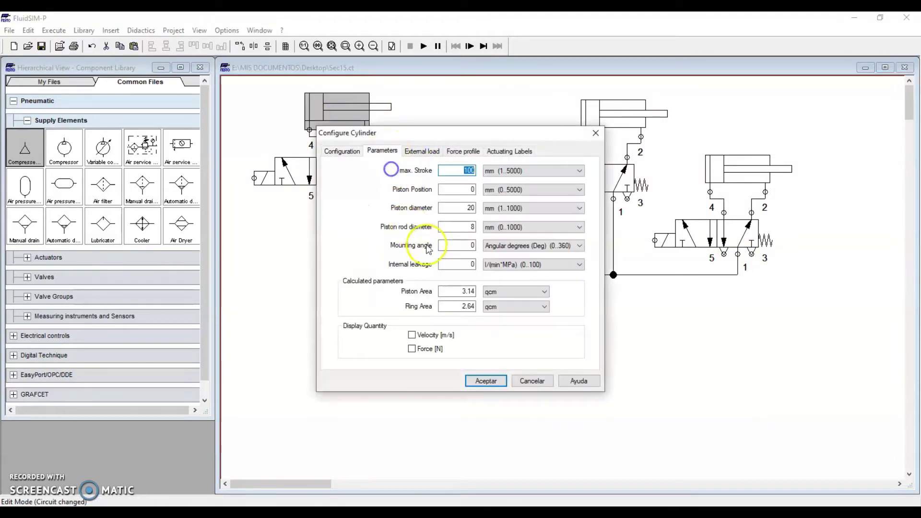
left_click(473, 238)
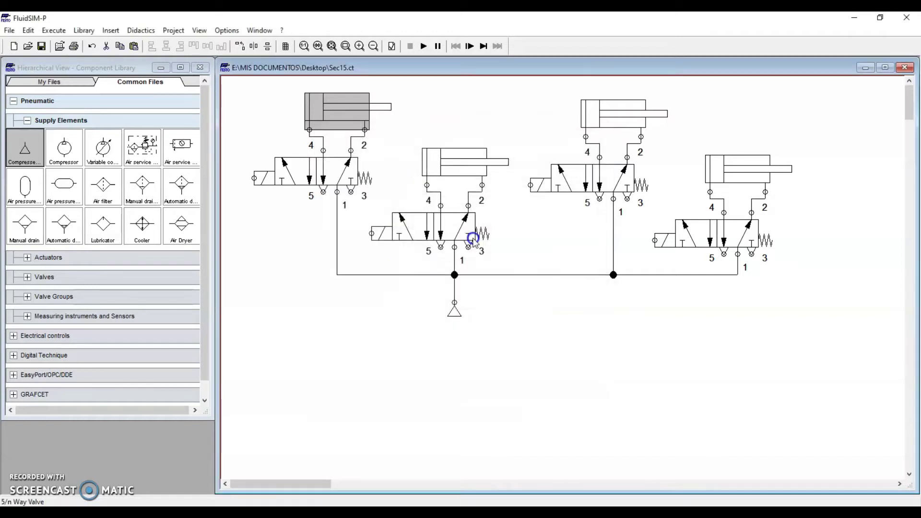
left_click(470, 149)
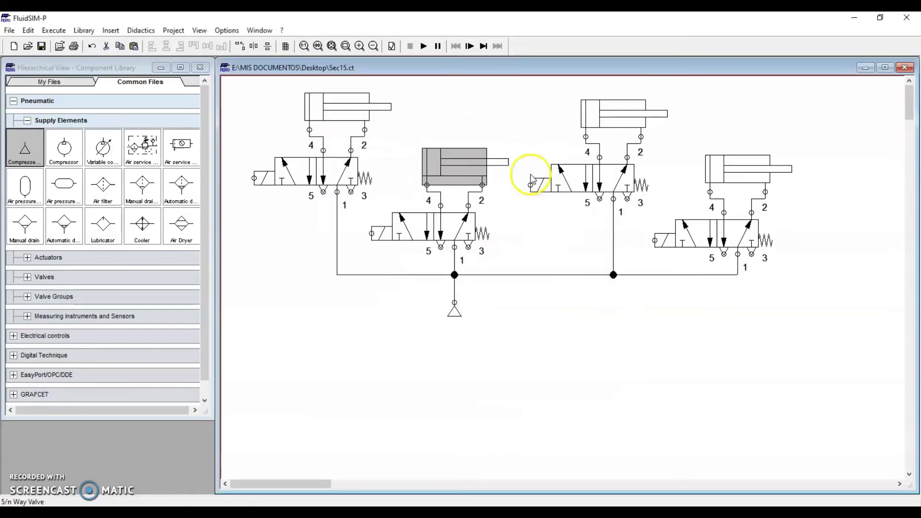
left_click(600, 117)
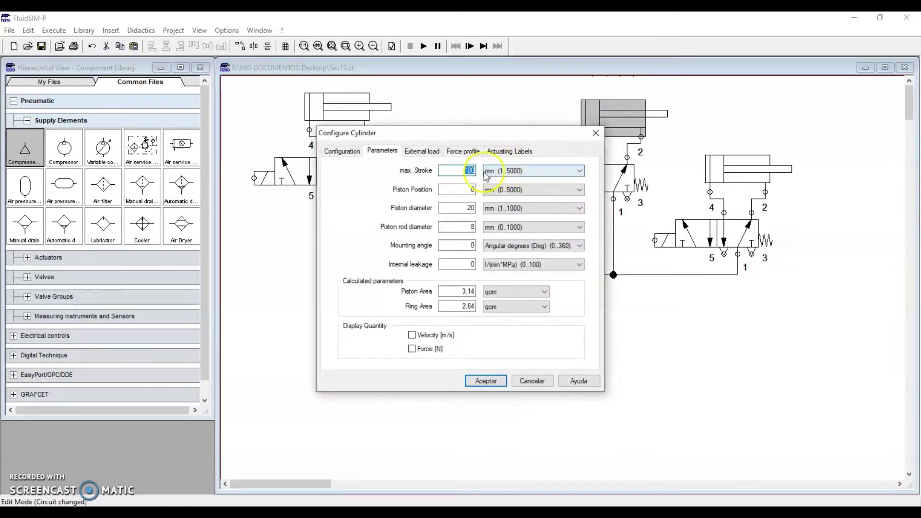
left_click(472, 171)
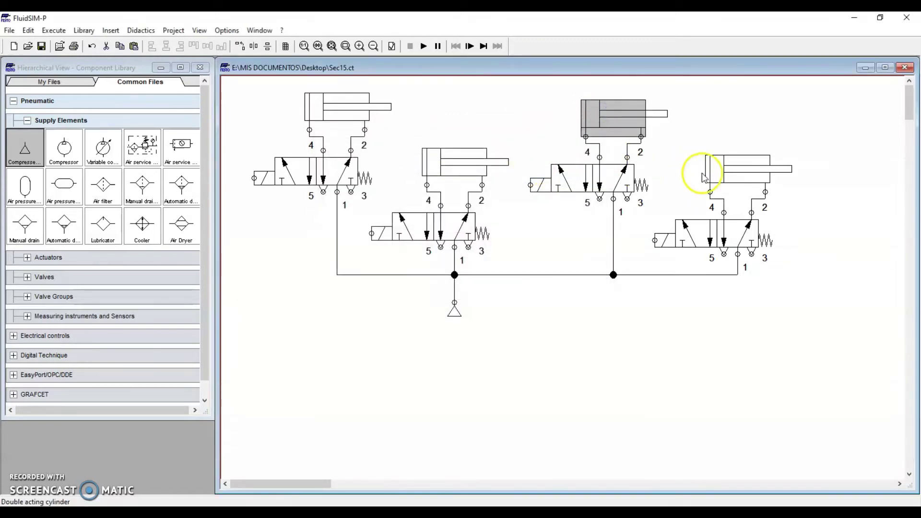
left_click(714, 173)
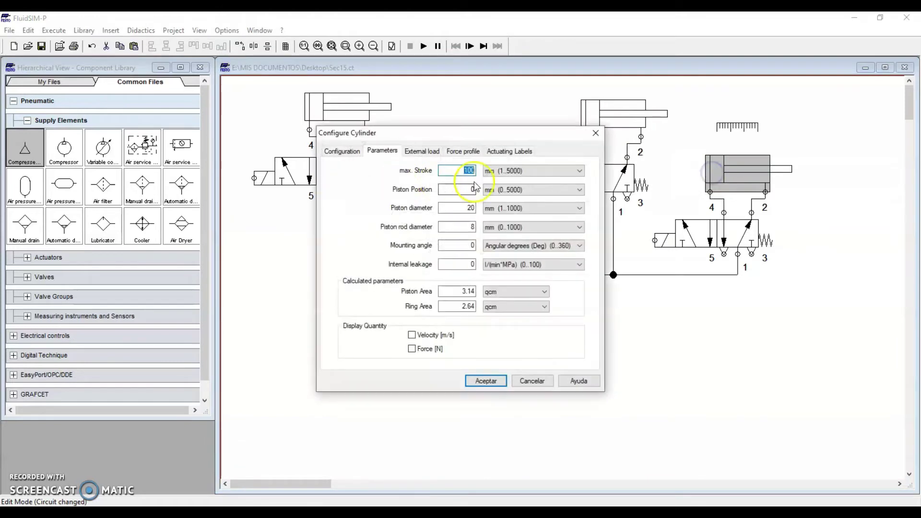
left_click(469, 171)
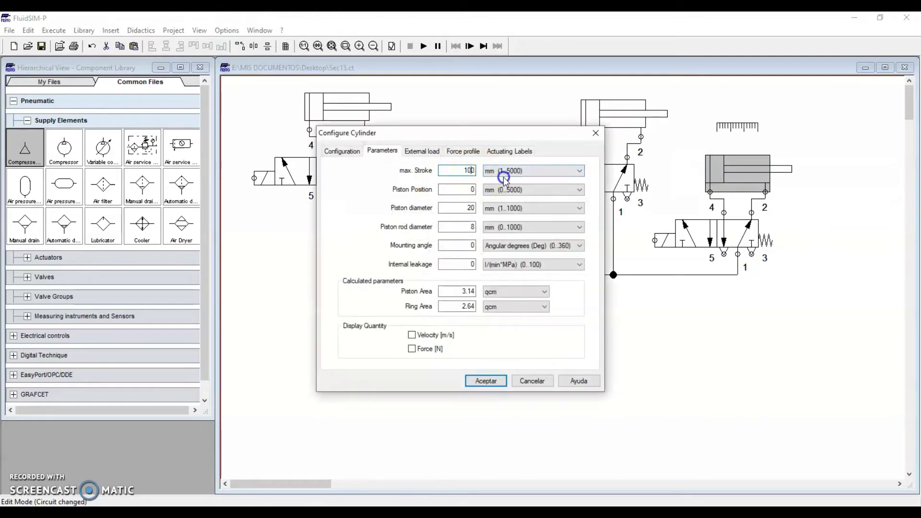
type("0")
key("Return")
left_click(544, 348)
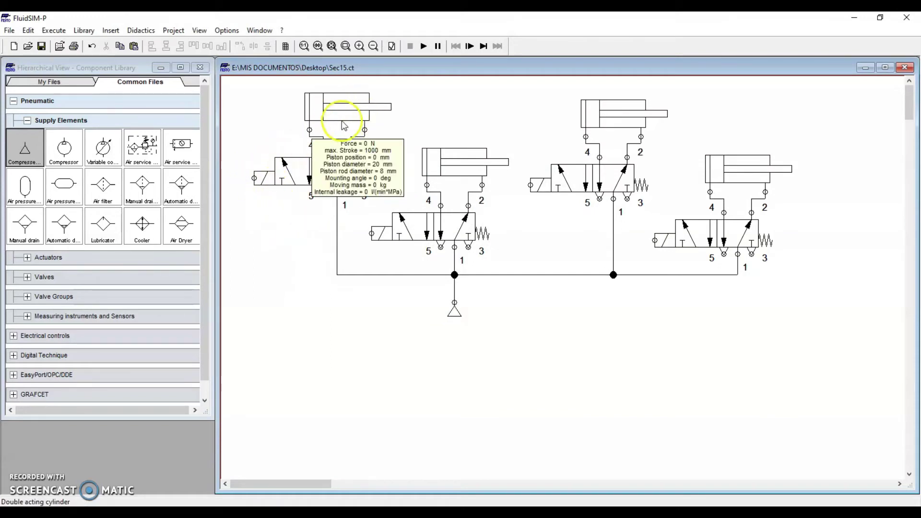
- Label the solenoid of the first valve S1 and the solenoid of the second valve S2
double_click(255, 179)
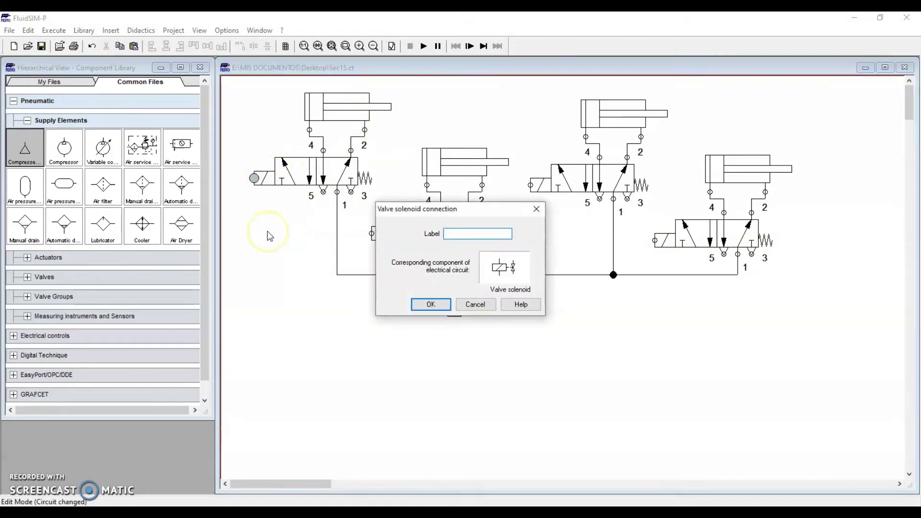
key("Return")
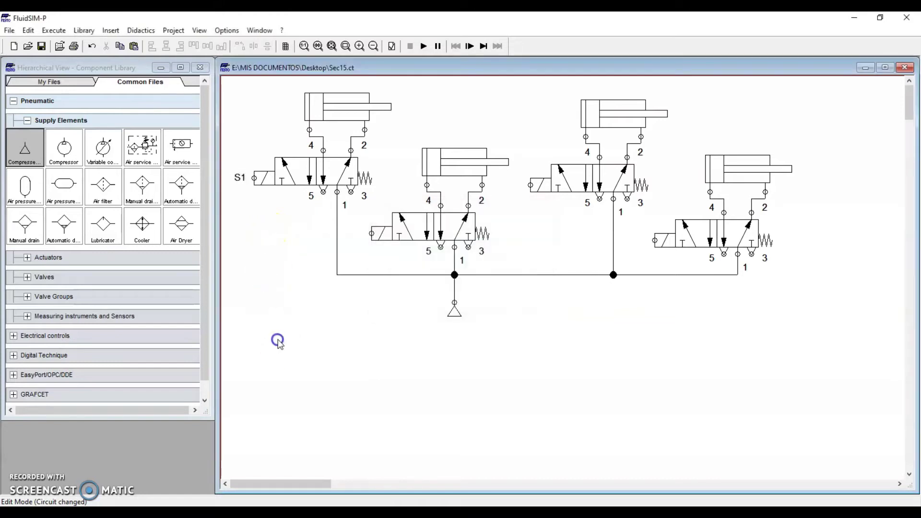
double_click(372, 234)
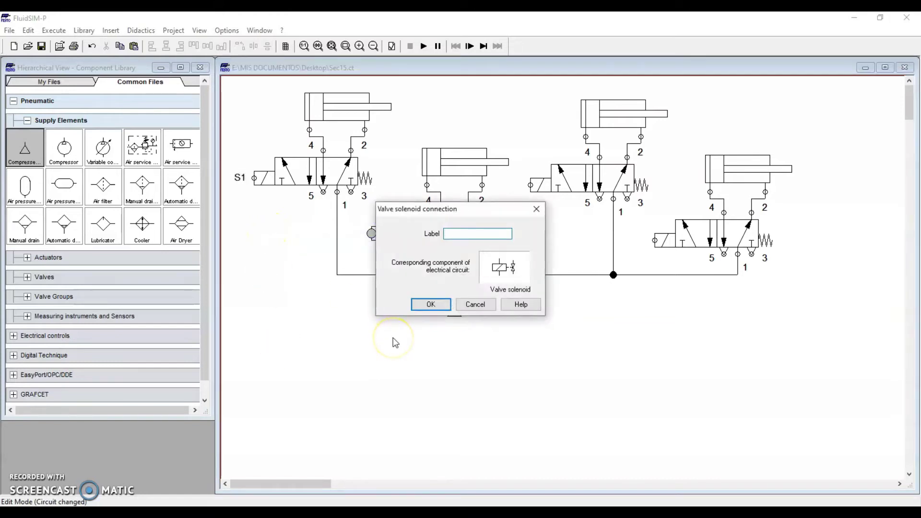
type("S2")
key("Return")
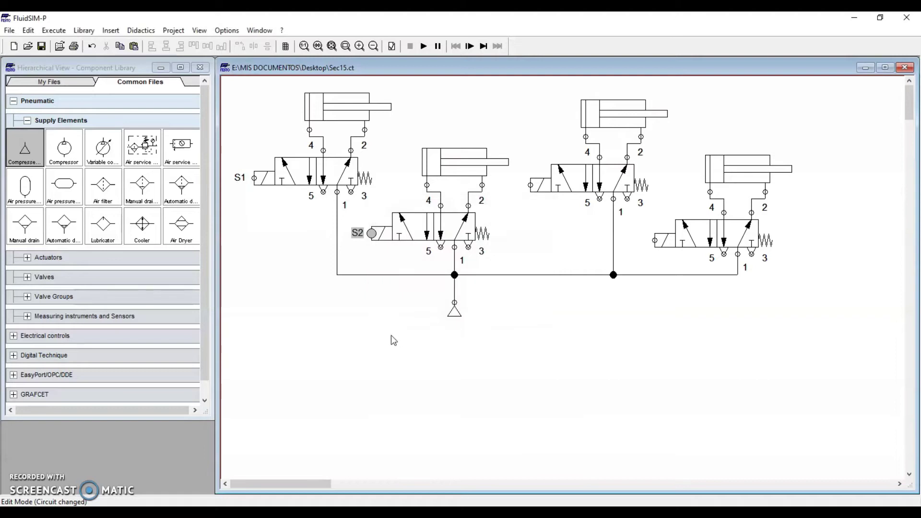
- Label the solenoid of the third valve S3 and the solenoid of the fourth valve S4
double_click(534, 187)
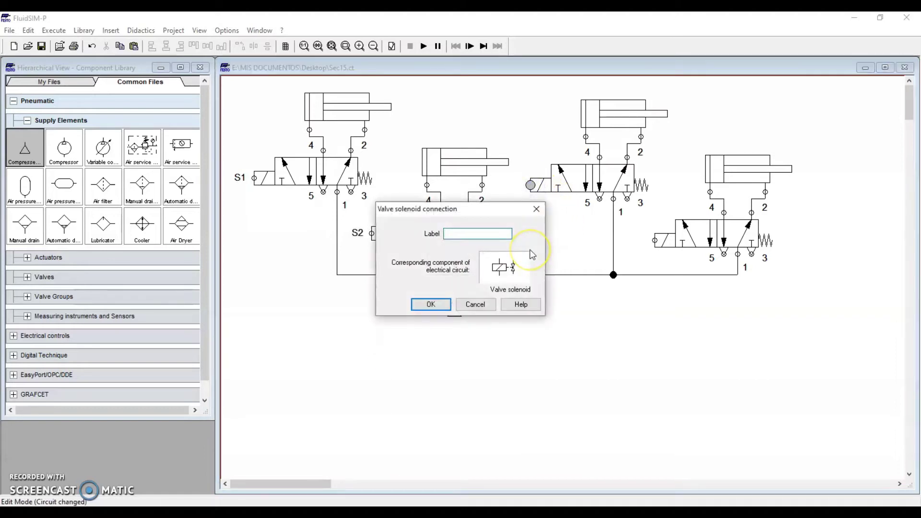
key("Return")
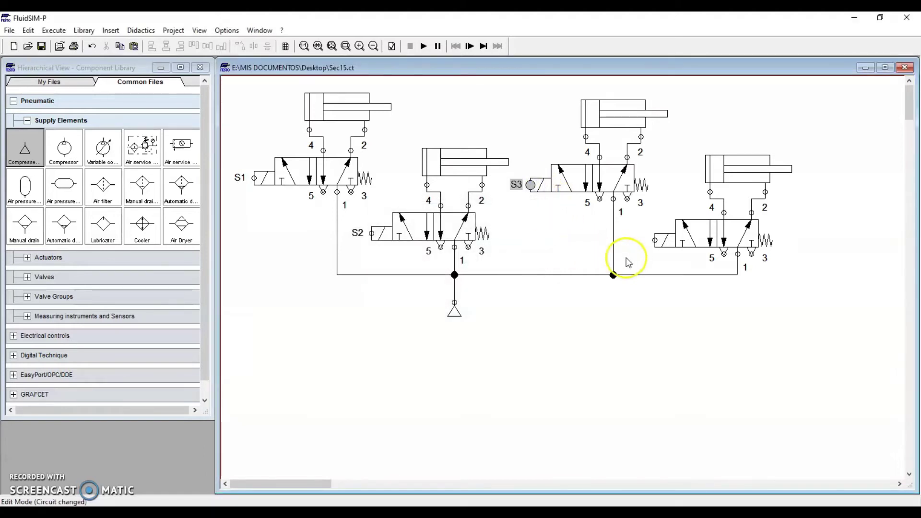
double_click(655, 240)
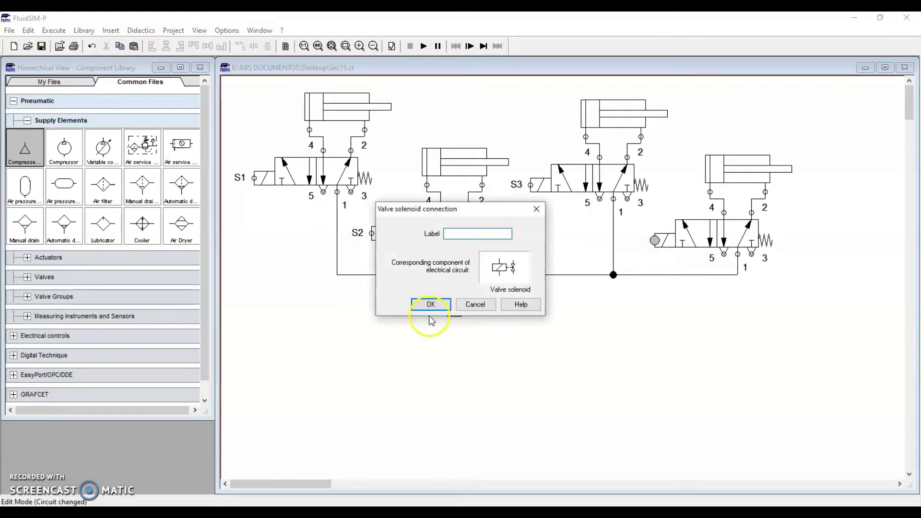
key("Return")
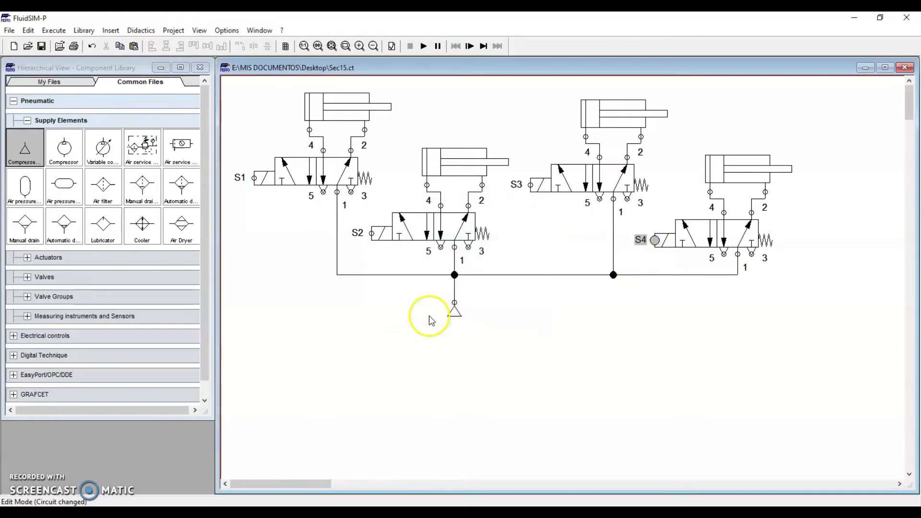
- Place a 24V and a 0V electrical connection from the ladder symbols on either side of the free area beside the pneumatic circuit
left_click(374, 46)
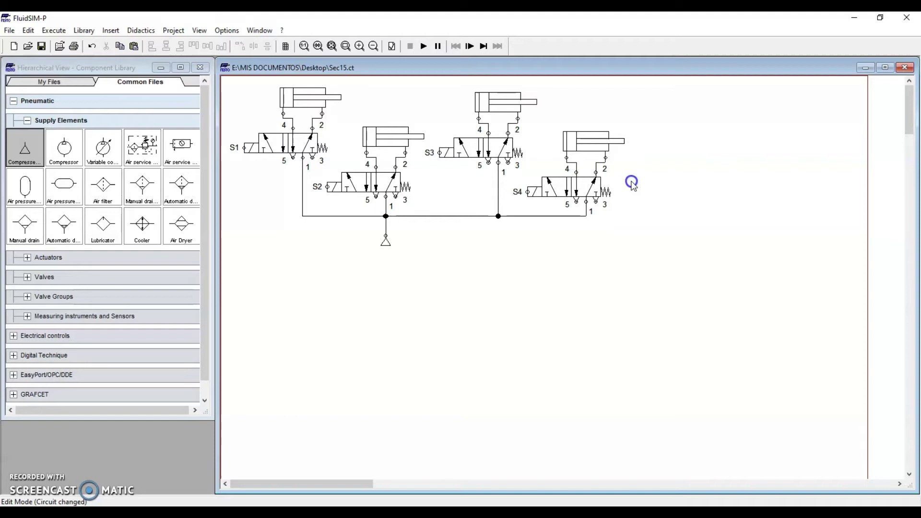
left_click(27, 121)
left_click(14, 102)
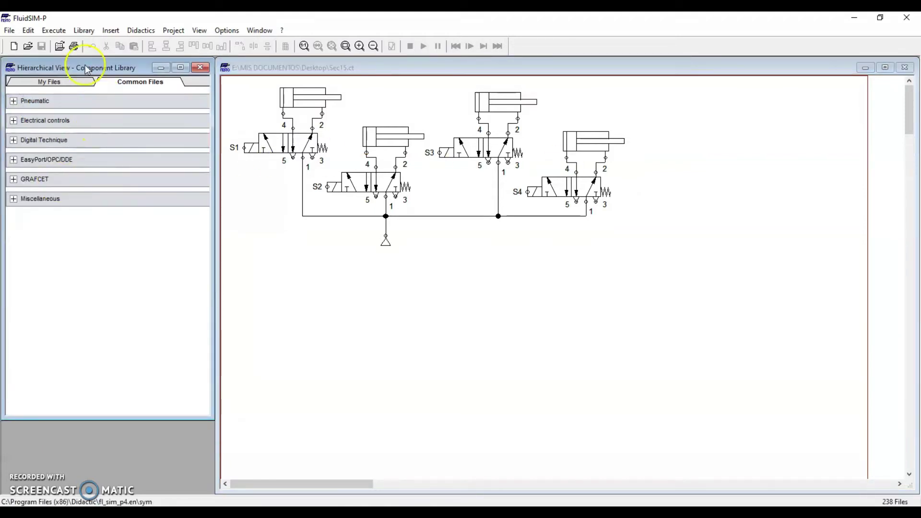
left_click(14, 121)
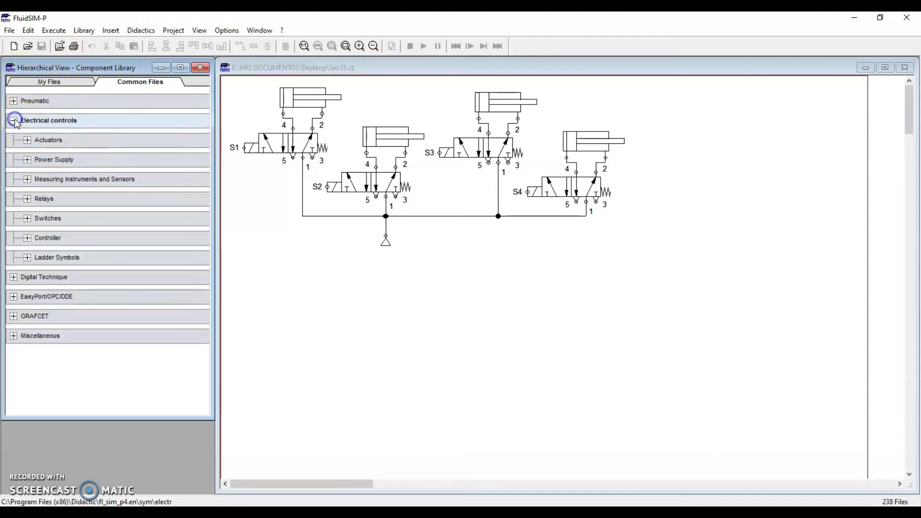
left_click(27, 258)
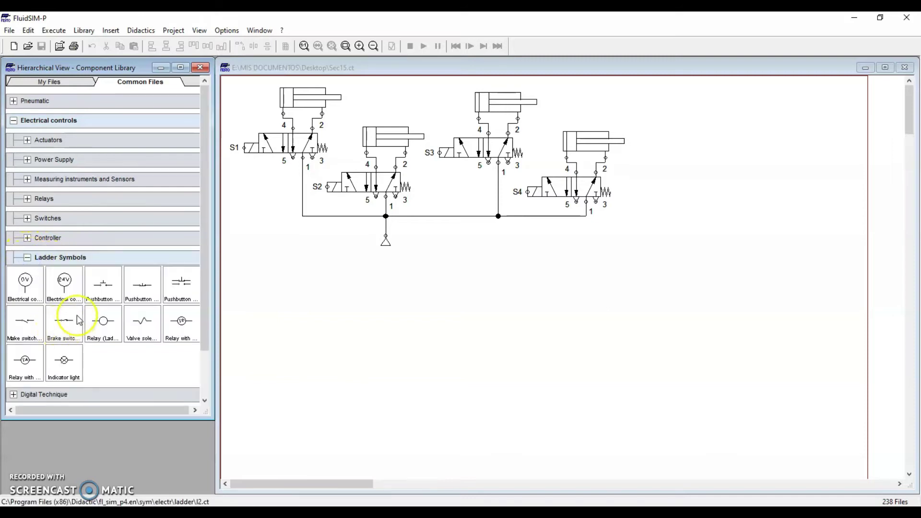
left_click_drag(64, 286, 611, 237)
left_click_drag(25, 283, 855, 192)
left_click_drag(611, 224, 645, 189)
left_click(646, 190)
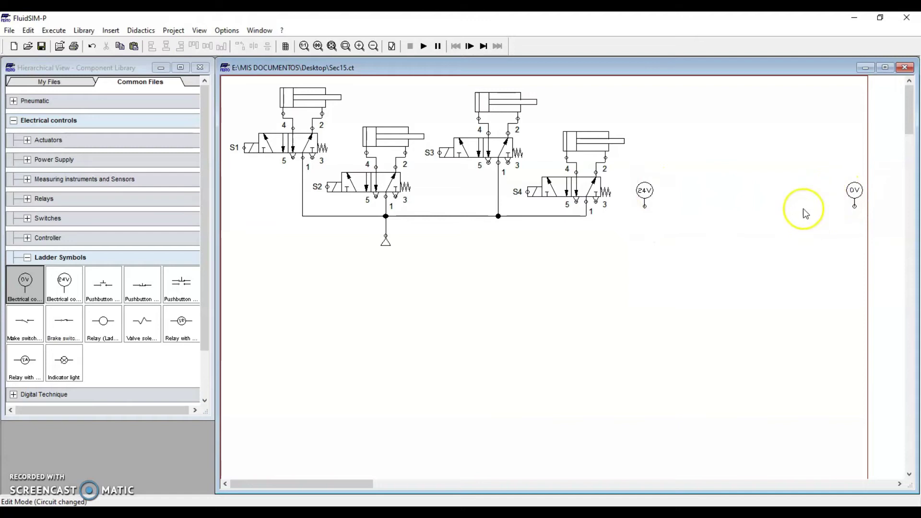
- Add a ladder make pushbutton beside the 24V connection and label it START
left_click_drag(105, 286, 671, 216)
double_click(671, 216)
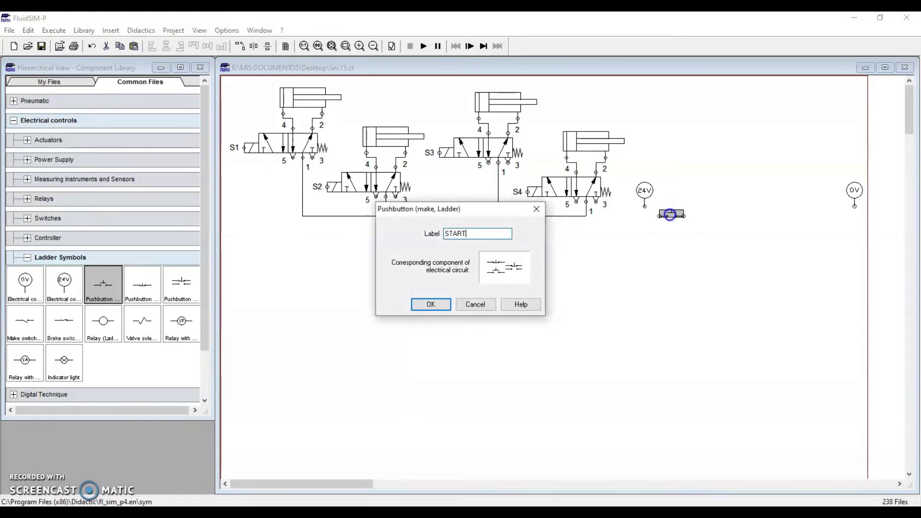
key("Return")
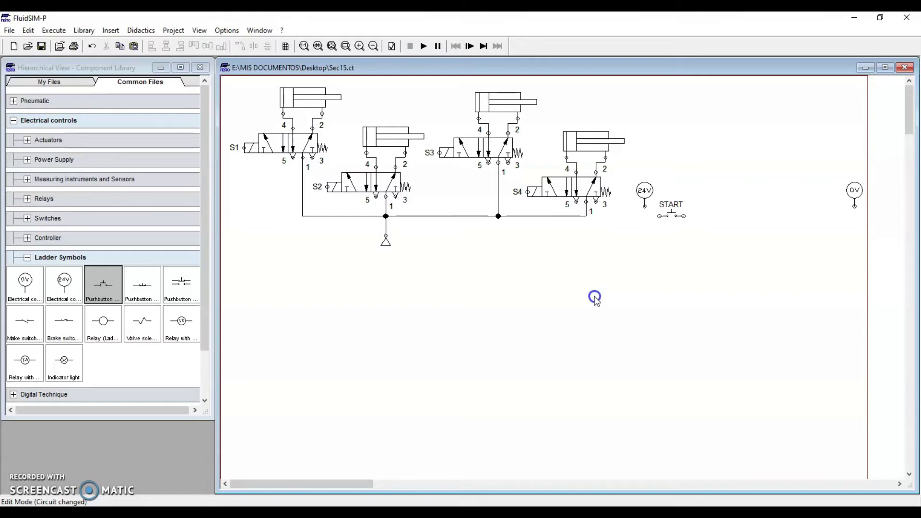
left_click(307, 93)
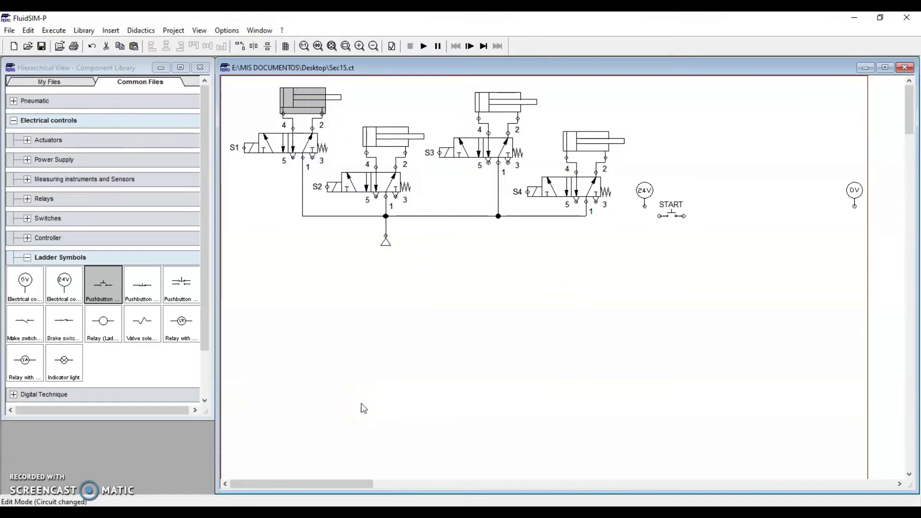
left_click(243, 147)
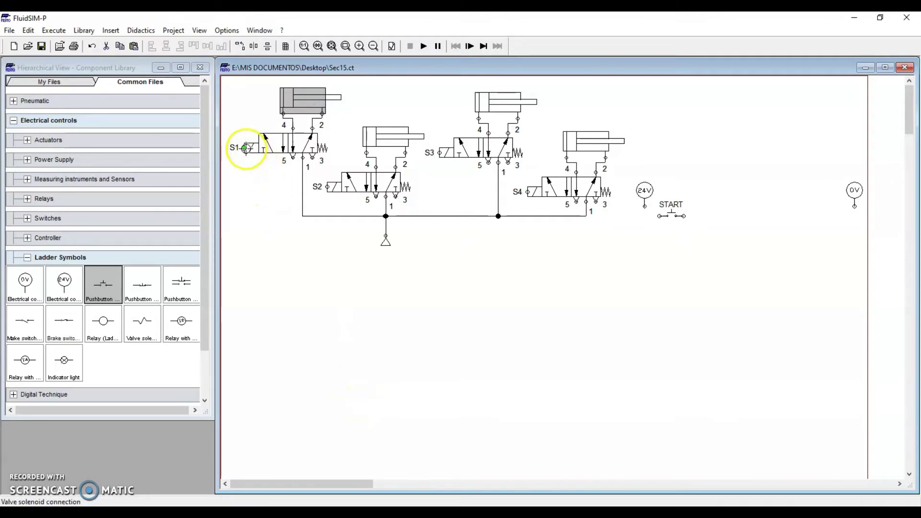
left_click(269, 254)
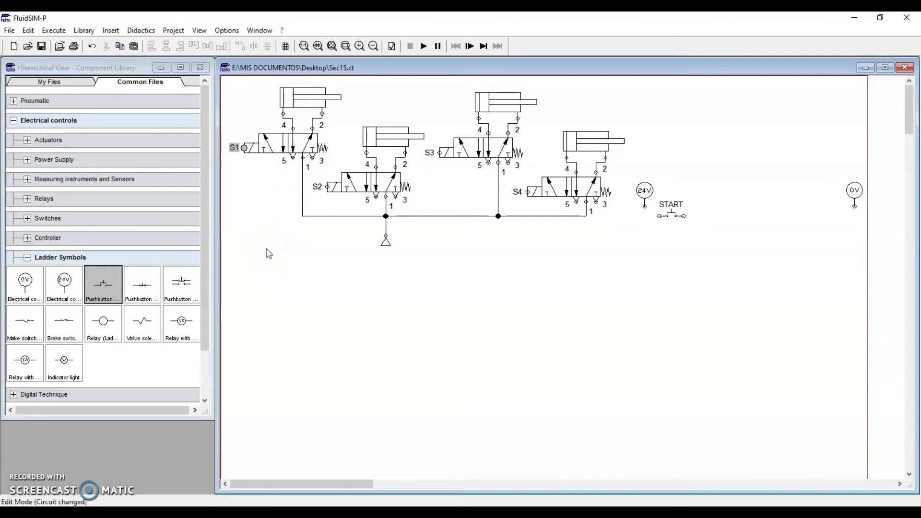
left_click(267, 254)
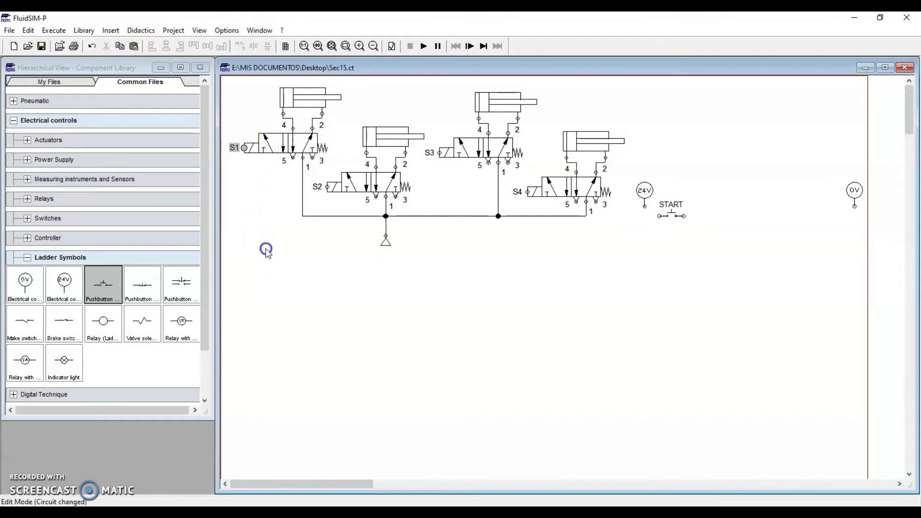
- Add a ladder relay labelled R1 near the 0V connection and wire the START pushbutton and relay in series between 24V and 0V
left_click_drag(103, 322, 821, 212)
double_click(821, 216)
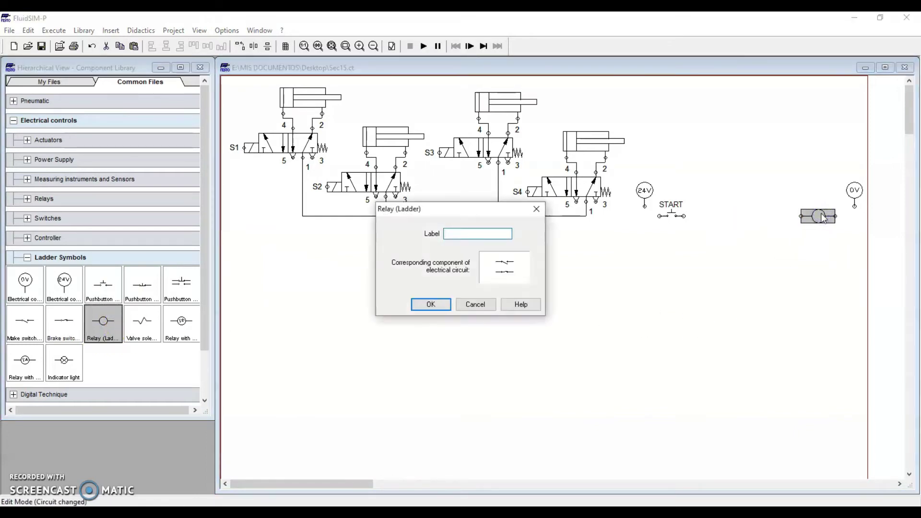
key("Return")
left_click_drag(660, 216, 855, 212)
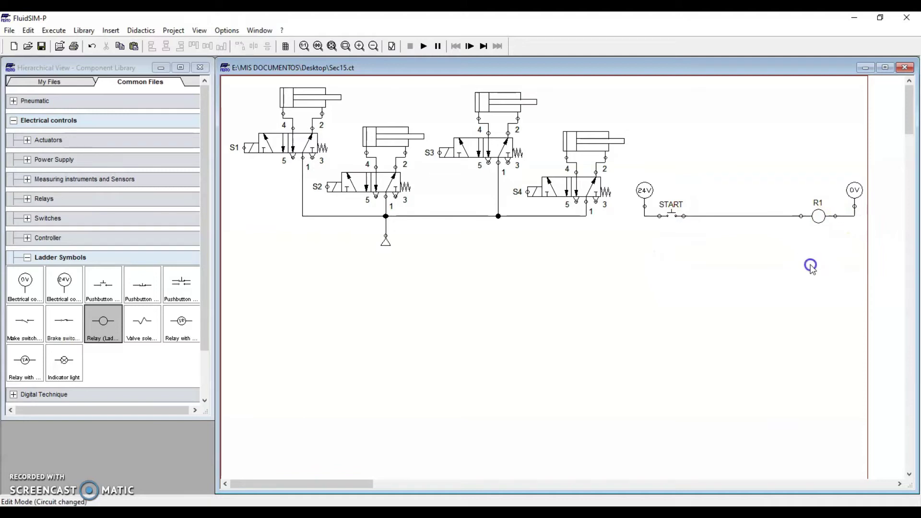
- Add a ladder make switch labelled R1 below the START pushbutton and wire it in parallel with the pushbutton
left_click(671, 211)
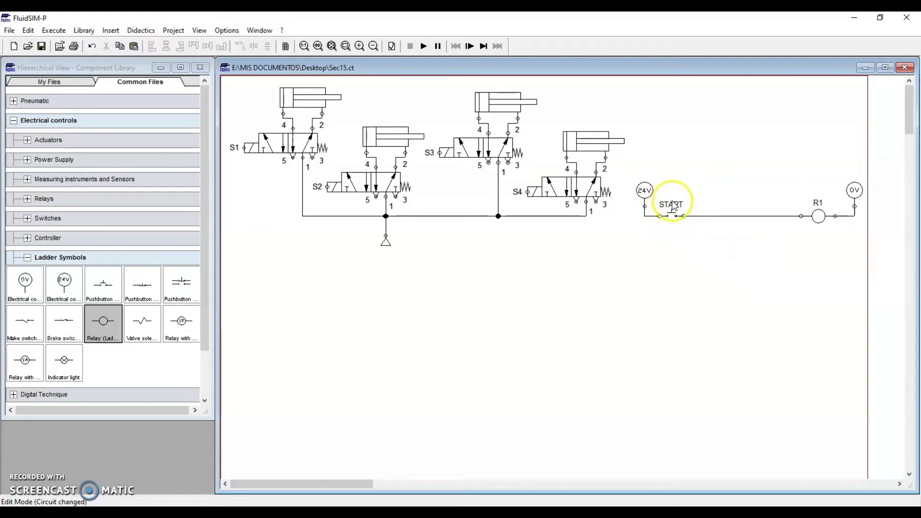
left_click(819, 216)
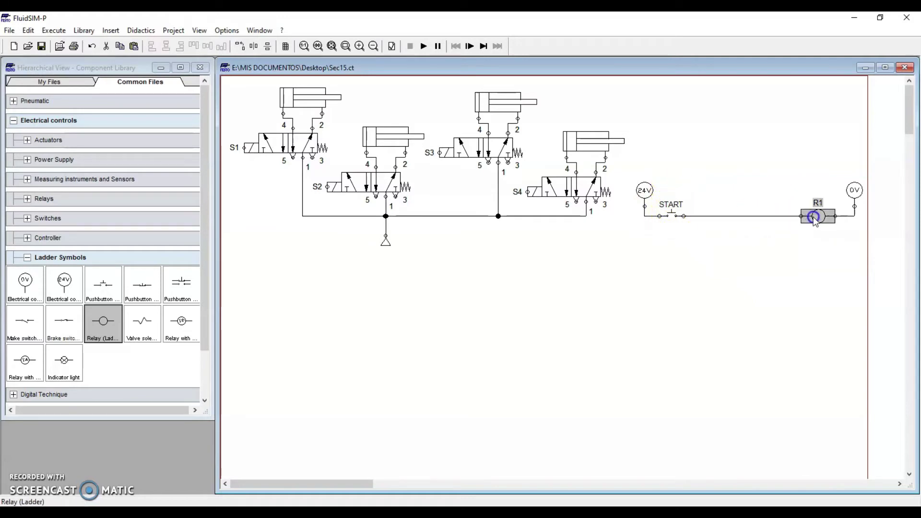
left_click_drag(25, 320, 671, 232)
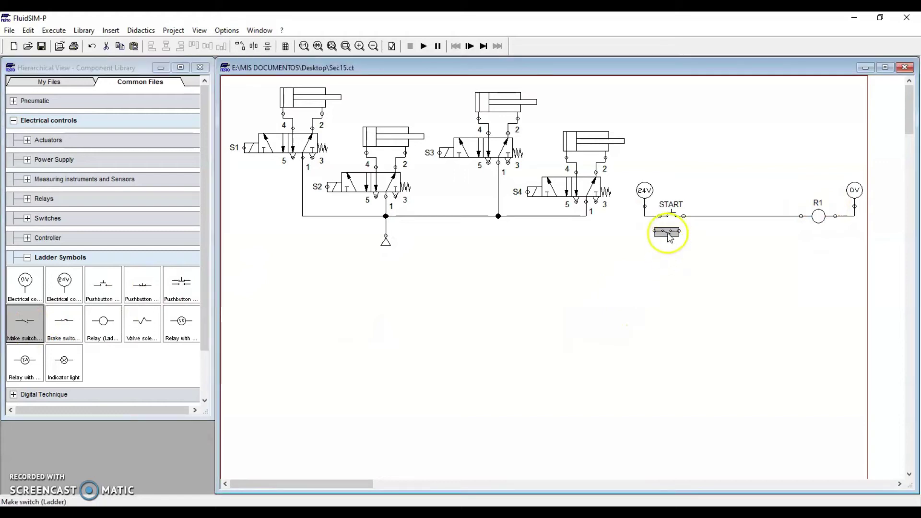
double_click(673, 233)
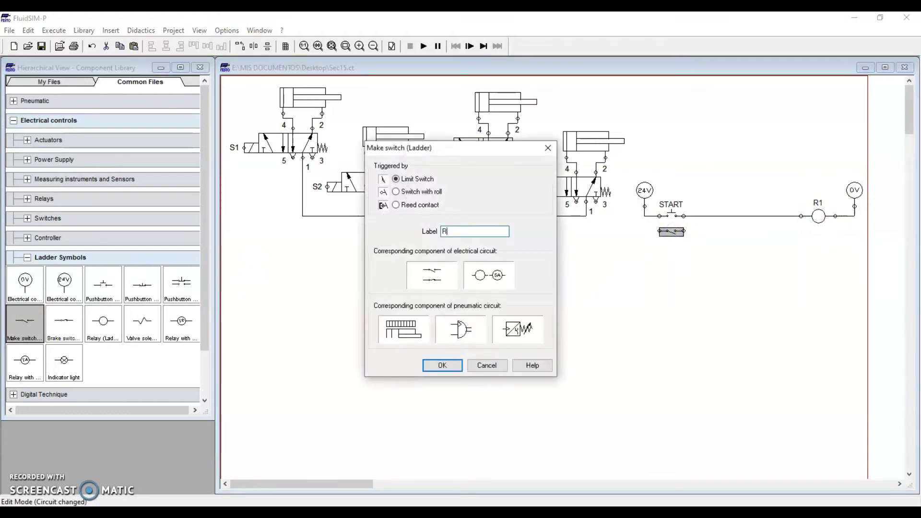
key("Return")
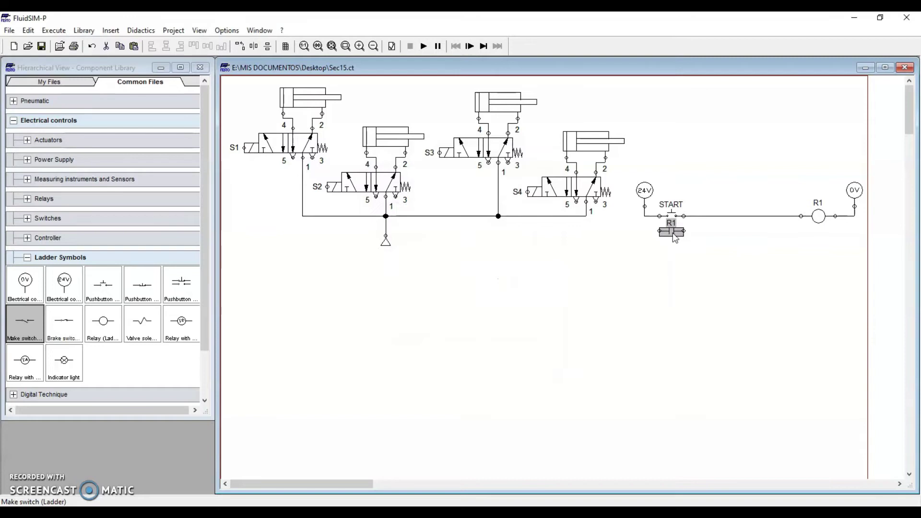
mouse_move(644, 216)
left_mouse_down()
mouse_move(659, 230)
mouse_move(700, 216)
left_mouse_up()
- Add another ladder make switch below the self-holding contact and label it R1
left_click_drag(28, 331, 671, 251)
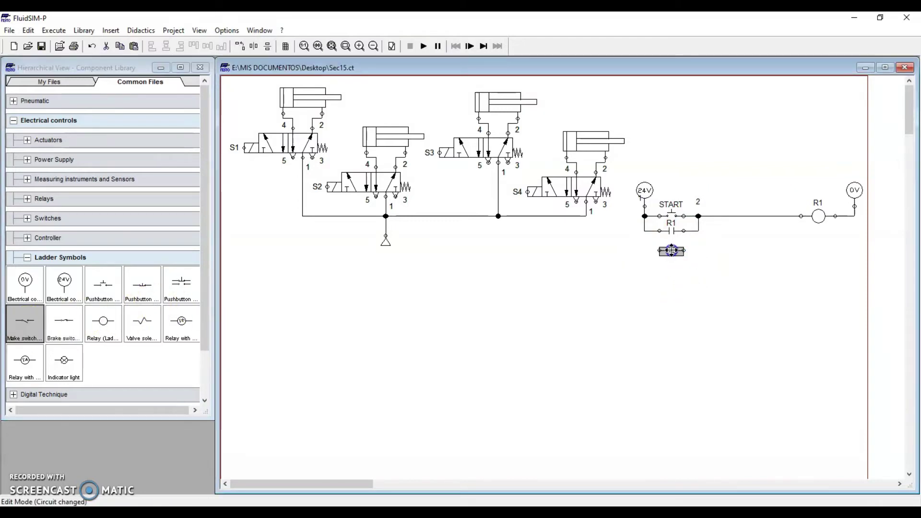
double_click(672, 251)
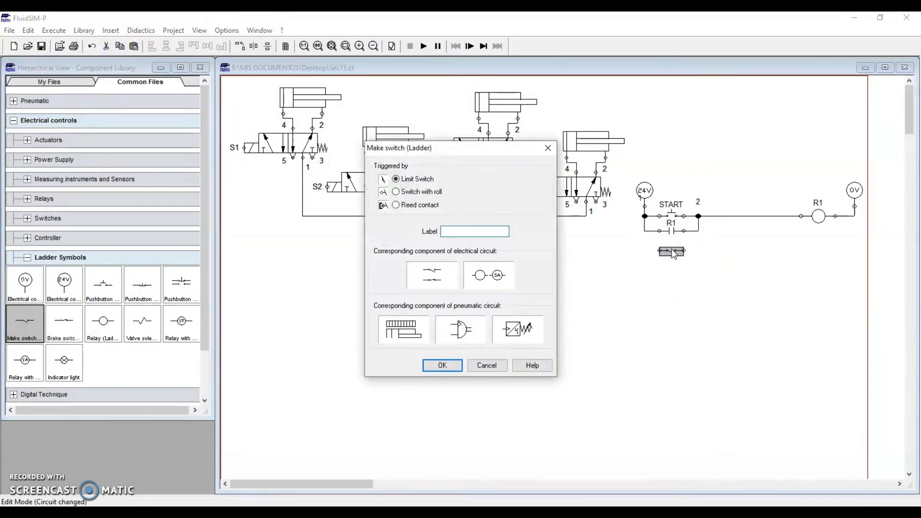
type("R1")
key("Return")
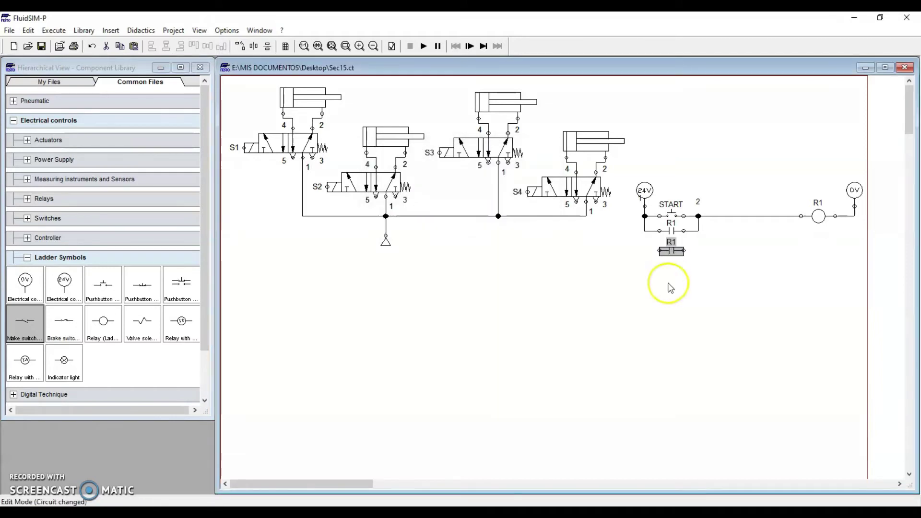
- Add a valve solenoid labelled S1 below relay R1 and wire it in series with the lower R1 contact between 24V and 0V
left_click_drag(154, 327, 789, 250)
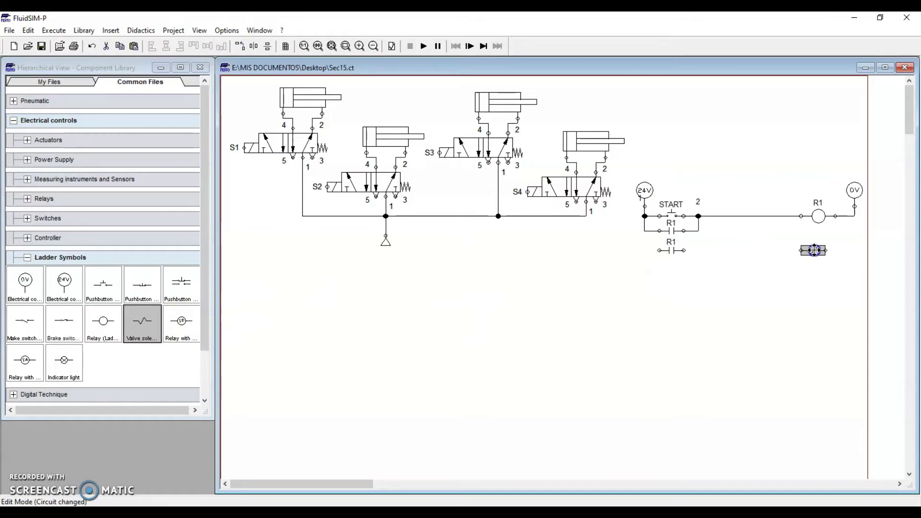
double_click(814, 250)
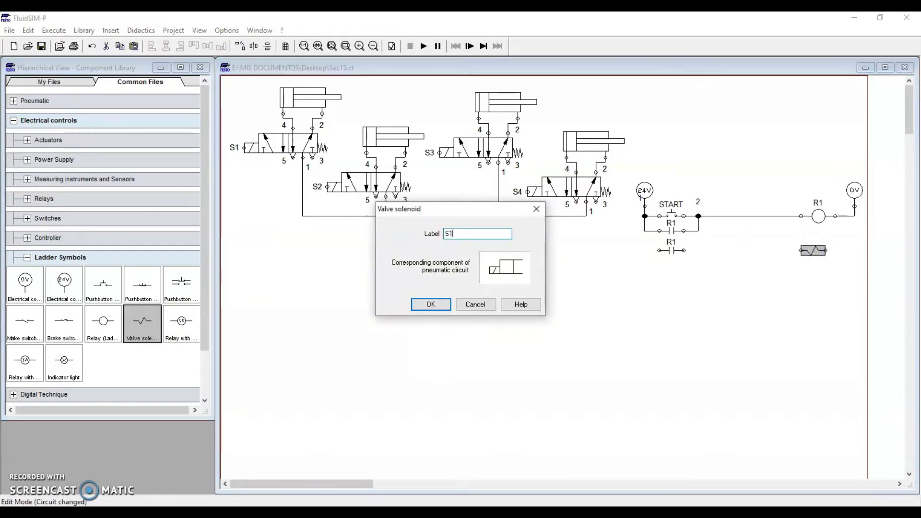
key("Return")
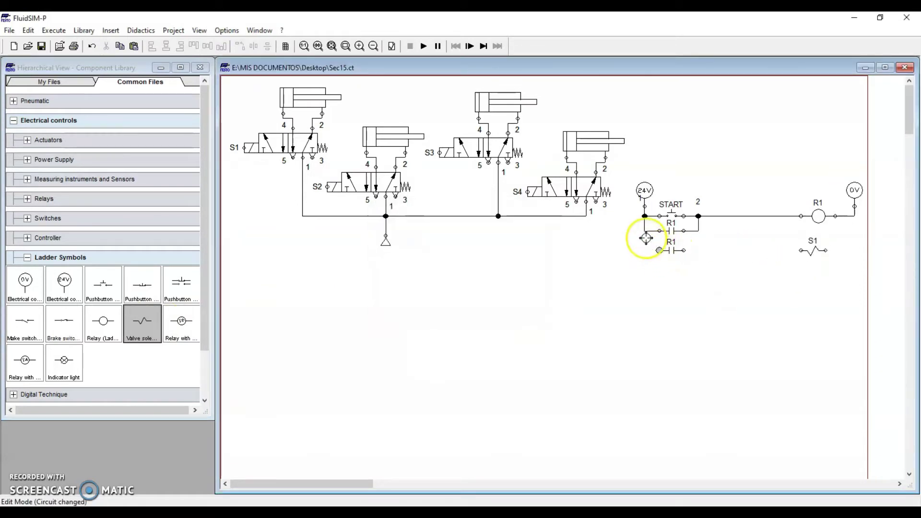
left_click_drag(644, 230, 660, 250)
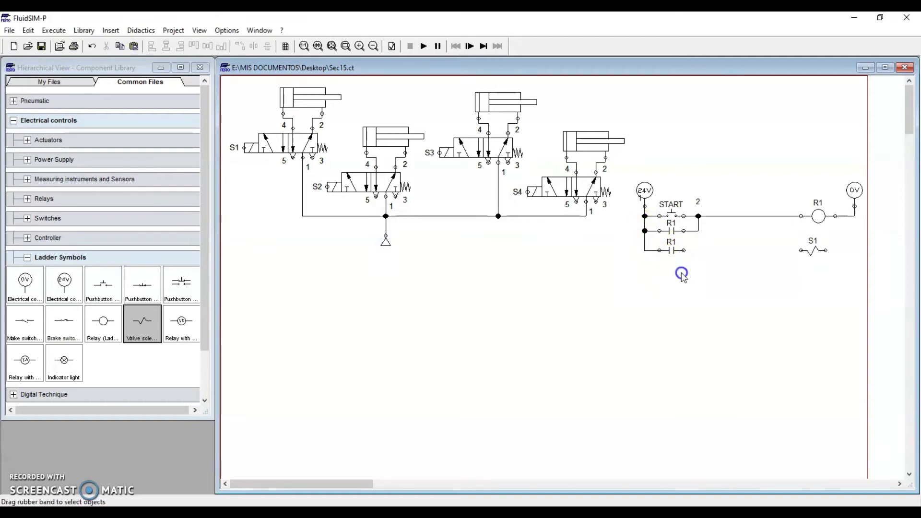
left_click_drag(799, 251, 856, 218)
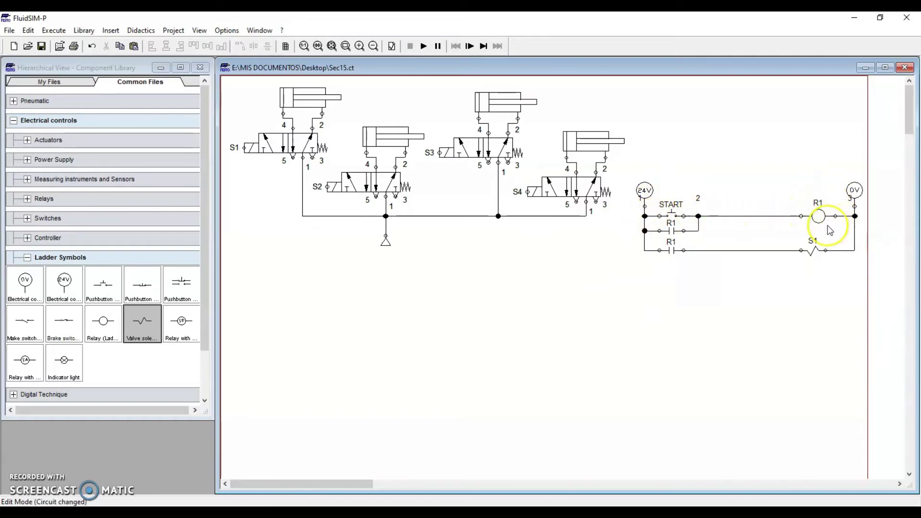
left_click(673, 232)
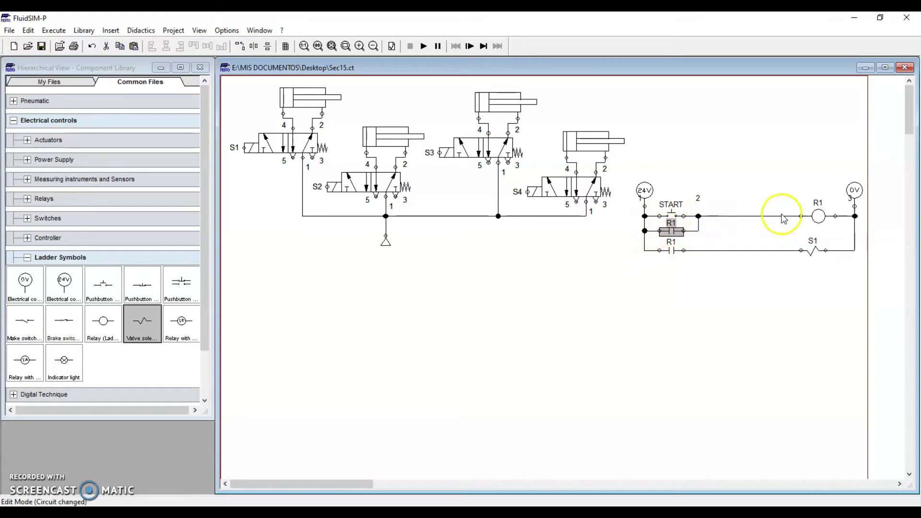
left_click(672, 216)
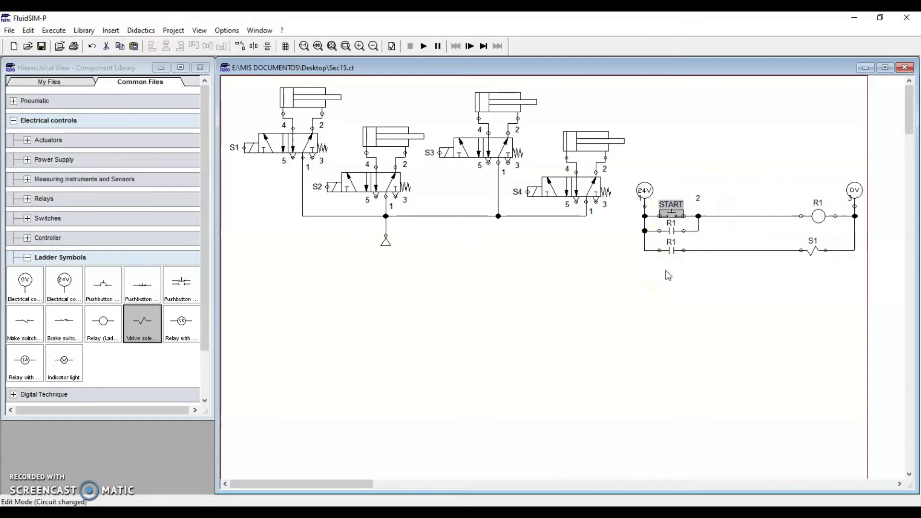
left_click(672, 250)
mouse_move(669, 251)
left_mouse_down()
mouse_move(690, 251)
mouse_move(673, 250)
left_mouse_up()
left_click(811, 250)
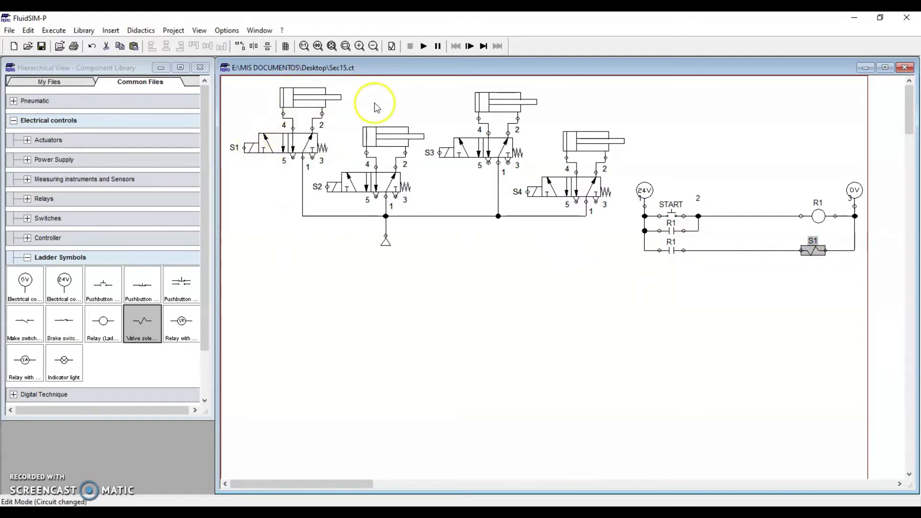
left_click(494, 258)
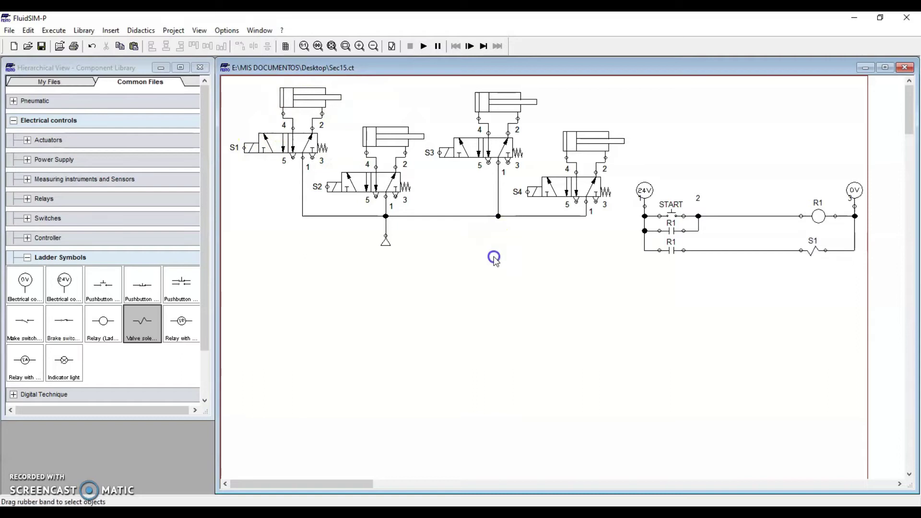
- Simulate the circuit, actuate the START pushbutton to energise relay R1 and solenoid S1, and stop the simulation
left_click(427, 48)
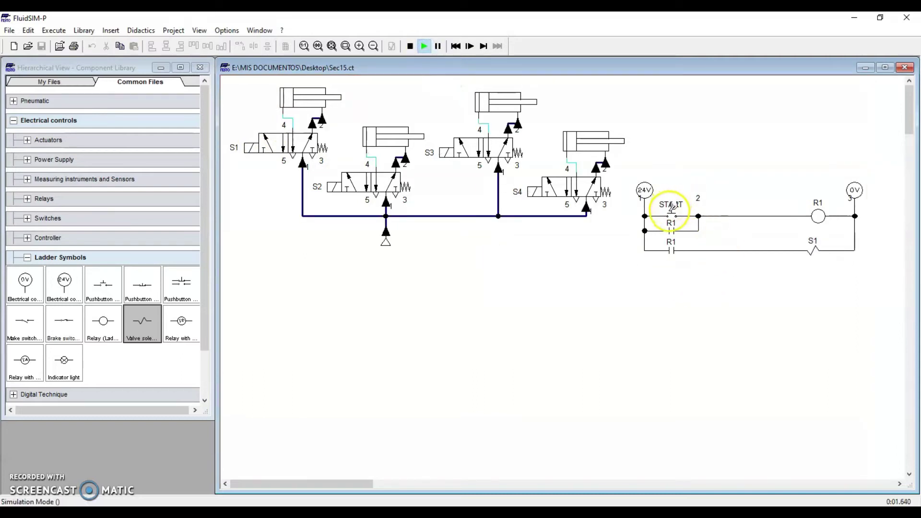
left_click(672, 207)
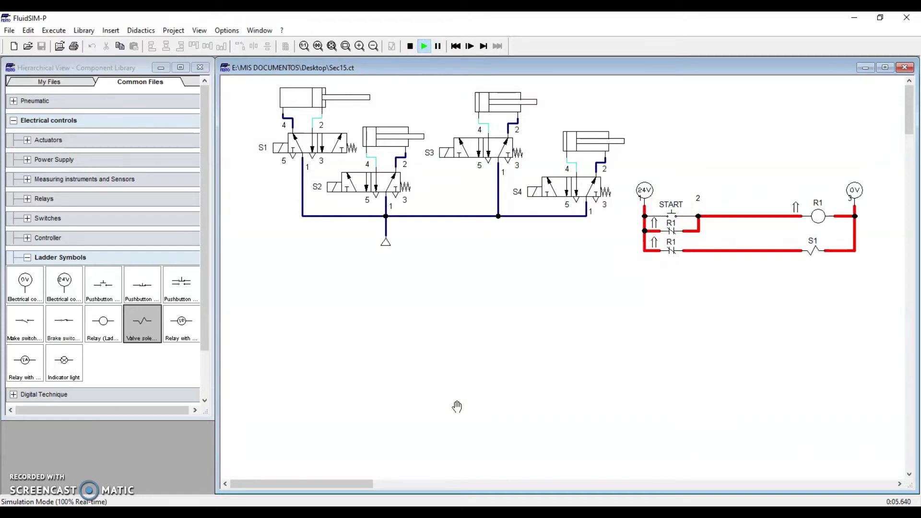
left_click(410, 46)
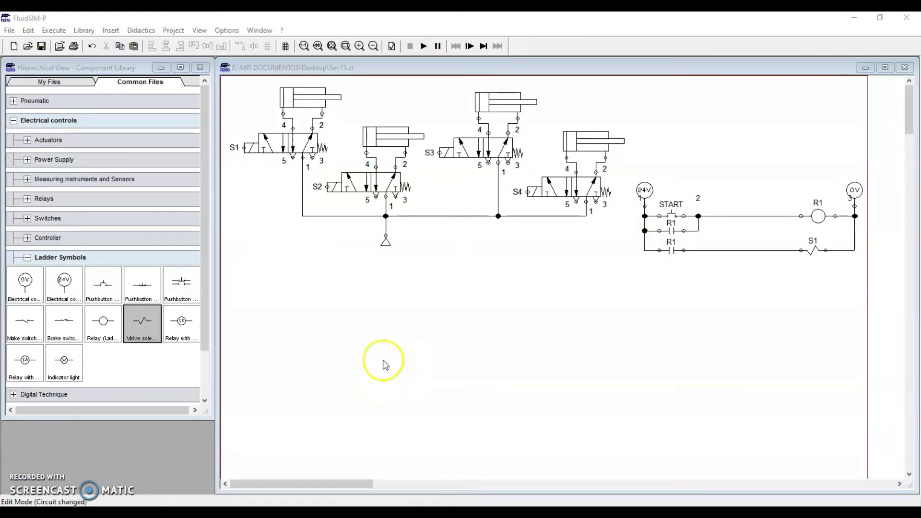
left_click(398, 144)
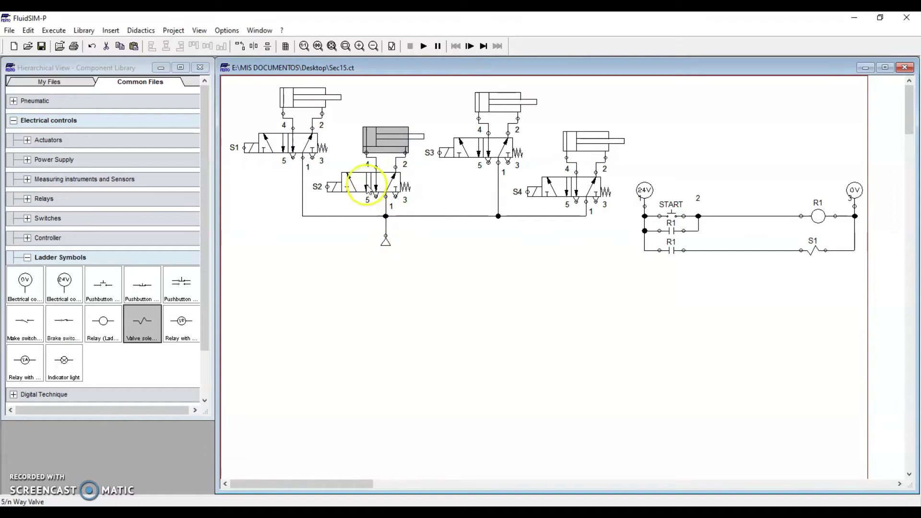
left_click(327, 188)
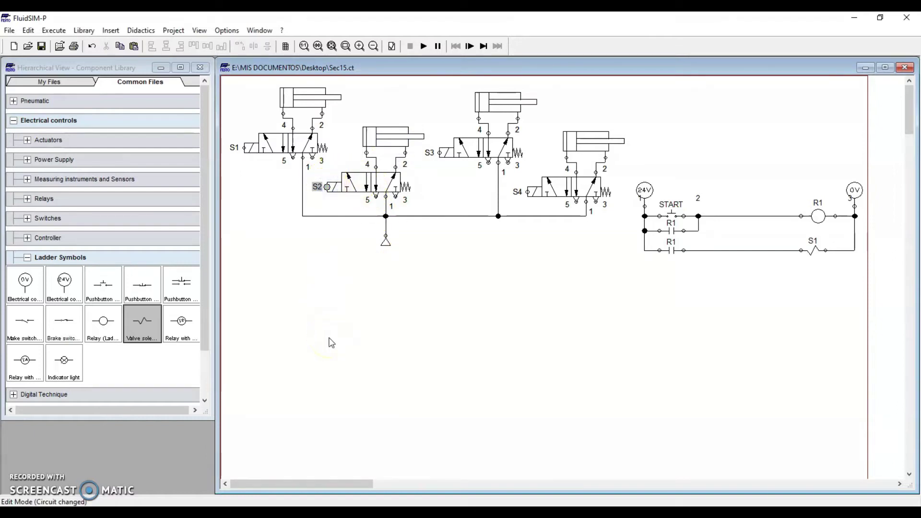
left_click(309, 93)
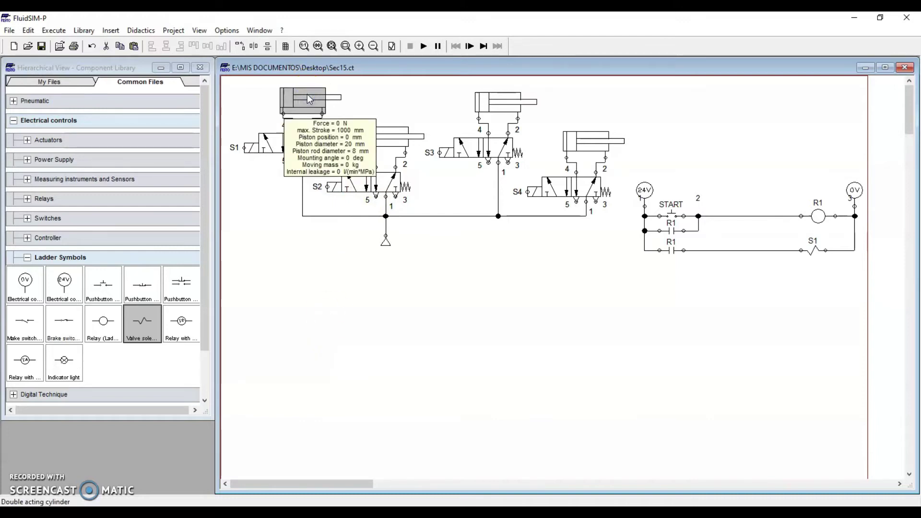
left_click(274, 216)
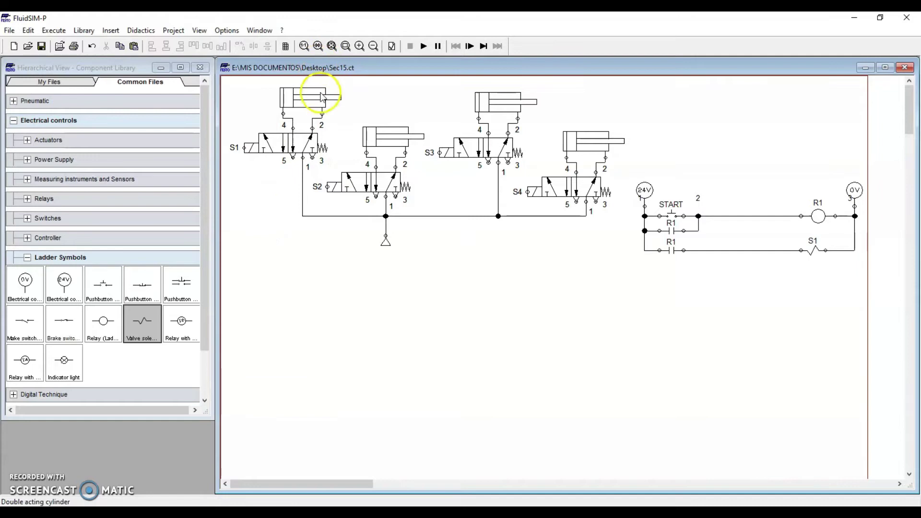
- Give the cylinder driven by valve S1 an actuating label FCA2 beginning at position 1000 mm
double_click(317, 94)
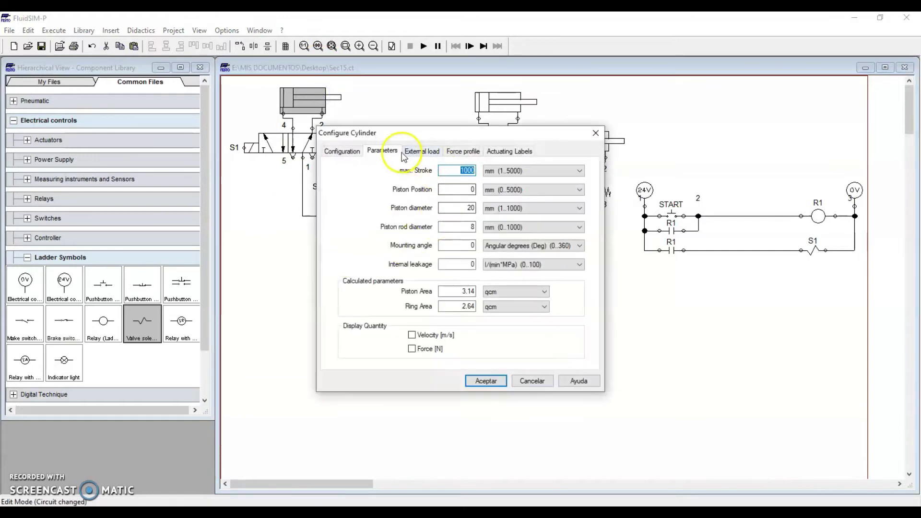
left_click(504, 151)
left_click(388, 191)
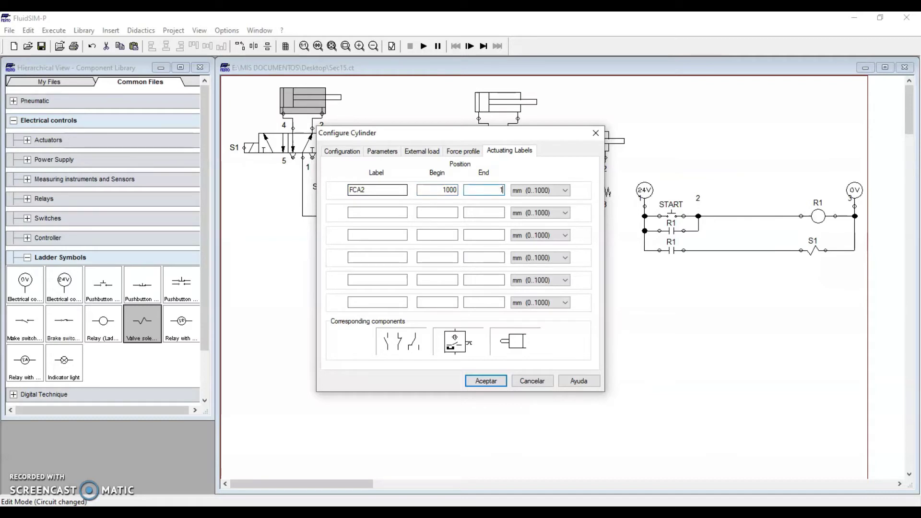
key("Return")
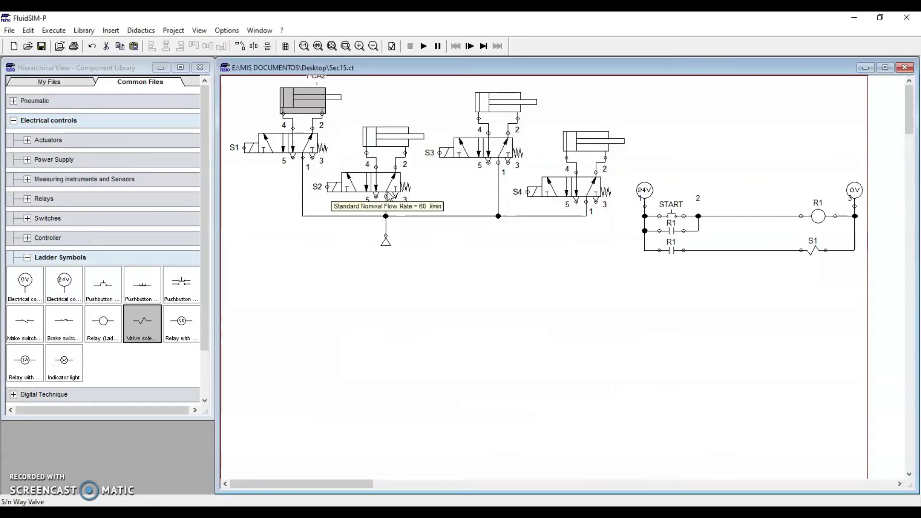
- Move the entire circuit down on the sheet to make room for the FCA2 label above the first cylinder
left_click(370, 291)
left_click_drag(244, 82, 839, 346)
left_click_drag(583, 144, 583, 151)
left_click(538, 353)
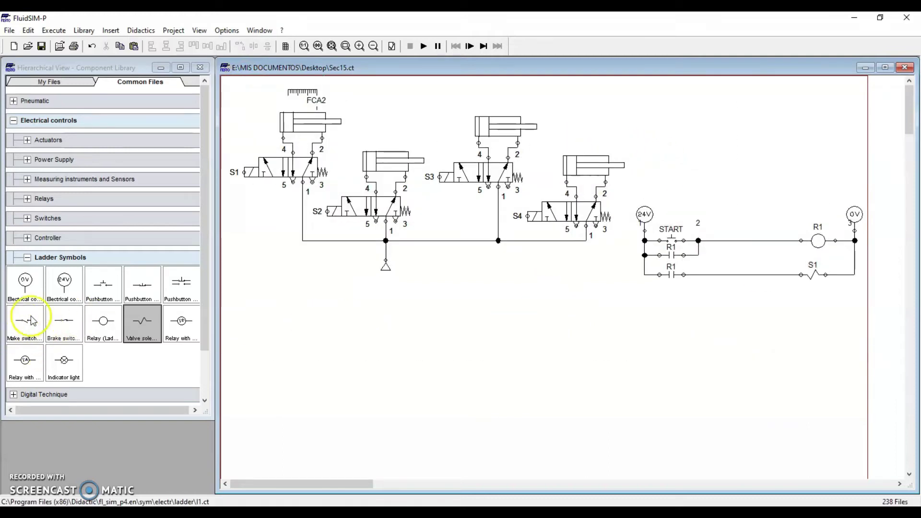
- Add a ladder make switch labelled FCA2 below the R1 contact that feeds solenoid S1
left_click_drag(31, 324, 680, 303)
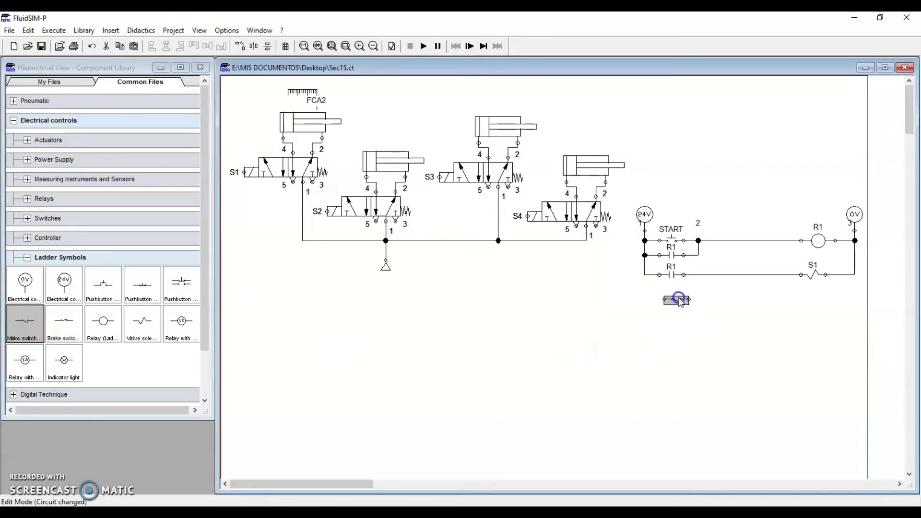
double_click(669, 294)
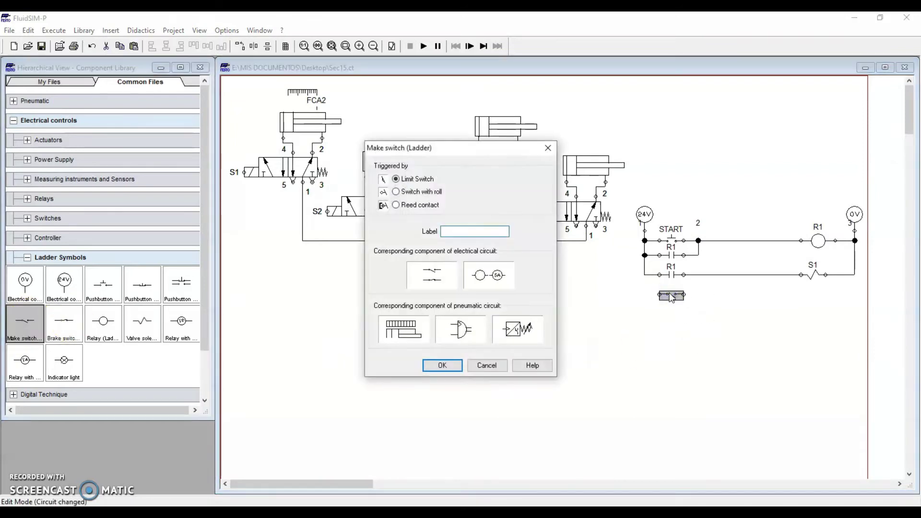
type("FCA2")
key("Return")
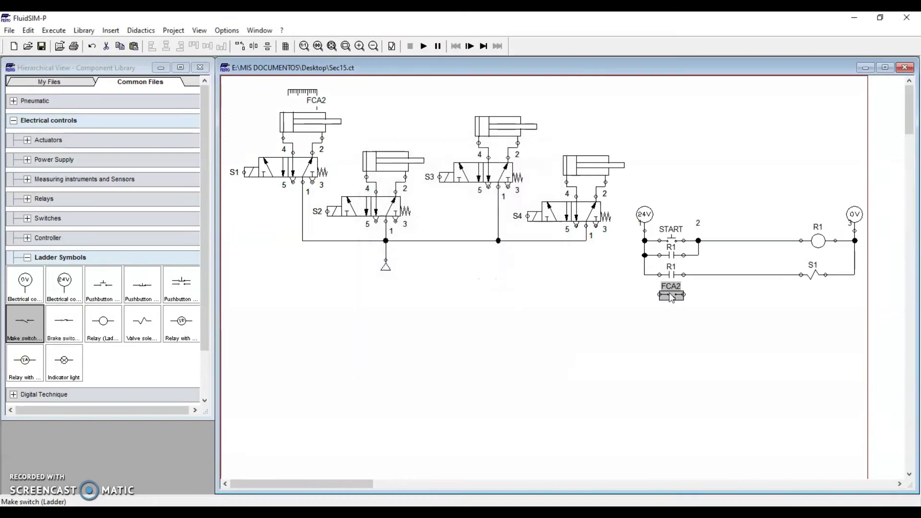
- Add a ladder relay labelled R2 below solenoid S1 and wire it in series with the FCA2 switch between 24V and 0V
left_click_drag(102, 321, 815, 293)
double_click(816, 295)
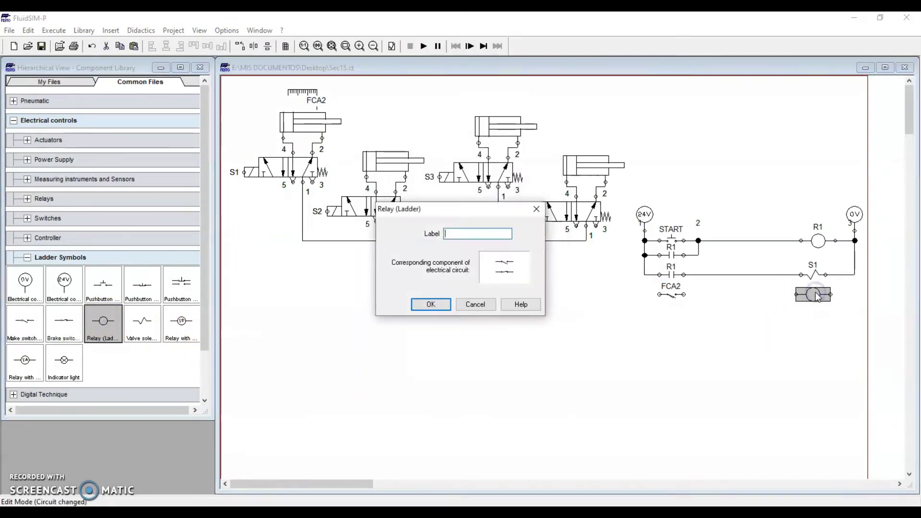
key("Return")
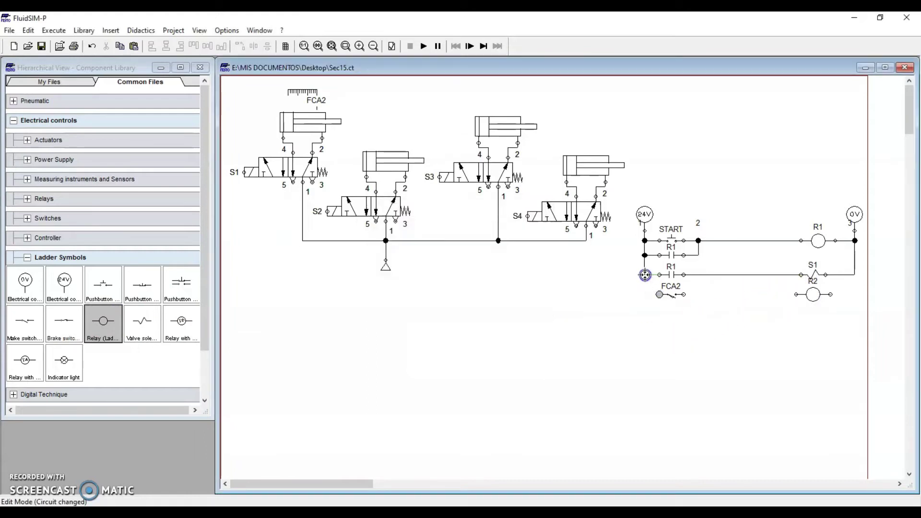
left_click_drag(683, 294, 855, 275)
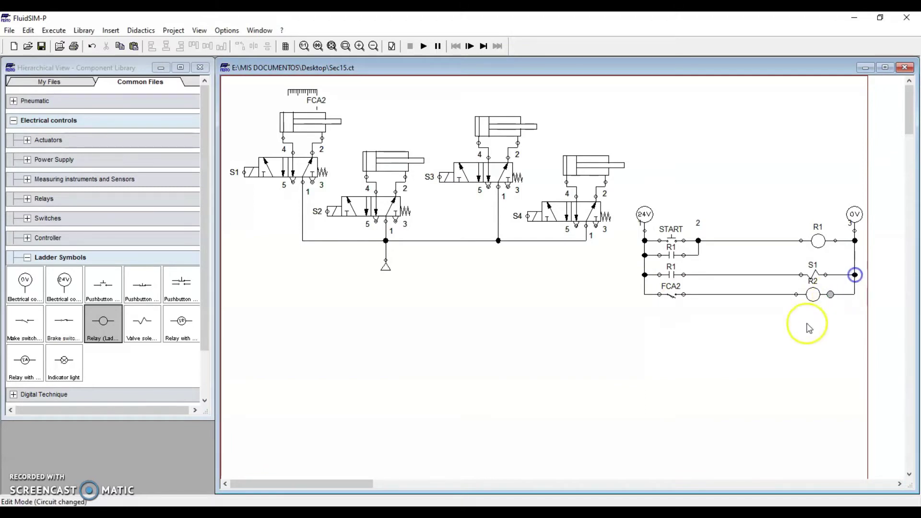
- Add a ladder make switch below the FCA2 switch and label it R2
left_click_drag(25, 324, 671, 311)
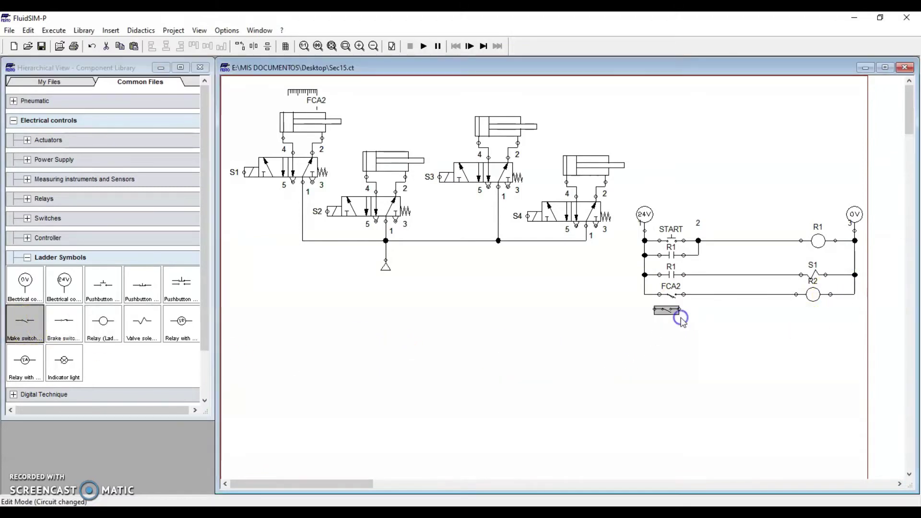
double_click(675, 318)
type("R2")
key("Return")
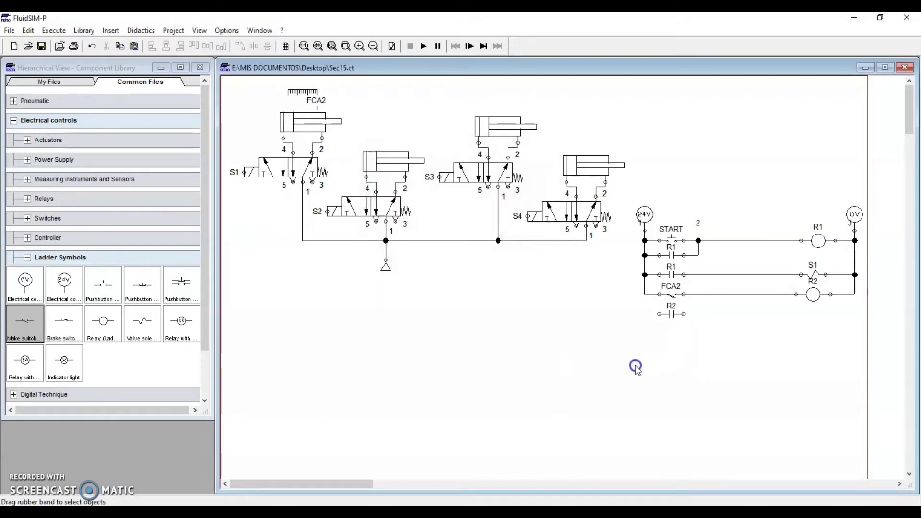
- Add a valve solenoid labelled S2 below relay R2 and wire it in series with the R2 contact between 24V and 0V
left_click_drag(142, 321, 783, 313)
double_click(790, 314)
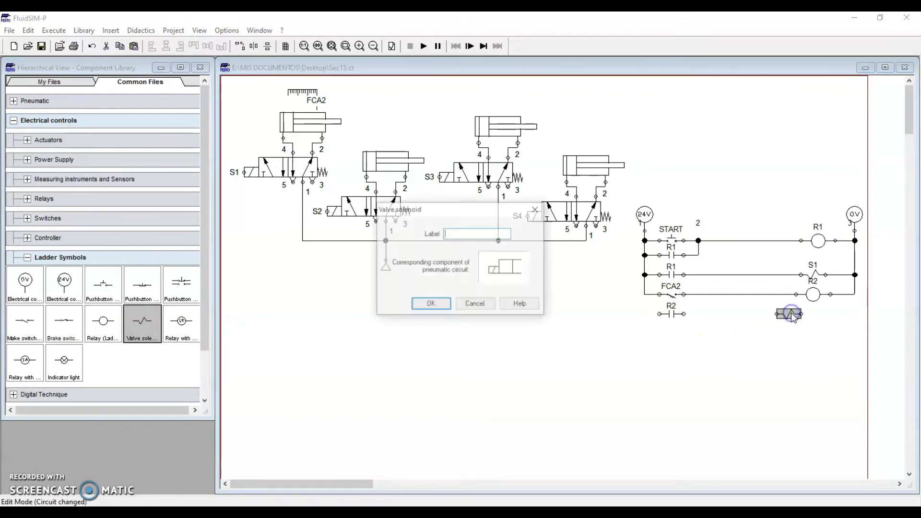
key("Return")
left_click(742, 354)
left_click_drag(645, 294, 855, 302)
mouse_move(294, 122)
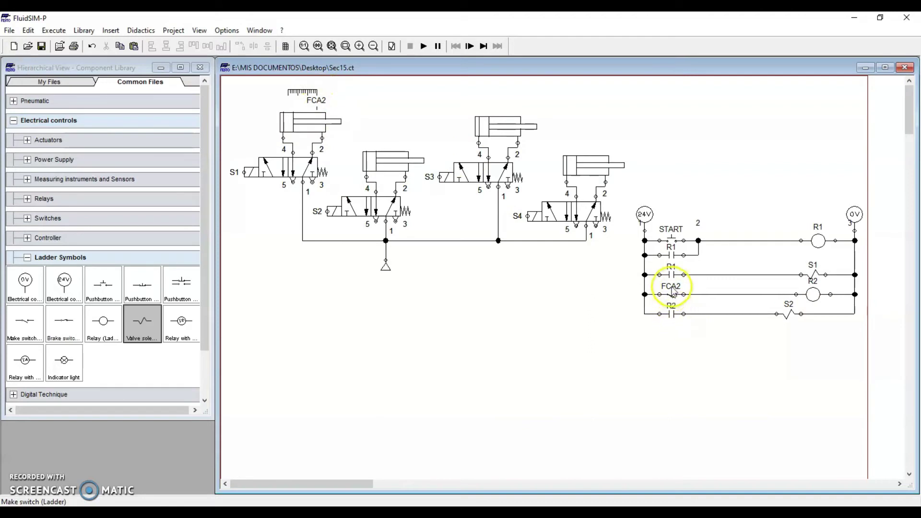
left_click_drag(830, 295, 855, 295)
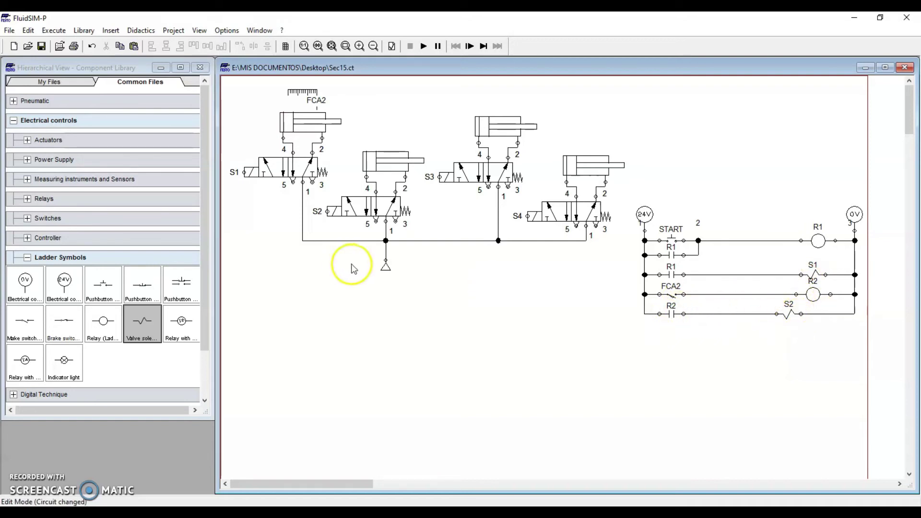
- Simulate the extended circuit, actuate START to test the first two cylinders in sequence, and stop the simulation
mouse_move(376, 161)
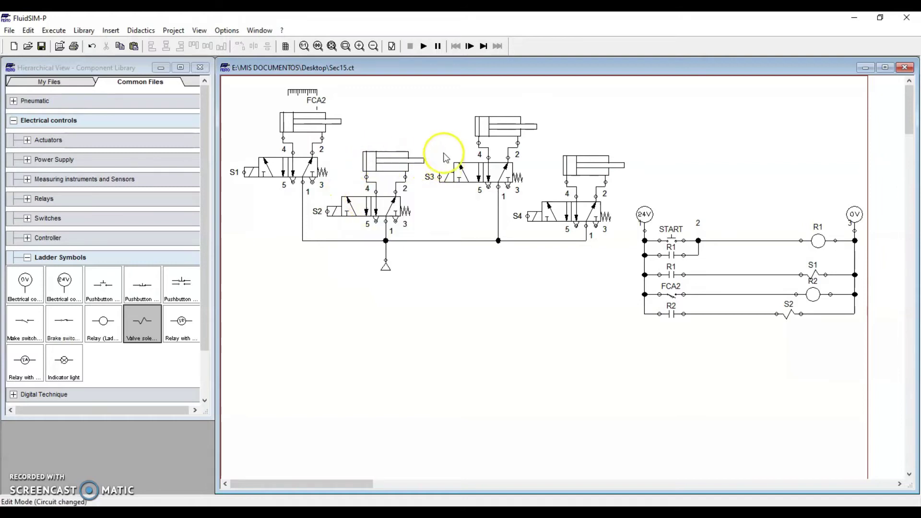
left_click(423, 47)
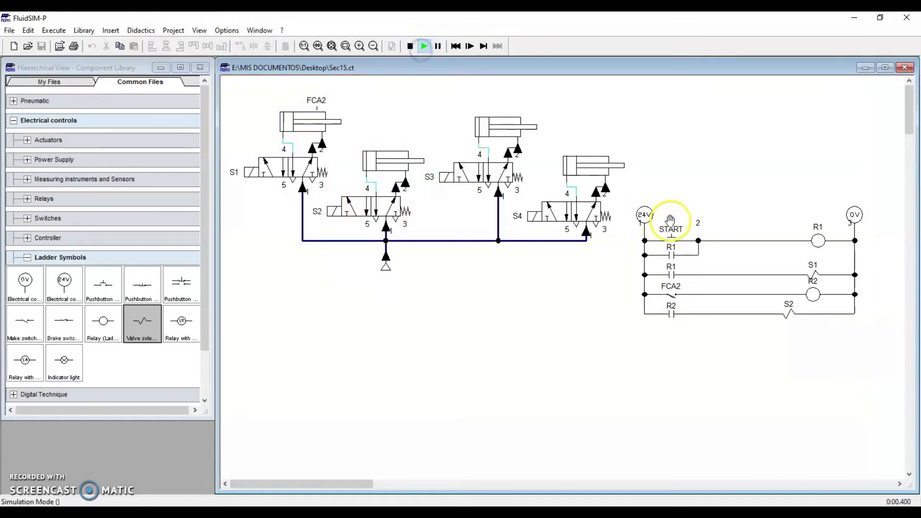
left_click(675, 234)
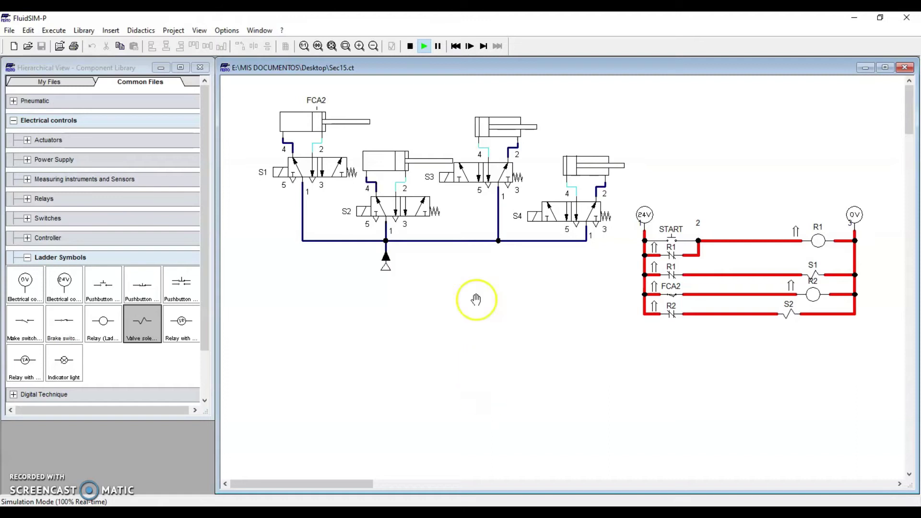
left_click(410, 46)
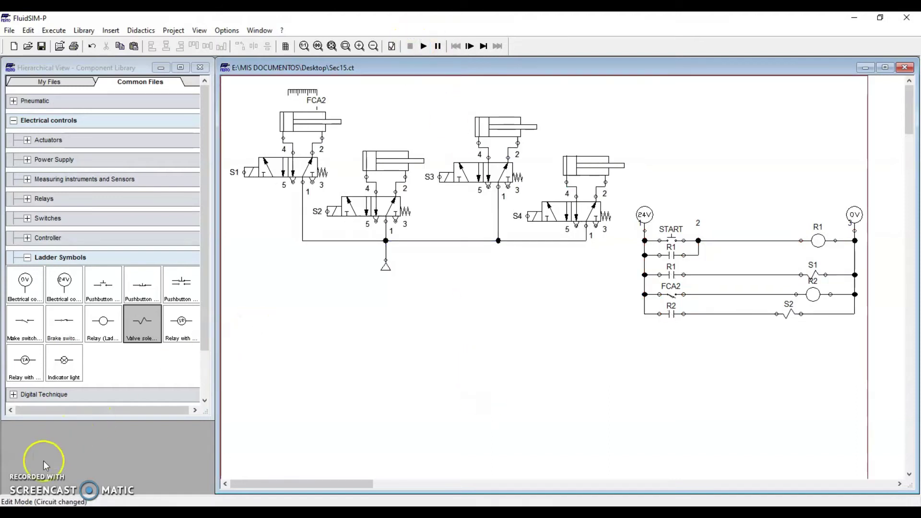
- Examine the second, third and fourth cylinders and the S3 and S4 solenoids of the valves still without ladder control
left_click(44, 485)
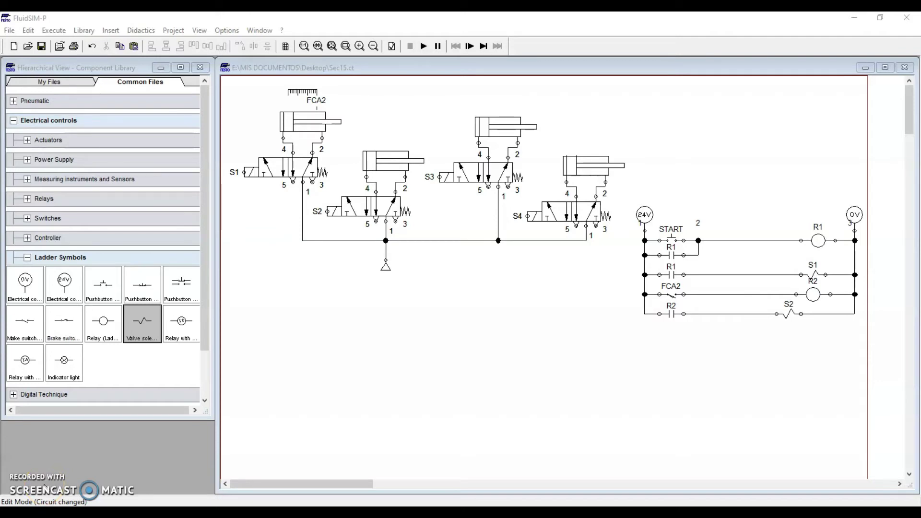
left_click(379, 161)
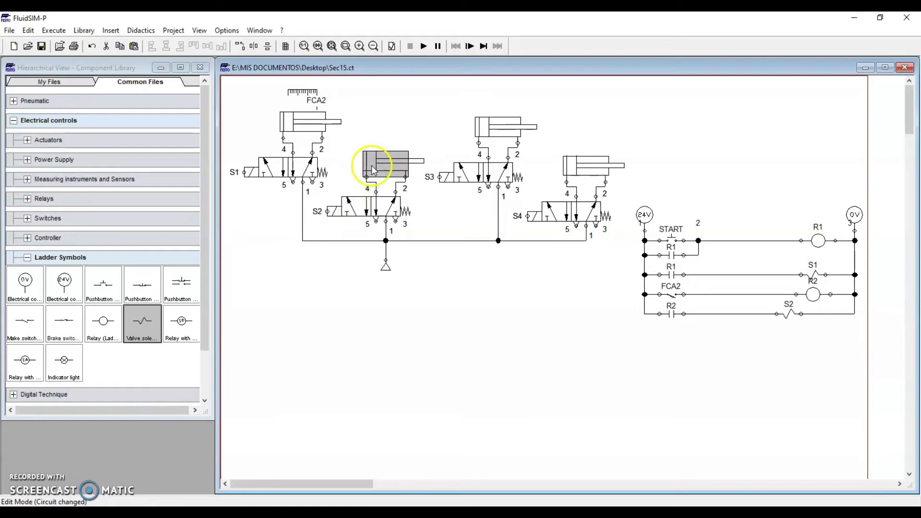
left_click(406, 331)
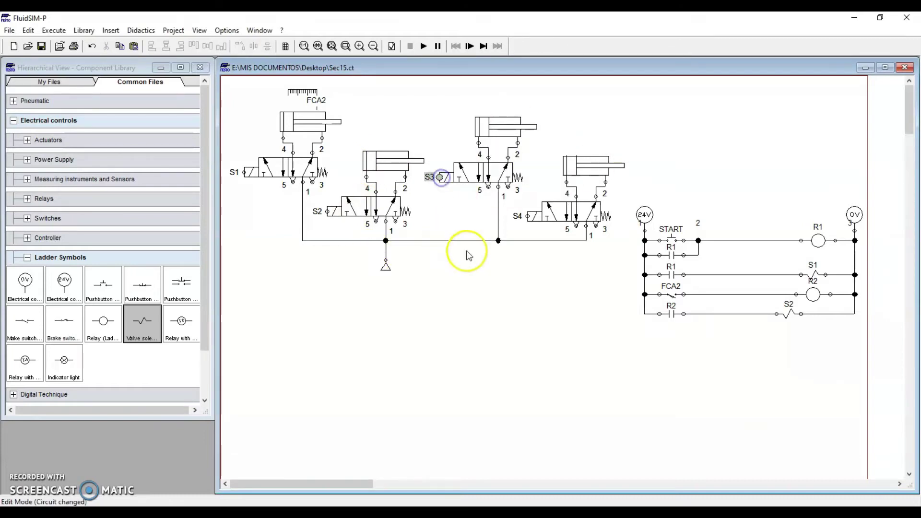
left_click(527, 217)
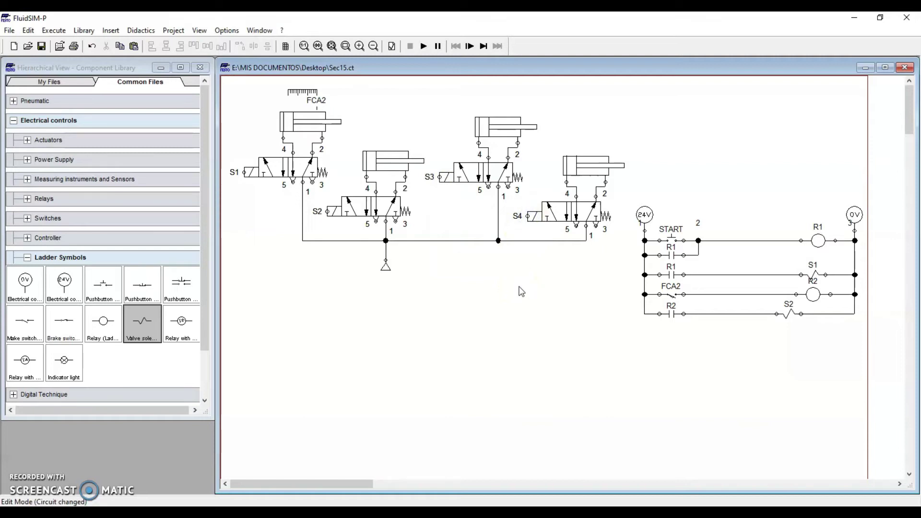
left_click(499, 129)
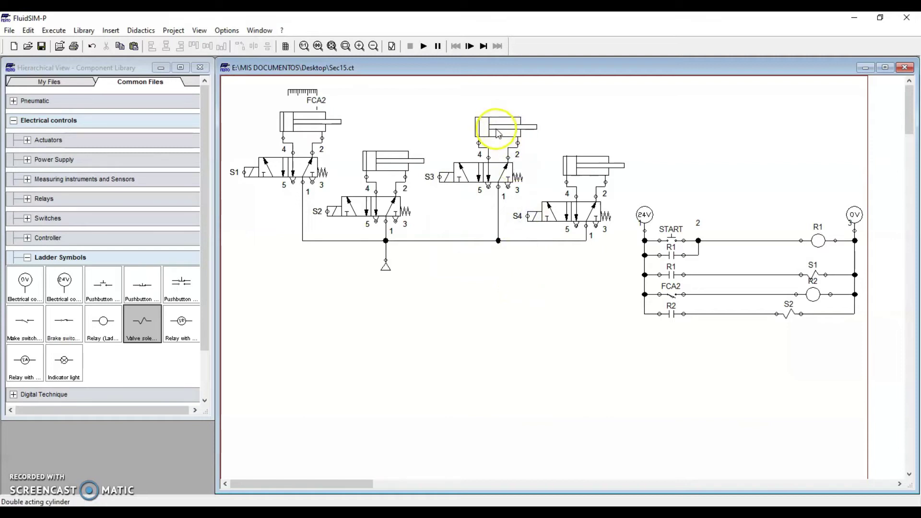
left_click(396, 164)
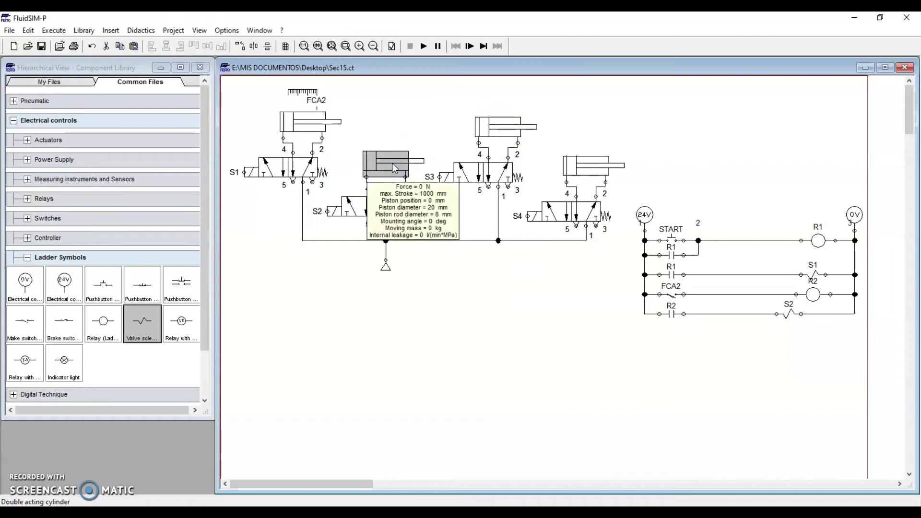
left_click(606, 168)
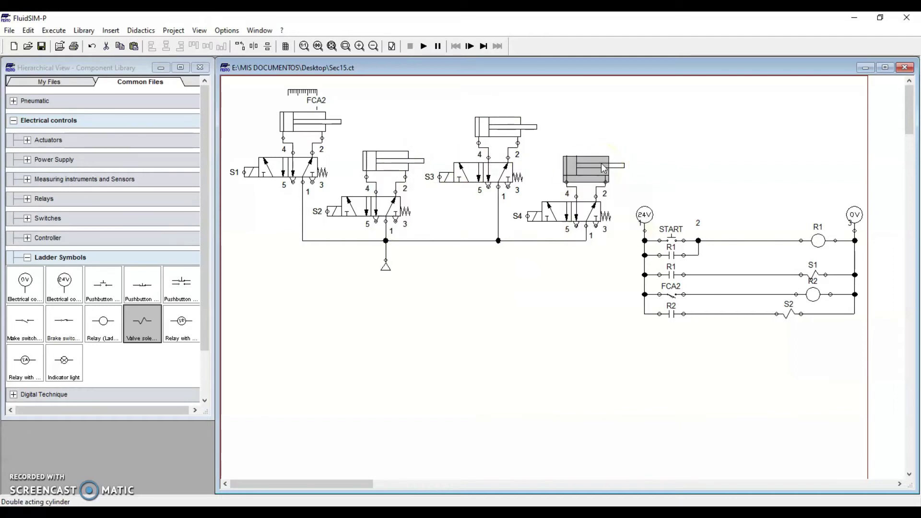
left_click(508, 129)
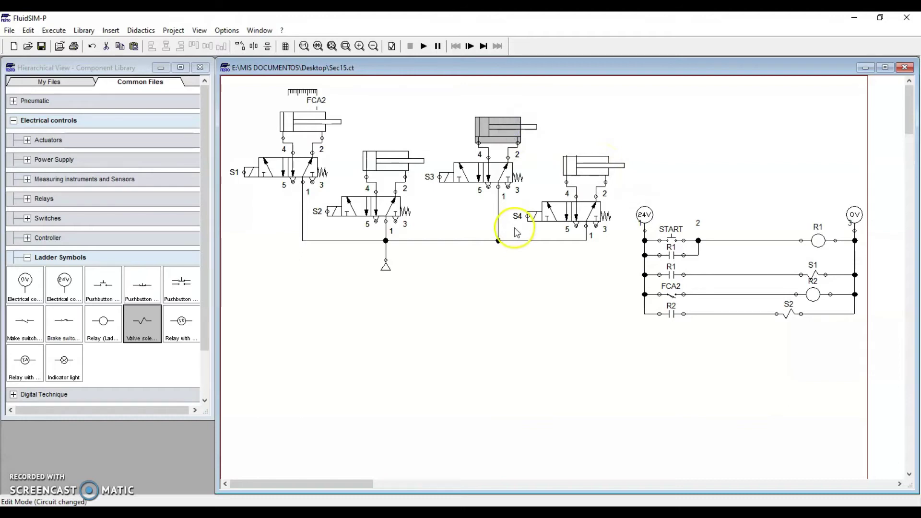
left_click(539, 309)
left_click(609, 332)
left_click(619, 293)
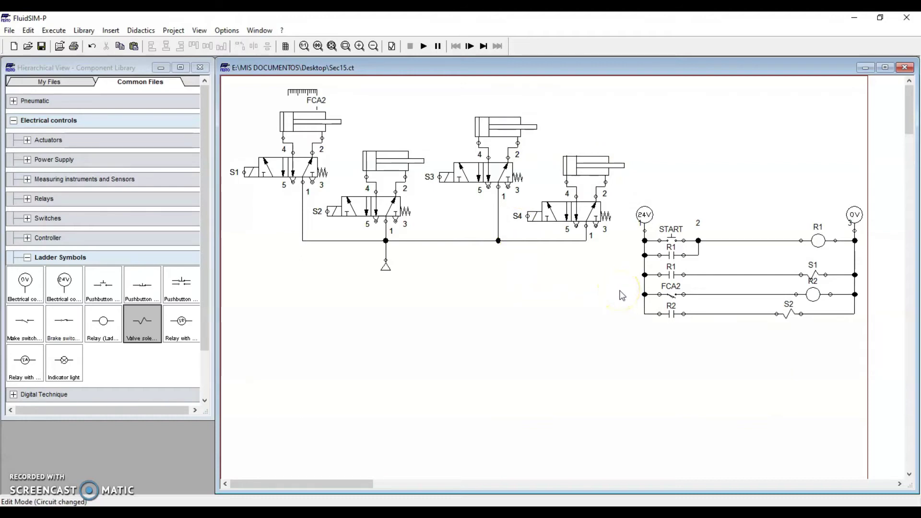
- Duplicate the FCA2–R2 and R2–S2 rungs below the existing ladder and connect the copy to the 24V and 0V lines
left_click_drag(618, 287, 875, 329)
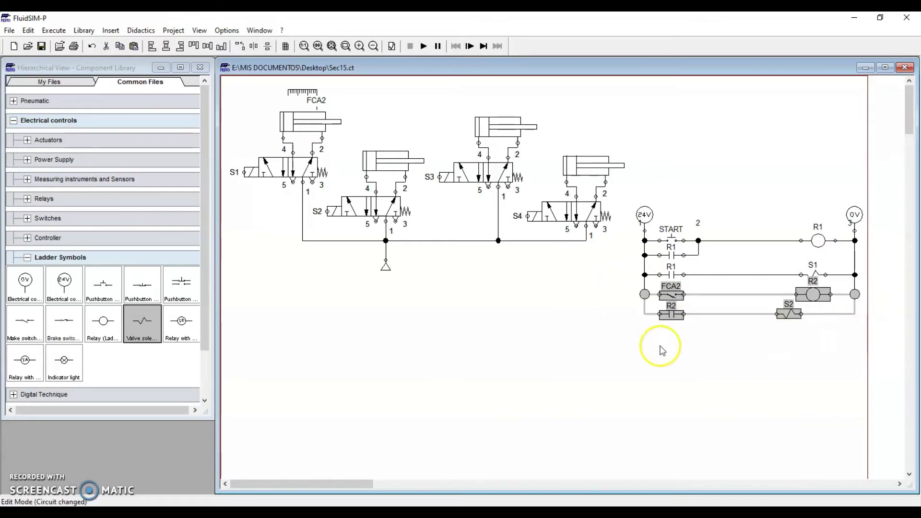
left_click_drag(670, 294, 644, 313)
left_click(642, 393)
left_click(130, 83)
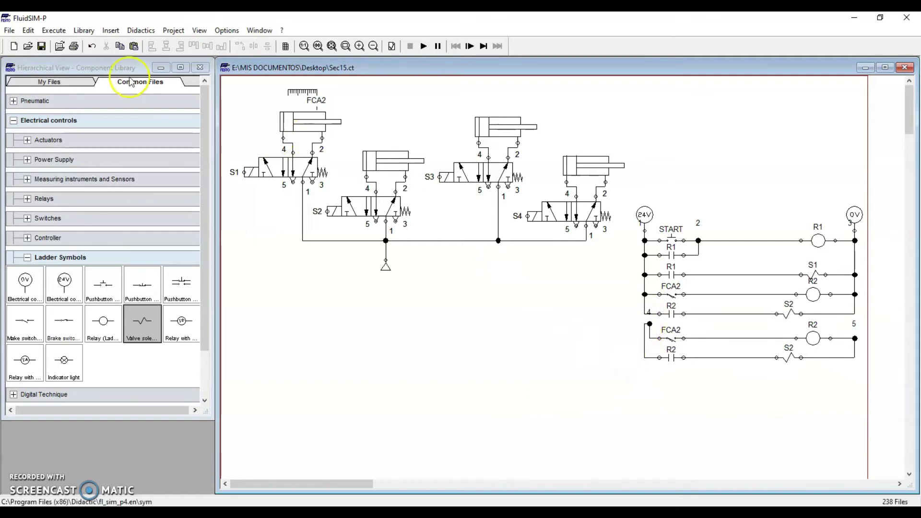
left_click(641, 311)
left_click_drag(645, 320, 645, 337)
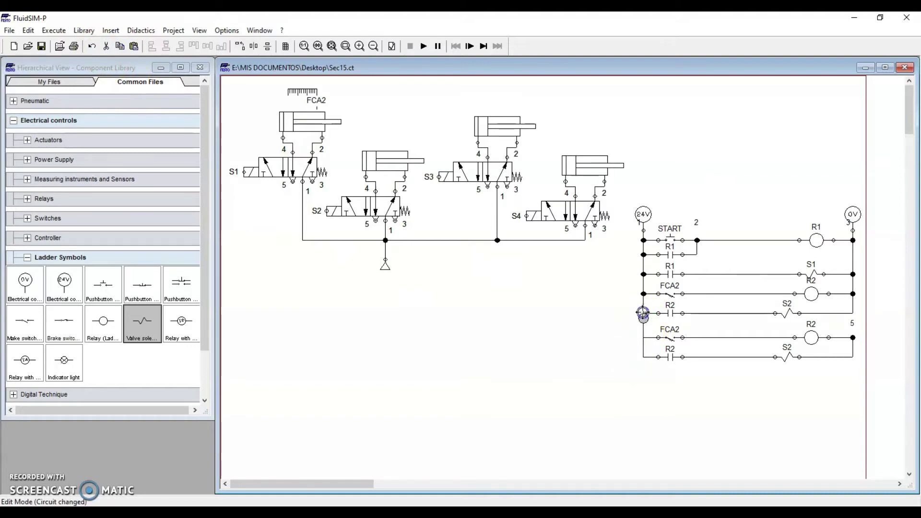
left_click_drag(644, 312, 643, 313)
left_click_drag(853, 338, 854, 314)
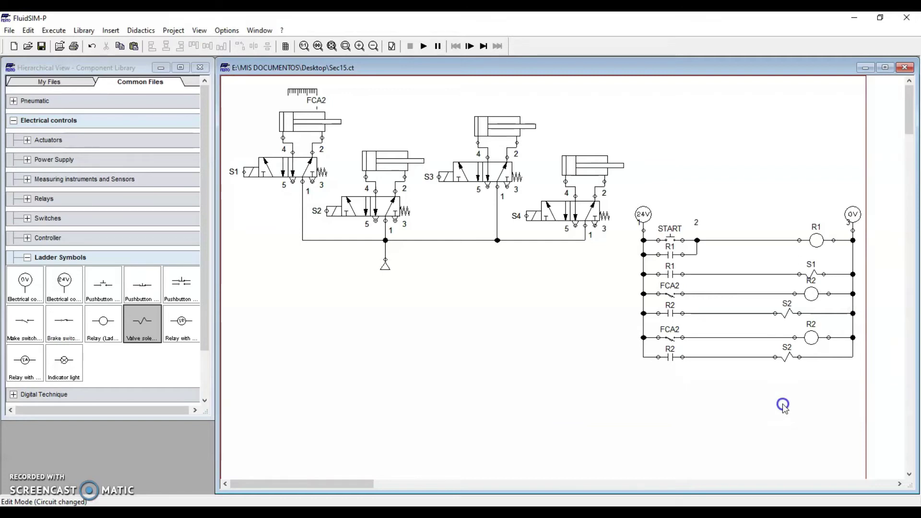
- Add actuating labels at the 1000 mm position: FCB2 on the second cylinder and FCC2 on the third cylinder
double_click(401, 160)
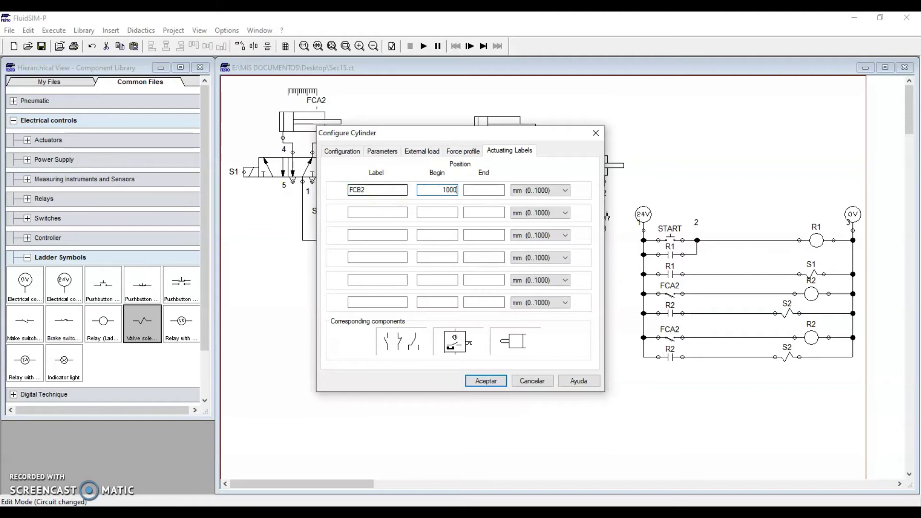
key("Return")
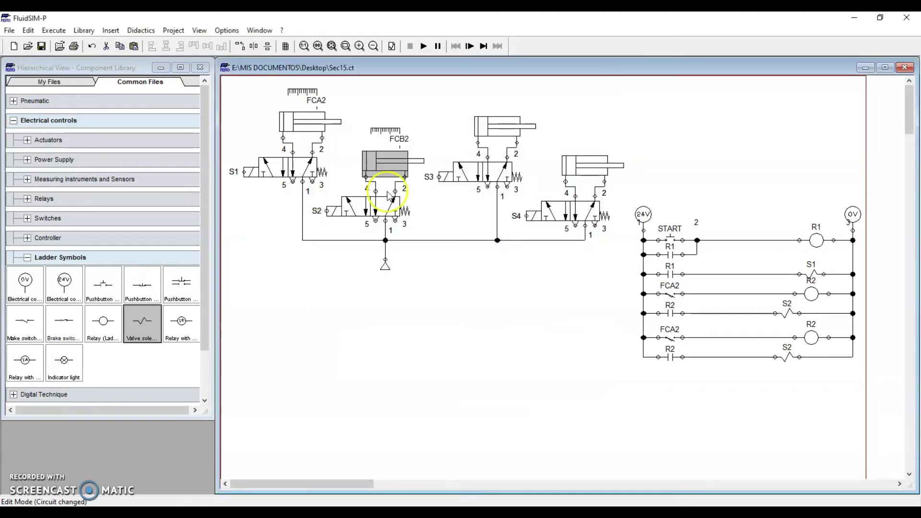
double_click(494, 125)
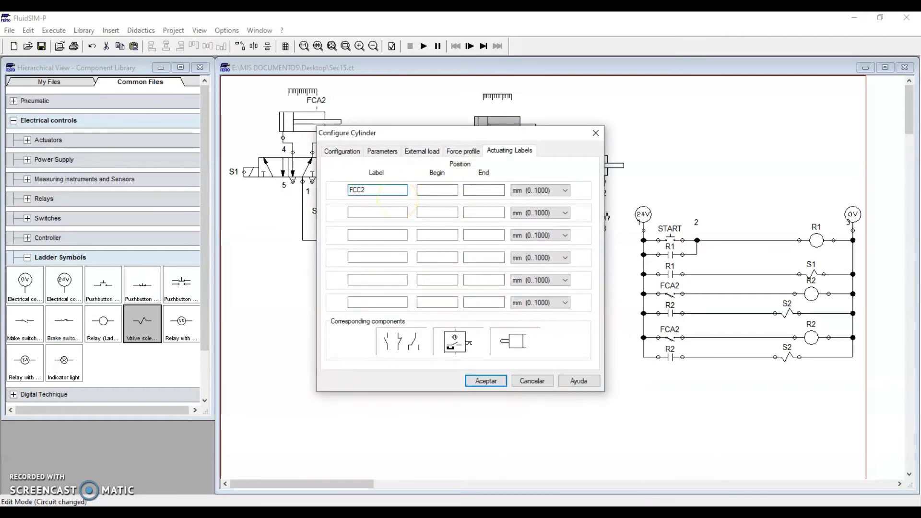
left_click(456, 190)
type("1000")
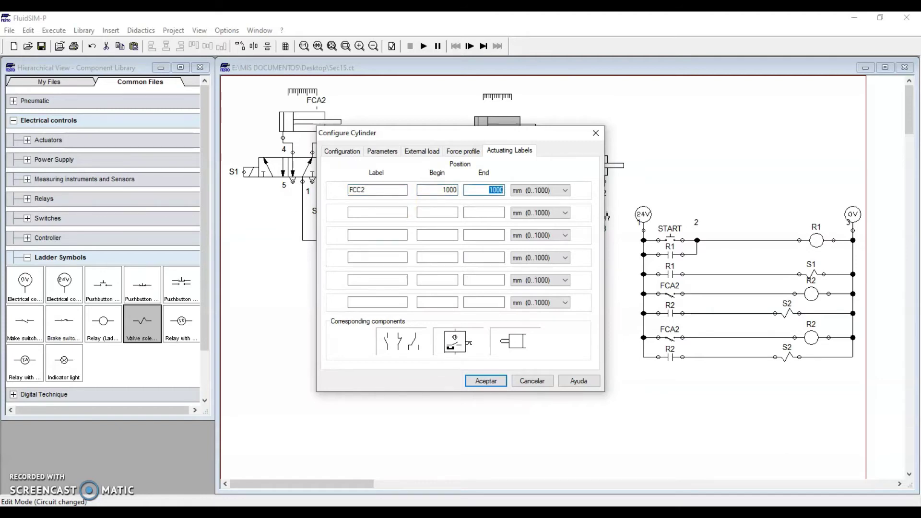
key("Return")
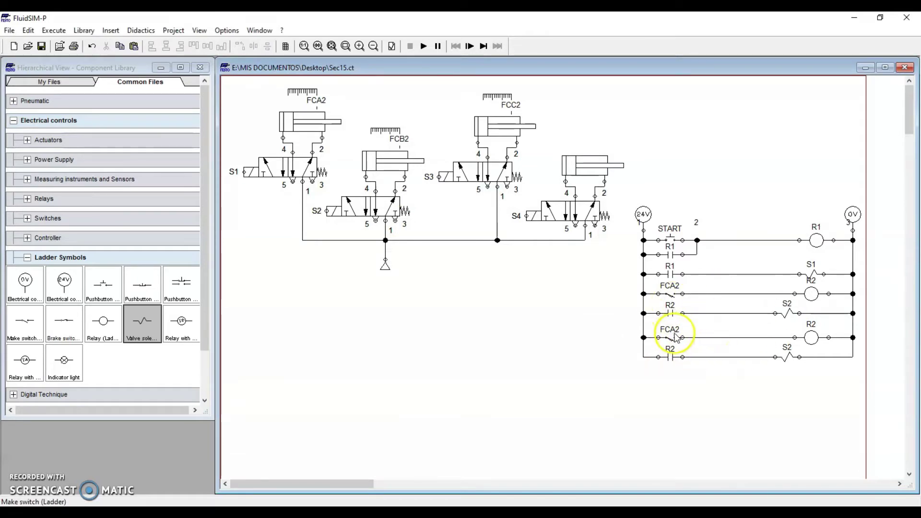
- Relabel the copied limit switch as FCB2 and the relay on the same rung as R3
double_click(679, 335)
double_click(459, 235)
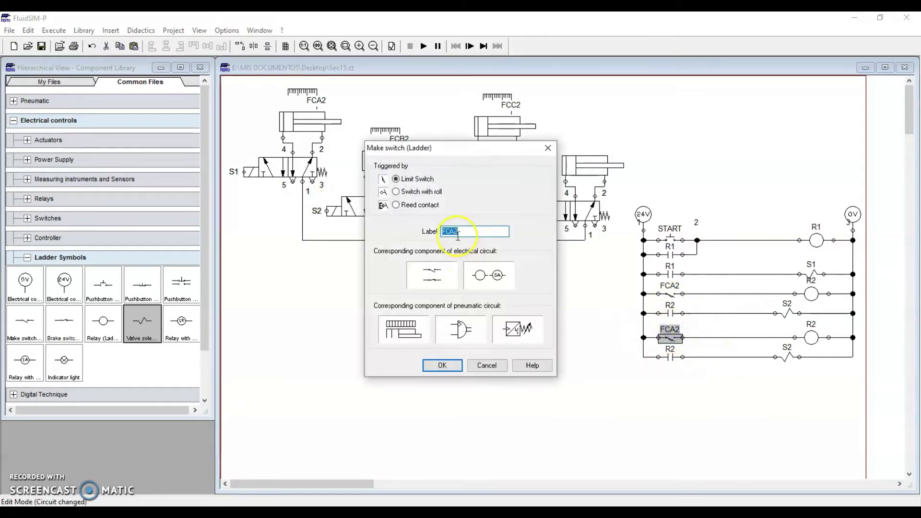
key("BackSpace")
type("B")
key("Return")
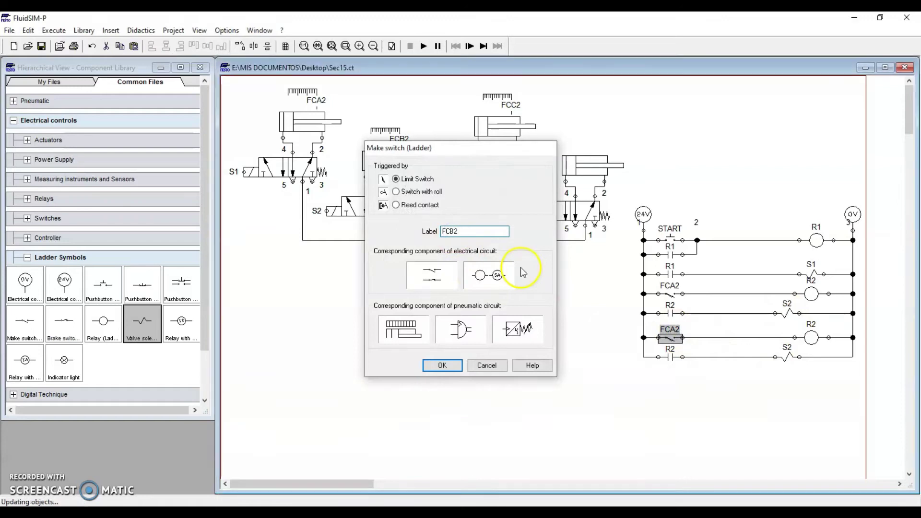
double_click(813, 332)
left_click(473, 233)
key("BackSpace")
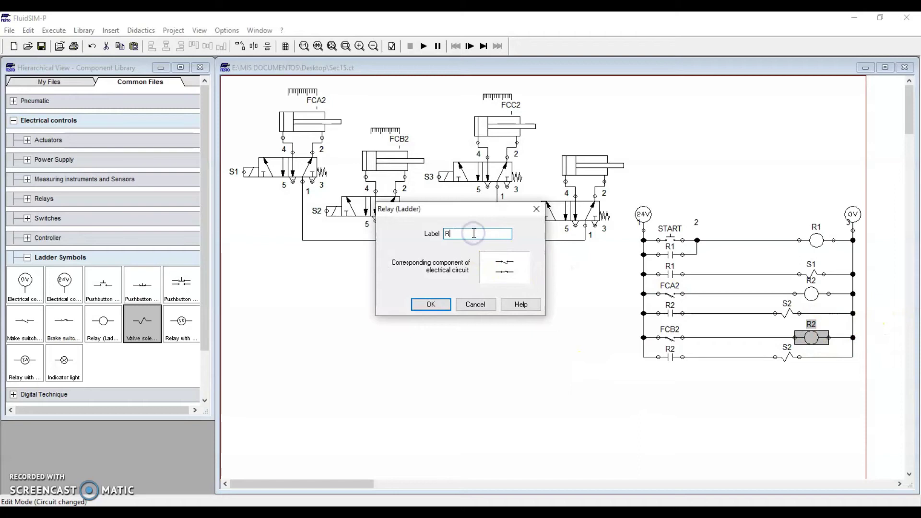
type("3")
key("Return")
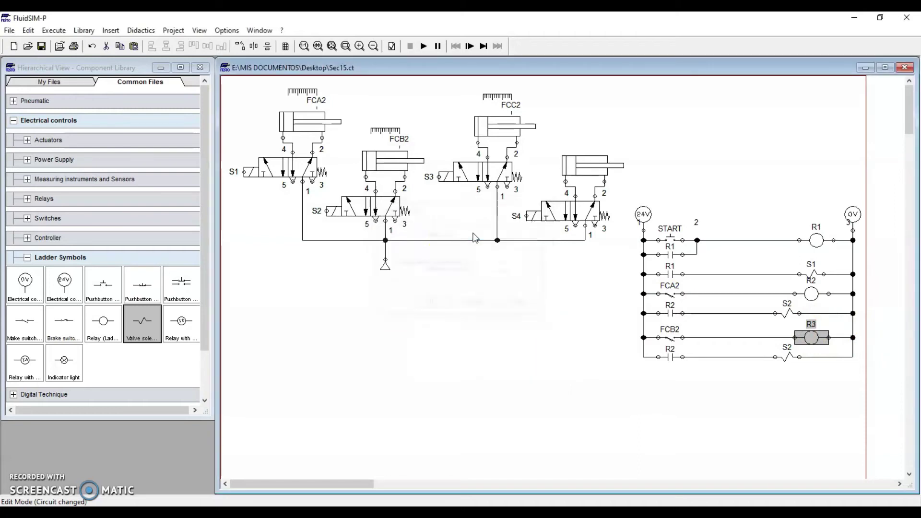
- Relabel the contact on the lowest rung as R3 and its valve solenoid as S3
double_click(670, 357)
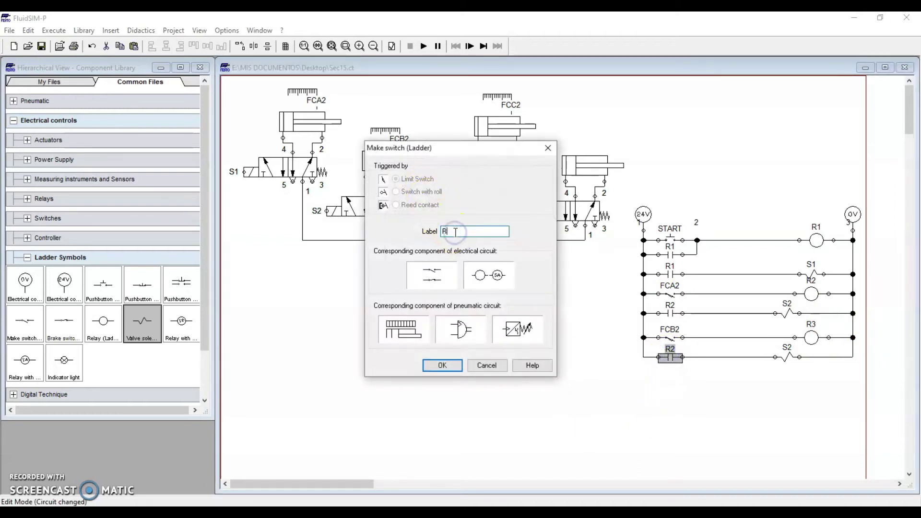
type("R3")
key("Return")
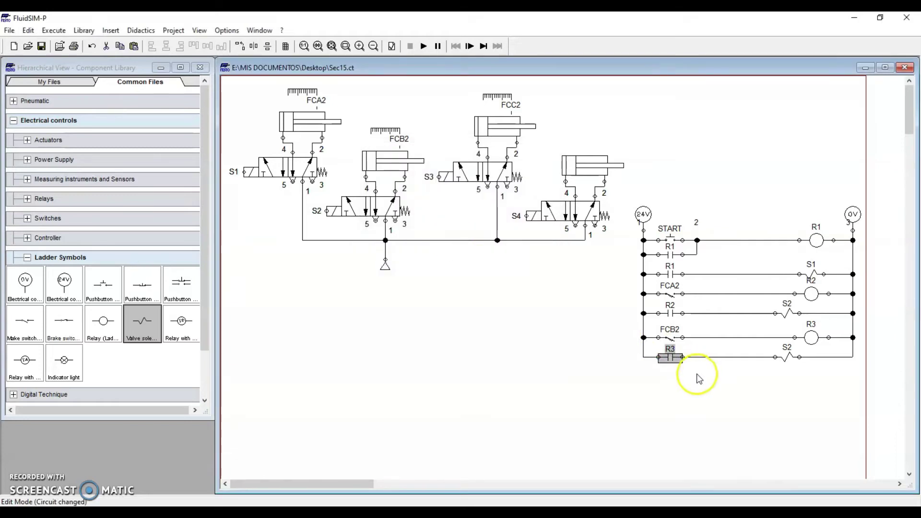
double_click(788, 357)
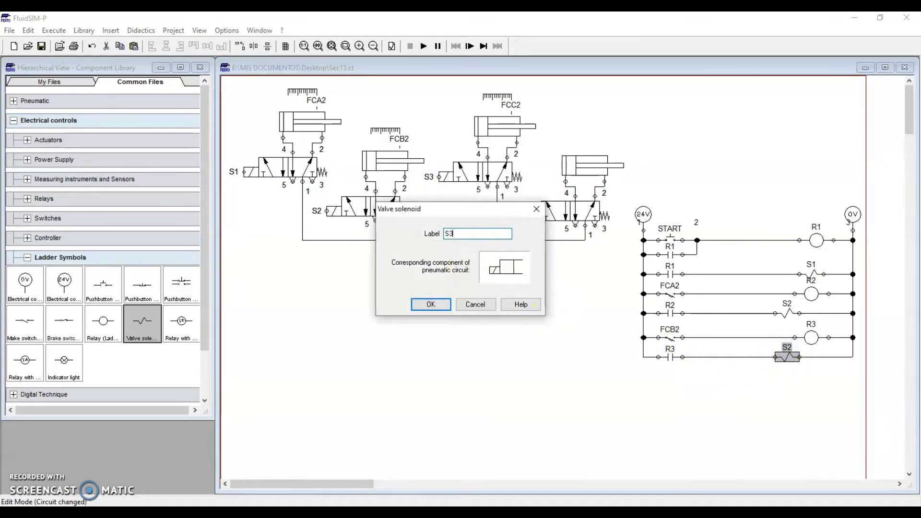
key("Return")
- Duplicate the FCB2–R3 and R3–S3 rungs beneath the ladder and connect the copy to the 24V and 0V lines
left_click_drag(624, 327, 873, 386)
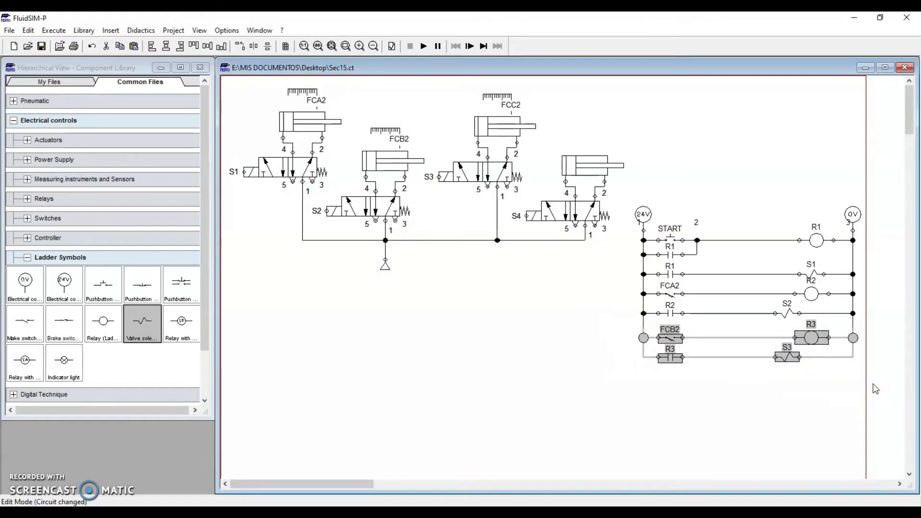
key("ctrl+c")
key("ctrl+v")
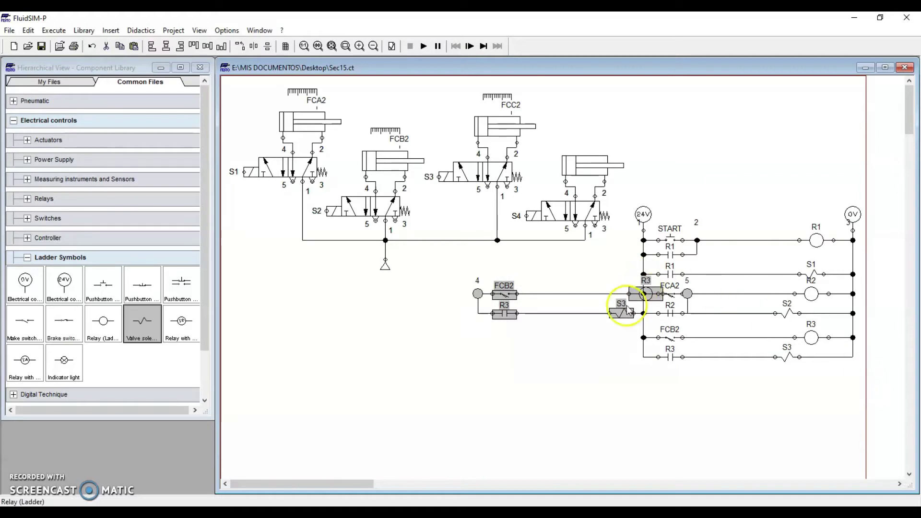
left_click_drag(508, 294, 676, 382)
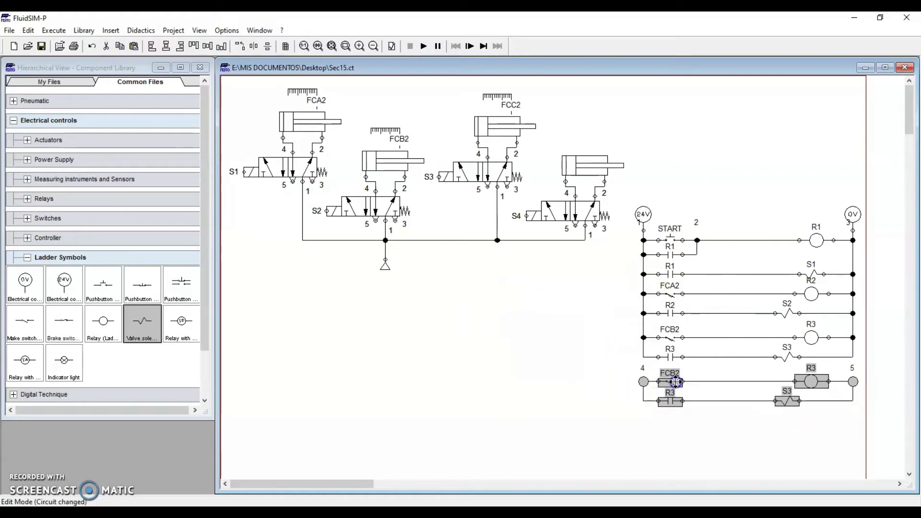
left_click(649, 417)
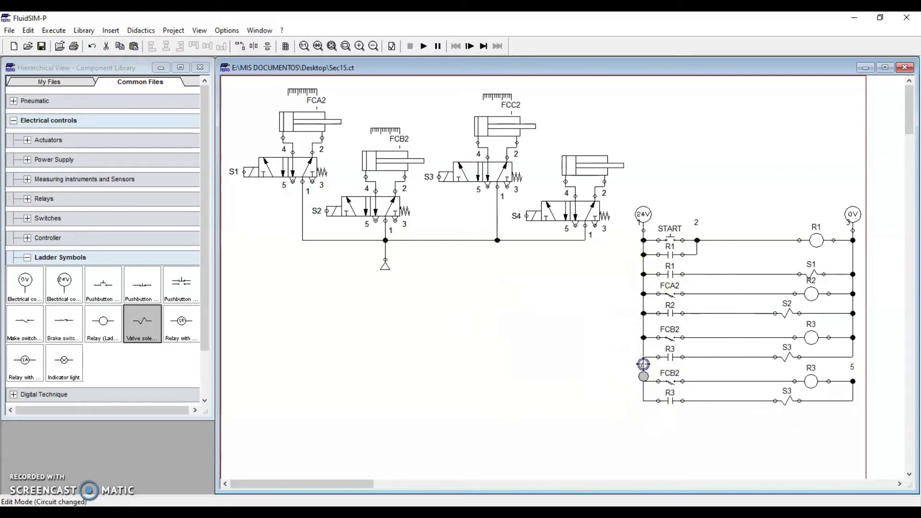
left_click_drag(643, 355, 644, 381)
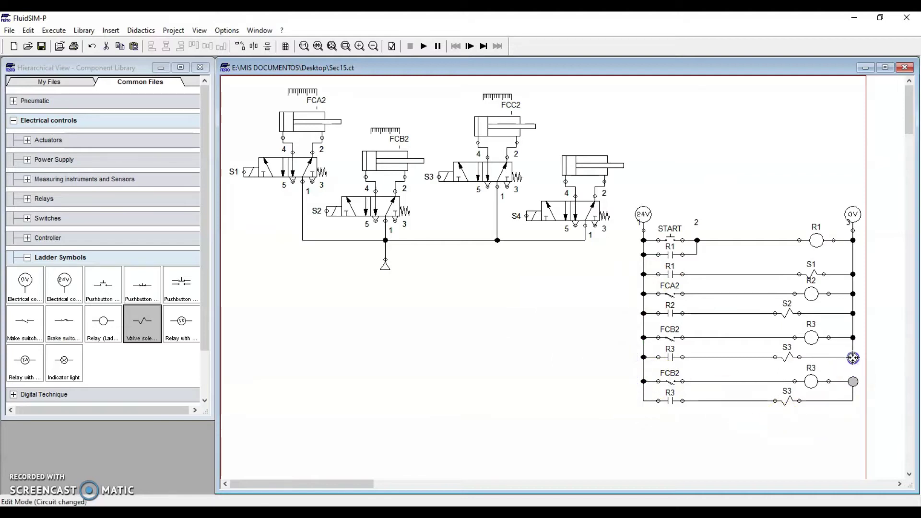
left_click_drag(859, 369, 853, 382)
- Relabel the newly copied limit switch as FCC2 and the relay on its rung as R4
left_click(670, 376)
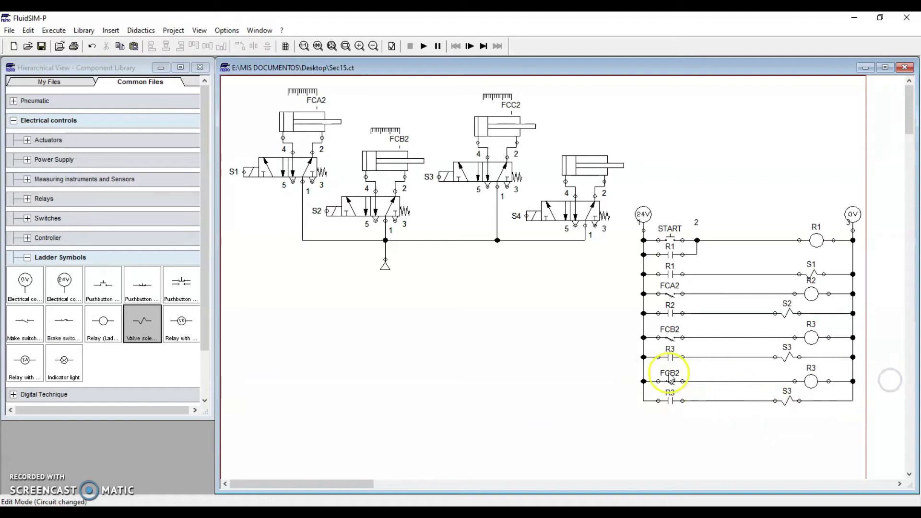
double_click(671, 378)
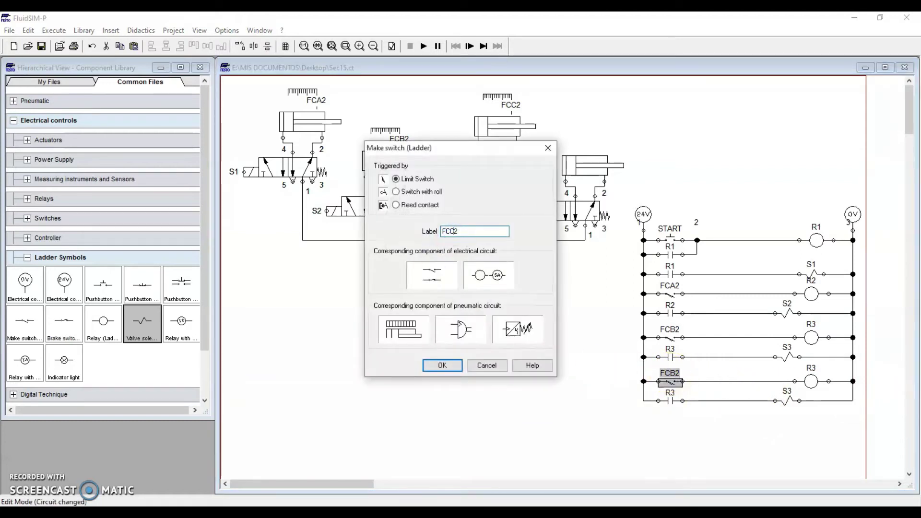
key("Return")
left_click(816, 373)
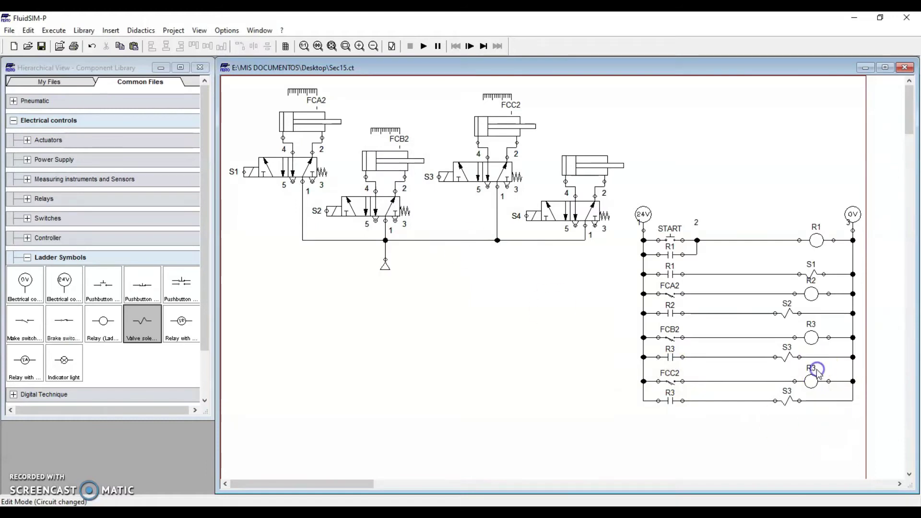
double_click(817, 374)
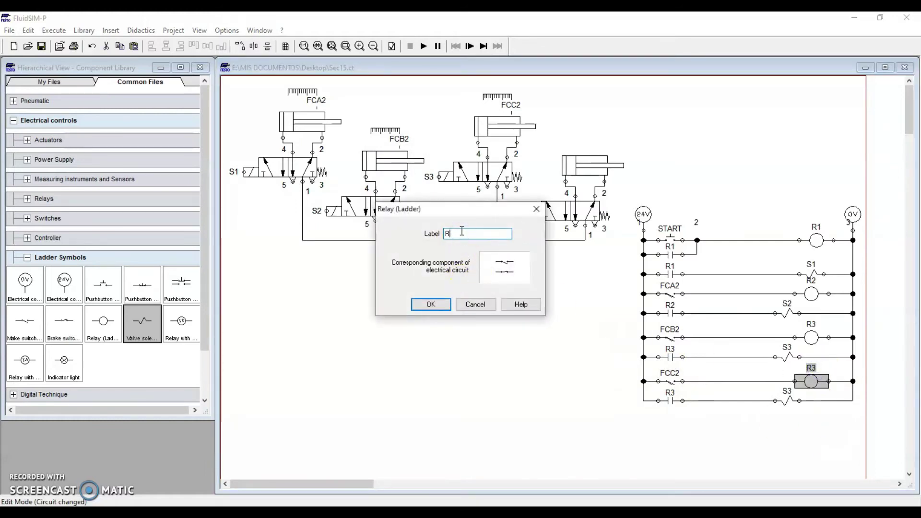
type("R4")
key("Return")
- Relabel the contact on the lowest rung as R4 and its valve solenoid as S4
left_click(670, 401)
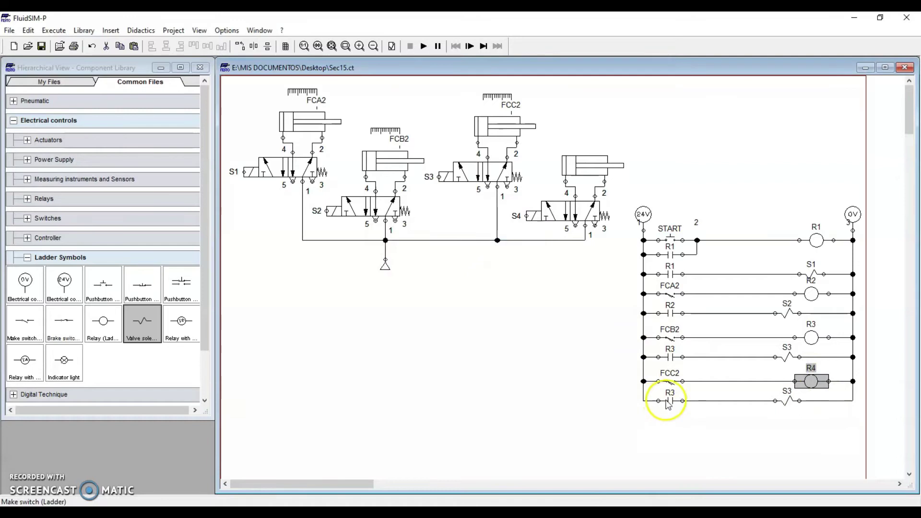
double_click(670, 400)
left_click(479, 231)
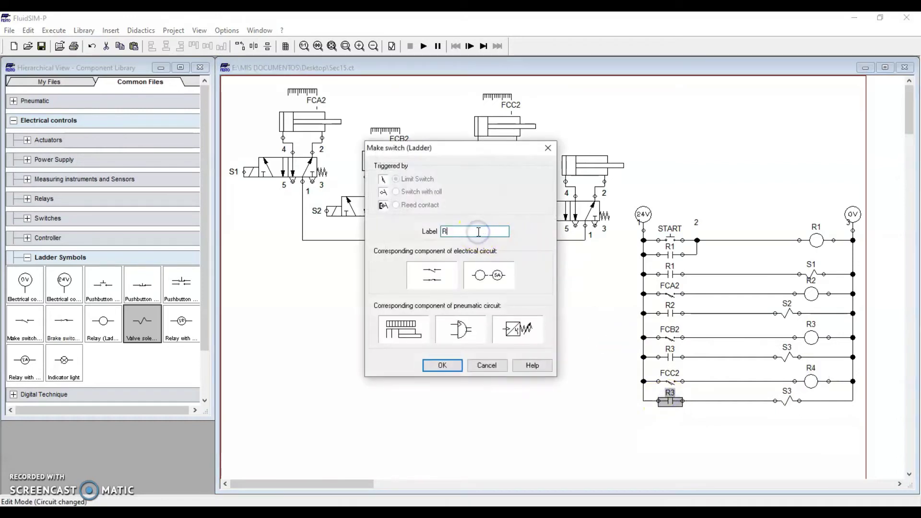
type("4")
key("Return")
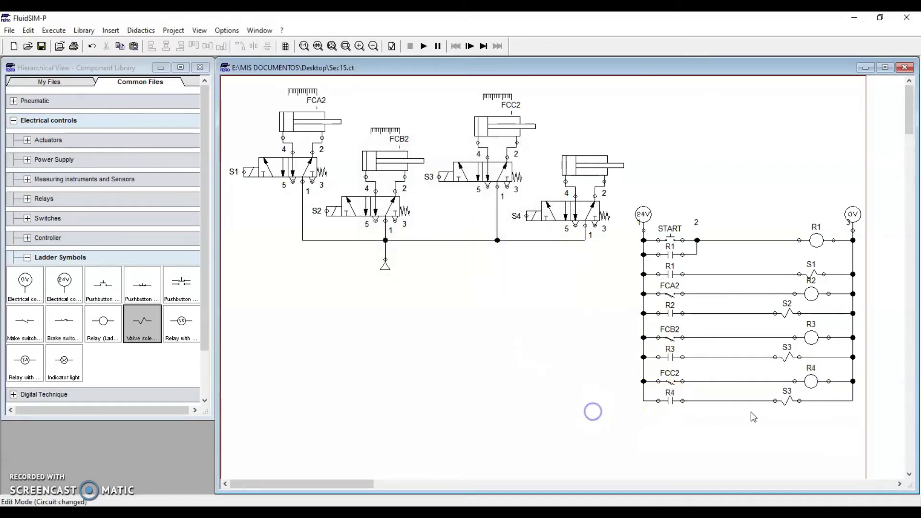
double_click(787, 399)
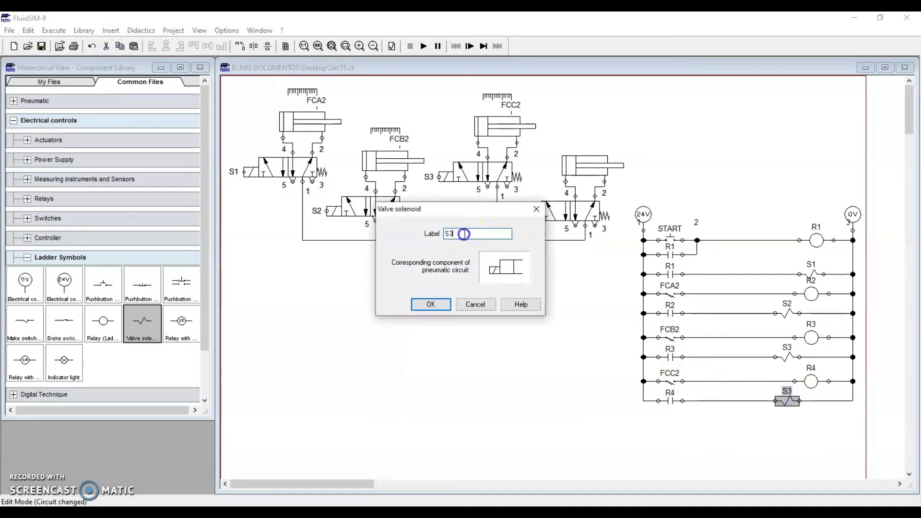
type("S4")
key("Return")
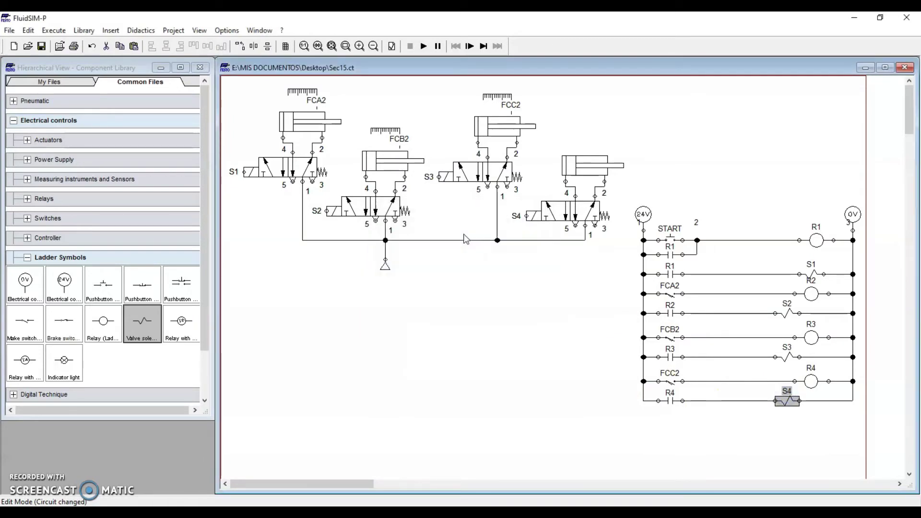
left_click(544, 316)
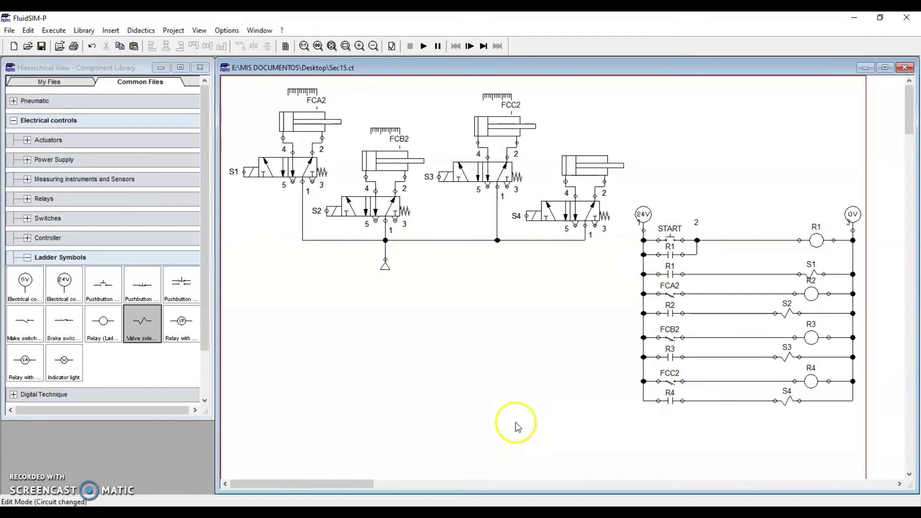
- Trace the sequence from the second cylinder's limit switch through the R3 contact and S3 solenoid to the third cylinder
mouse_move(395, 167)
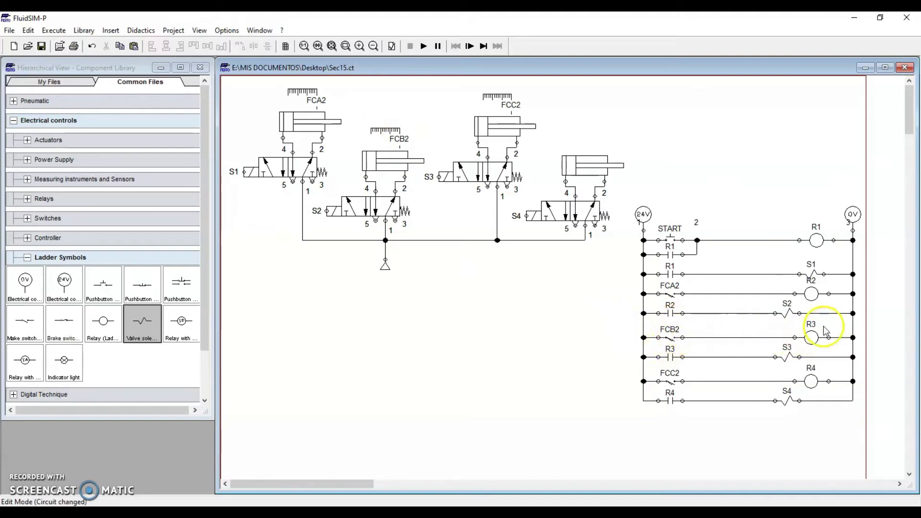
left_click(675, 361)
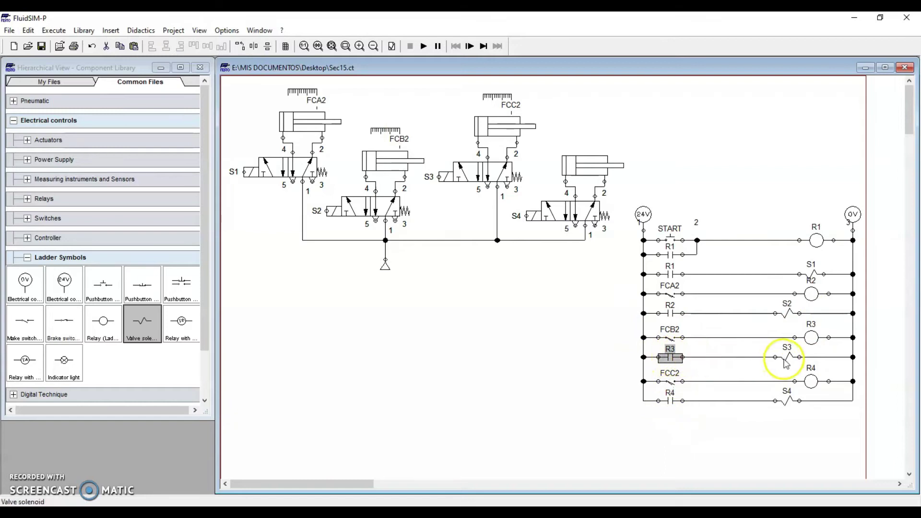
left_click(785, 358)
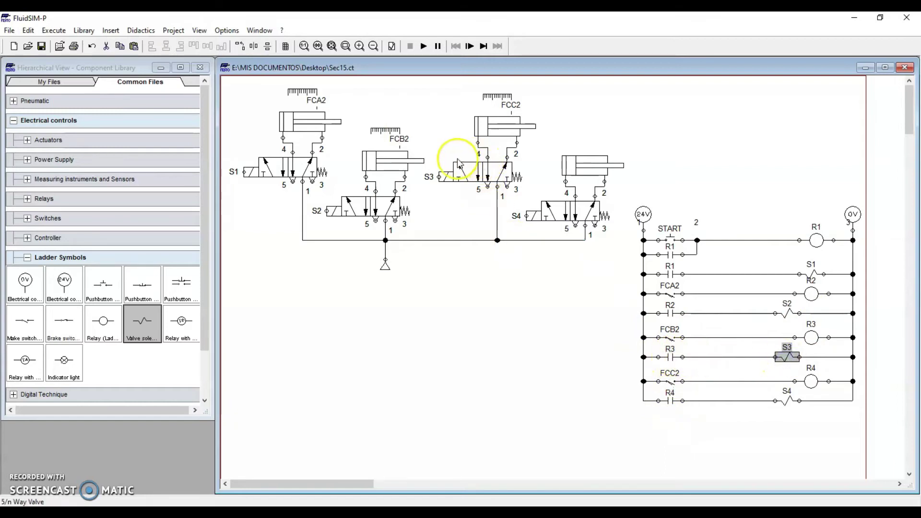
mouse_move(485, 128)
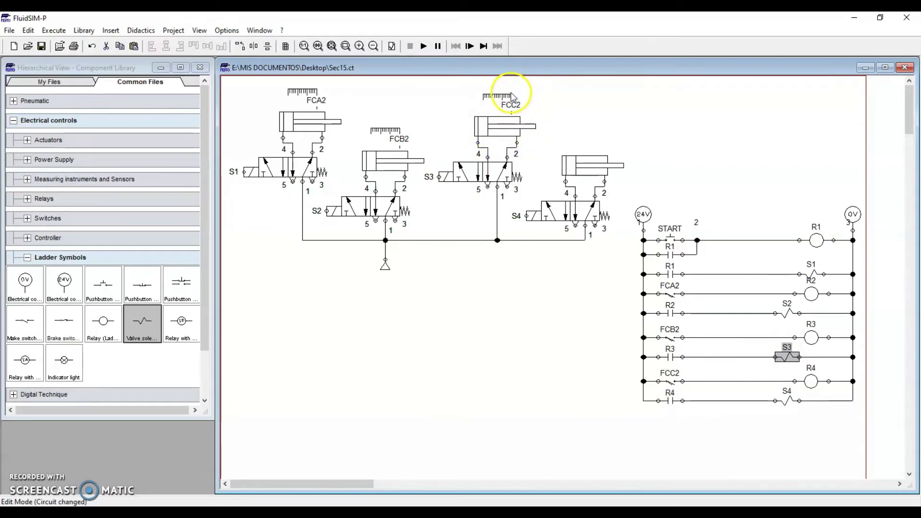
- Trace the sequence from limit switch FCC2 through relay R4, its contact and the S4 solenoid to the fourth cylinder
left_click(670, 381)
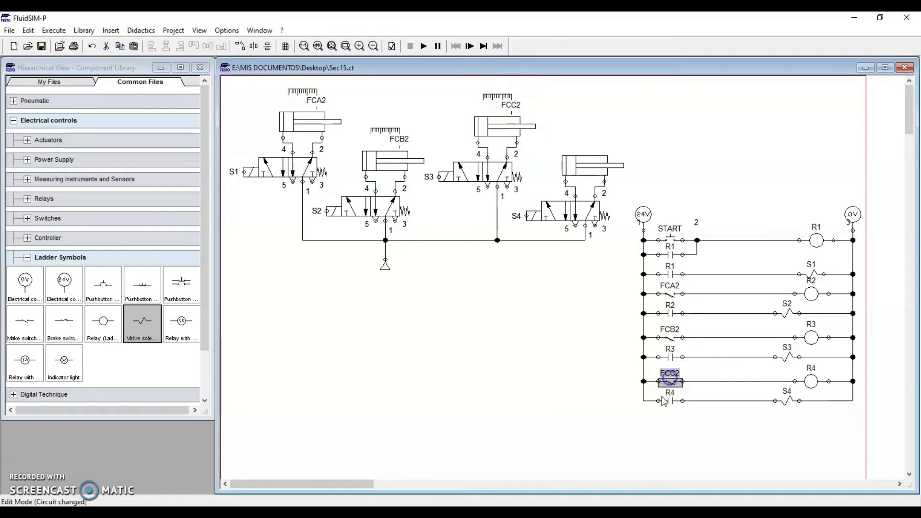
left_click(811, 381)
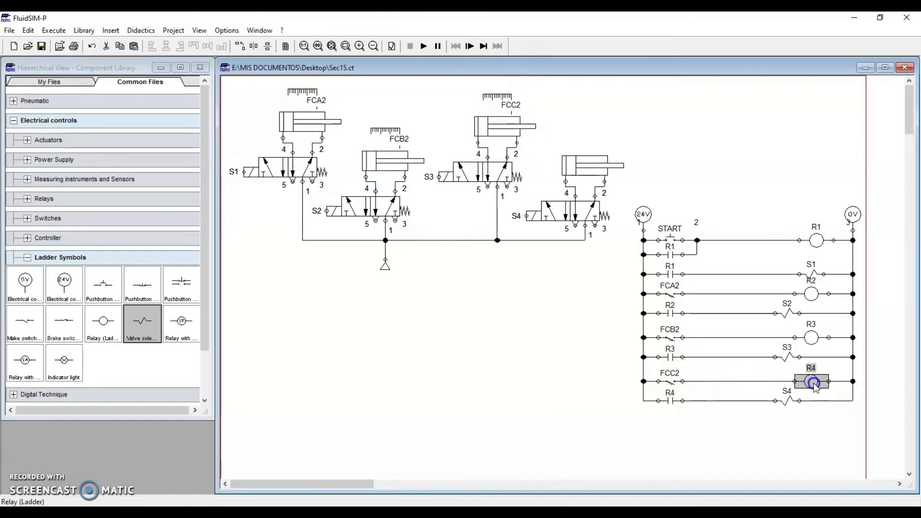
left_click(670, 401)
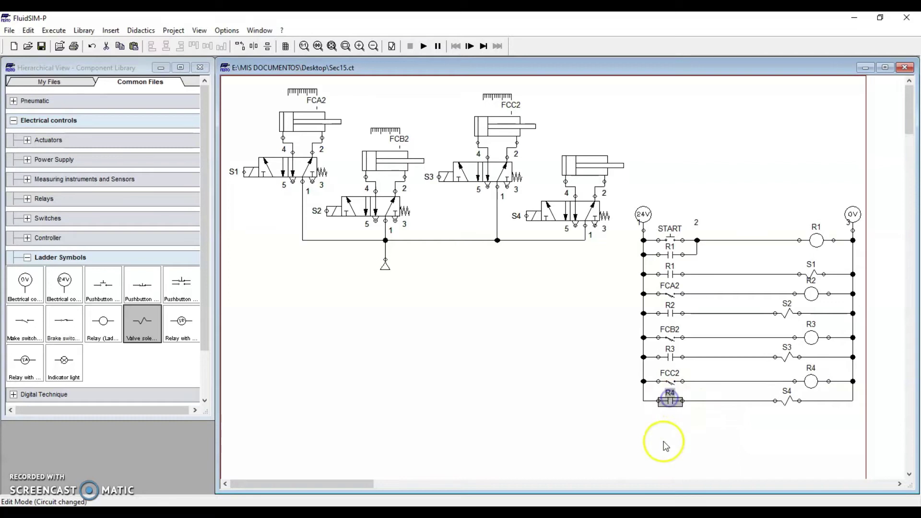
left_click(786, 401)
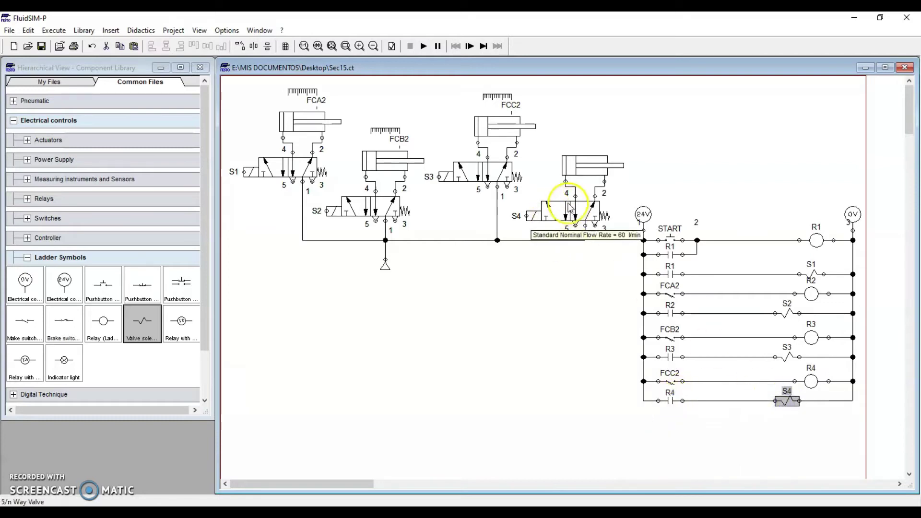
left_click(589, 168)
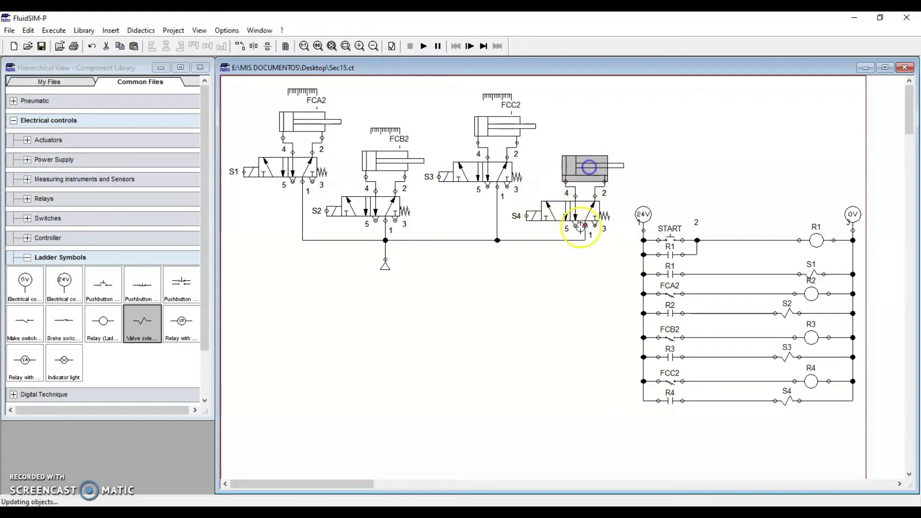
left_click(537, 324)
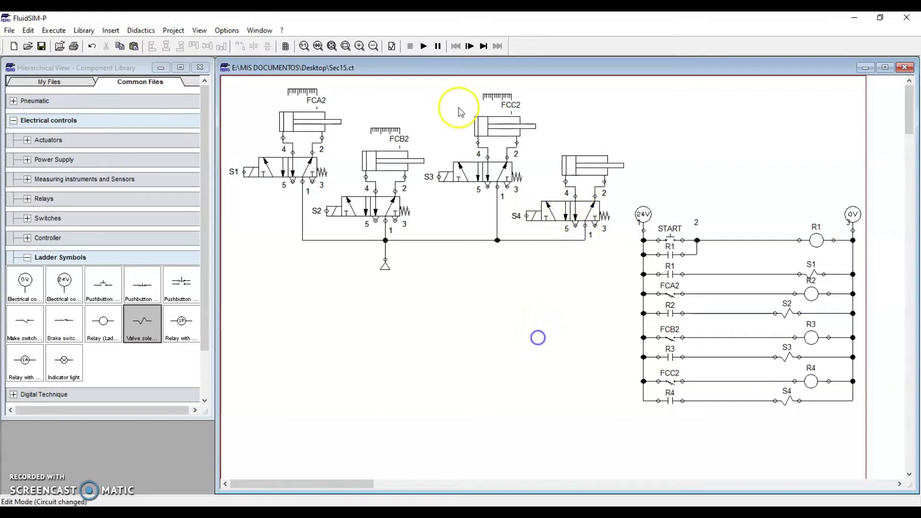
- Simulate the circuit, actuate START to run the four-cylinder extension sequence, and stop the simulation
left_click(424, 46)
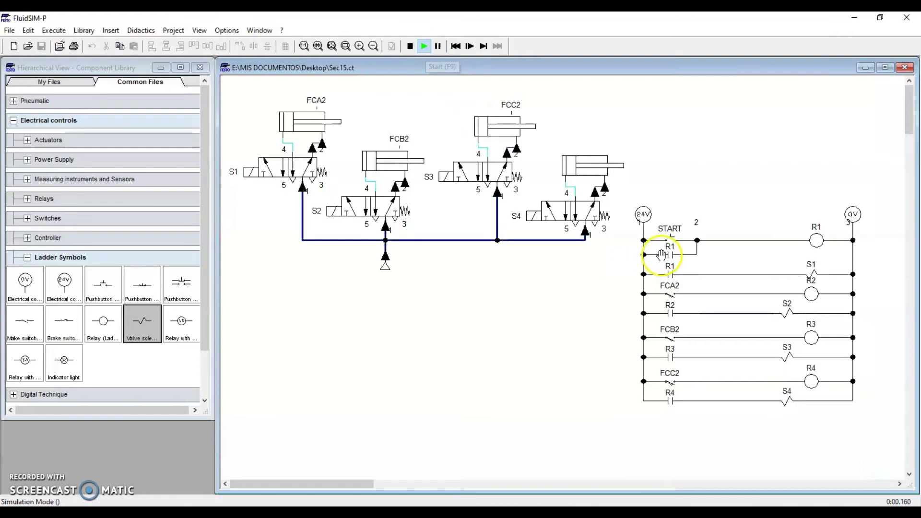
left_click(674, 233)
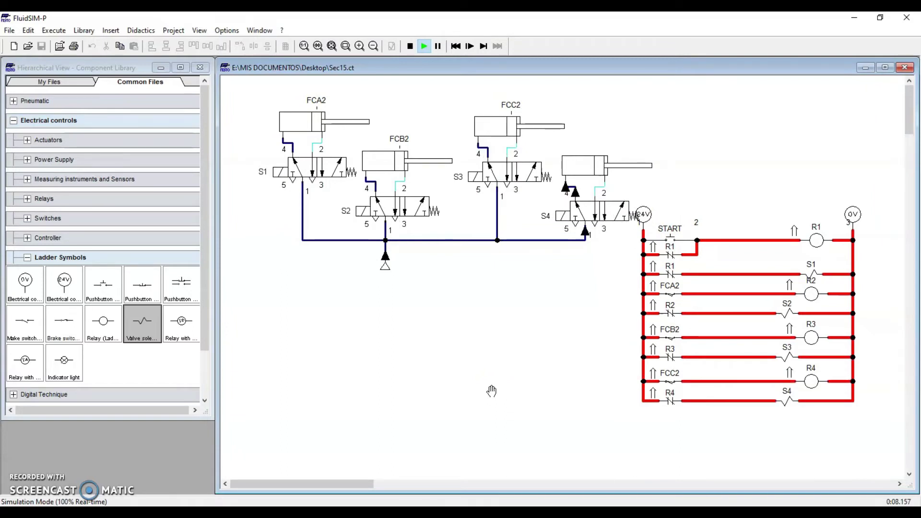
left_click(410, 47)
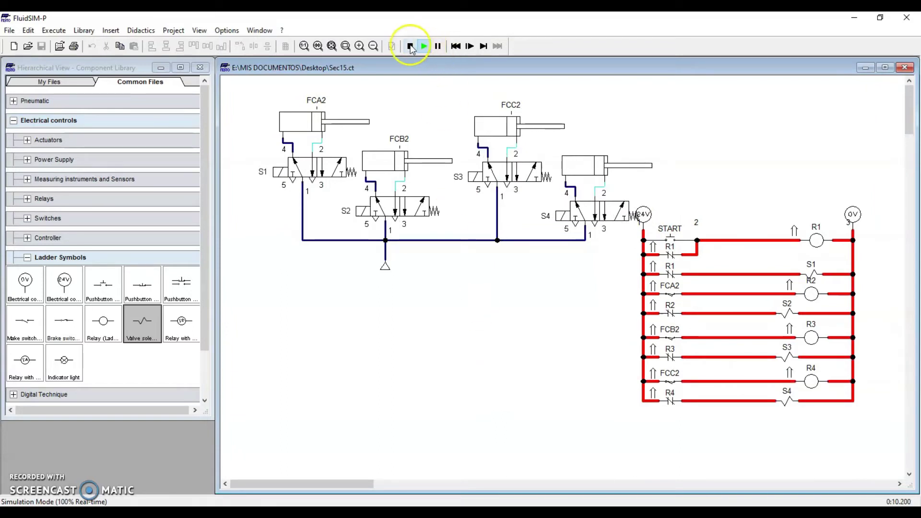
left_click(35, 485)
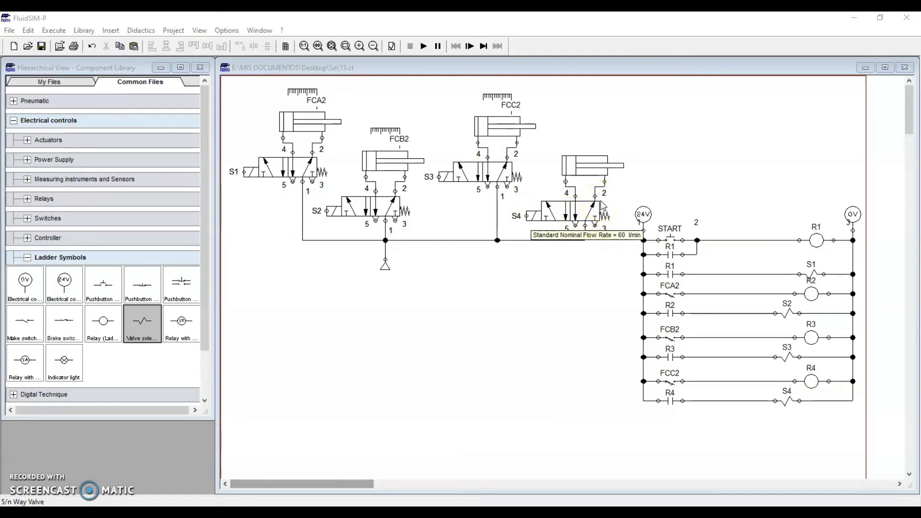
- Add the actuating label FCD2 to the fourth cylinder with its begin position at 1000 mm
left_click(609, 163)
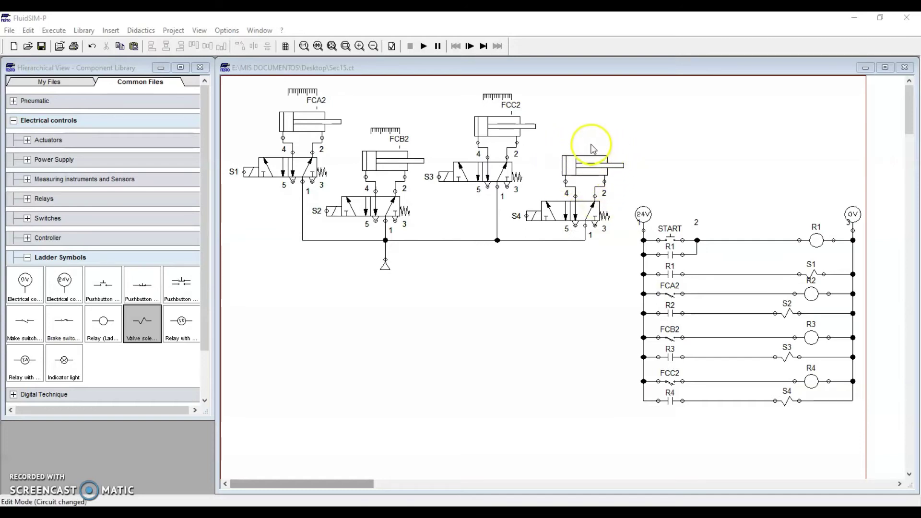
double_click(590, 165)
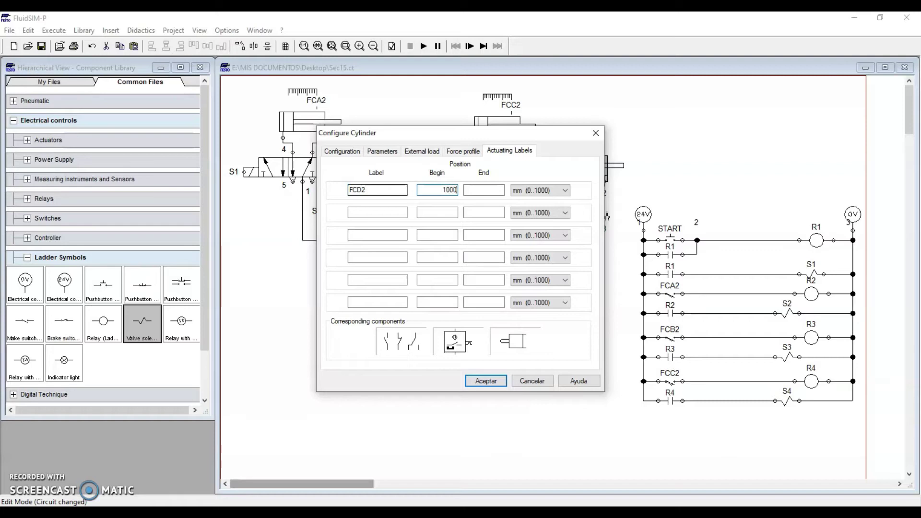
key("Return")
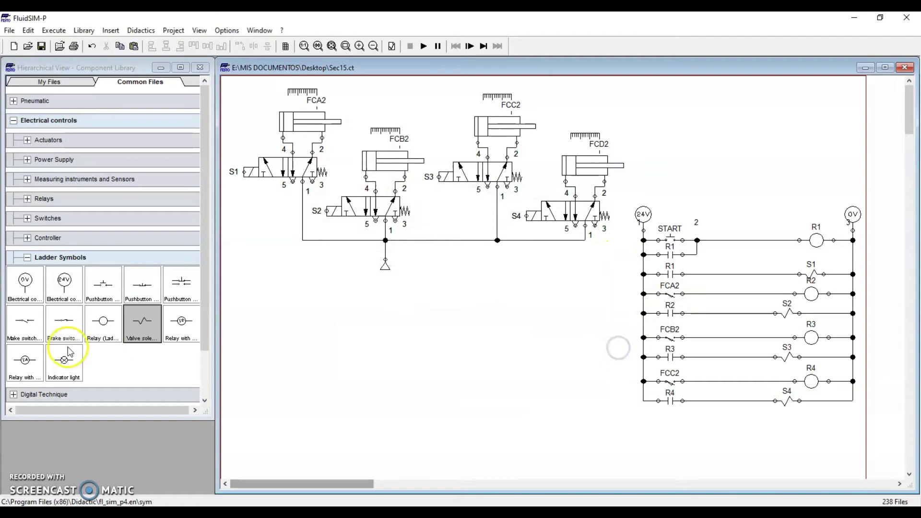
- Place a ladder make switch beneath the R4 contact and label it FCD2 as a limit switch
mouse_move(24, 326)
left_mouse_down()
mouse_move(101, 360)
mouse_move(568, 450)
mouse_move(671, 416)
left_mouse_up()
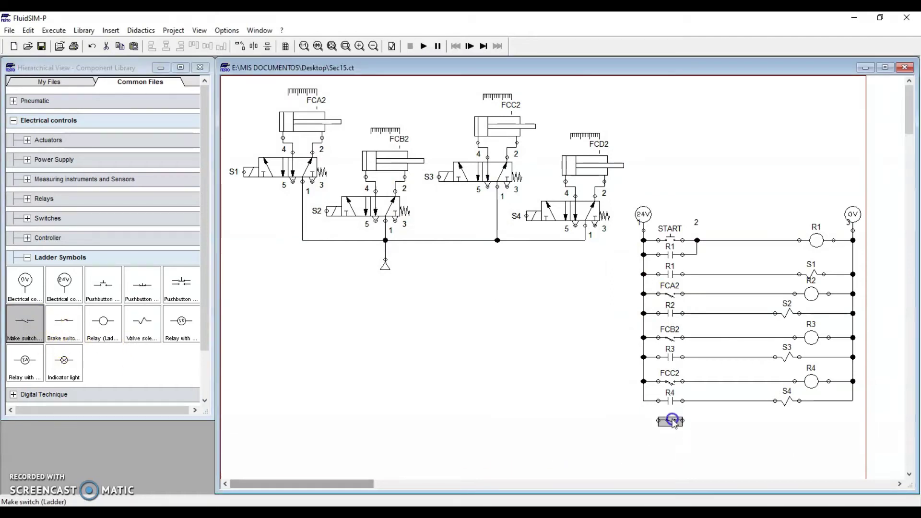
double_click(672, 422)
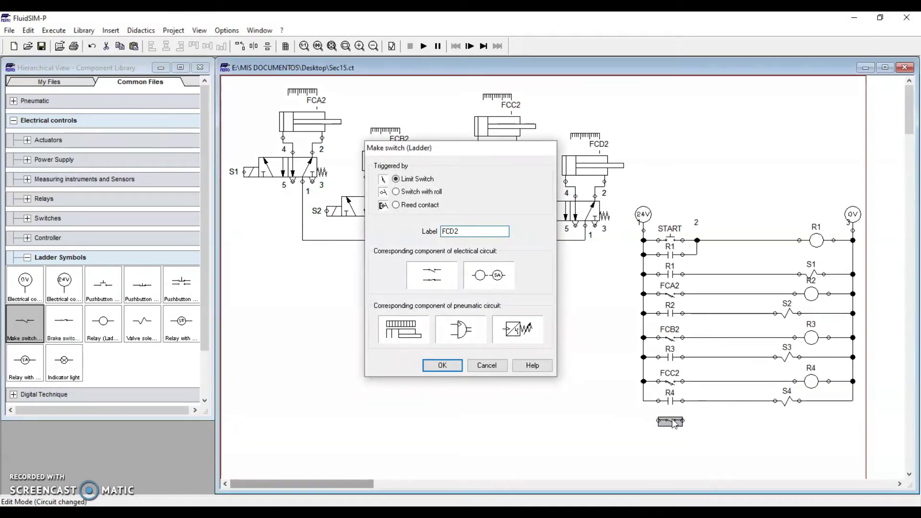
key("Return")
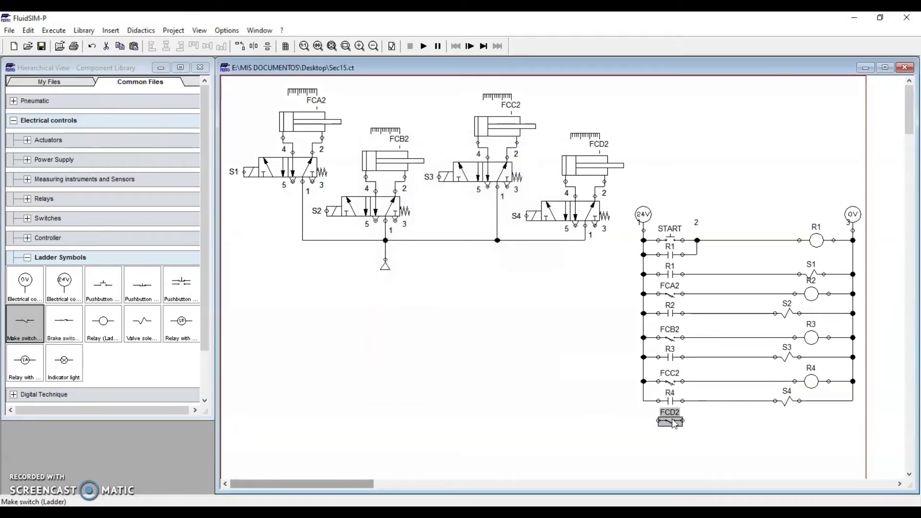
left_click(606, 458)
- Add a relay labelled R5 on the FCD2 rung and wire the rung between the 24V and 0V lines
left_click_drag(120, 323, 805, 421)
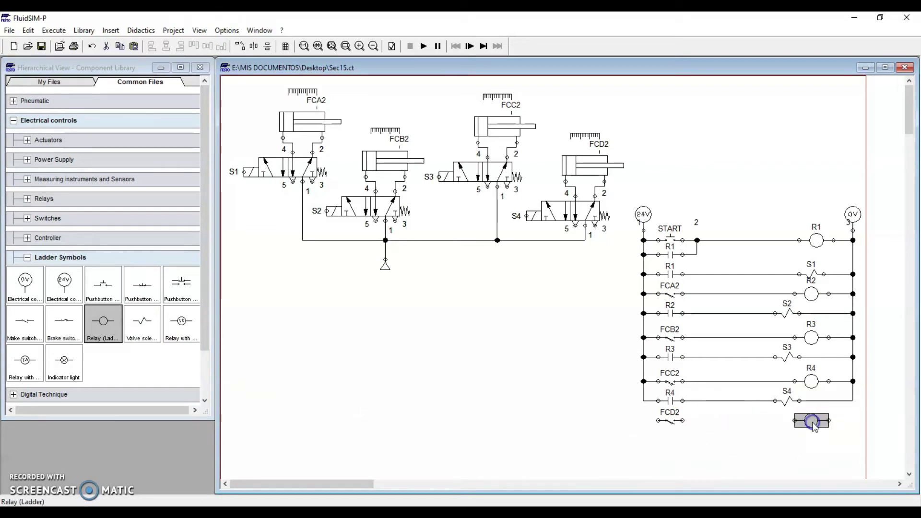
double_click(812, 421)
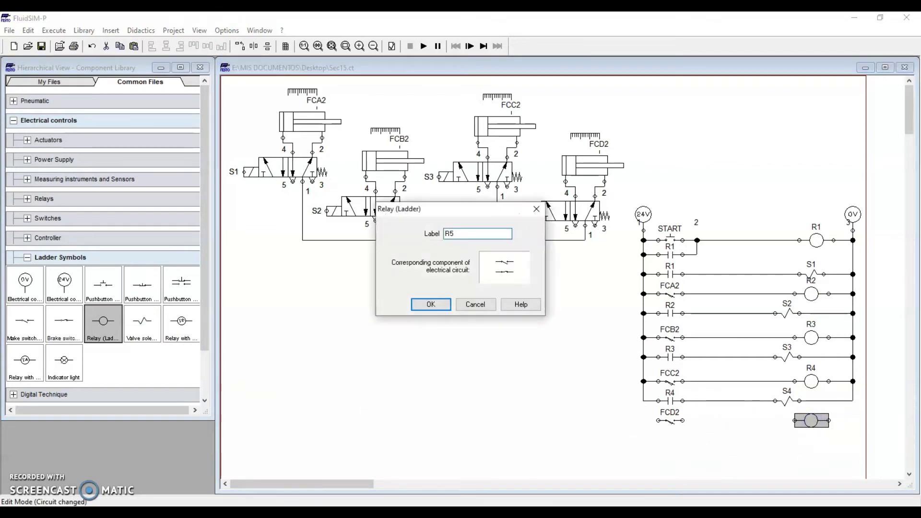
key("Return")
left_click(794, 438)
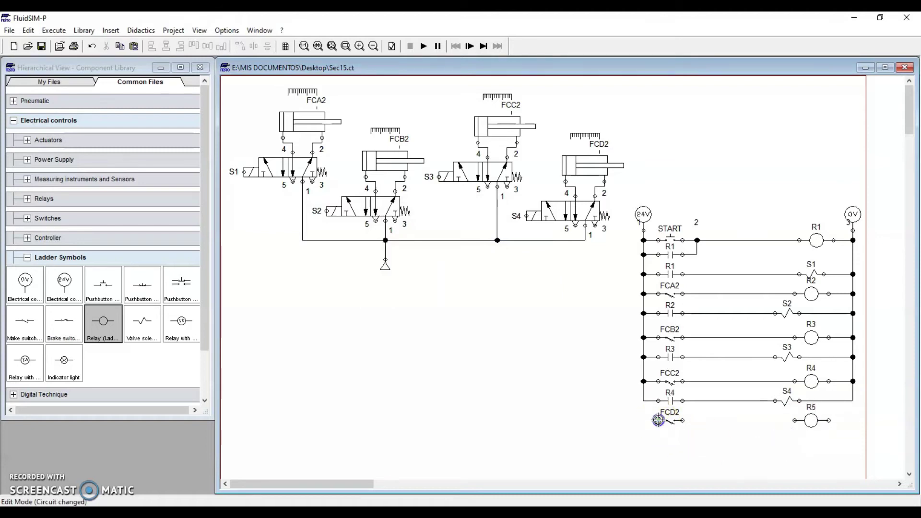
left_click_drag(643, 401, 795, 421)
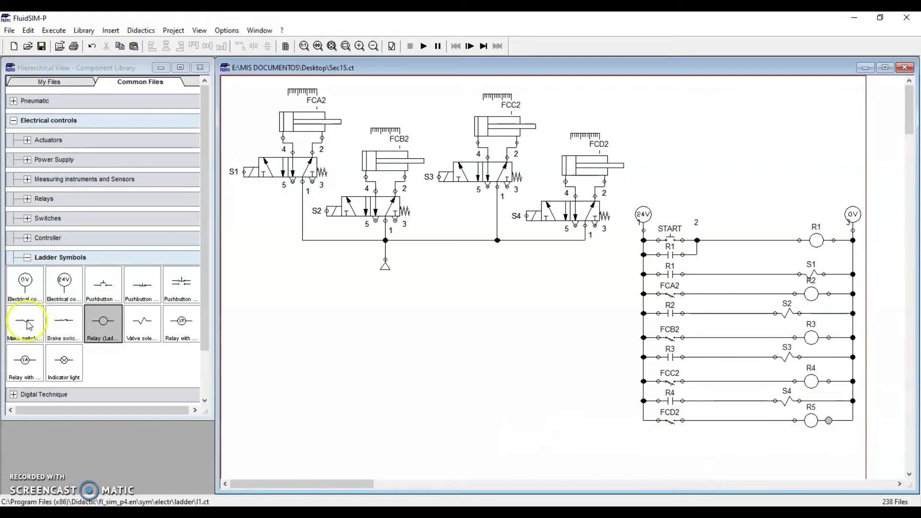
- Add a make switch labelled R5 beneath FCD2 and wire it in parallel as relay R5's holding contact
left_click(48, 332)
mouse_move(48, 332)
left_mouse_down()
mouse_move(672, 448)
mouse_move(669, 435)
left_mouse_up()
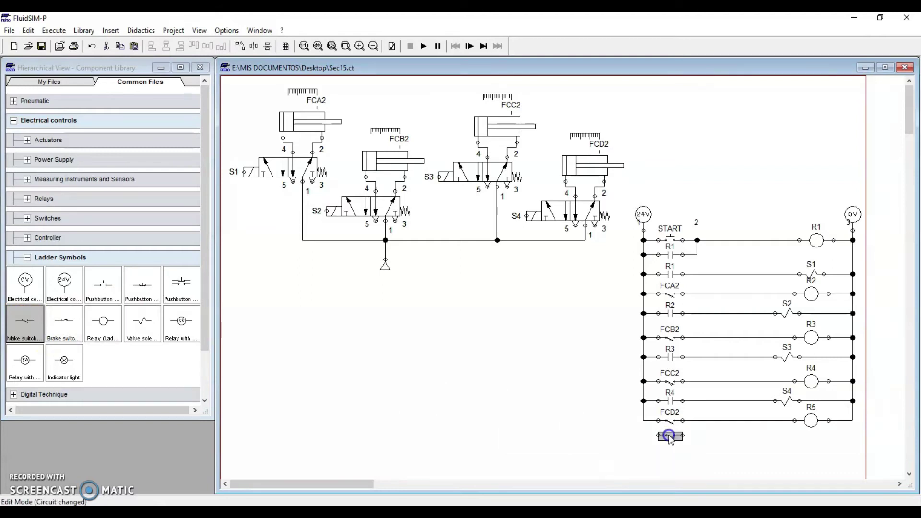
double_click(670, 436)
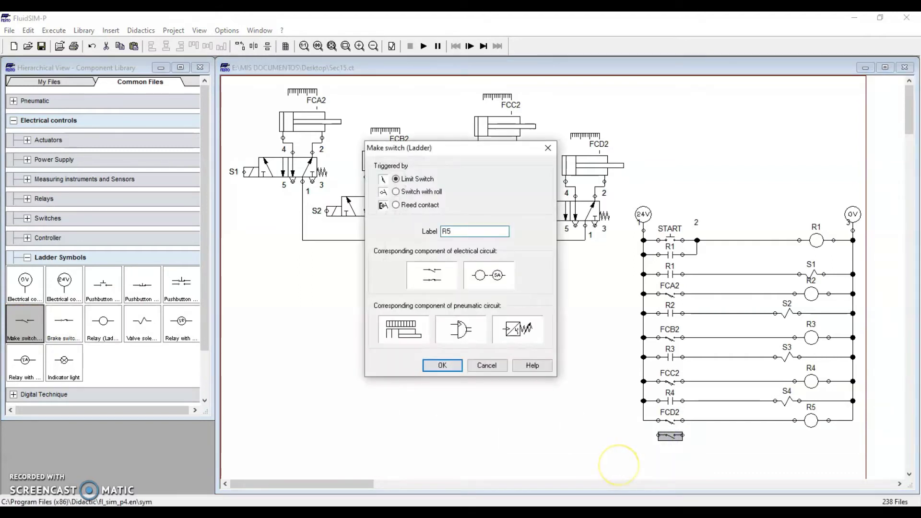
key("Return")
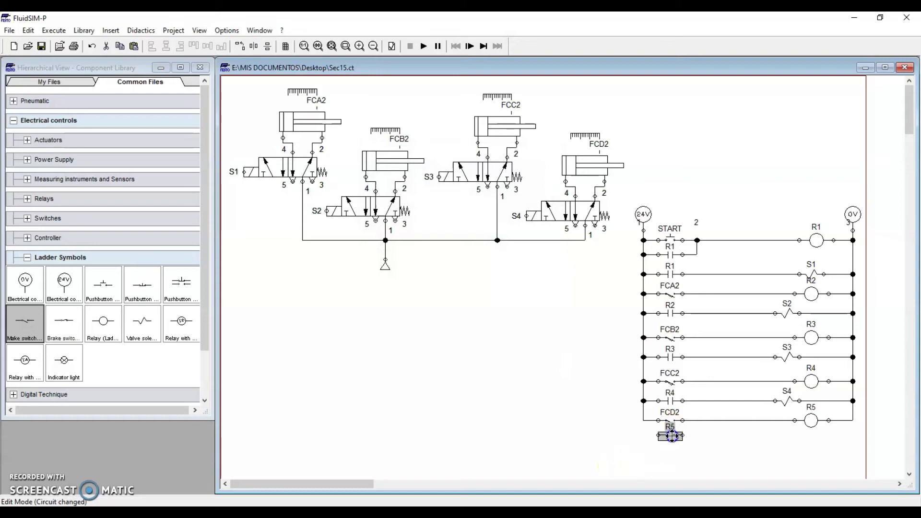
left_click(646, 452)
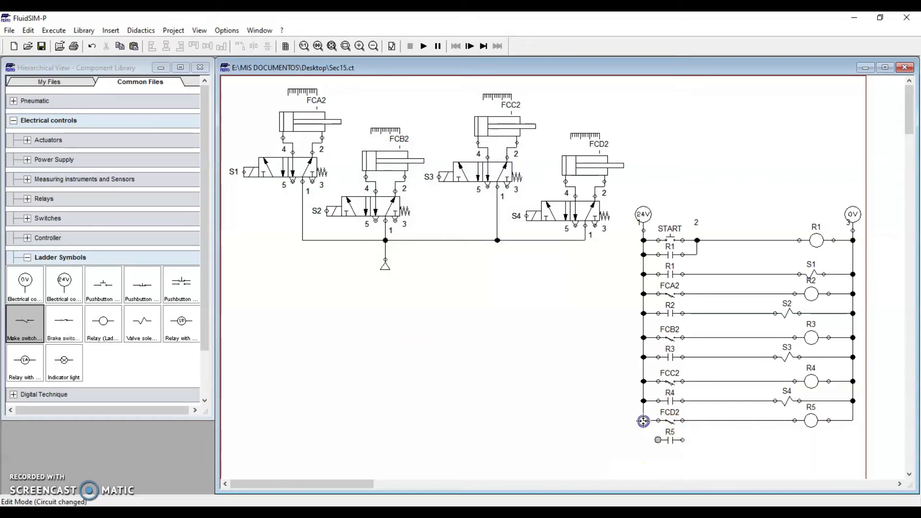
left_click_drag(643, 420, 702, 421)
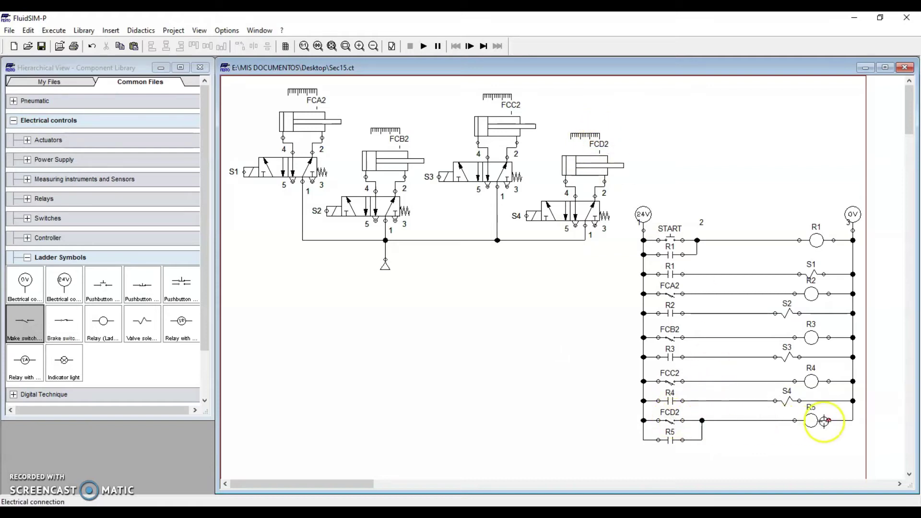
- Trace the holding path from the R5 contact to relay R5 and examine the fourth cylinder it must affect
left_click(669, 439)
left_click_drag(699, 440, 702, 421)
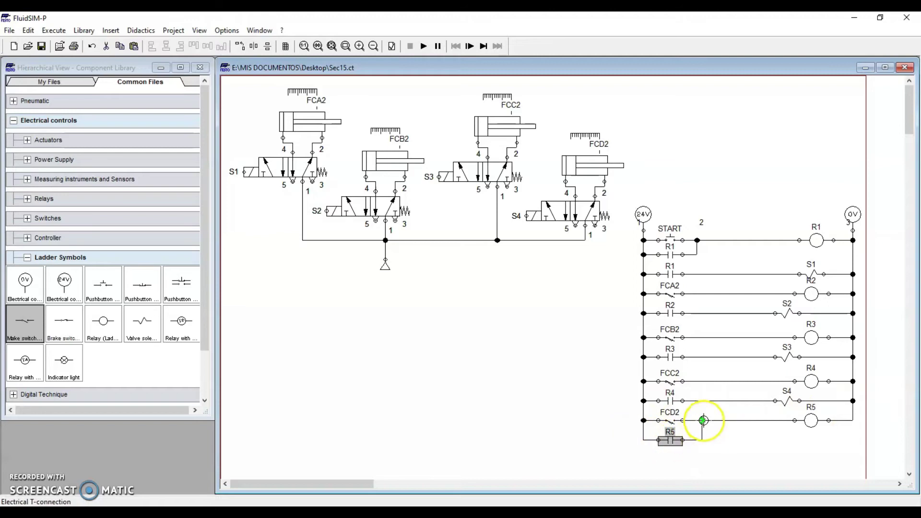
left_click(811, 420)
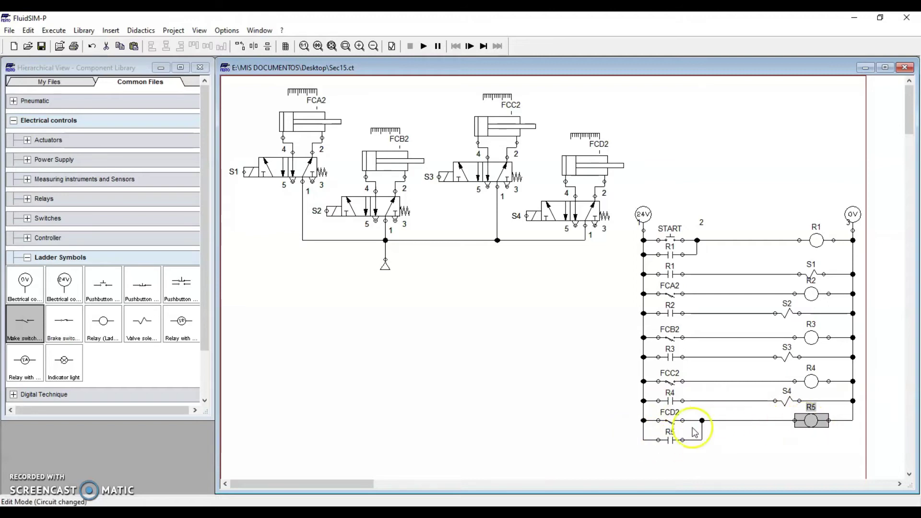
left_click(600, 165)
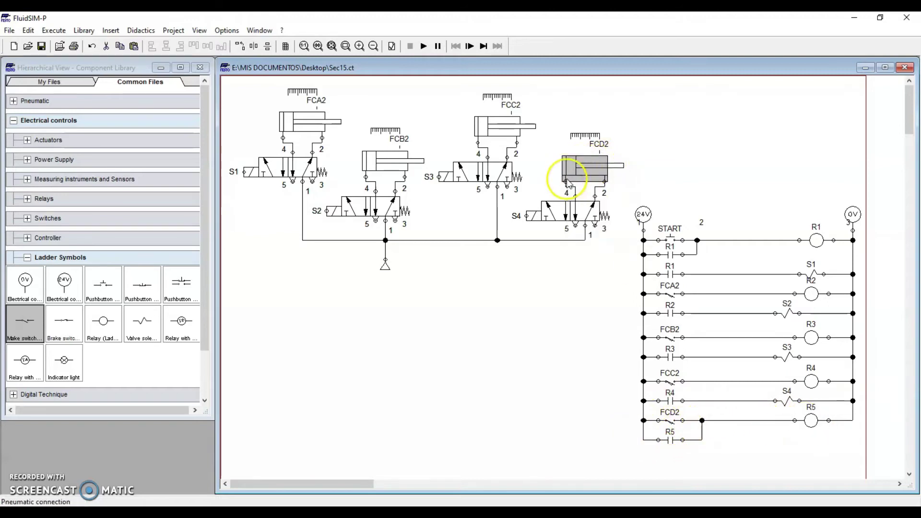
left_click(575, 286)
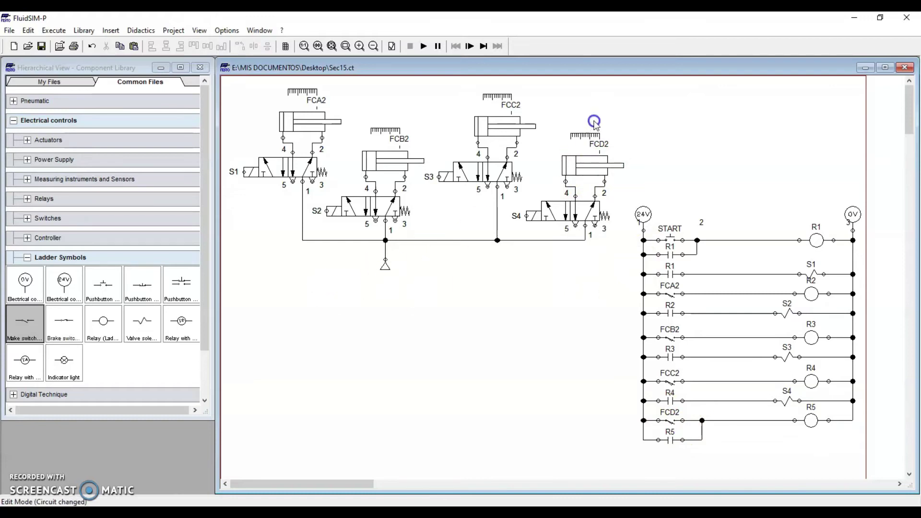
- Place a ladder break switch in the empty area beside the ladder and label it R5
left_click_drag(64, 320, 574, 330)
double_click(573, 330)
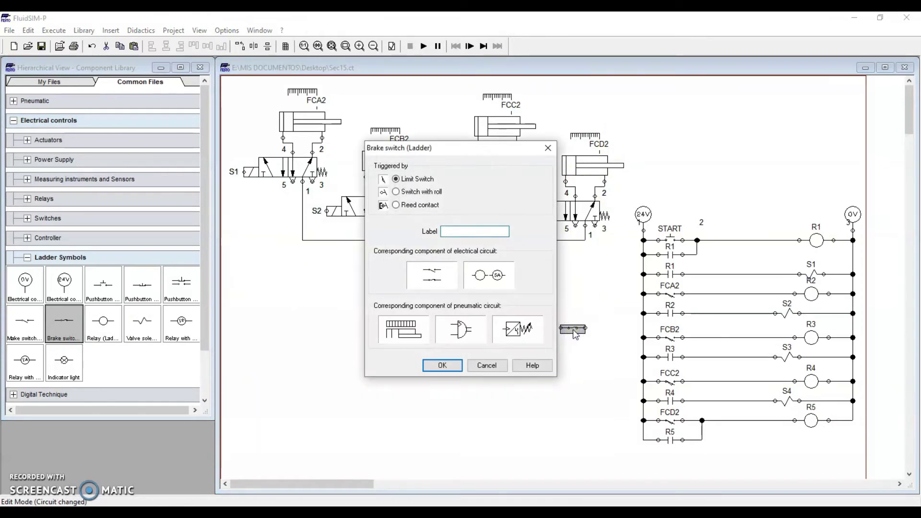
type("R5")
key("Return")
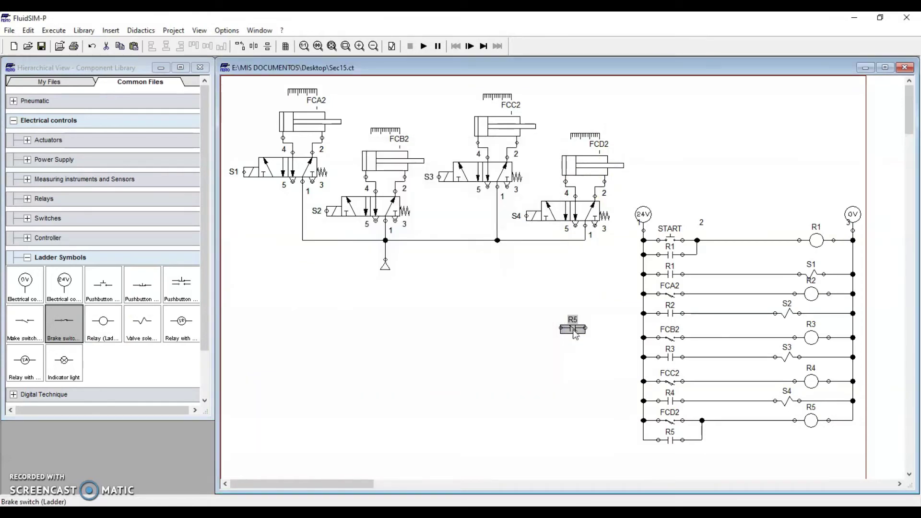
- Replace the connection between FCC2 and relay R4 with the normally closed R5 contact wired in series
left_click(528, 216)
left_click_drag(528, 216, 580, 248)
left_click(786, 402)
left_click(672, 400)
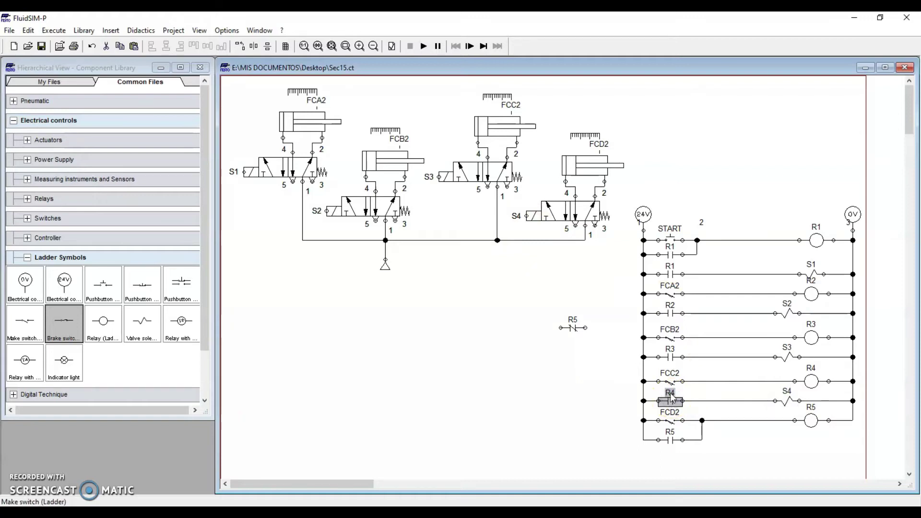
left_click(811, 381)
left_click_drag(795, 381, 744, 382)
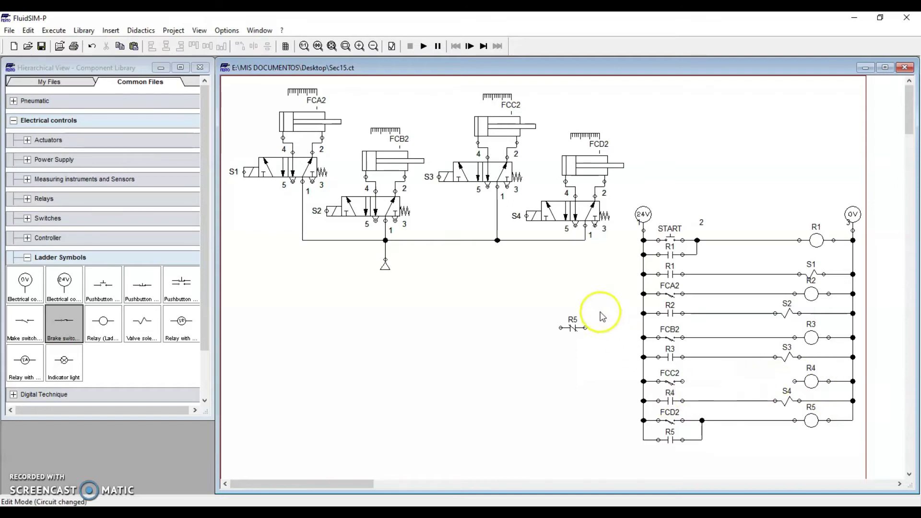
left_click_drag(575, 327, 794, 382)
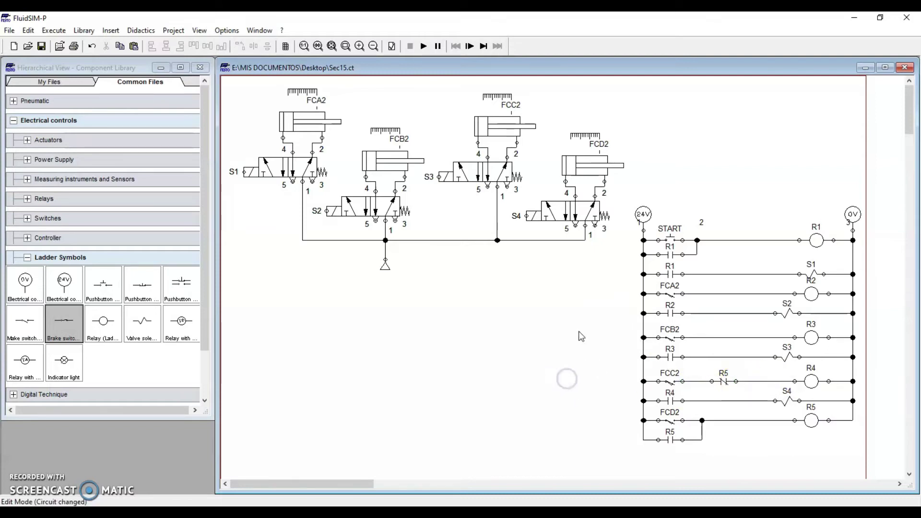
mouse_move(571, 171)
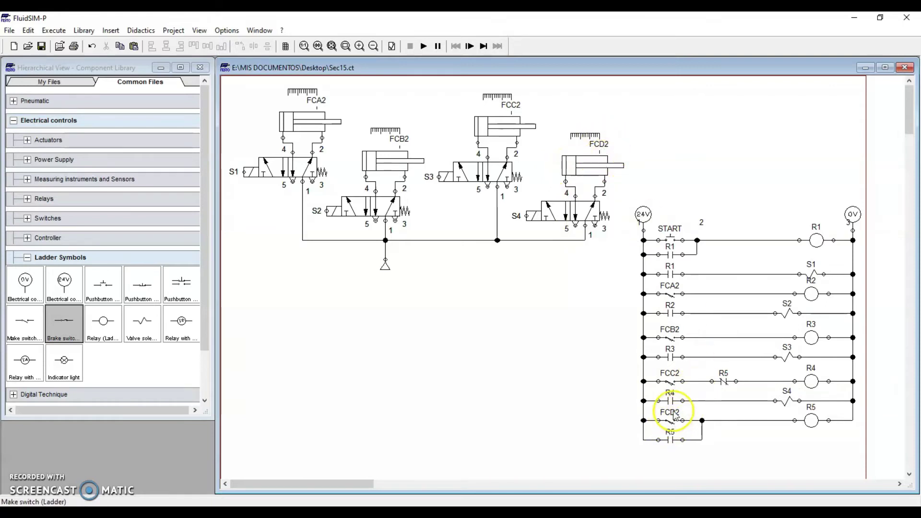
- Trace how relay R5 acts through its holding contact and normally closed contact on relay R4 and solenoid S4
left_click(811, 421)
left_click(670, 441)
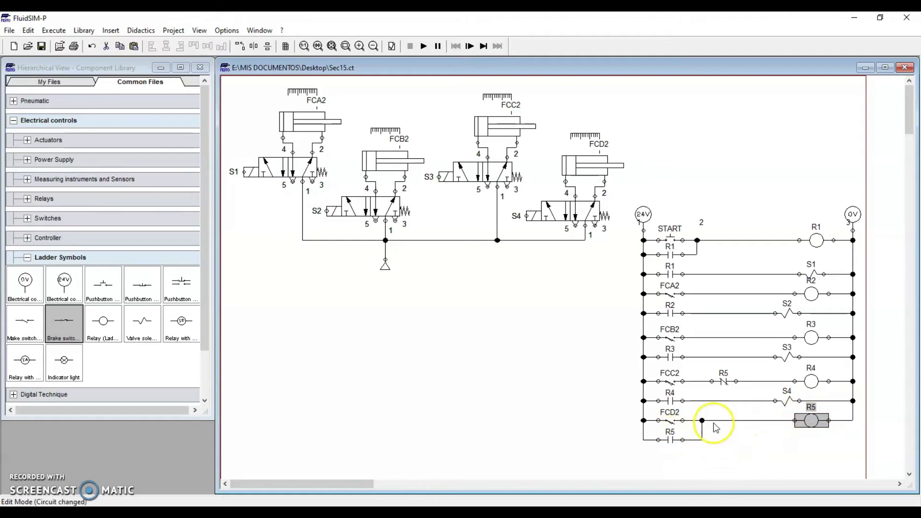
left_click(724, 382)
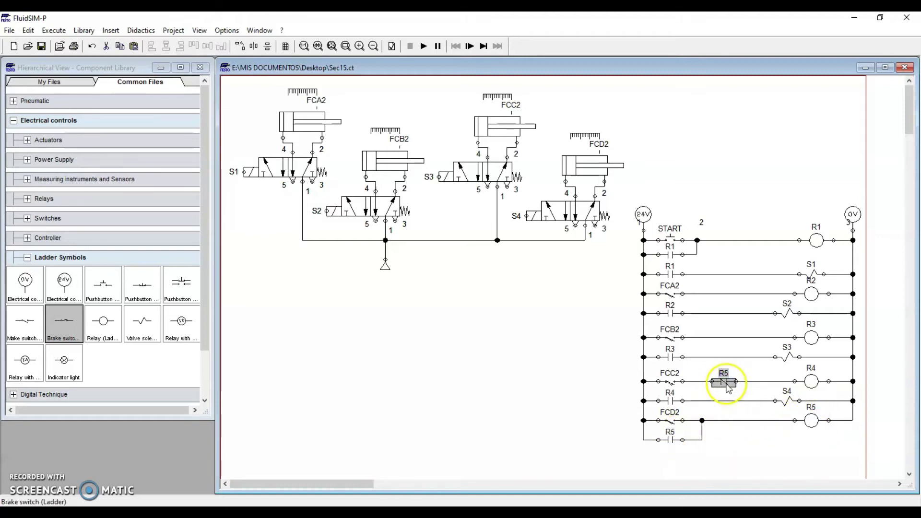
left_click(809, 380)
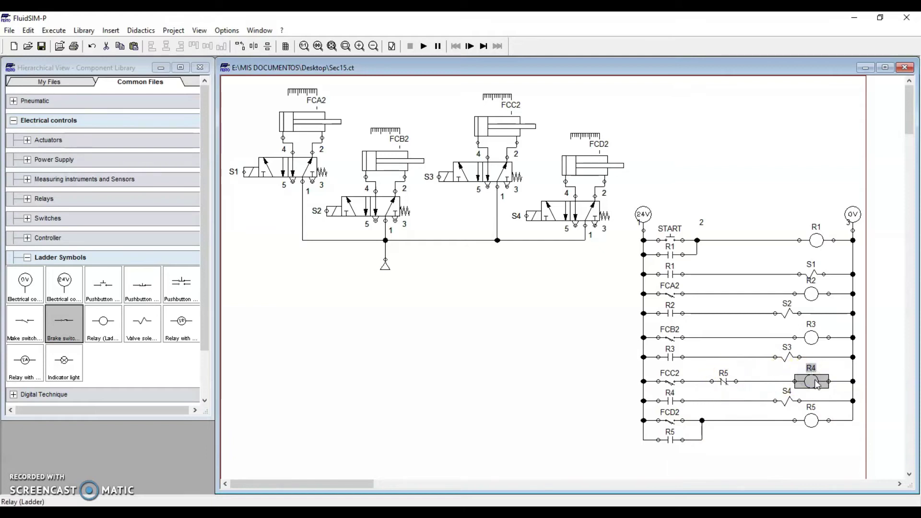
left_click(670, 401)
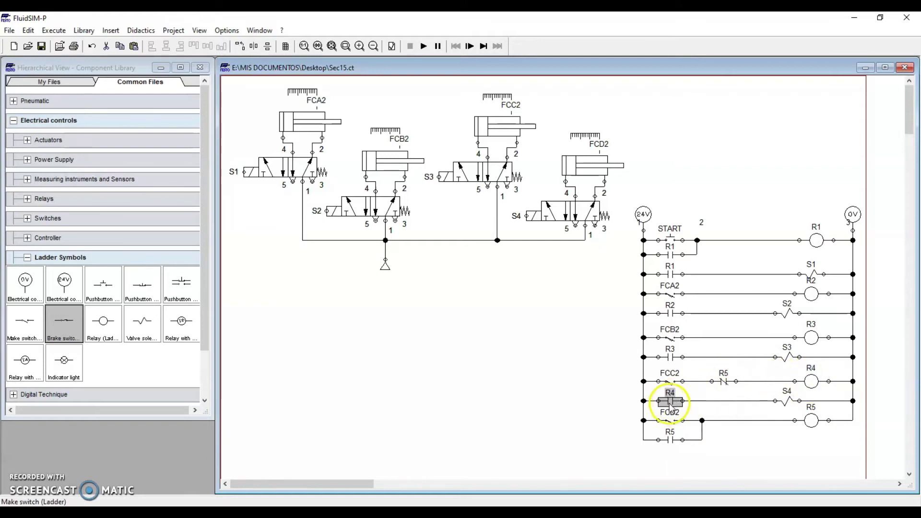
left_click(788, 402)
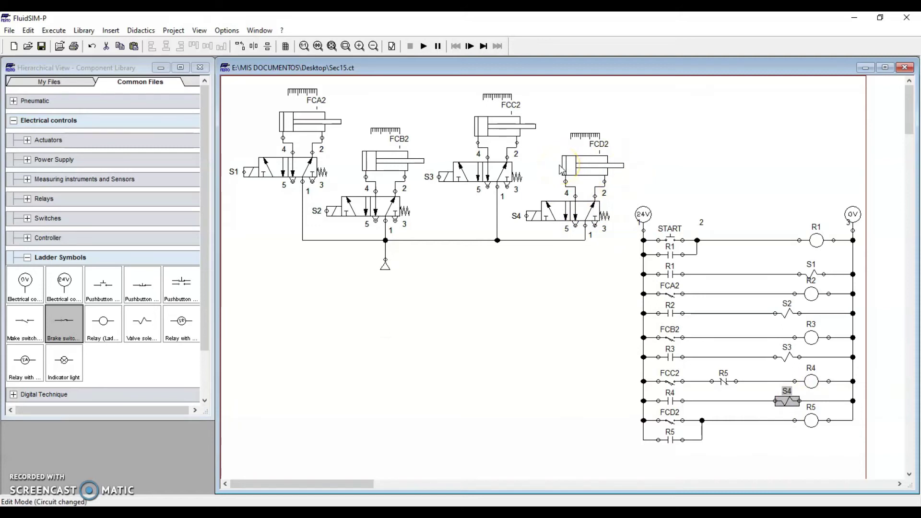
- Simulate the circuit by actuating START, observe the cylinder sequence, and stop the simulation
left_click(424, 46)
left_click(669, 238)
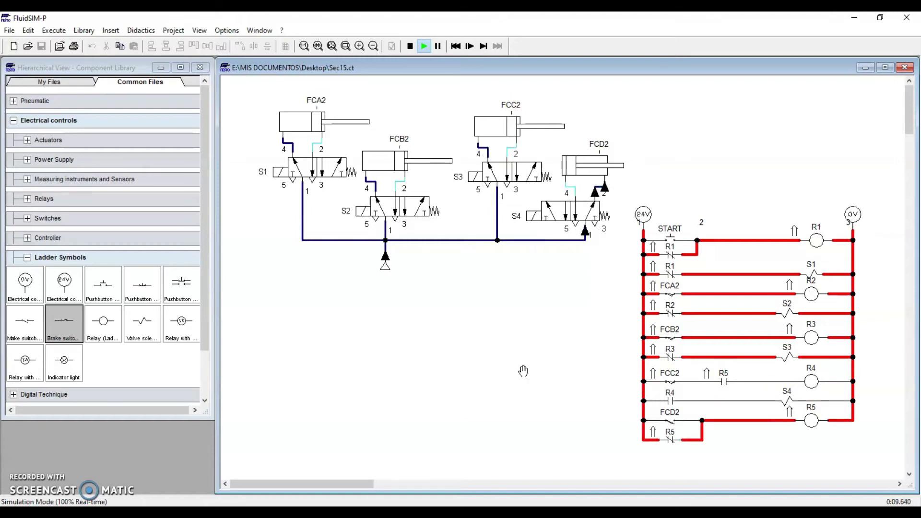
left_click(410, 46)
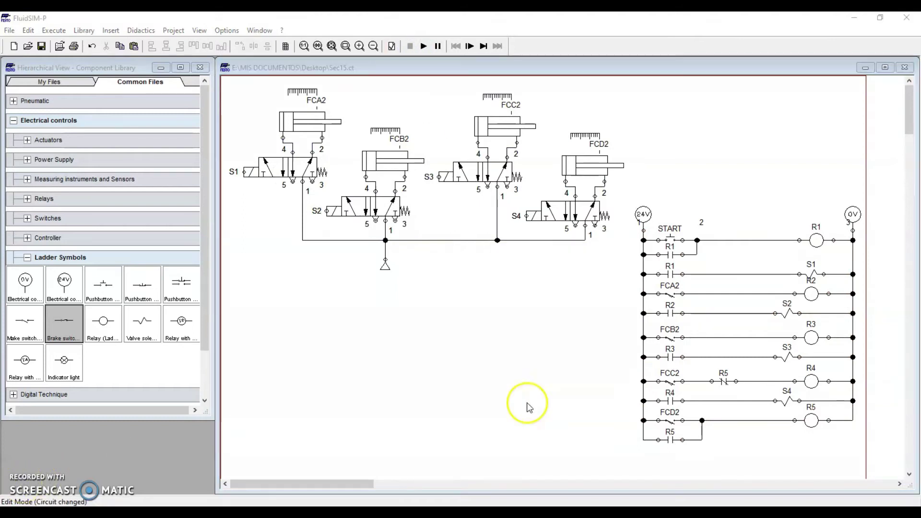
- Move the entire ladder diagram up beside the pneumatic circuit to free space beneath its last rung
left_click(515, 131)
left_click(609, 379)
left_click_drag(626, 223, 895, 465)
left_click_drag(423, 485, 318, 479)
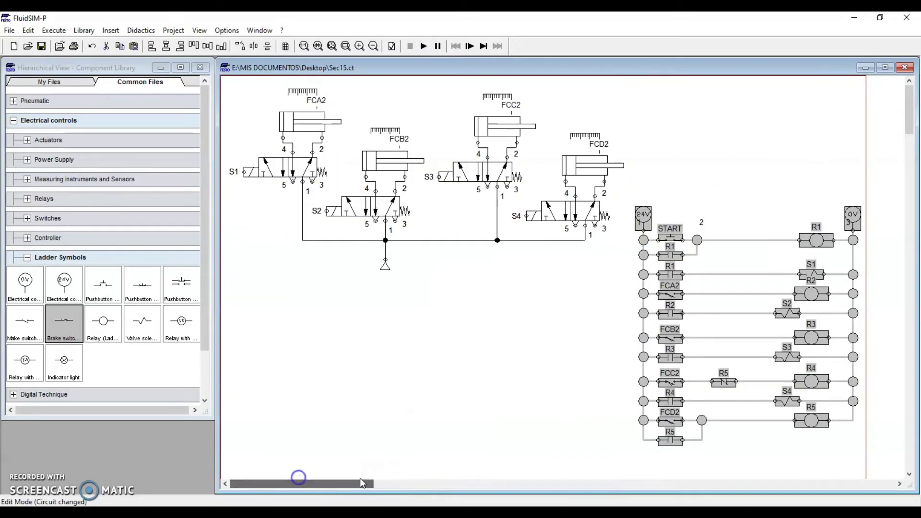
left_click(668, 257)
left_click_drag(668, 257, 668, 135)
left_click(566, 339)
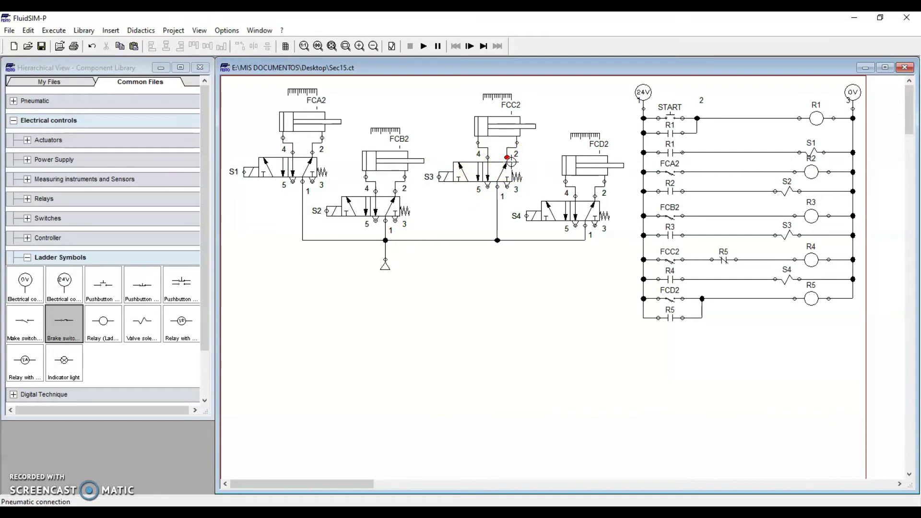
- Add actuating label FCD1 to the fourth cylinder with begin and end positions of 0 mm
left_click_drag(569, 168, 588, 167)
double_click(589, 169)
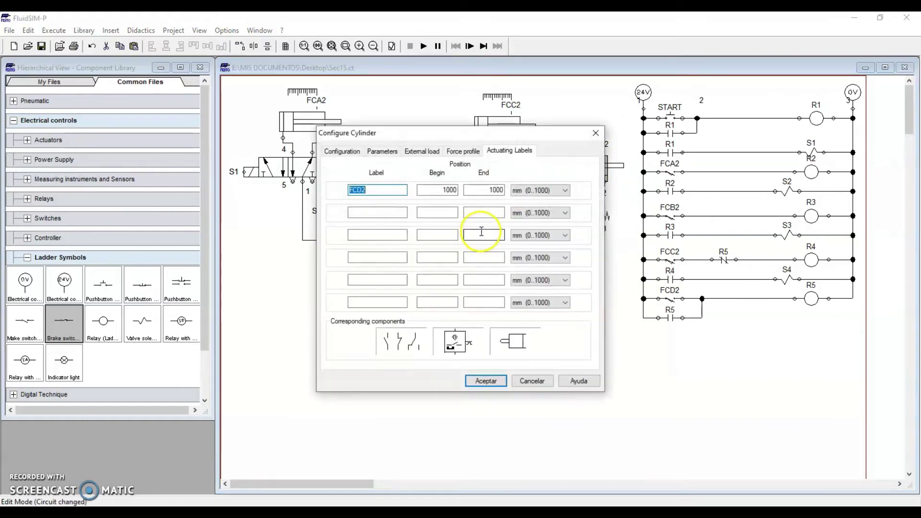
left_click(382, 214)
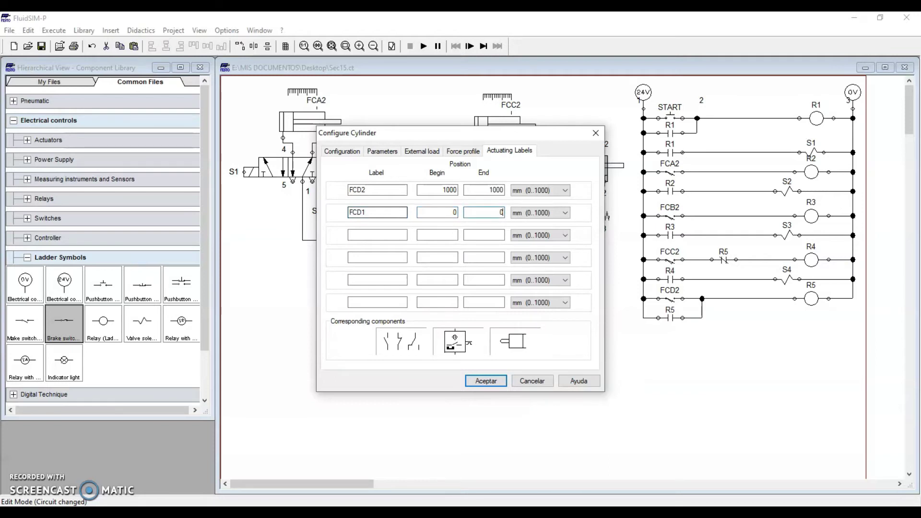
key("Return")
left_click(528, 310)
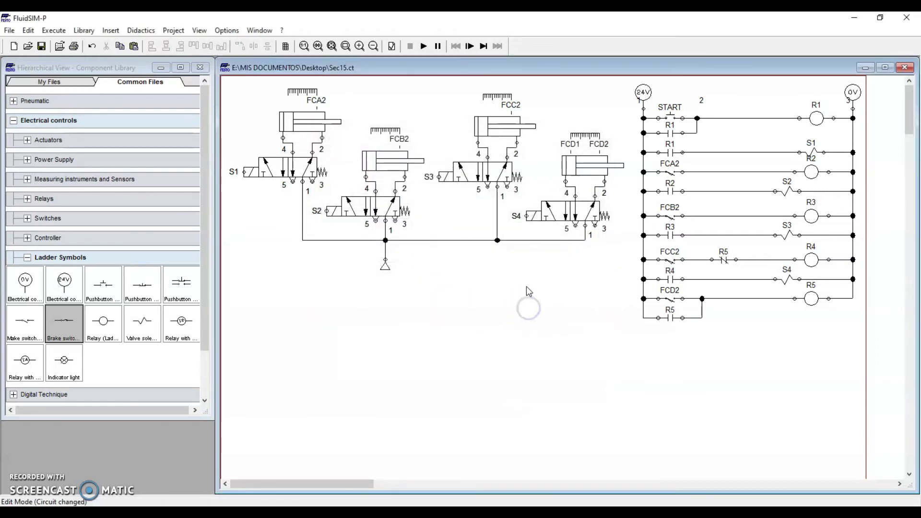
- Place a ladder make switch beneath the R5 holding contact and label it FCD1
left_click_drag(25, 321, 672, 340)
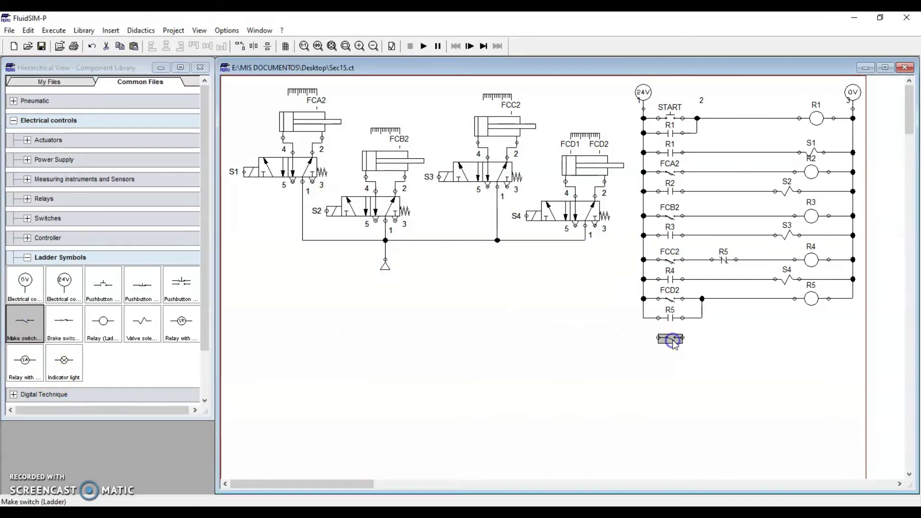
double_click(672, 340)
type("FCD1")
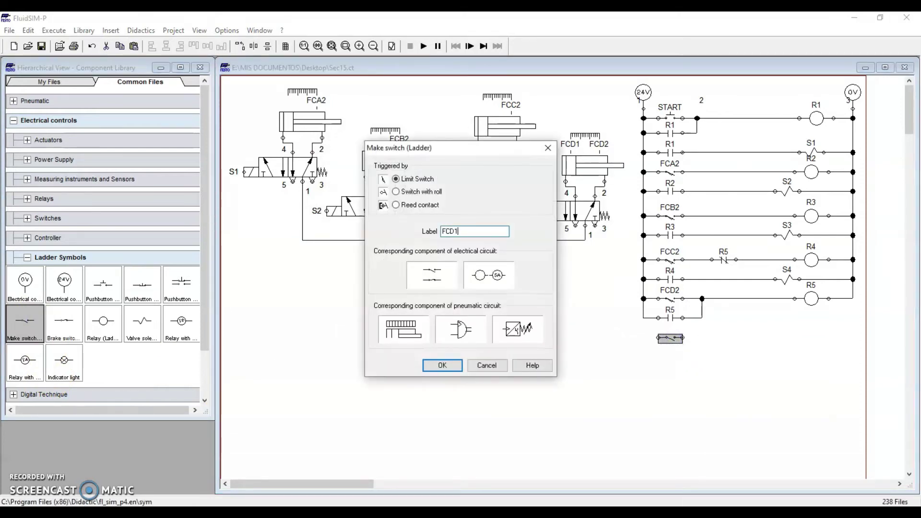
key("Return")
left_click(644, 376)
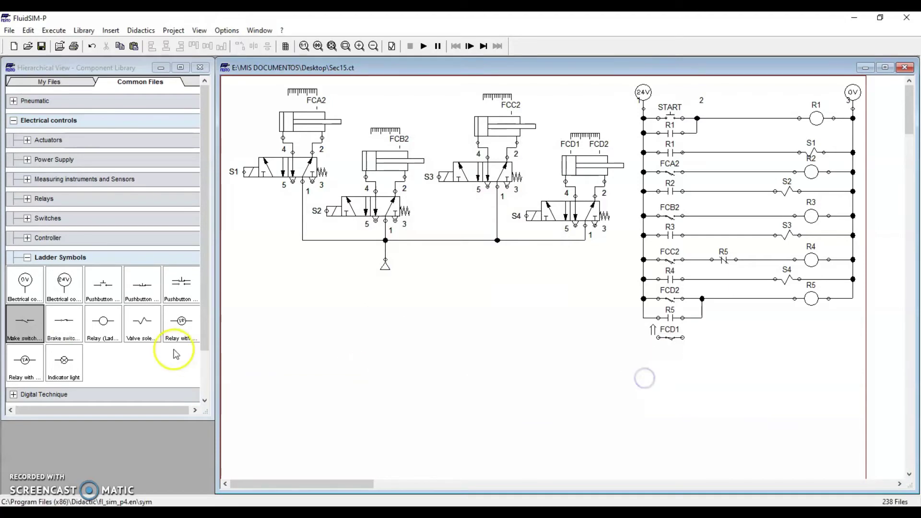
- Place a ladder relay labelled R6 in line with FCD1 and connect FCD1 to the 24 V line
left_click(101, 324)
left_click_drag(100, 323, 812, 338)
double_click(811, 339)
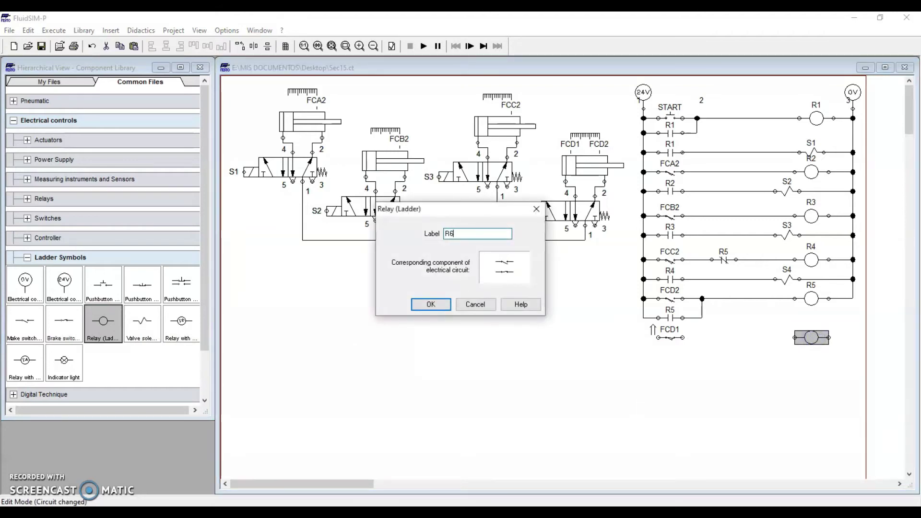
key("Return")
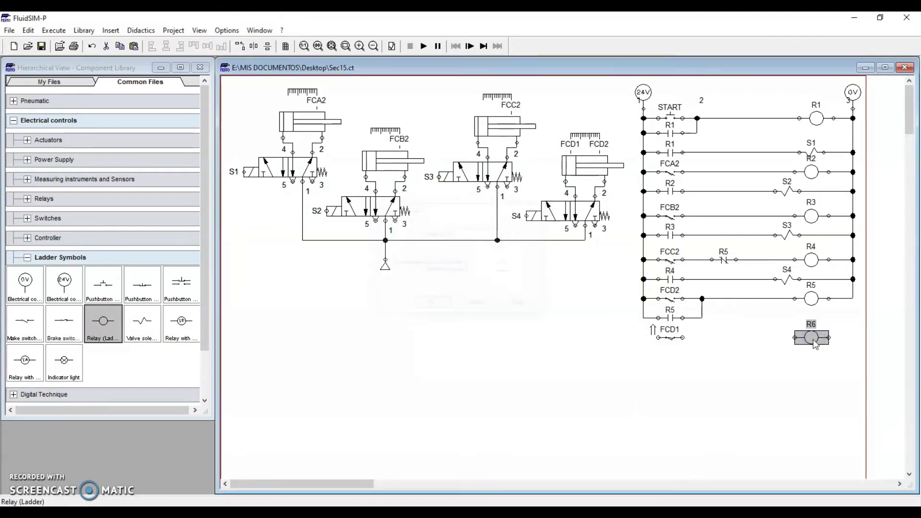
left_click(714, 390)
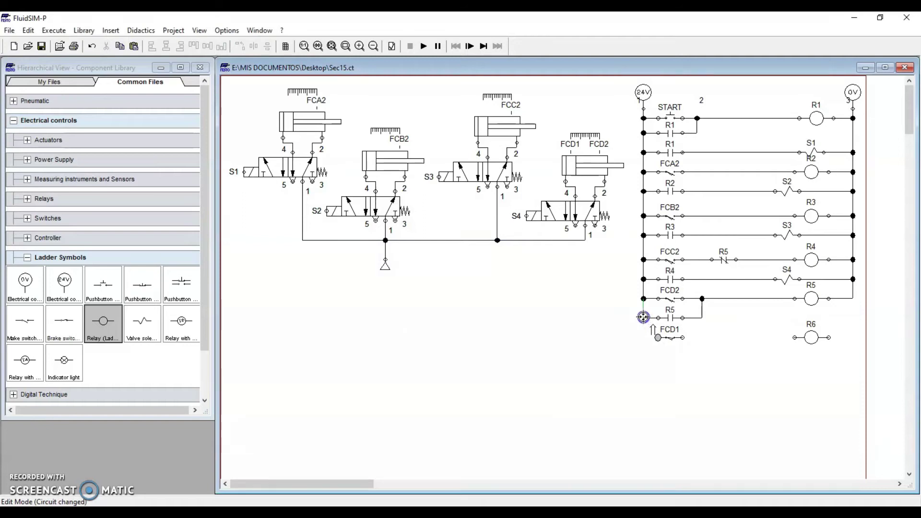
left_click_drag(642, 339, 658, 337)
- Examine the starting positions of all four cylinders and how FCD1 on the fourth cylinder would affect relay R6
left_click(288, 122)
left_click(371, 166)
left_click(475, 127)
left_click(571, 165)
left_click(538, 270)
left_click(571, 168)
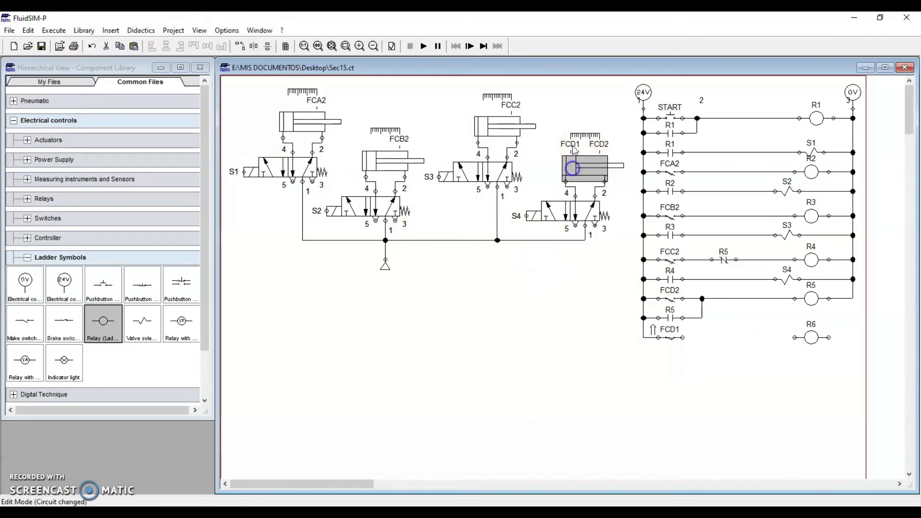
left_click(701, 342)
left_click(812, 336)
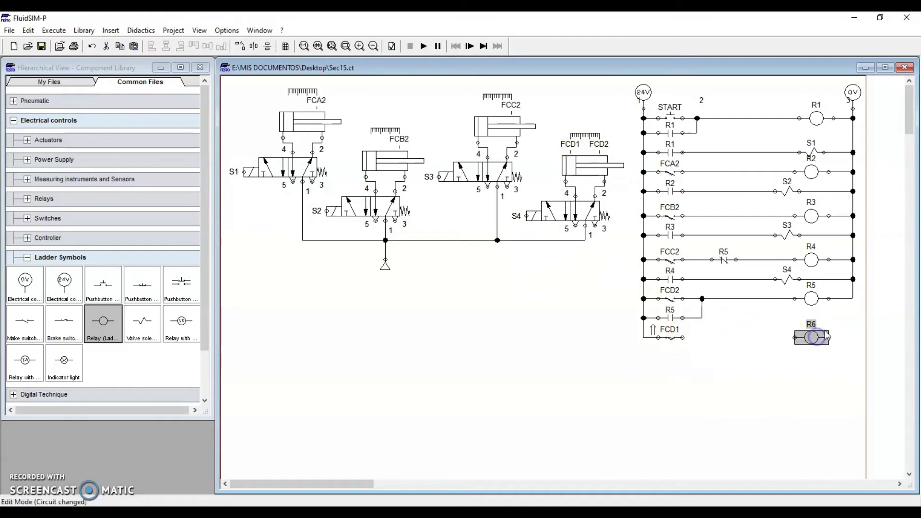
left_click(792, 349)
- Place a make switch labelled R5 between FCD1 and relay R6, and wire the rung in series to the 0 V line
left_click_drag(25, 321, 722, 341)
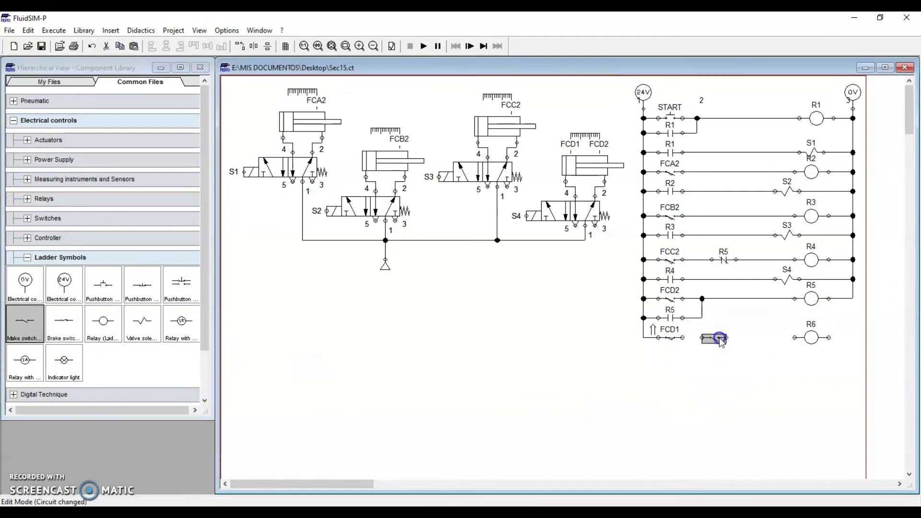
double_click(723, 338)
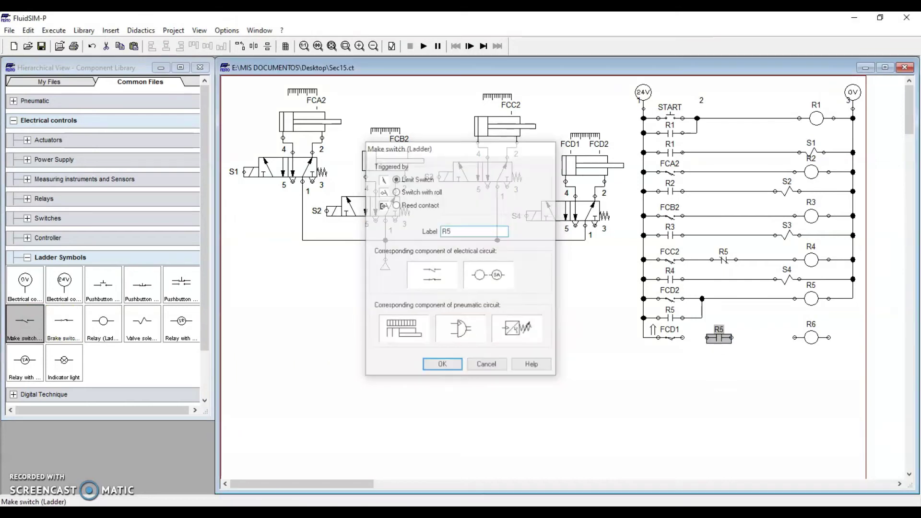
key("Return")
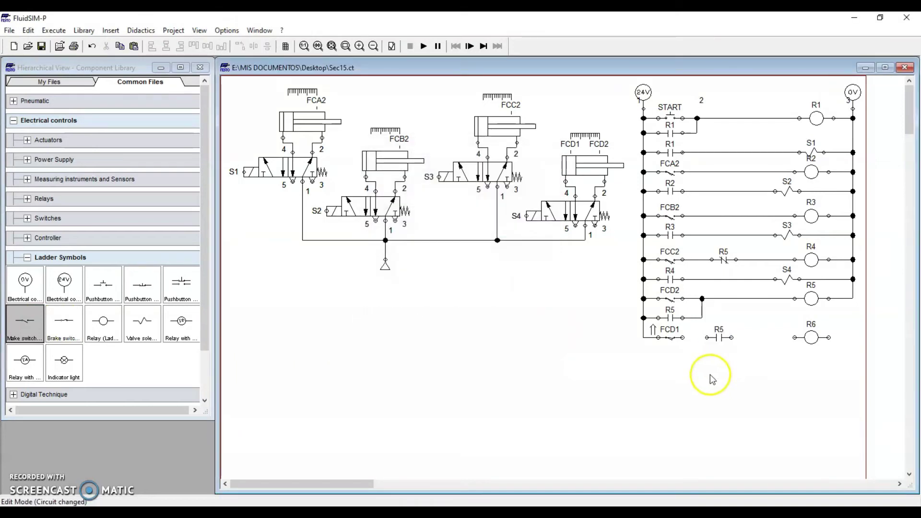
left_click(796, 301)
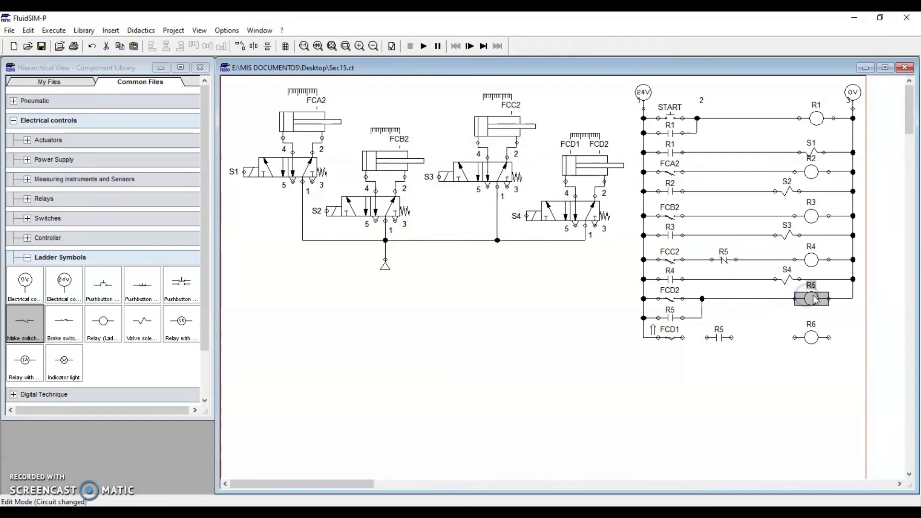
left_click(726, 369)
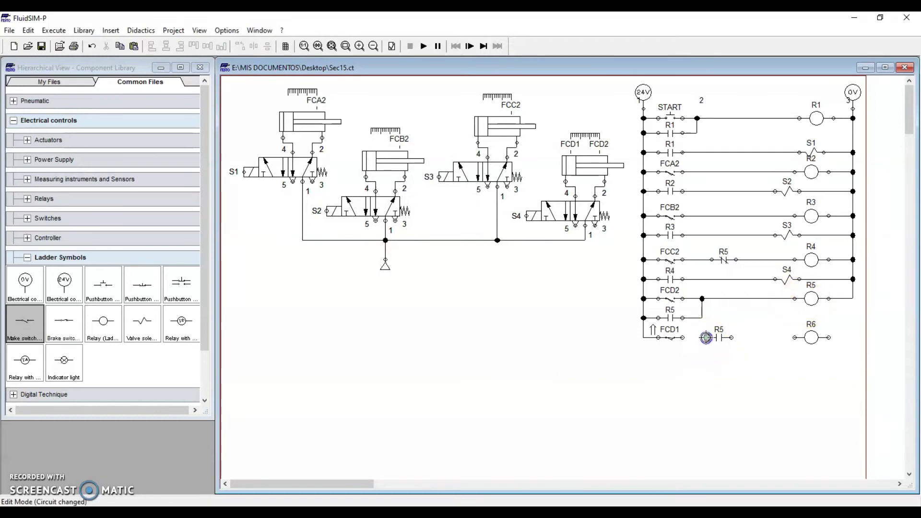
mouse_move(730, 338)
left_mouse_down()
mouse_move(784, 337)
mouse_move(855, 313)
mouse_move(854, 299)
left_mouse_up()
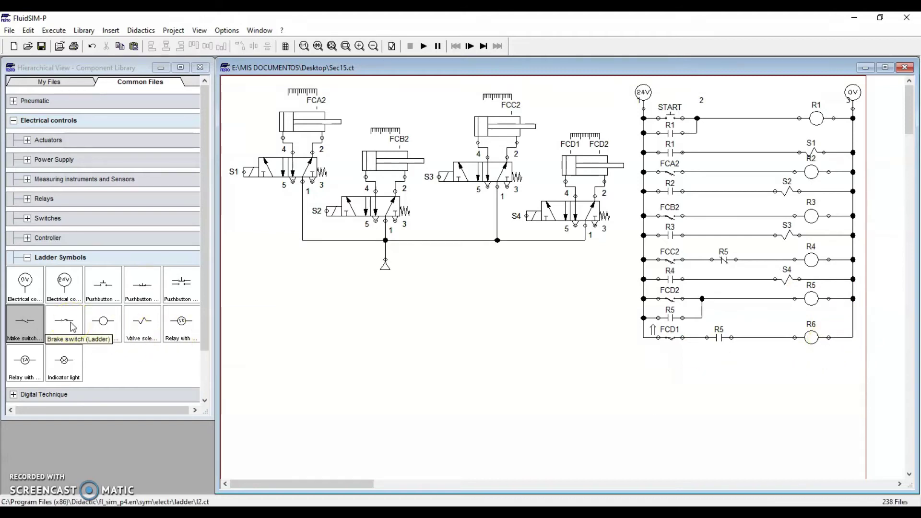
- Place a ladder break switch in the empty area beneath the fourth cylinder's valve and label it R6
left_click_drag(442, 179, 431, 189)
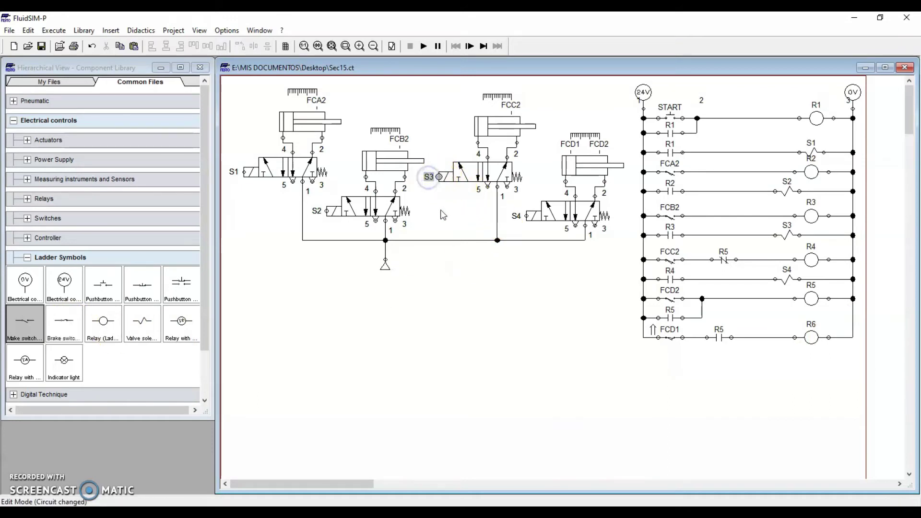
left_click_drag(66, 320, 567, 311)
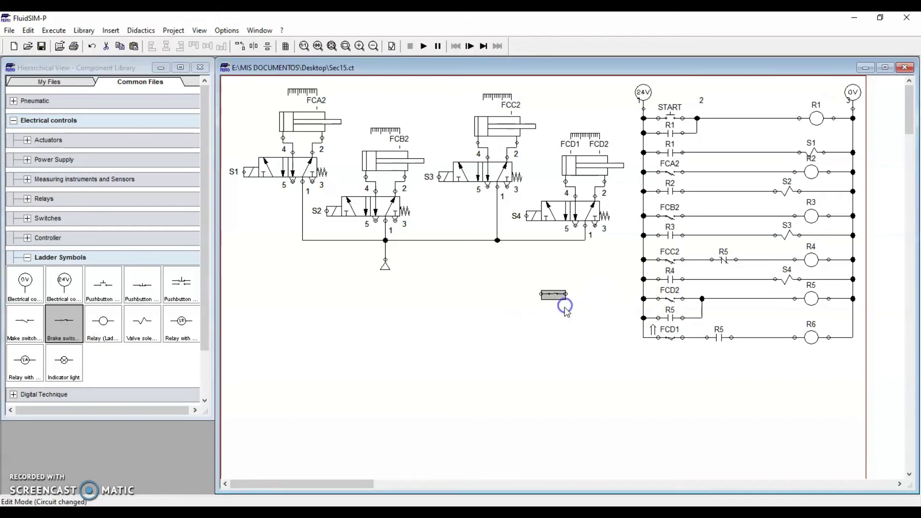
double_click(551, 295)
type("R6")
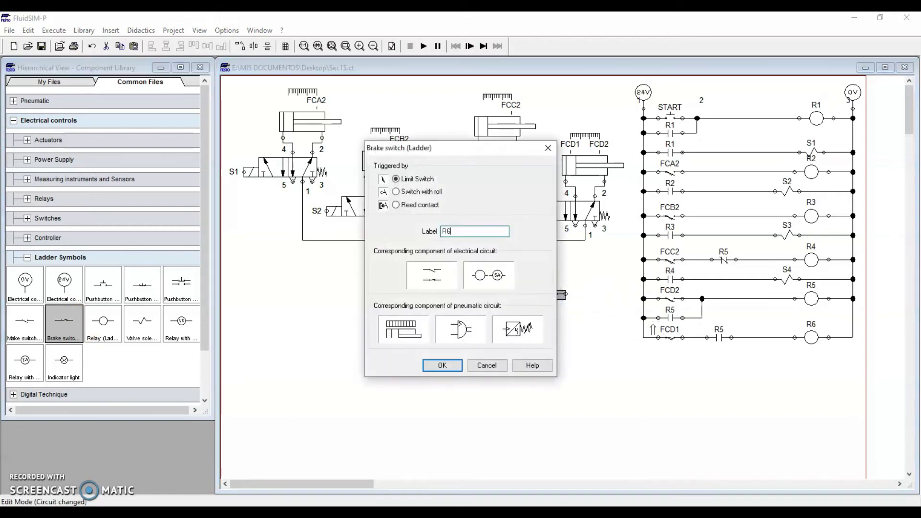
key("Return")
left_click(548, 325)
- Replace the connection between FCB2 and relay R3 with the normally closed R6 contact wired in series
left_click(433, 184)
left_click(792, 235)
left_click(672, 234)
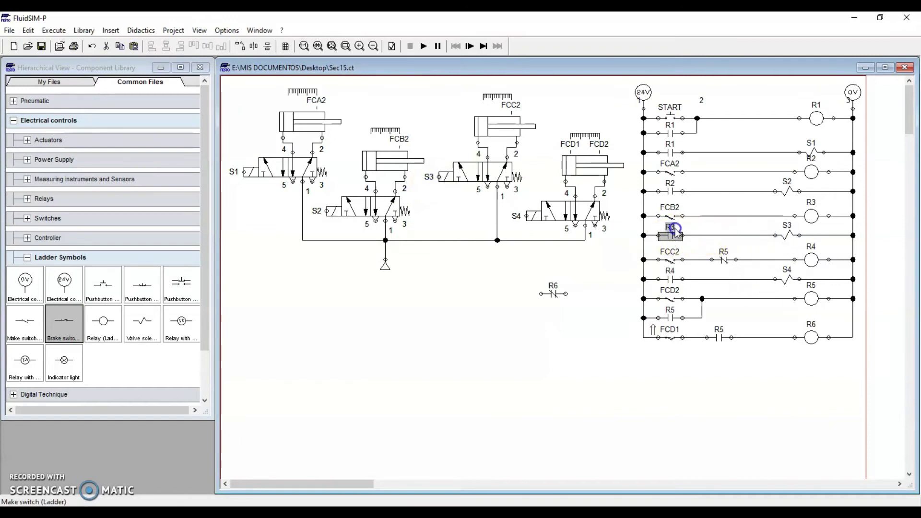
left_click_drag(672, 233, 677, 229)
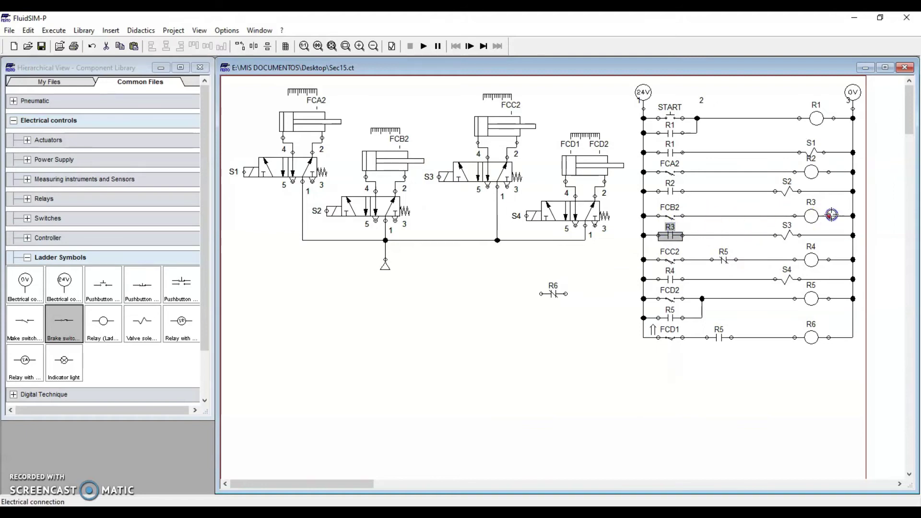
left_click(814, 218)
left_click(755, 219)
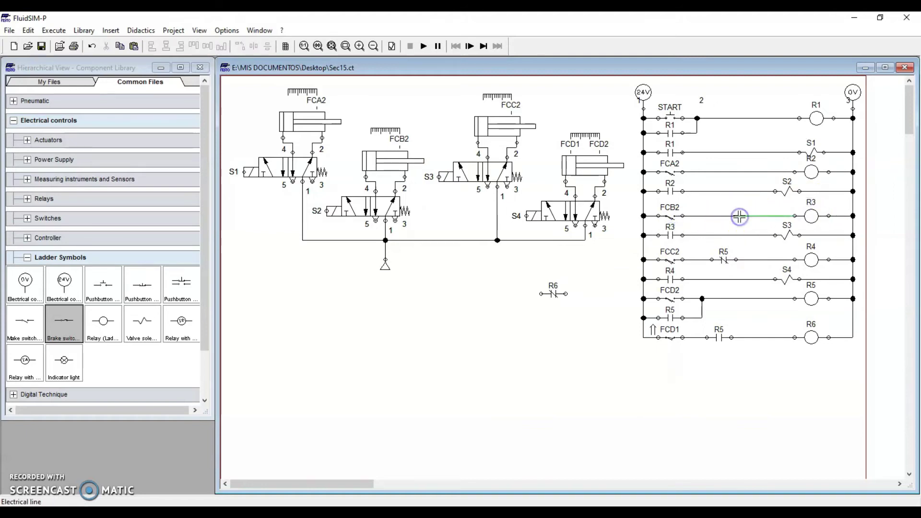
left_click(689, 242)
left_click_drag(553, 293, 798, 216)
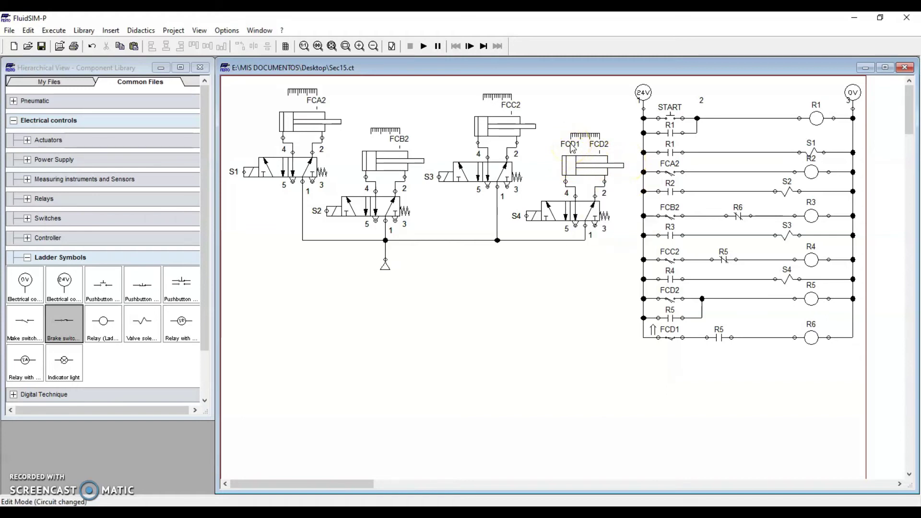
- Trace the path through FCD1 and the R5 contact that energizes relay R6
left_click(657, 315)
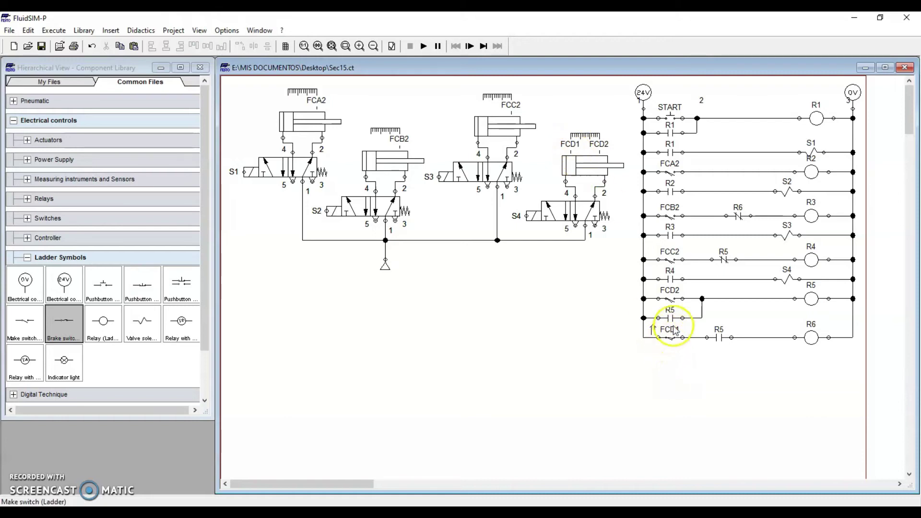
left_click(719, 339)
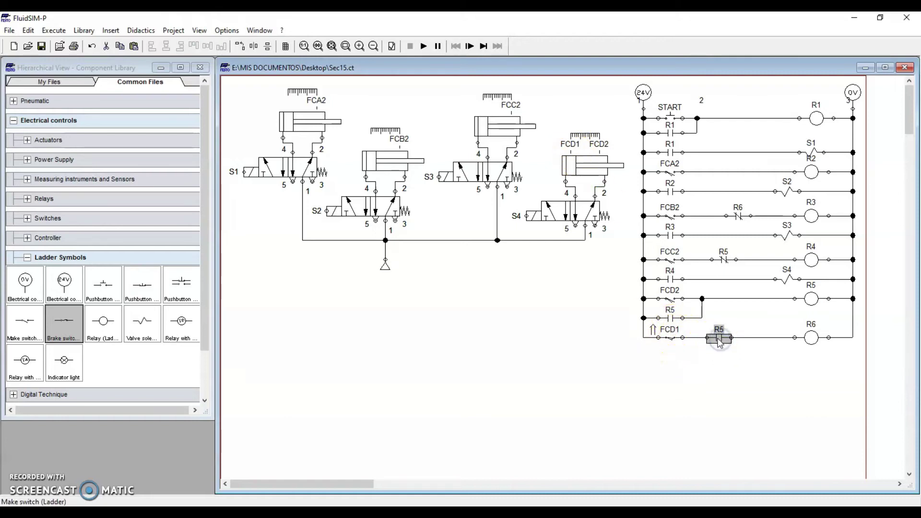
left_click(811, 298)
left_click(653, 330)
left_click(809, 327)
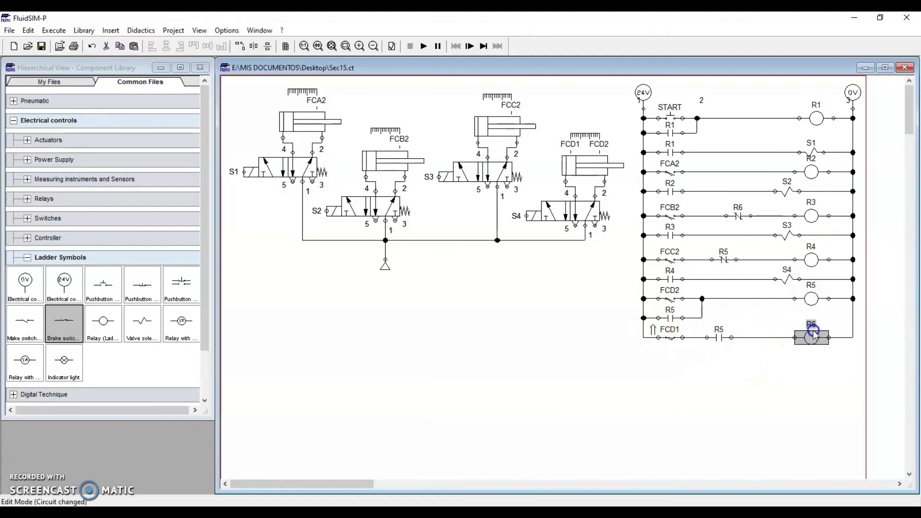
- Trace how relay R6 acts through its contact, relay R3 and solenoid S3 on the third valve and cylinder
left_click(819, 336)
left_click(739, 217)
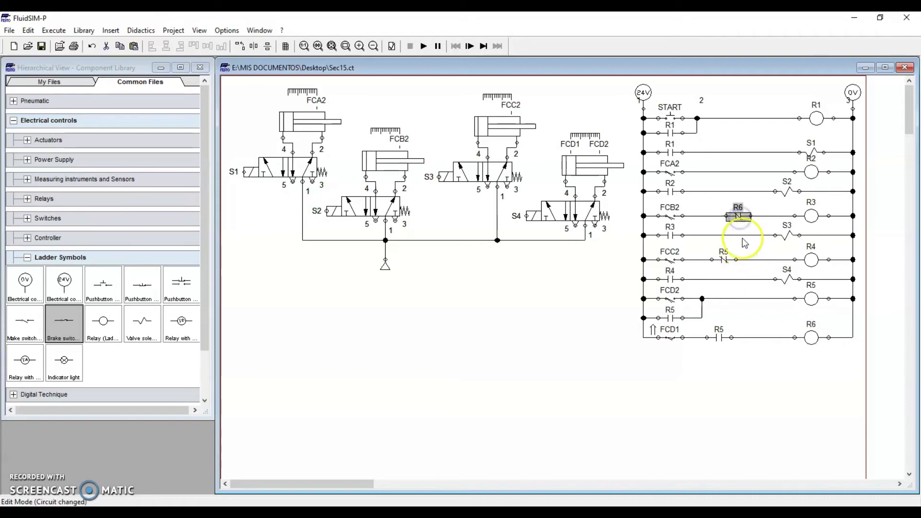
left_click(812, 206)
left_click(672, 236)
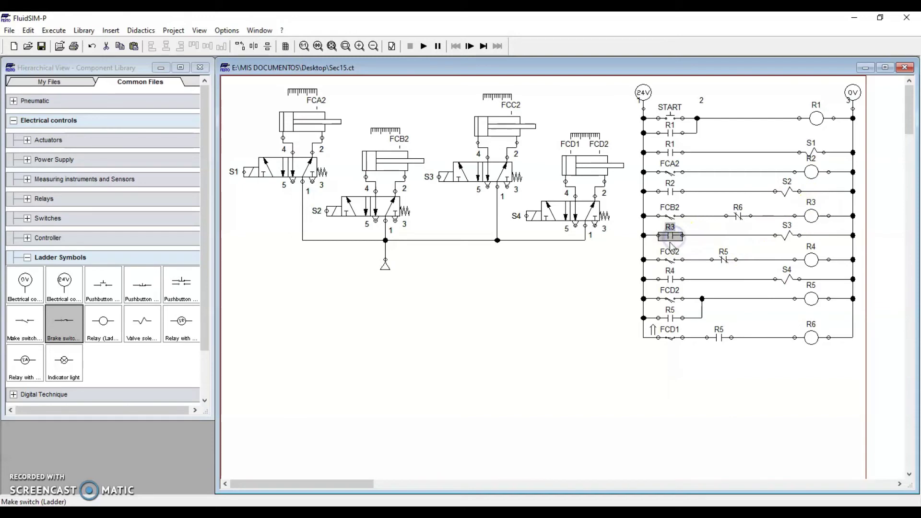
left_click(789, 237)
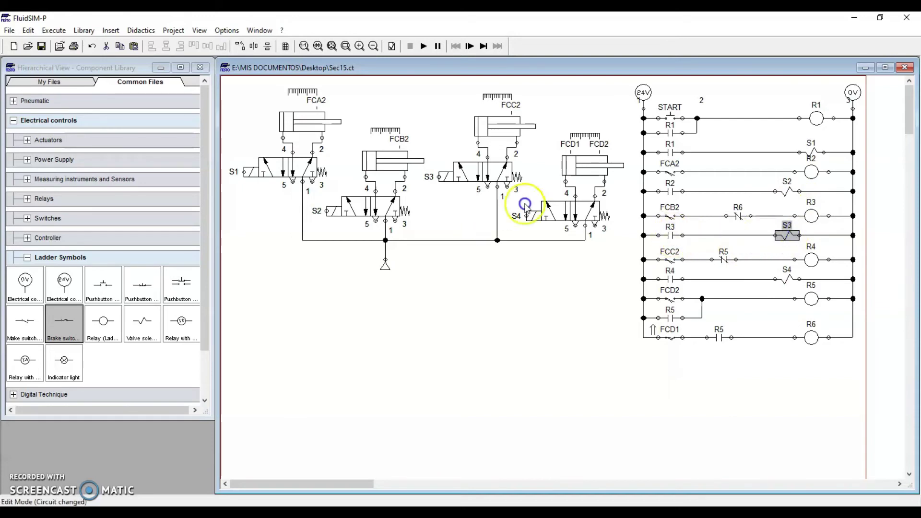
left_click(484, 162)
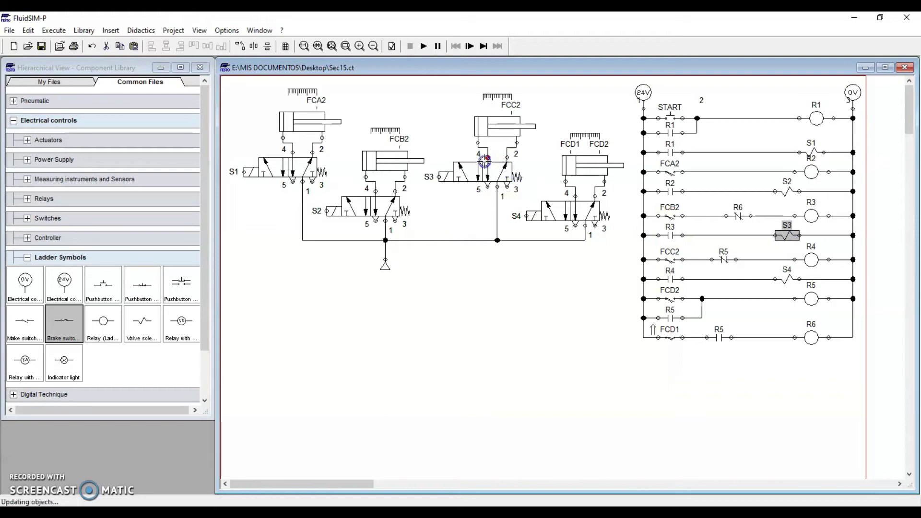
mouse_move(509, 164)
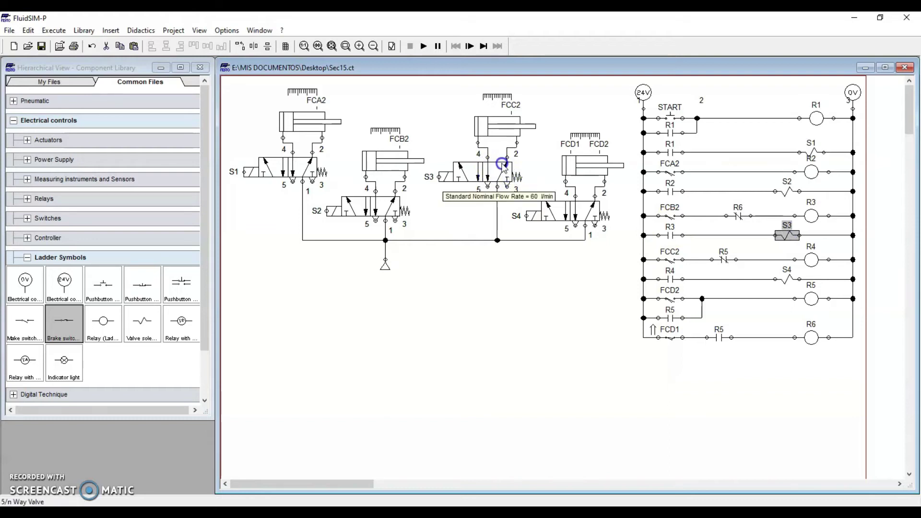
mouse_move(486, 124)
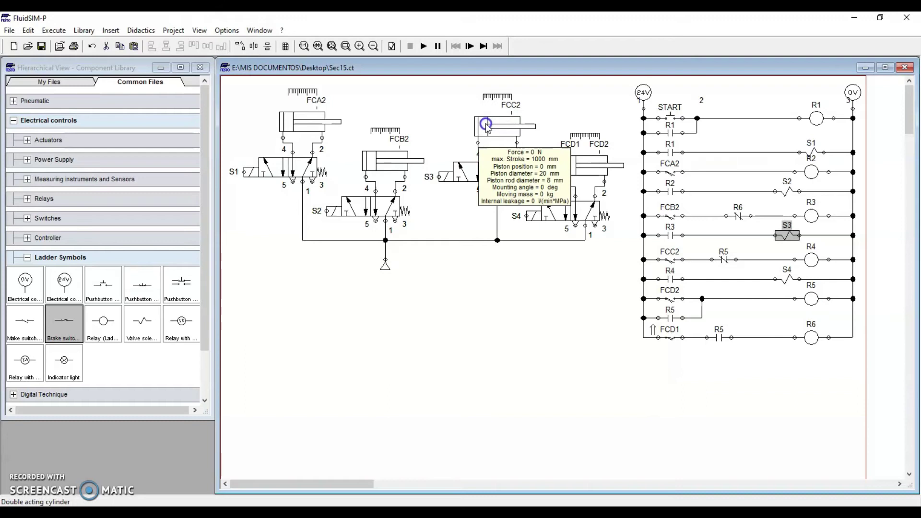
- Simulate the circuit with the START pushbutton actuated, and stop the simulation after watching the cylinder sequence
left_click(423, 47)
left_click(676, 110)
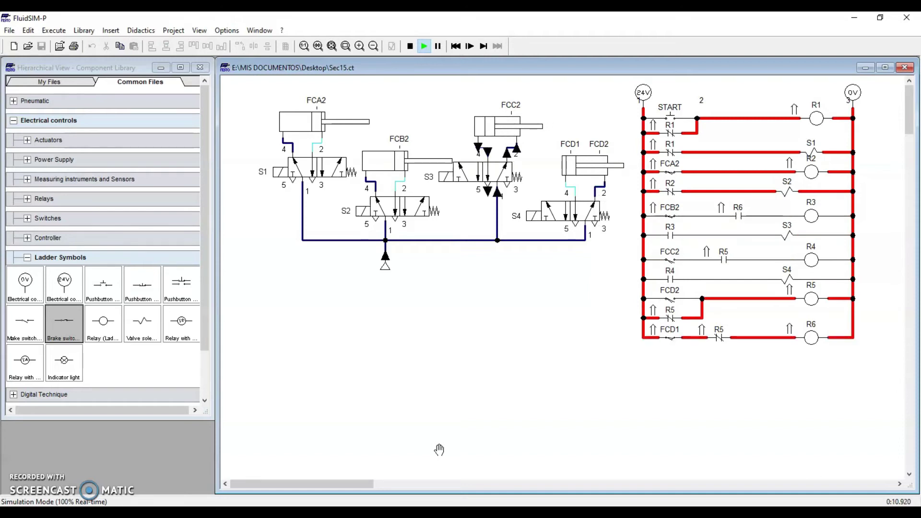
left_click(409, 46)
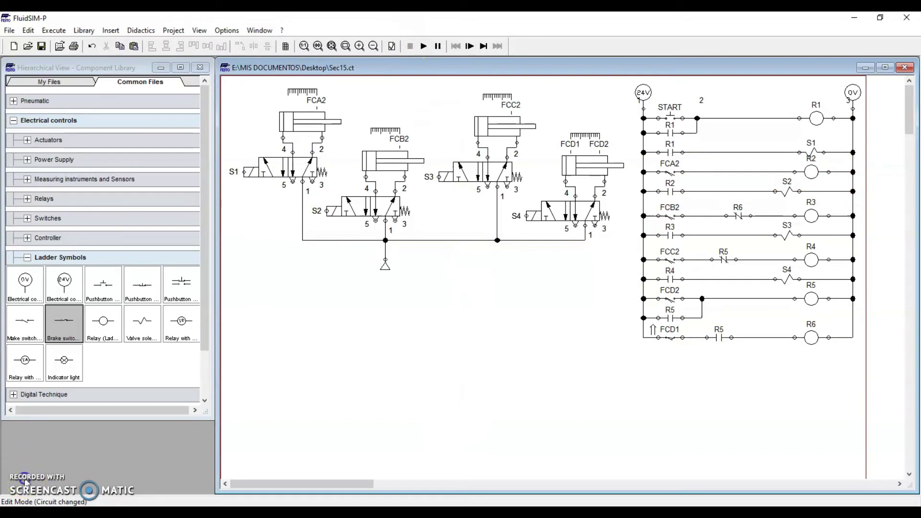
- Examine the first three cylinders, solenoids S1 and S2, and the ladder rung that energizes relay R6
left_click(327, 429)
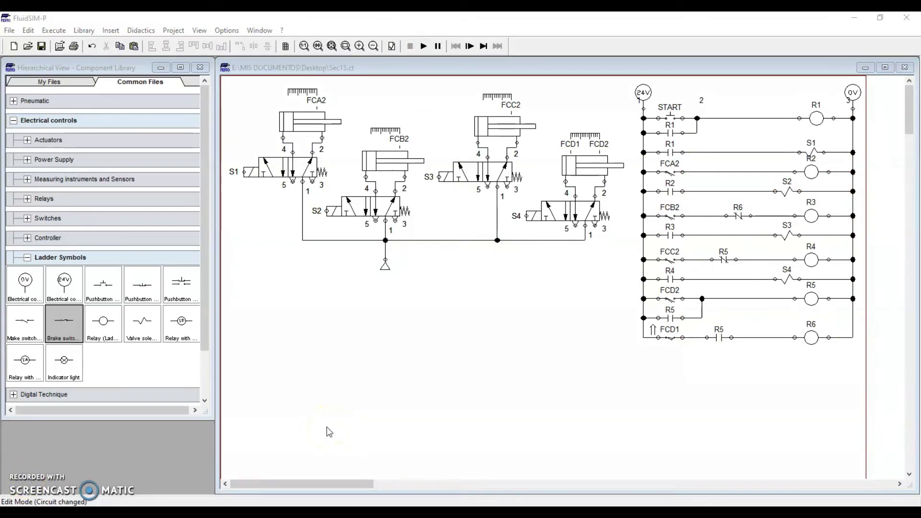
left_click(315, 127)
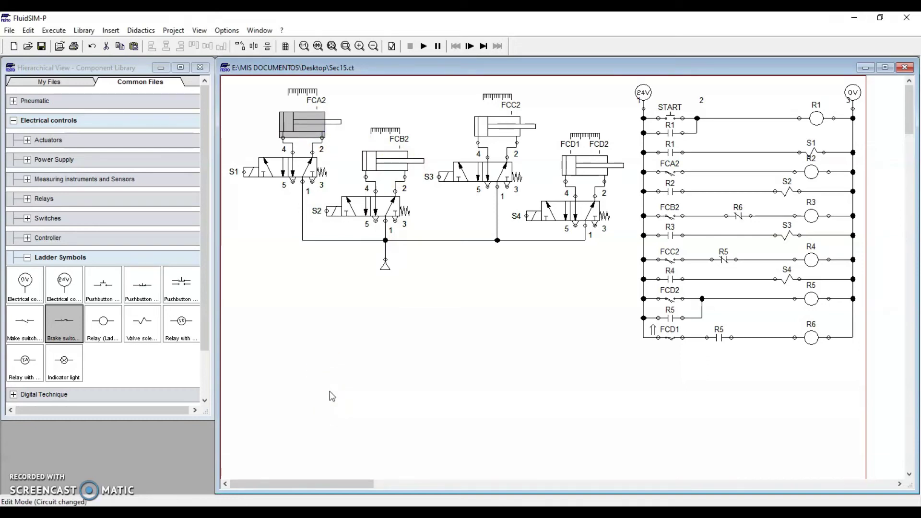
left_click(375, 348)
left_click(493, 128)
left_click(427, 344)
left_click(402, 160)
left_click(305, 125)
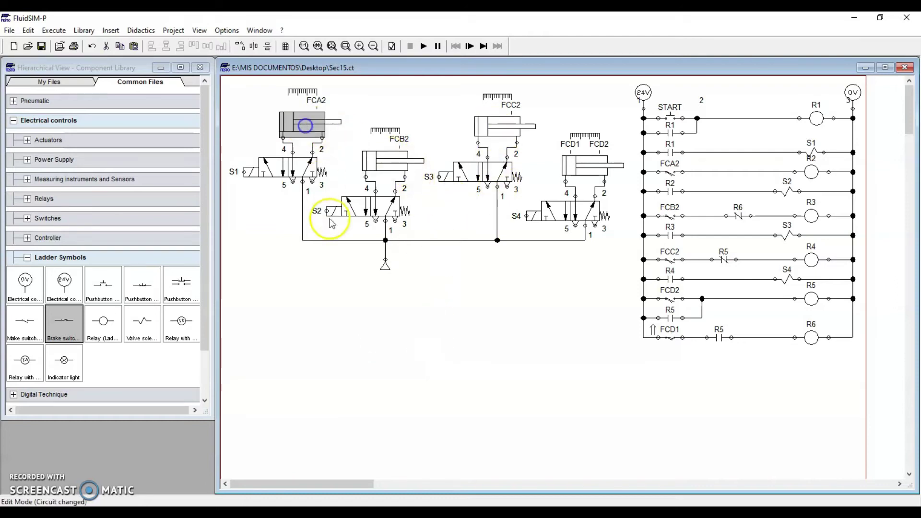
left_click(326, 211)
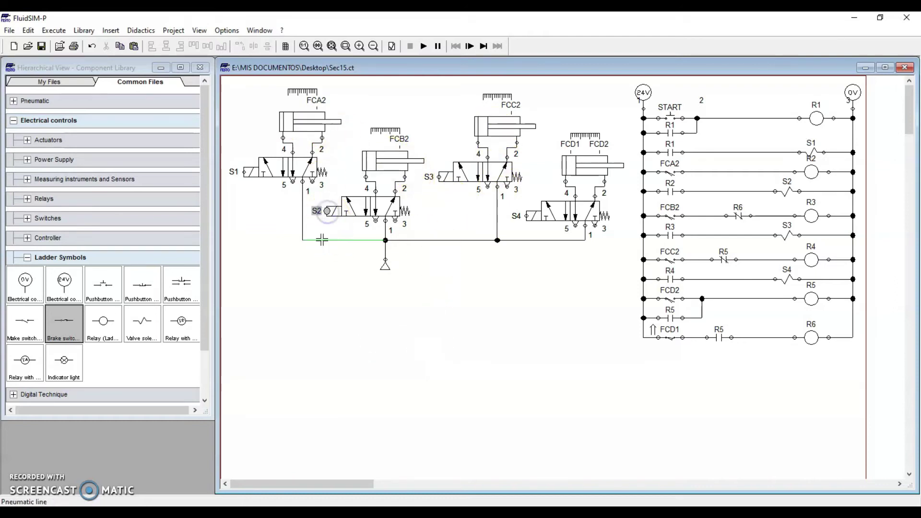
left_click(241, 171)
left_click(253, 213)
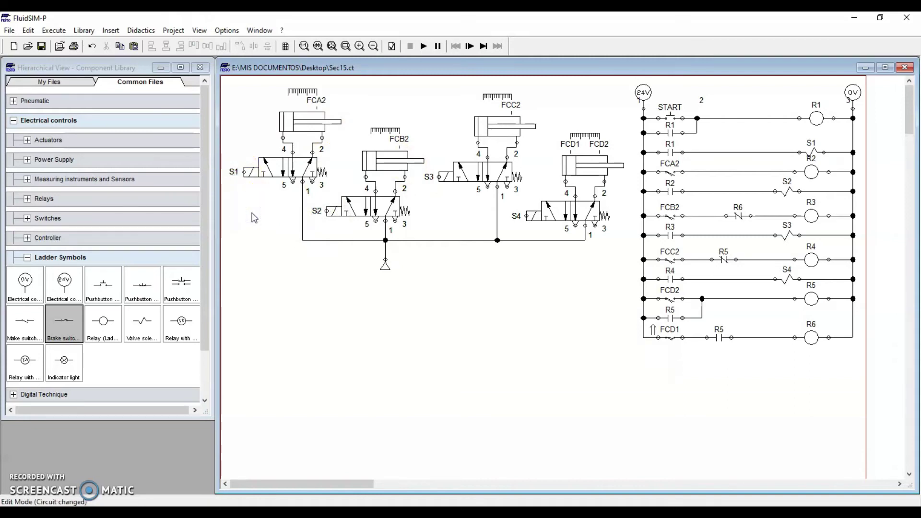
left_click(444, 145)
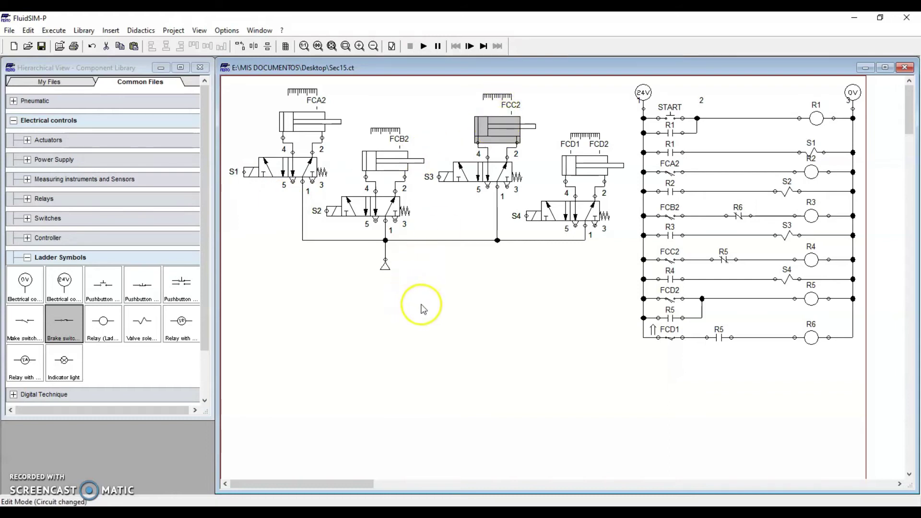
left_click(396, 166)
left_click(375, 365)
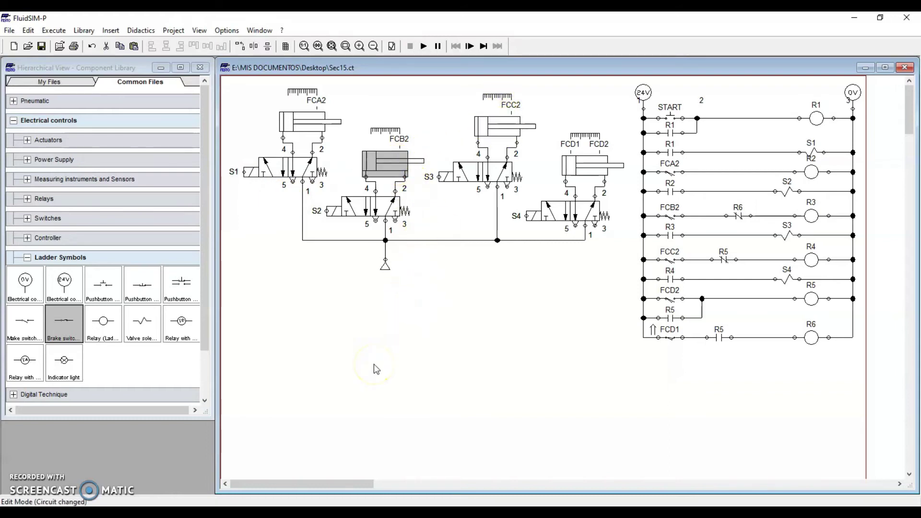
left_click(510, 370)
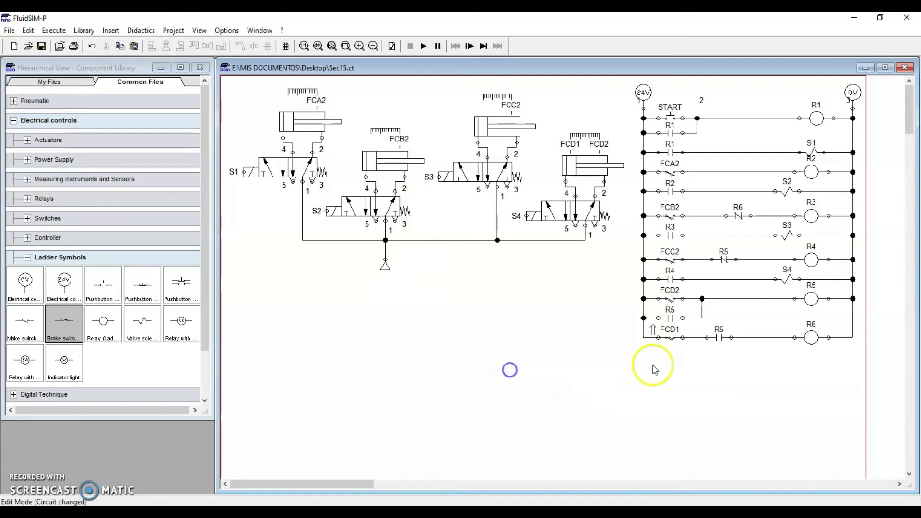
left_click_drag(634, 348, 868, 366)
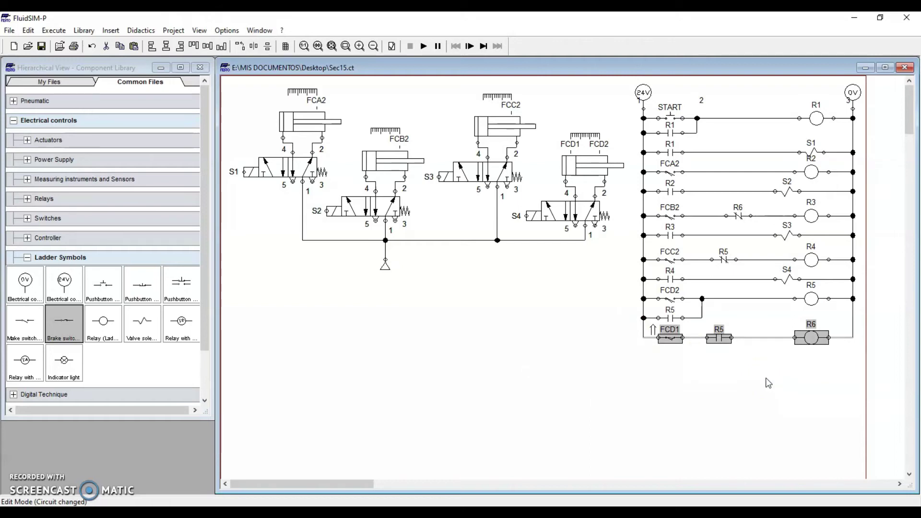
left_click(514, 438)
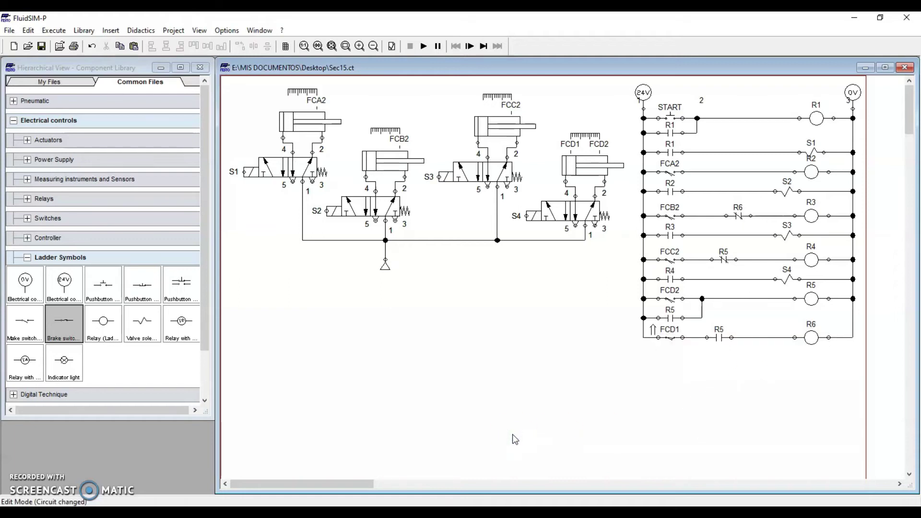
- Add the actuating label FCC1 at position 0 mm to the cylinder that carries FCC2
double_click(485, 128)
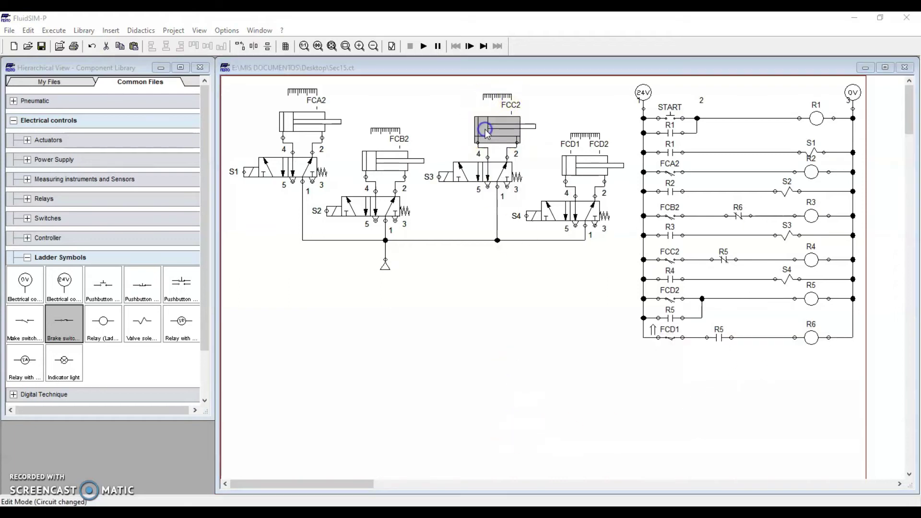
left_click(370, 215)
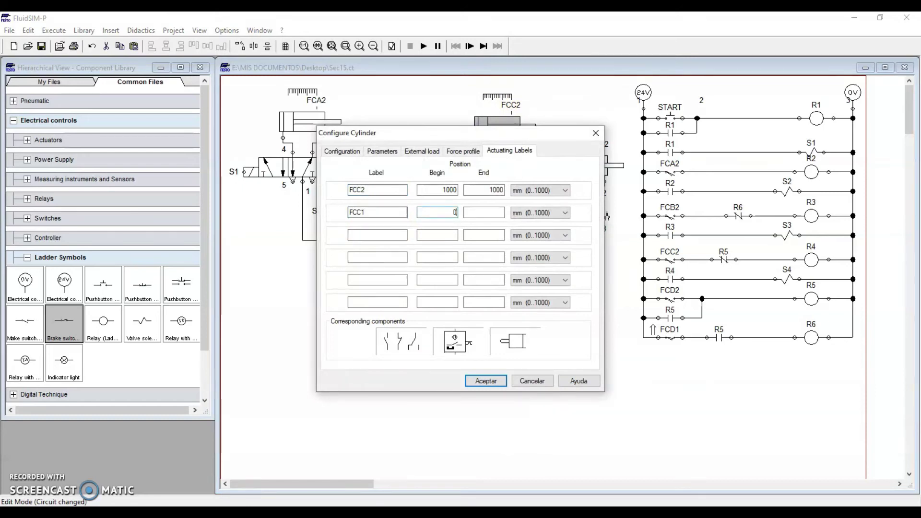
key("Return")
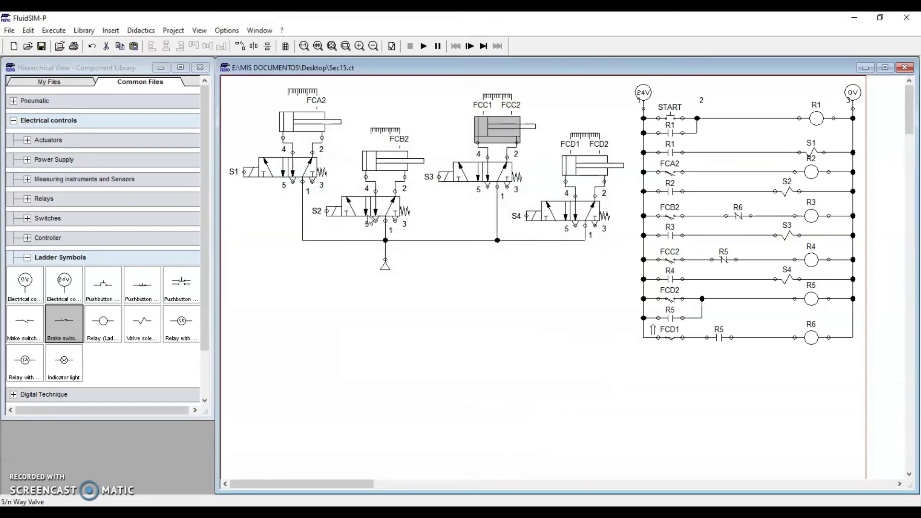
- Add the actuating label FCB1 at position 0 mm to the cylinder that carries FCB2
left_click(355, 366)
double_click(400, 160)
left_click(375, 210)
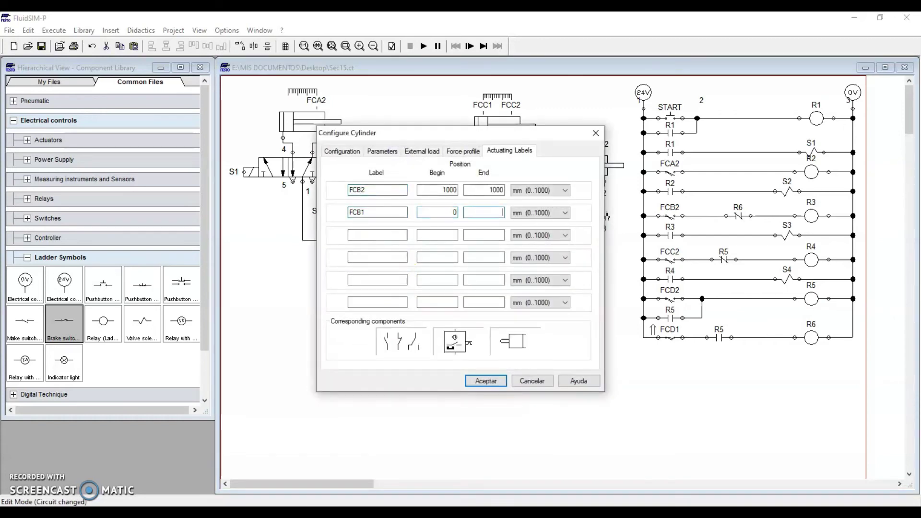
key("Return")
left_click(456, 314)
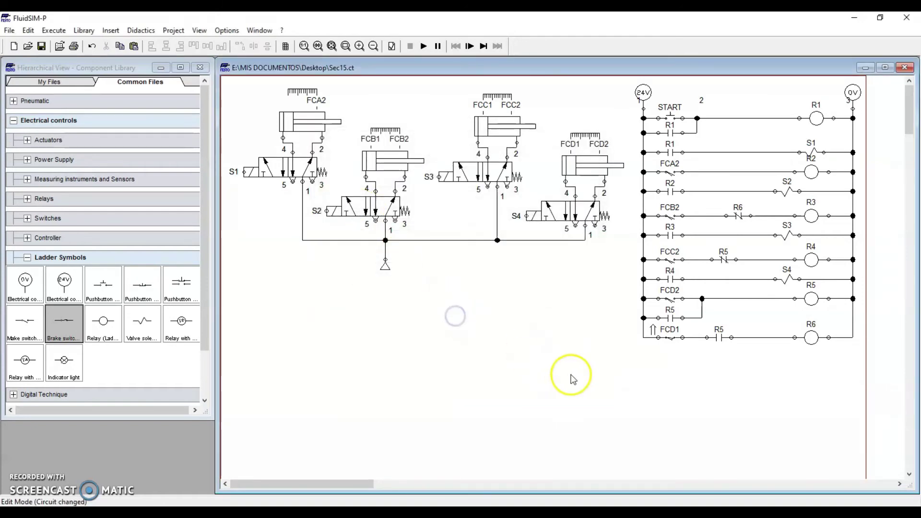
- Duplicate the FCD1–R5–R6 rung directly below the original and wire the copy to the 24V and 0V rails
left_click_drag(636, 336, 861, 359)
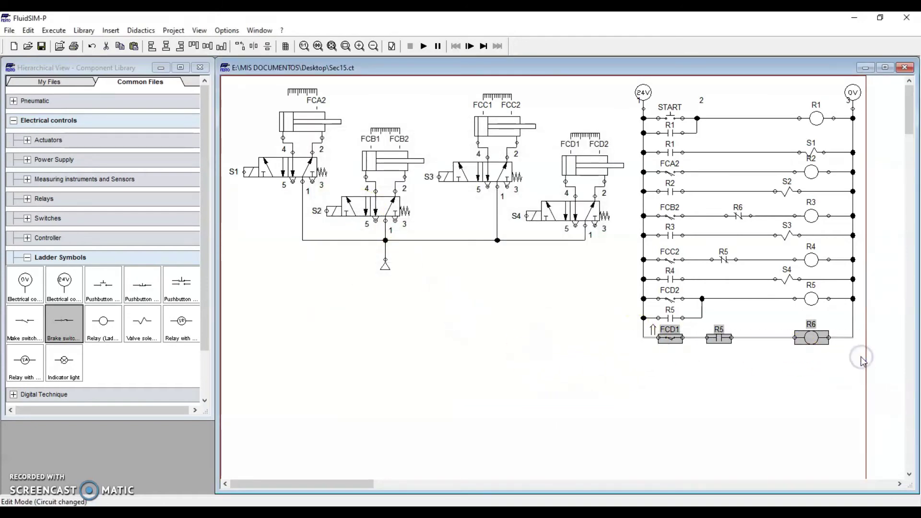
key("ctrl+c")
key("ctrl+v")
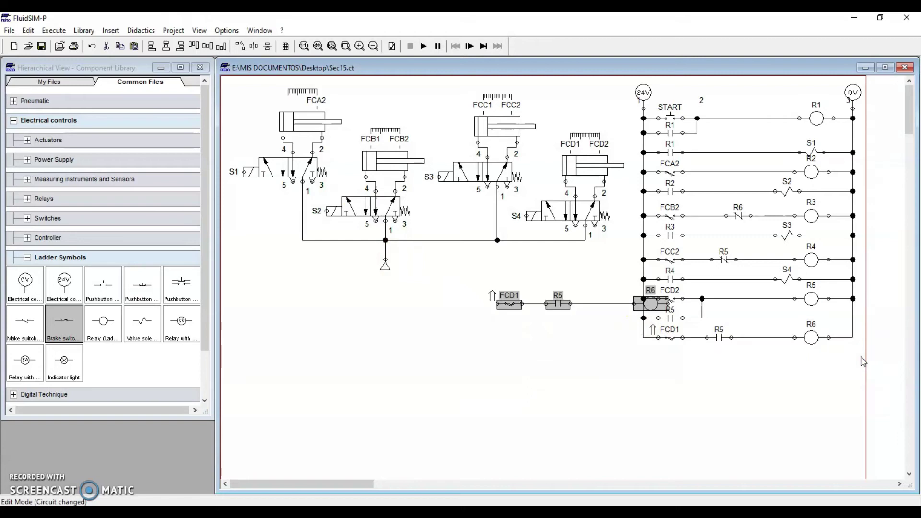
left_click_drag(515, 304, 644, 338)
left_click_drag(829, 367, 853, 338)
- Relabel the limit switch in the copied bottom rung as FCC1
left_click(674, 366)
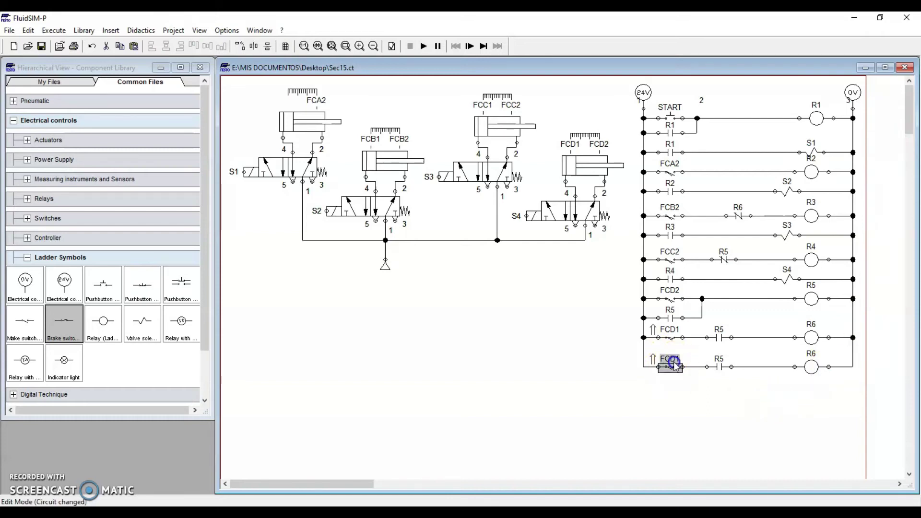
double_click(674, 366)
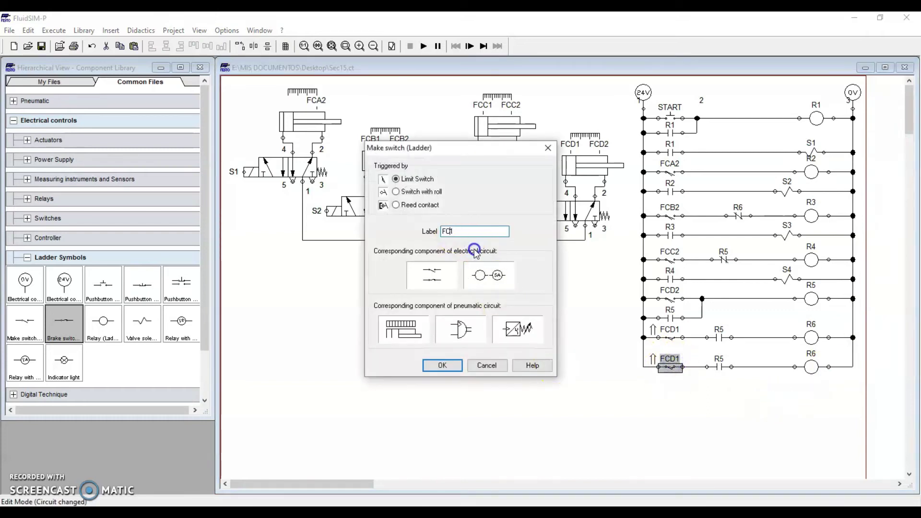
key("Return")
- Relabel the R5 make contact in the bottom rung as R6
left_click(715, 361)
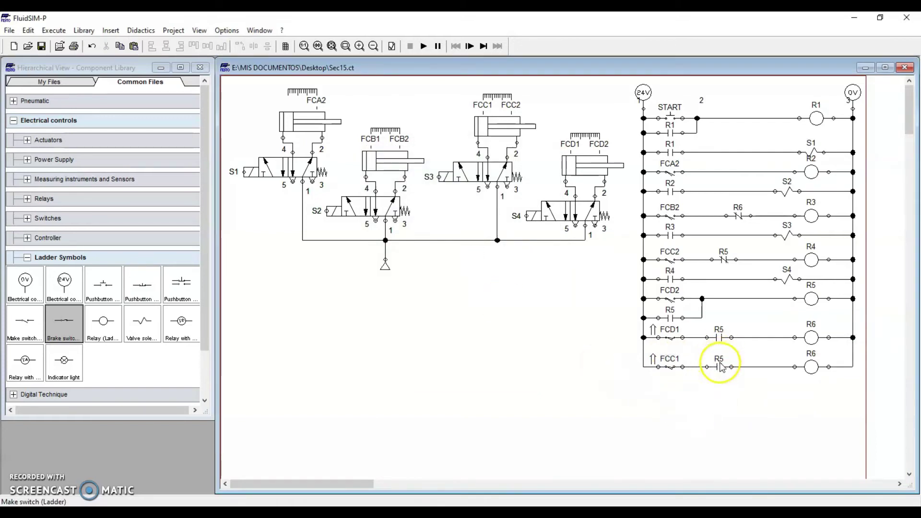
left_click(815, 337)
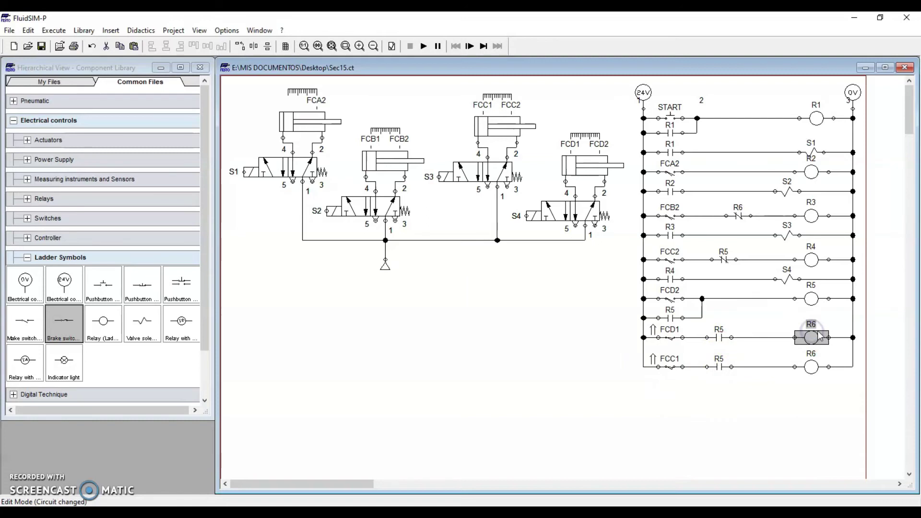
double_click(718, 366)
left_click(458, 232)
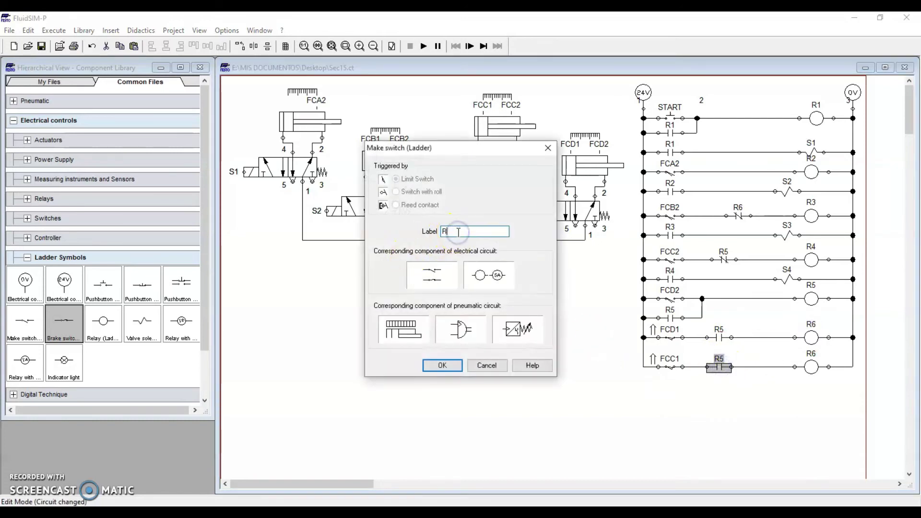
key("Return")
- Relabel the relay coil in the bottom rung as R7
left_click(811, 364)
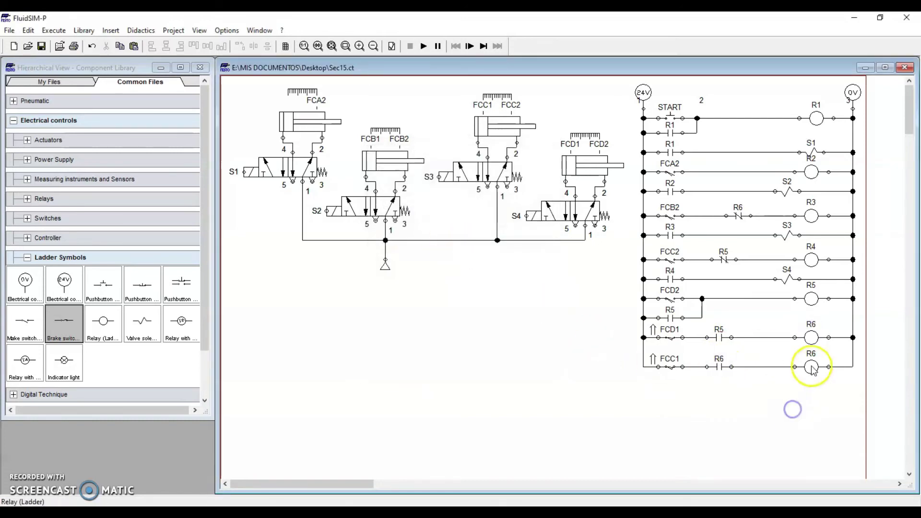
double_click(812, 353)
left_click(460, 234)
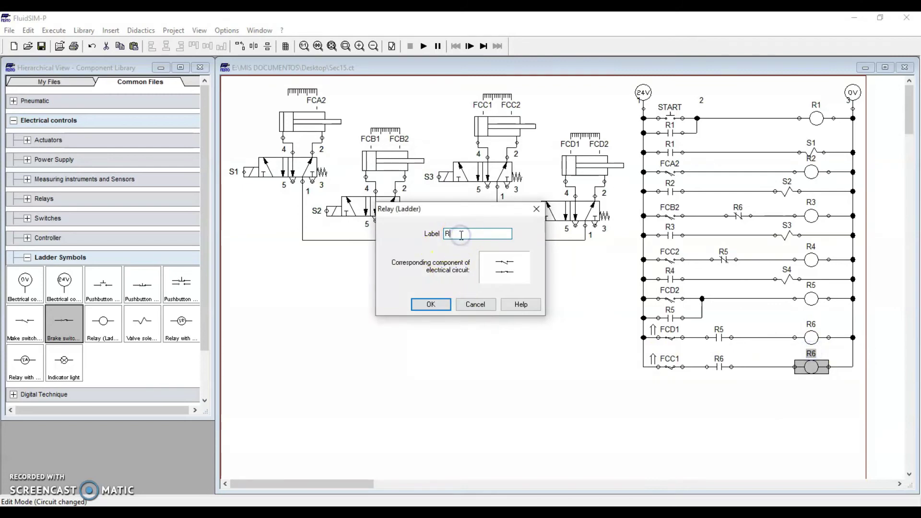
type("7")
key("Return")
left_click(538, 366)
- Duplicate the FCC1–R6–R7 rung directly below the original and wire the copy to the 24V and 0V rails
left_click_drag(623, 357, 885, 417)
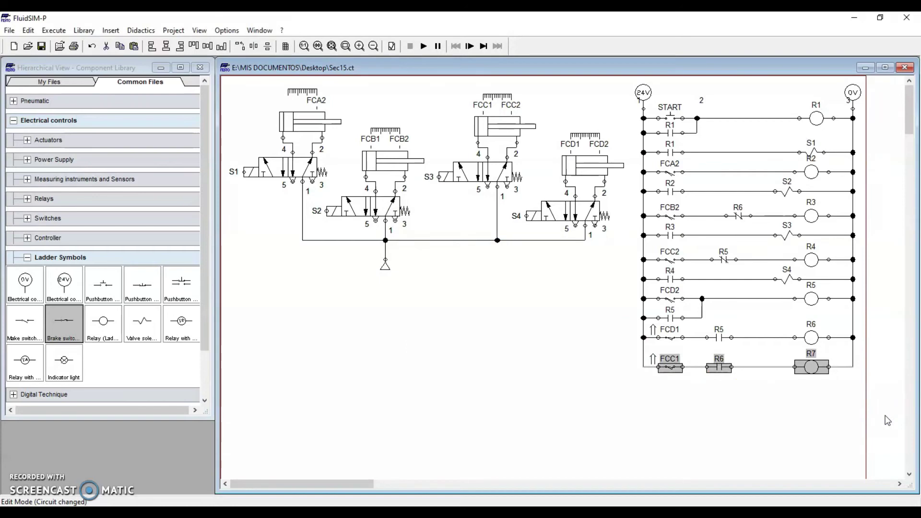
key("ctrl+v")
left_click_drag(510, 303, 671, 391)
left_click(660, 423)
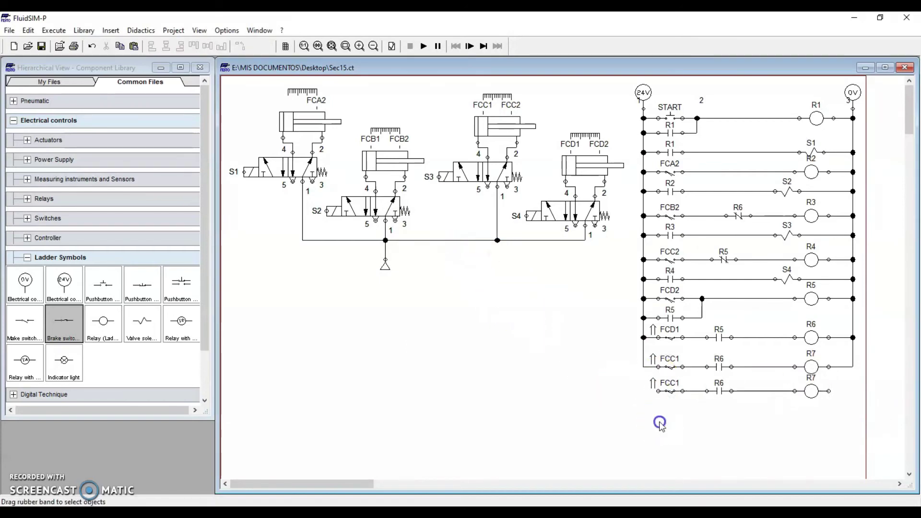
left_click_drag(644, 367, 658, 391)
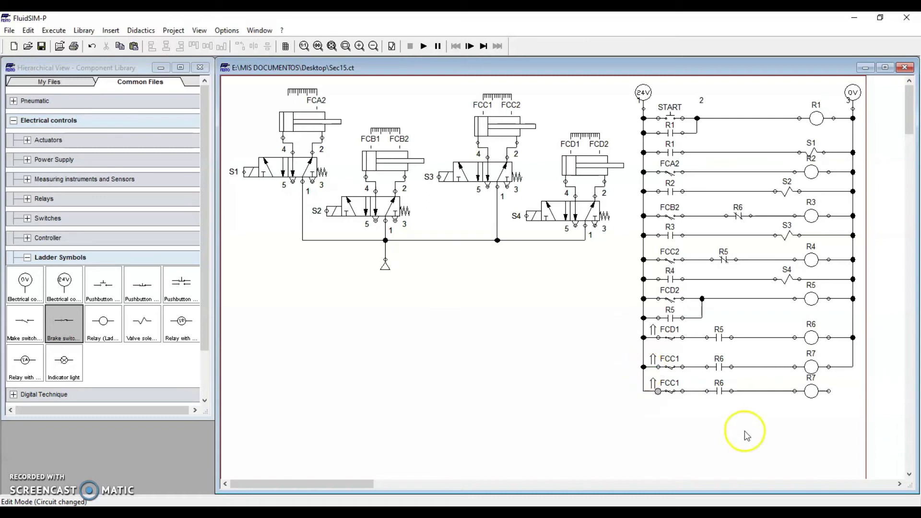
left_click_drag(853, 368, 829, 391)
left_click(825, 432)
- Relabel the limit switch in the new bottom rung as FCB1
double_click(672, 390)
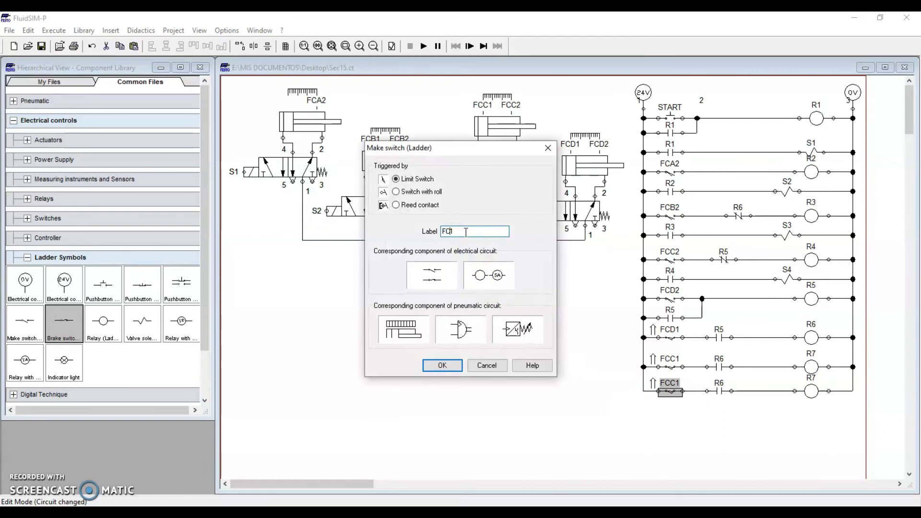
type("B")
key("Return")
- Relabel the R6 make contact in the FCB1 rung as R7
left_click(721, 382)
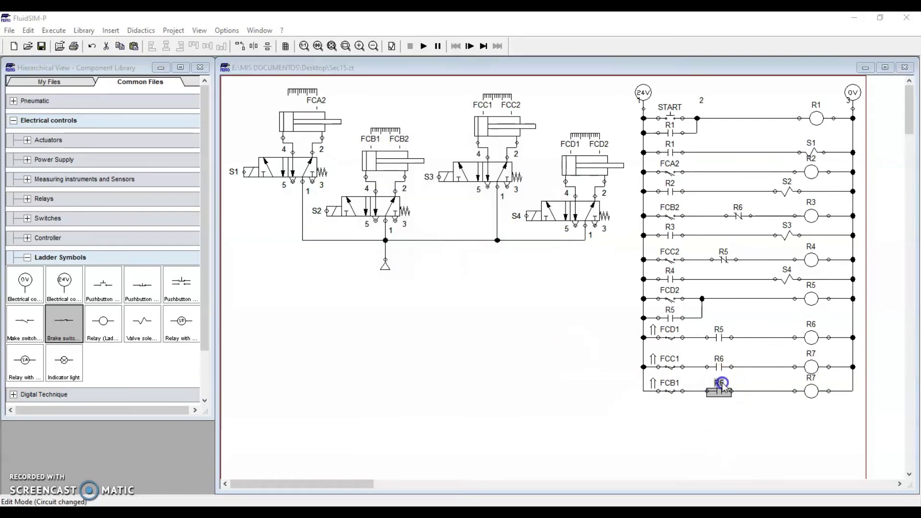
double_click(722, 382)
left_click(463, 231)
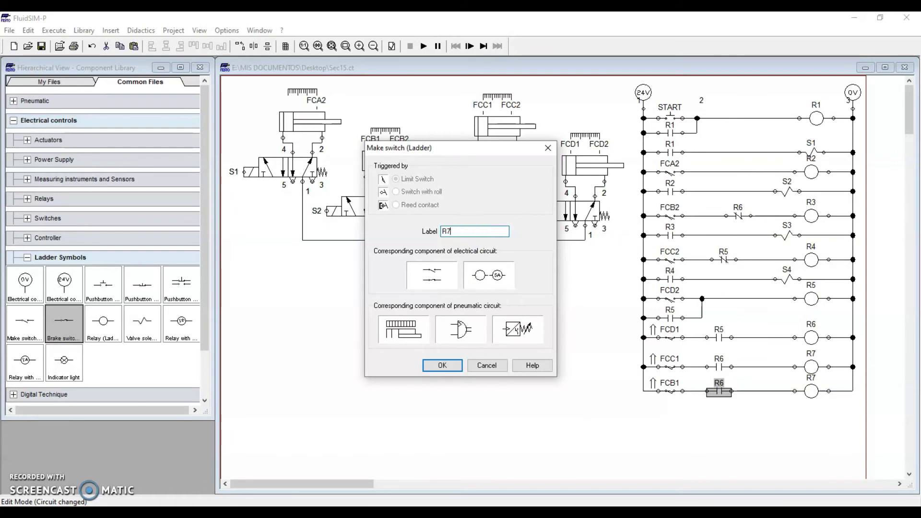
type("7")
key("Return")
- Relabel the relay coil at the end of the FCB1 rung as R8
double_click(812, 392)
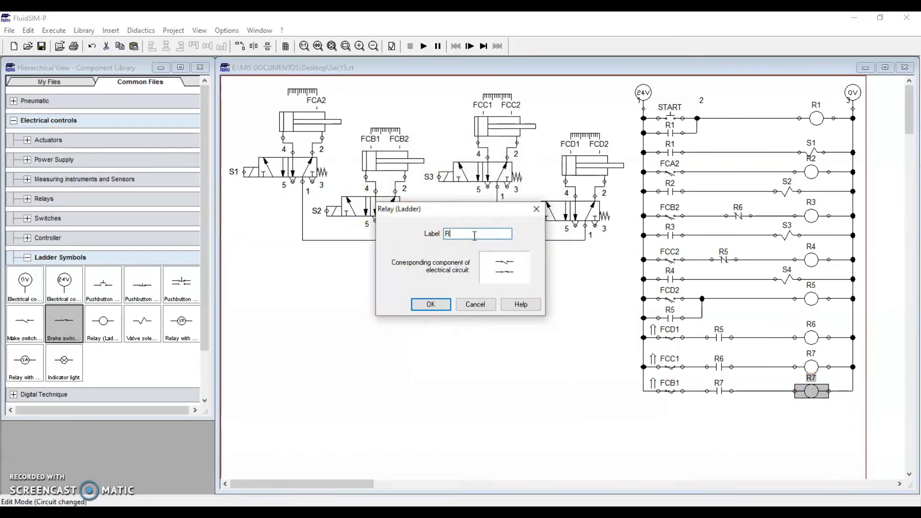
type("R8")
key("Return")
left_click(432, 361)
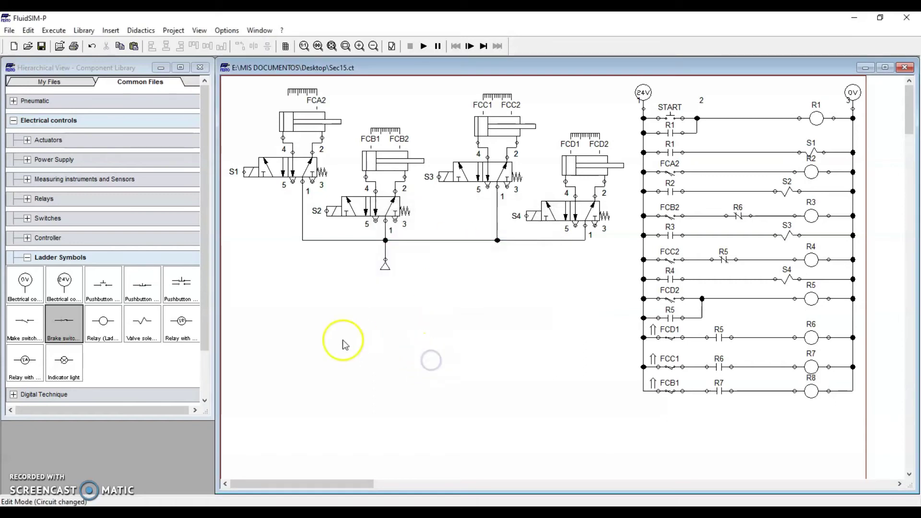
- Place a ladder brake switch in the empty area below the valves and label it R7
left_click_drag(73, 327, 512, 337)
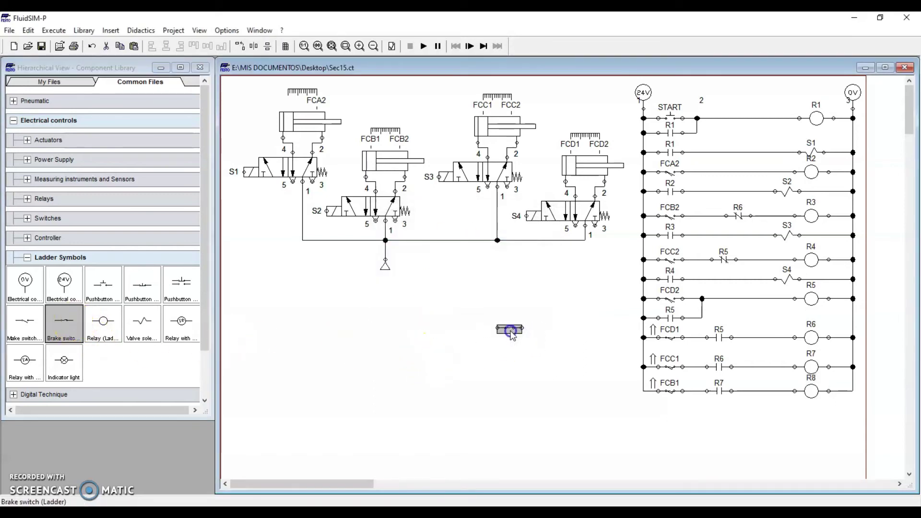
double_click(510, 331)
type("R7")
key("Return")
- Place a second ladder brake switch below the R7 one and label it R8
left_click_drag(65, 367, 512, 355)
double_click(510, 354)
type("R8")
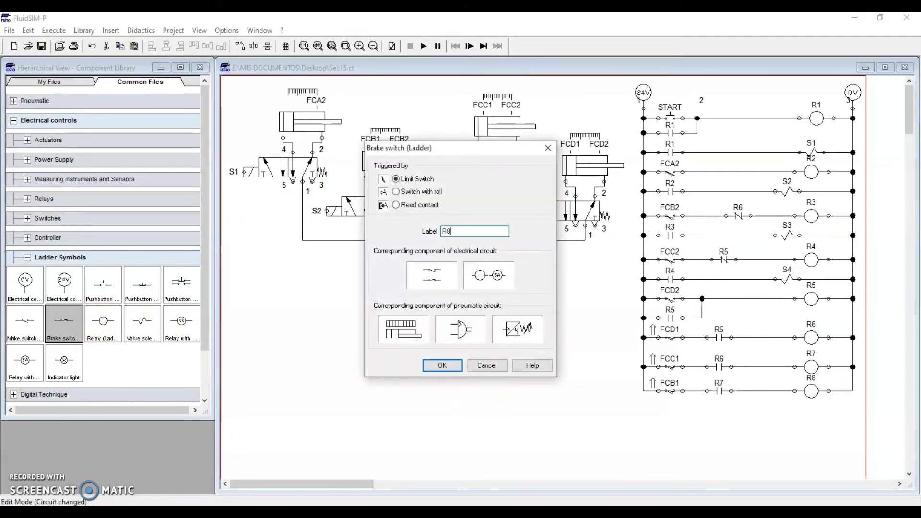
key("Return")
- Replace the line between FCA2 and the R2 coil with the R7 brake switch, wired in series
left_click(510, 328)
left_click_drag(511, 327, 573, 292)
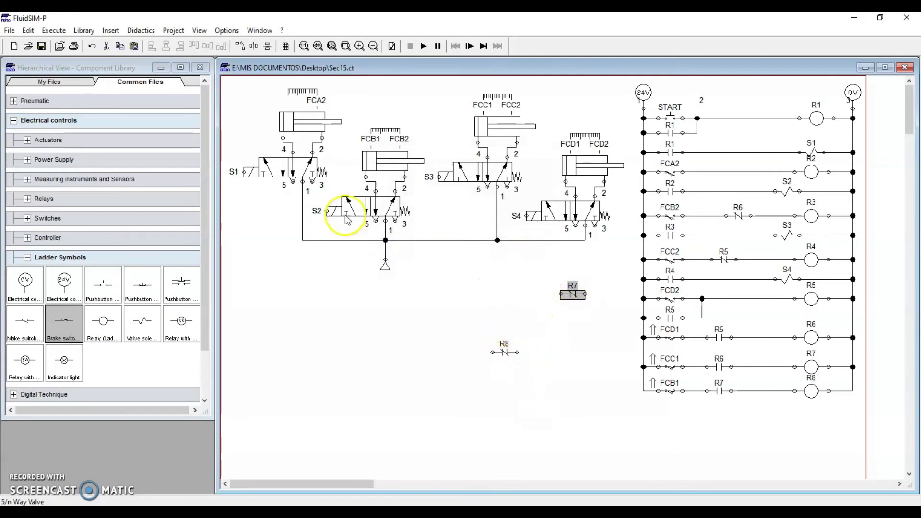
left_click(329, 211)
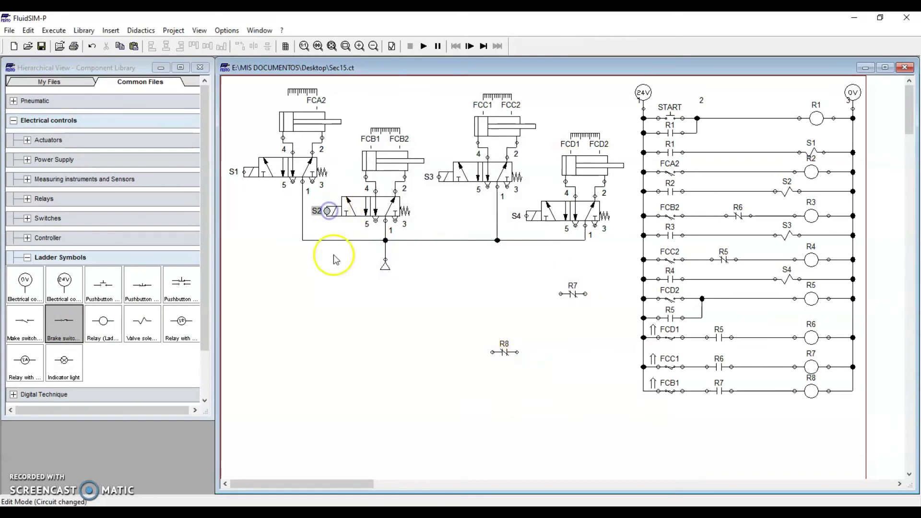
left_click(791, 192)
left_click(671, 193)
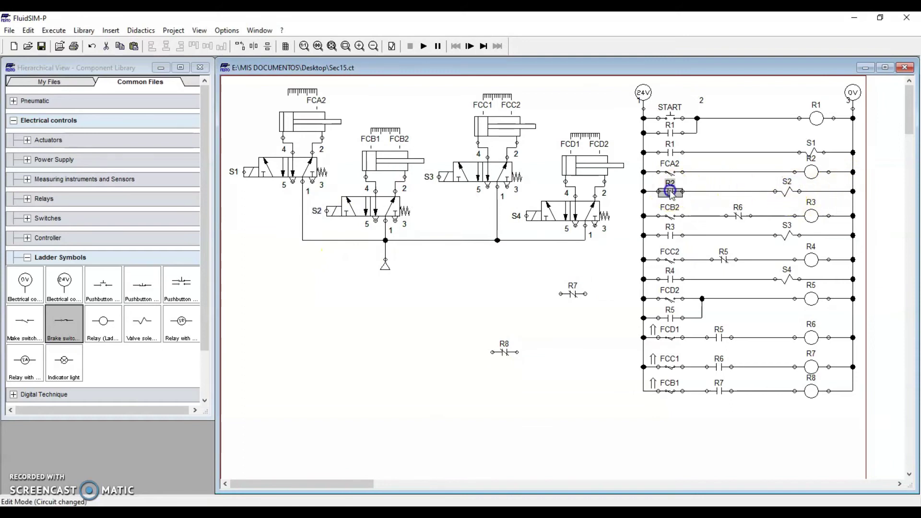
left_click(743, 172)
key("Delete")
left_click_drag(574, 293, 795, 172)
- Insert the R8 brake switch in series between the START/R1 junction and the R1 coil, replacing the existing line
left_click_drag(514, 355, 610, 295)
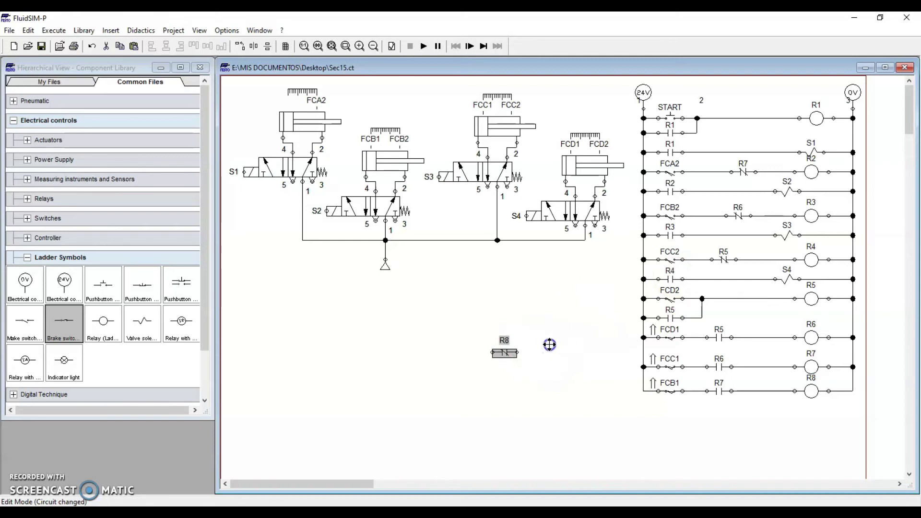
left_click(550, 345)
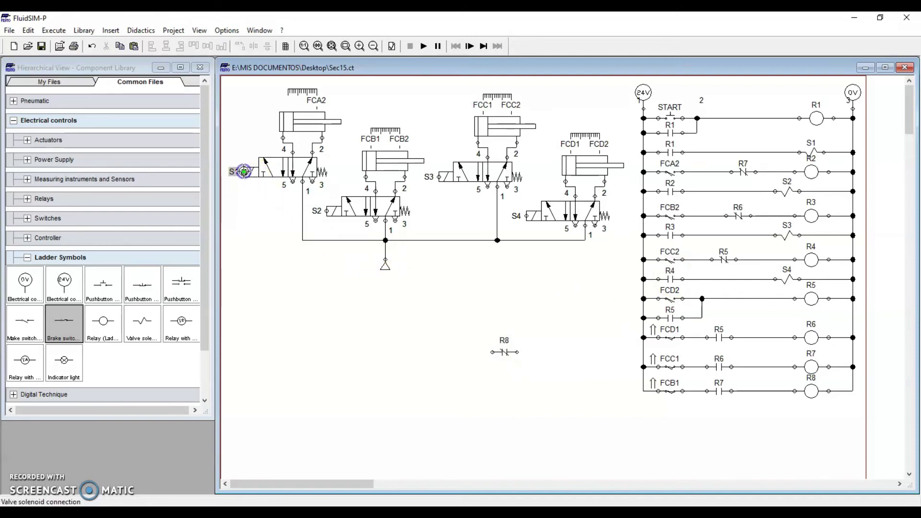
left_click(811, 152)
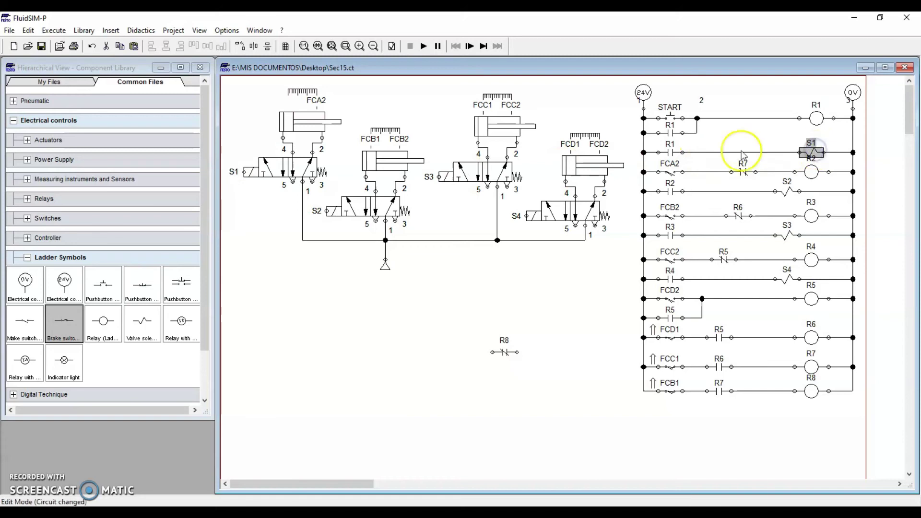
left_click(674, 146)
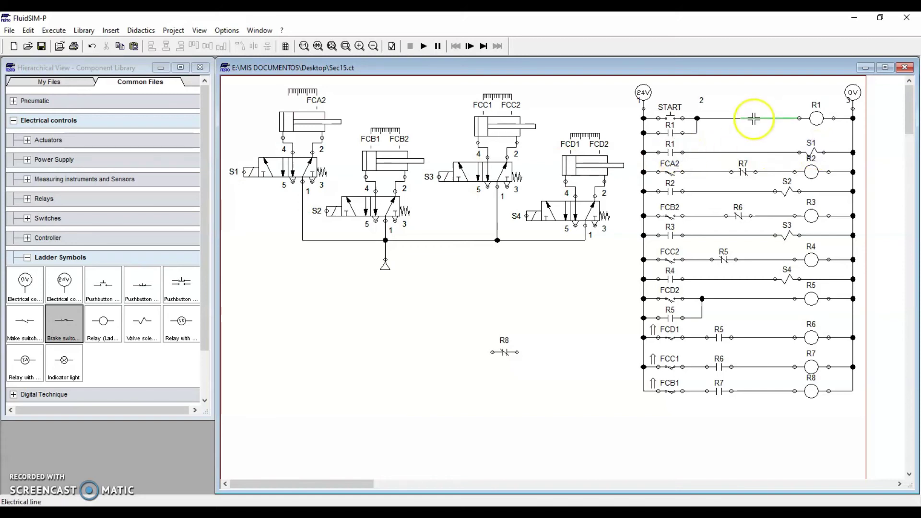
left_click_drag(504, 346, 758, 117)
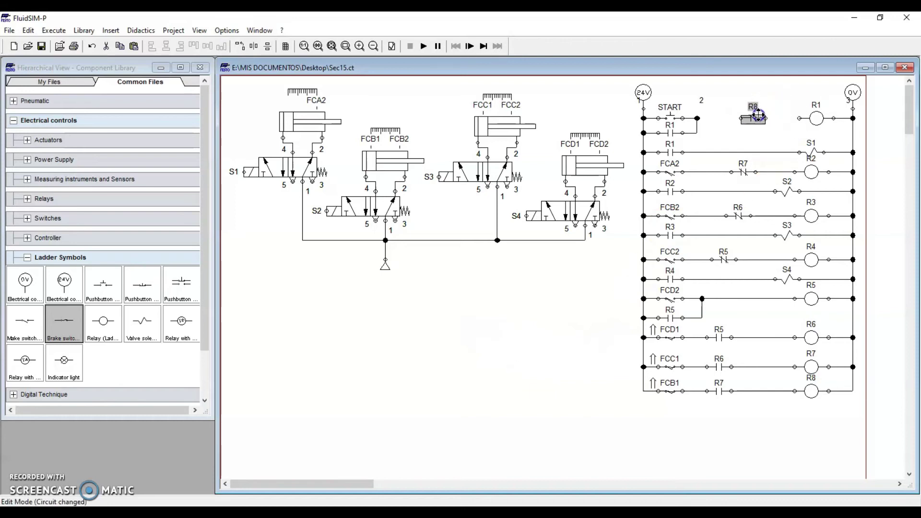
left_click(746, 139)
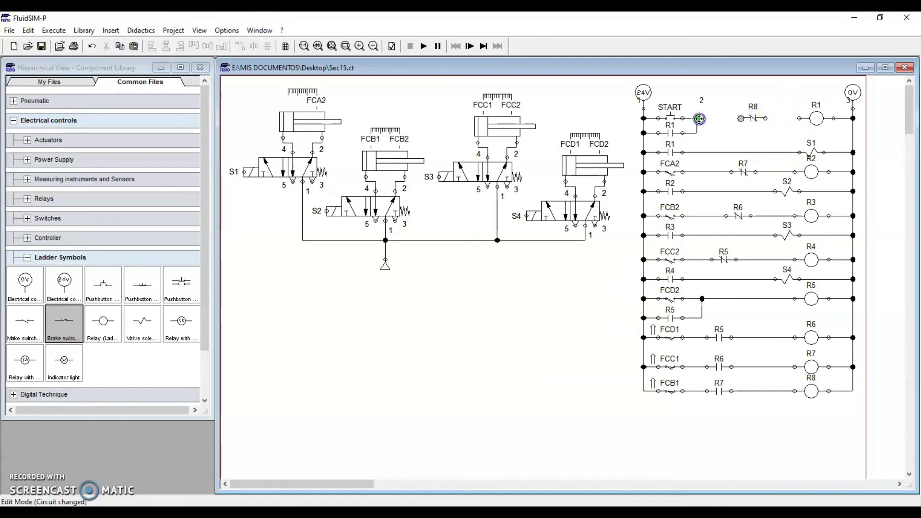
left_click_drag(799, 118, 799, 118)
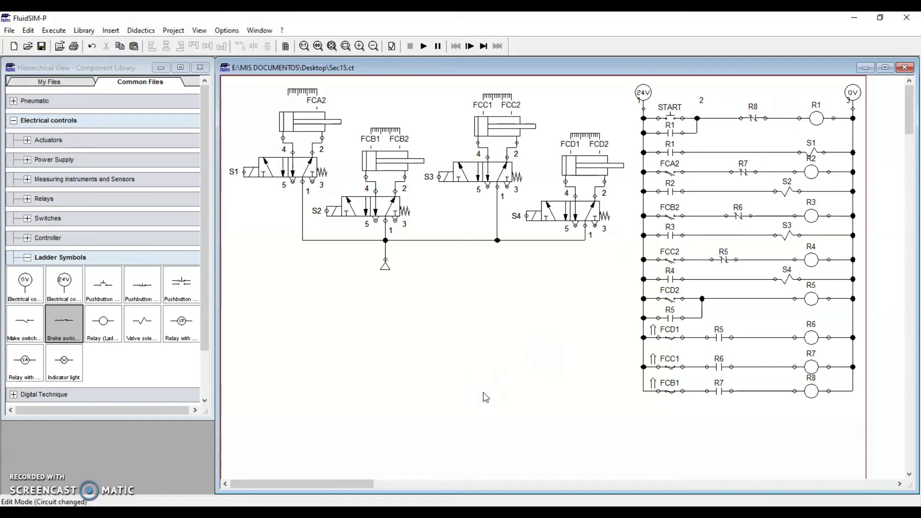
- Trace how FCC1 and R6 energise R7 and how the R7 break contact acts on R2 and solenoid S2
left_click(506, 127)
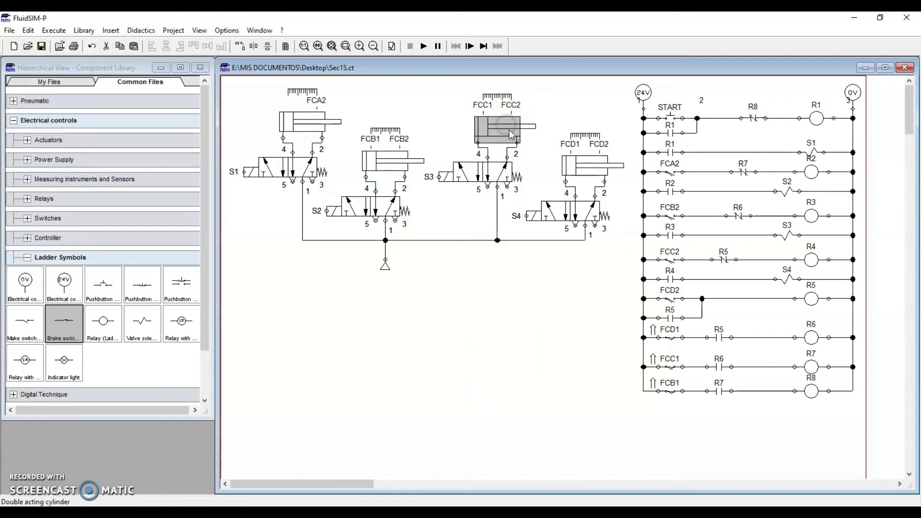
mouse_move(522, 130)
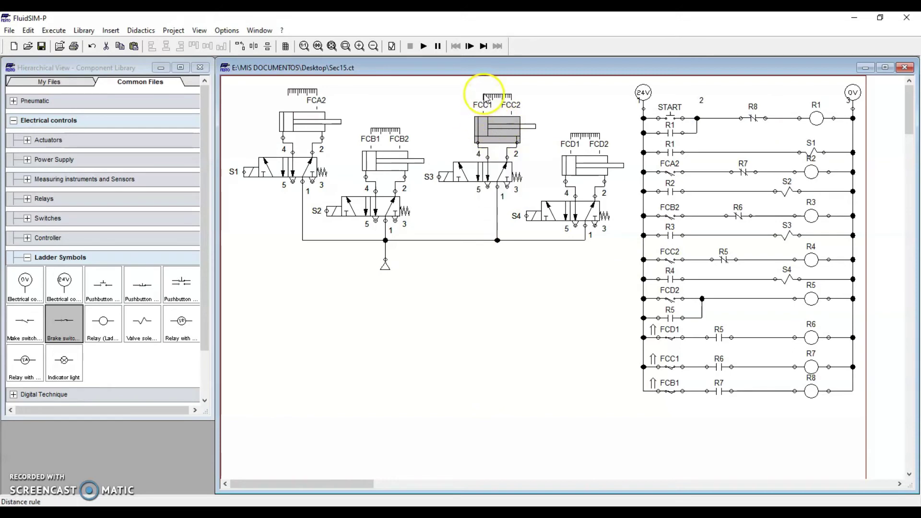
left_click(668, 371)
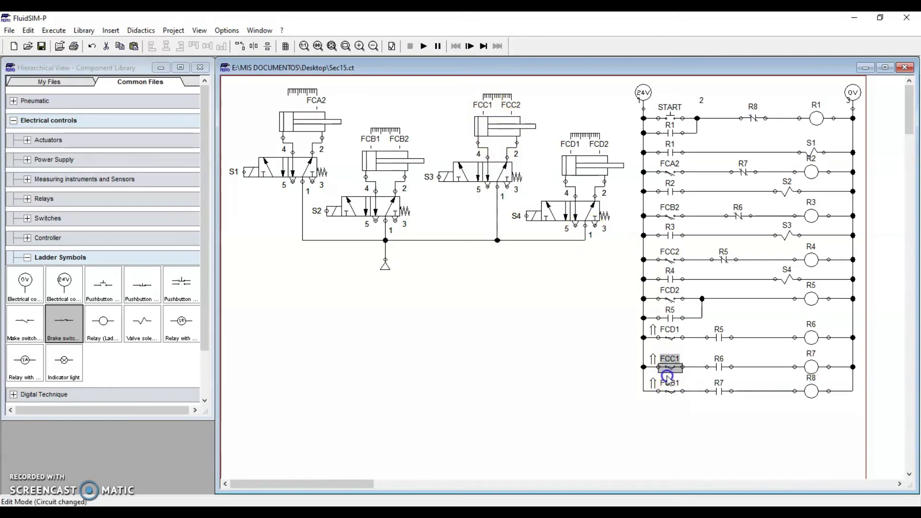
left_click(719, 366)
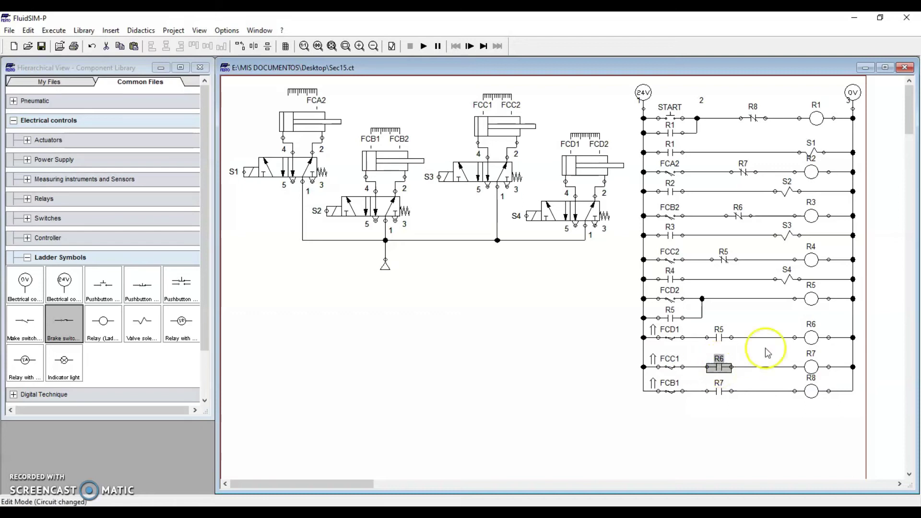
left_click(811, 337)
left_click(658, 365)
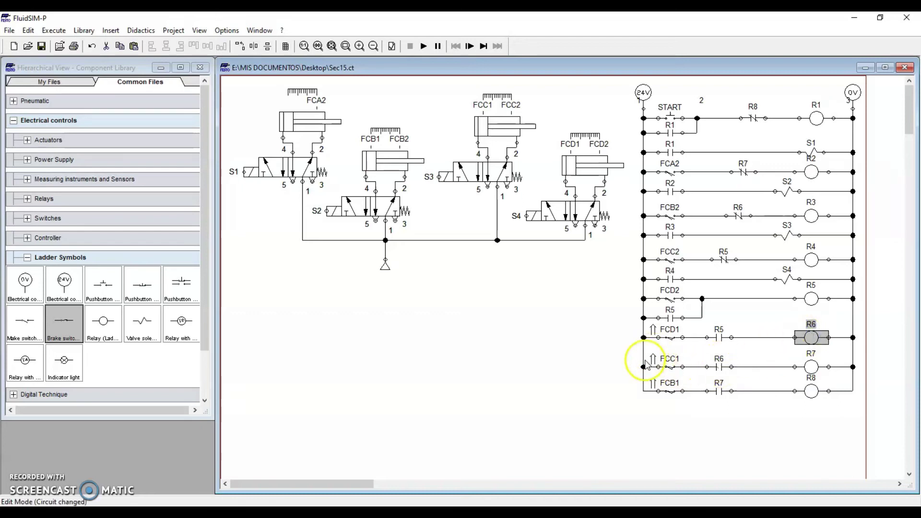
left_click(811, 367)
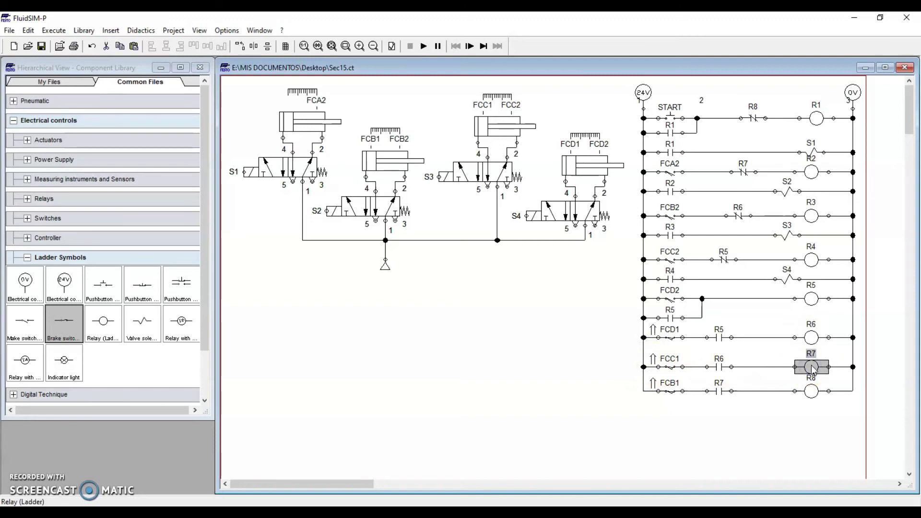
left_click(811, 367)
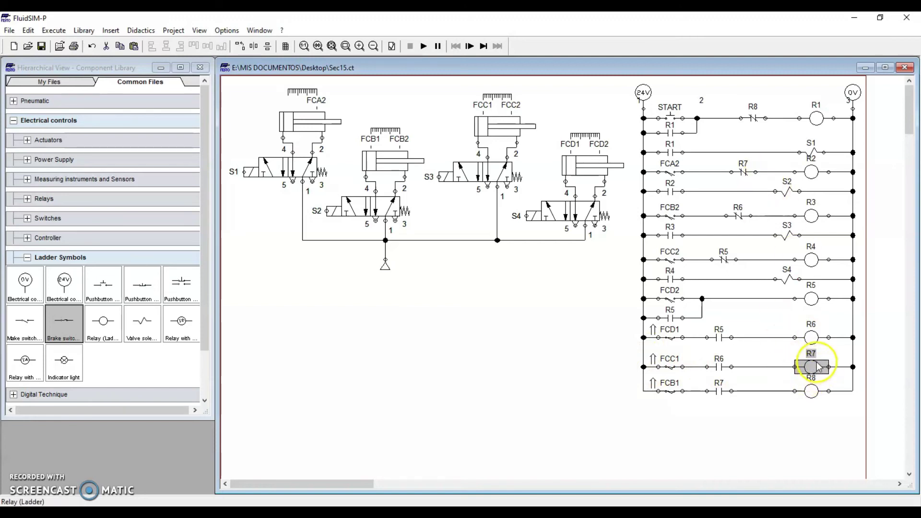
left_click(743, 172)
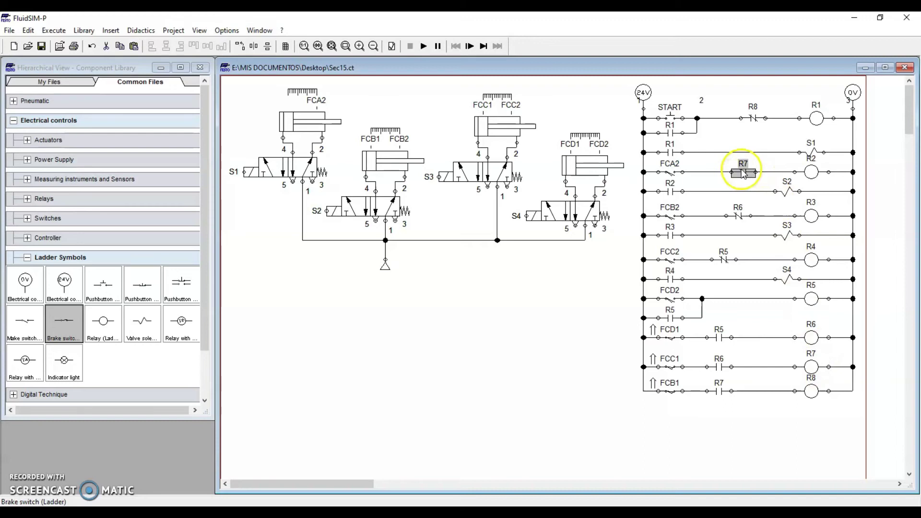
left_click(812, 172)
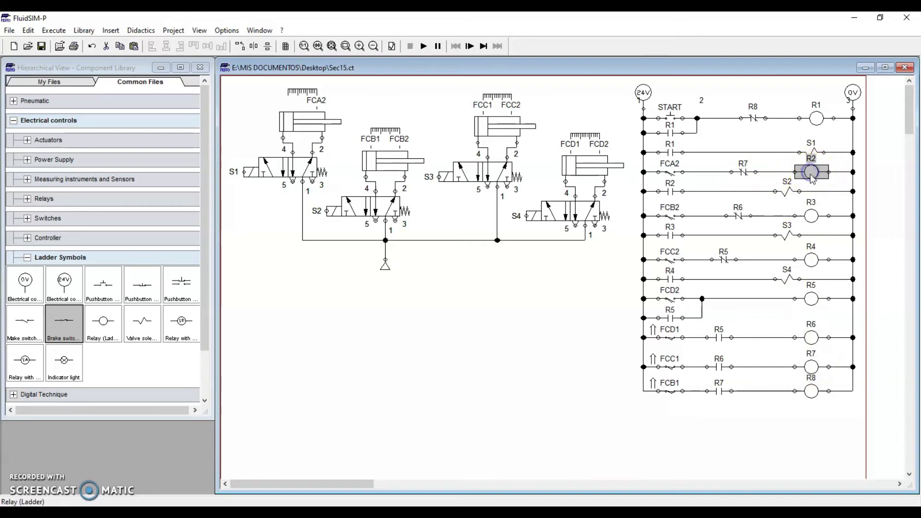
left_click(673, 191)
left_click(790, 192)
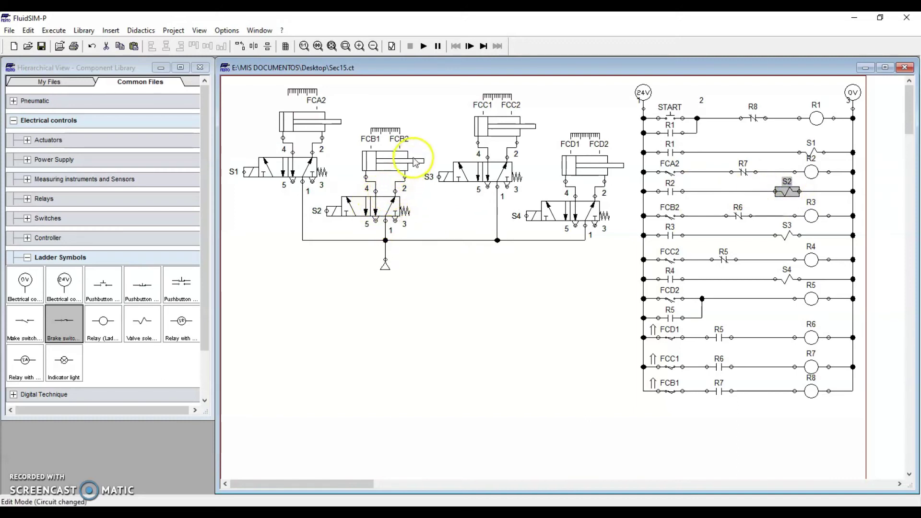
- Trace how the second cylinder's retraction actuates FCB1 and, with the R7 contact, energises relay R8
mouse_move(366, 163)
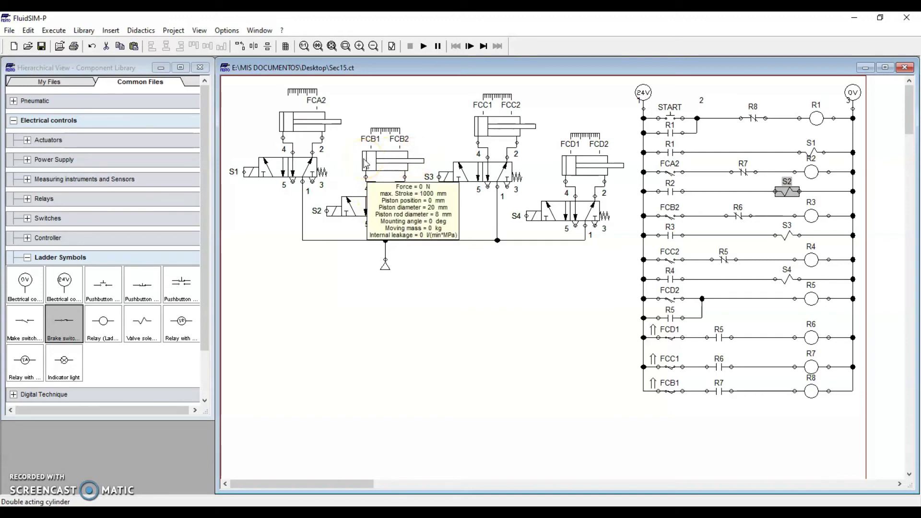
left_click(370, 162)
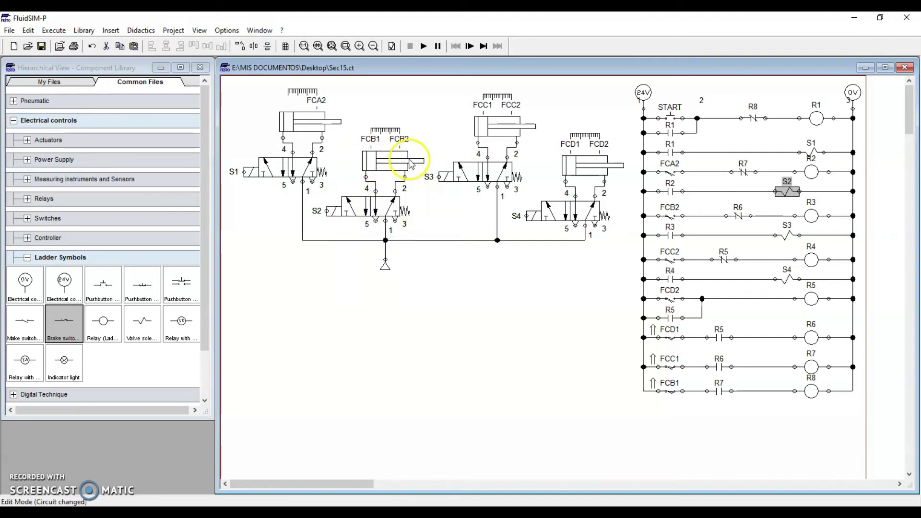
left_click(372, 136)
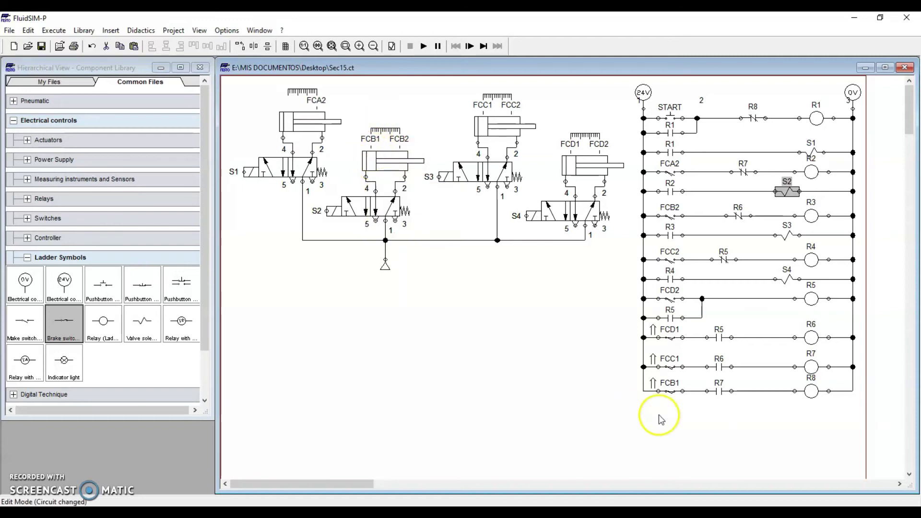
left_click(671, 392)
left_click(718, 393)
left_click(813, 367)
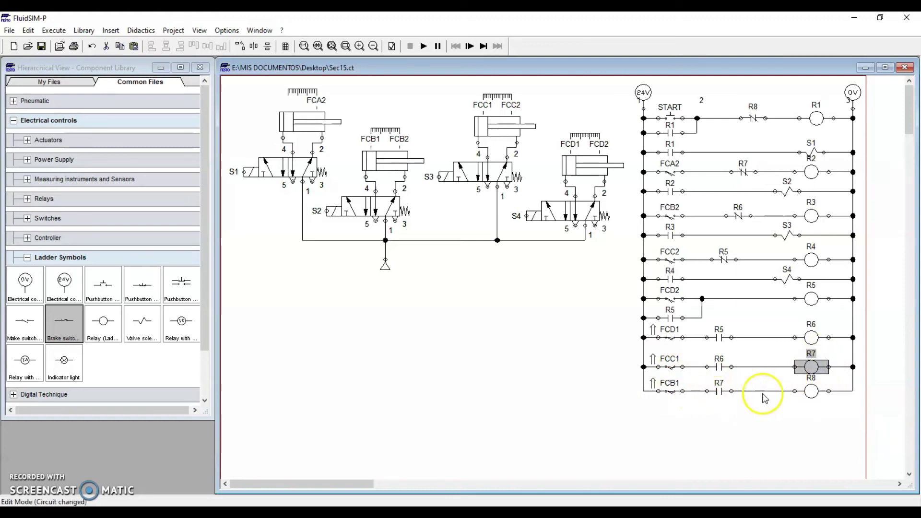
left_click(811, 392)
left_click(812, 394)
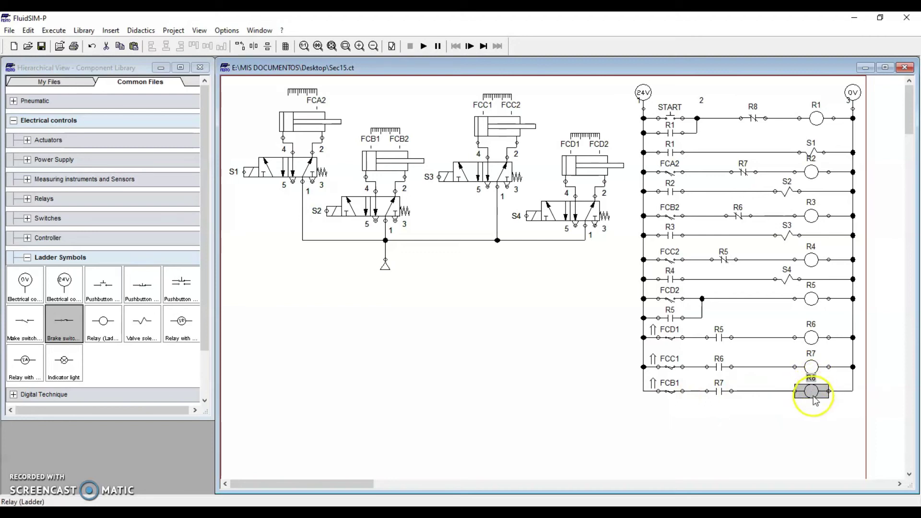
- Trace how the R8 break contact acts on relay R1, solenoid S1 and the first cylinder
left_click(755, 120)
left_click(822, 119)
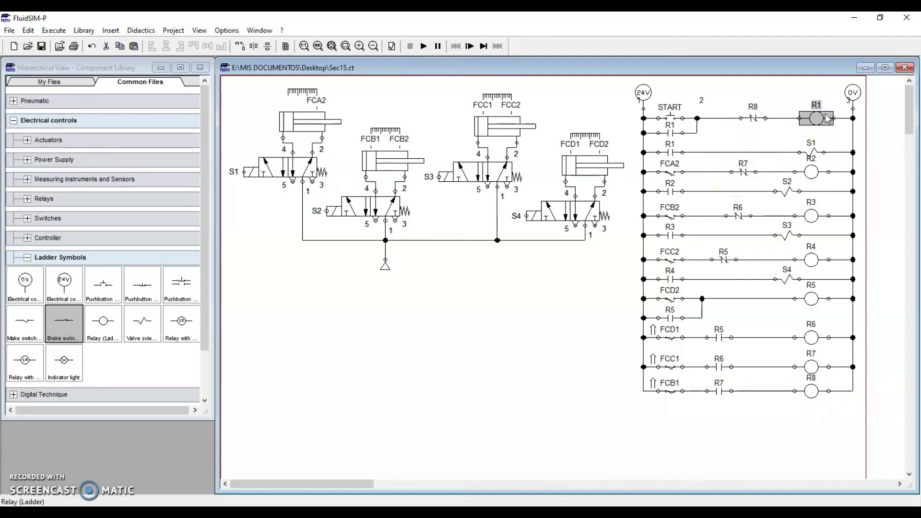
left_click(671, 153)
left_click(811, 152)
left_click(459, 158)
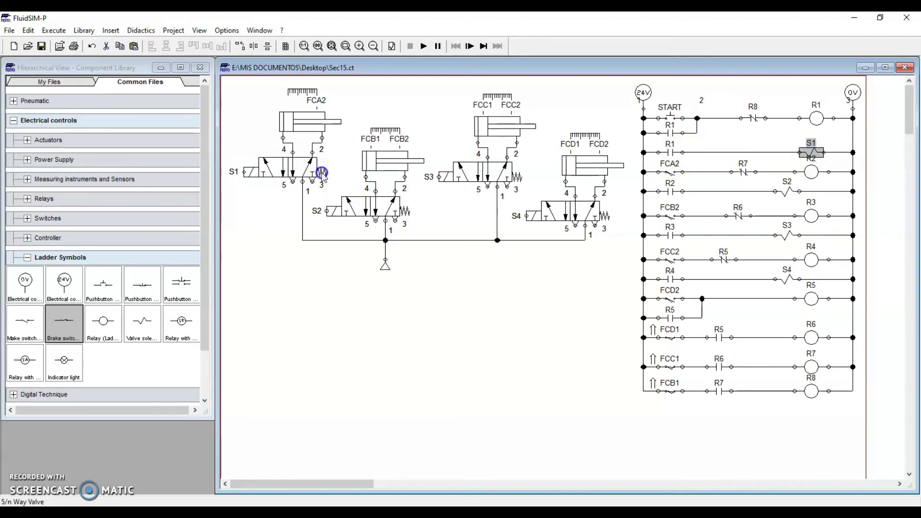
left_click(318, 123)
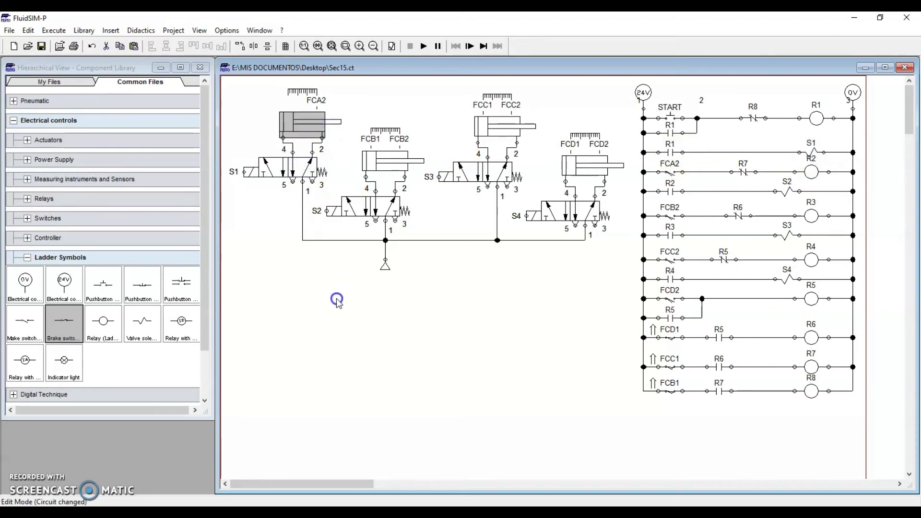
- Simulate the circuit, actuate START for a full cycle and once more for a second cycle, and stop the simulation
left_click(423, 47)
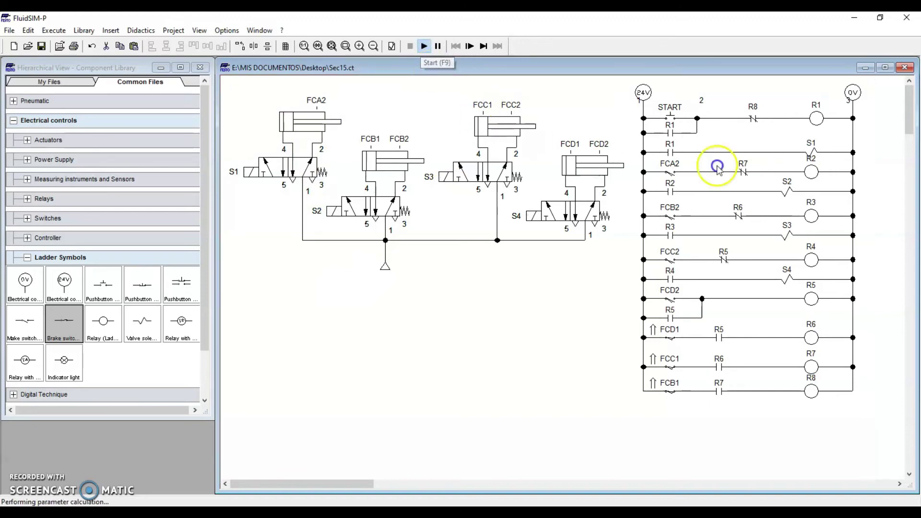
left_click(670, 115)
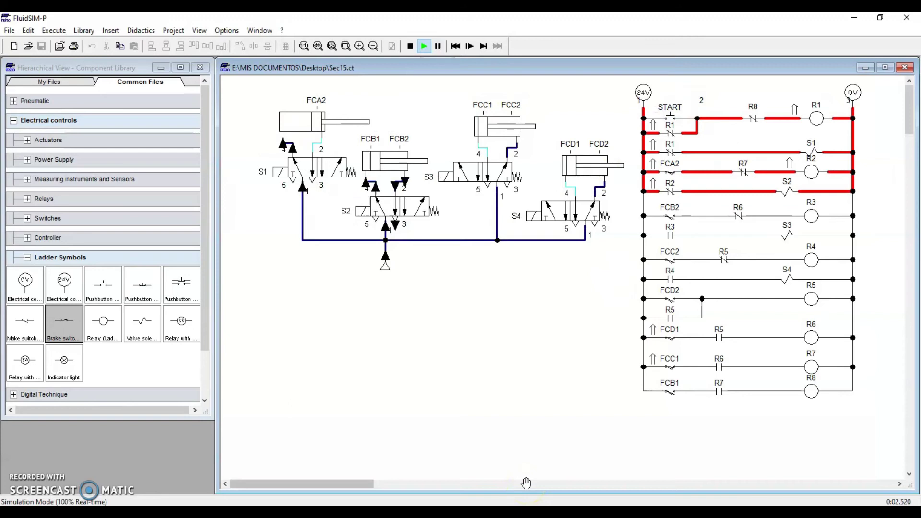
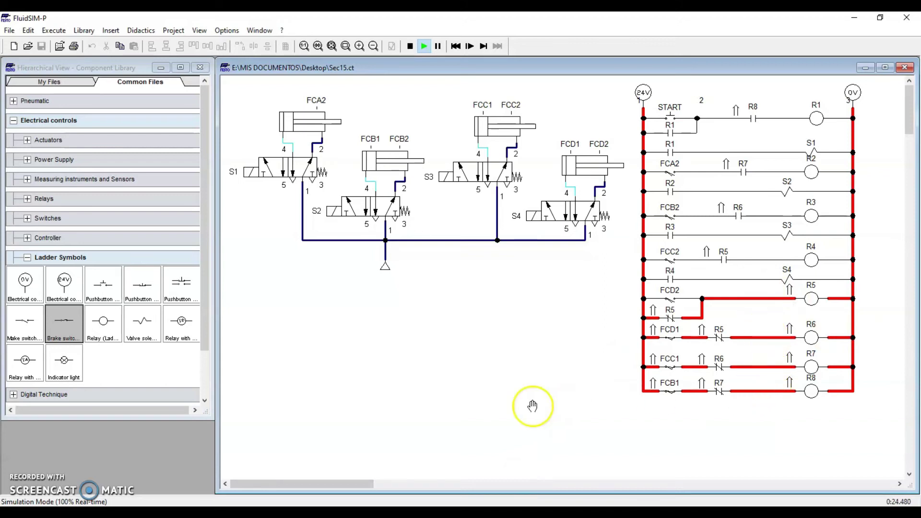
left_click(674, 113)
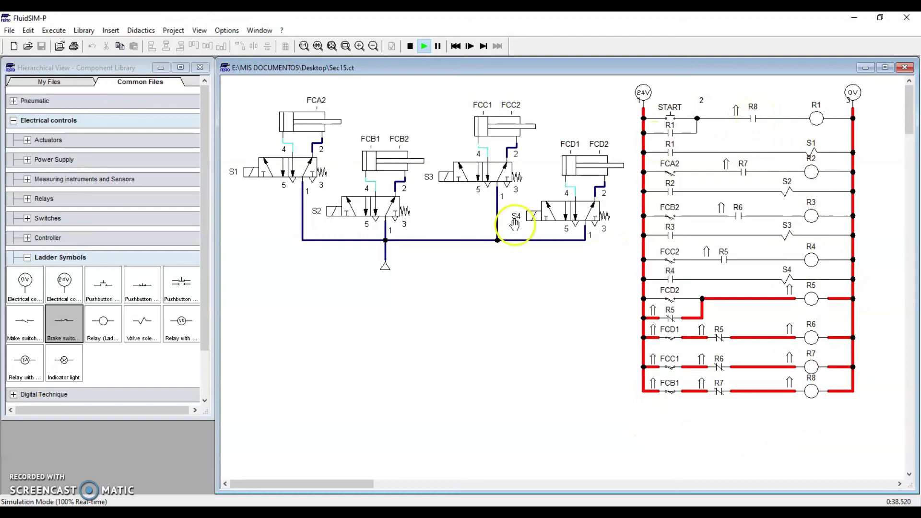
left_click(410, 47)
- Add the actuating label FCA1 to the first cylinder, with its position beginning at 0 mm
left_click_drag(103, 321, 370, 390)
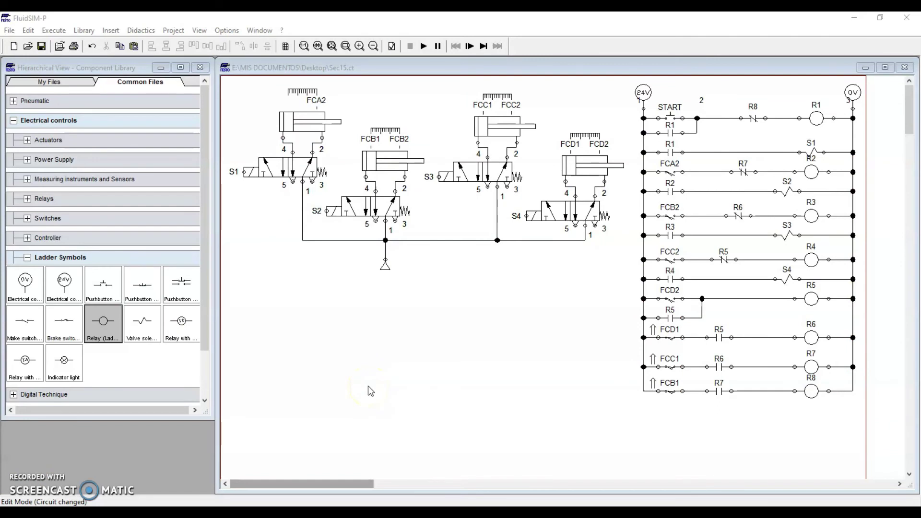
left_click(304, 126)
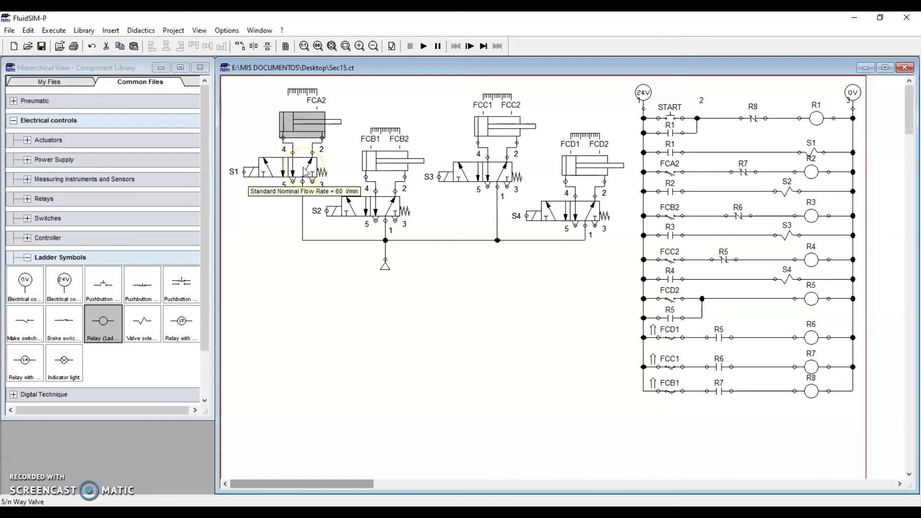
double_click(303, 126)
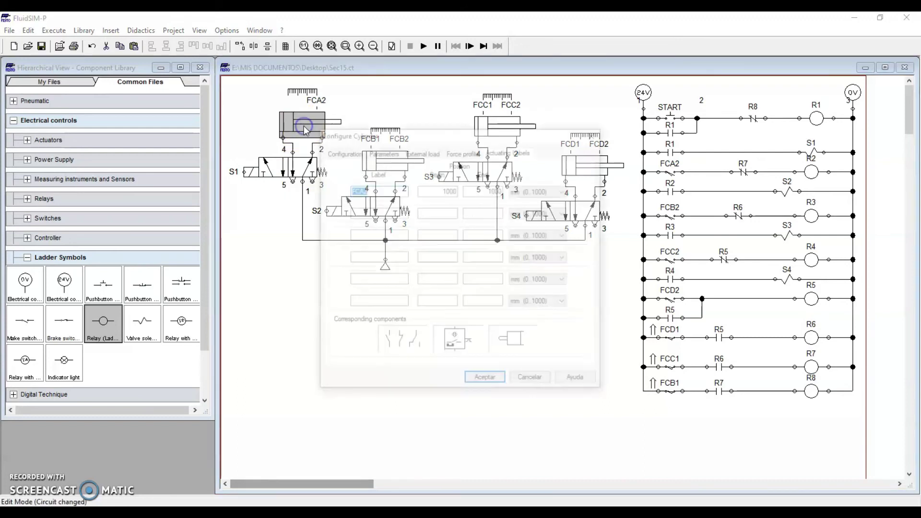
left_click(378, 213)
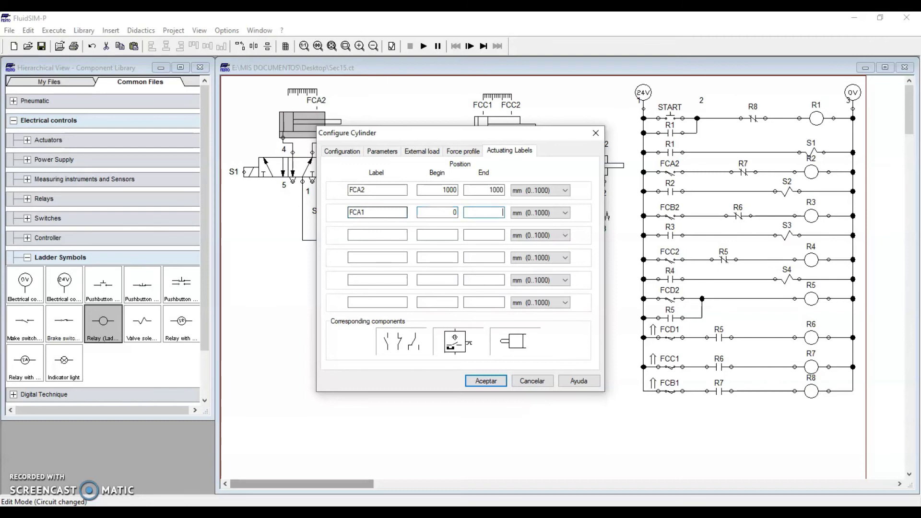
key("Return")
left_click(419, 419)
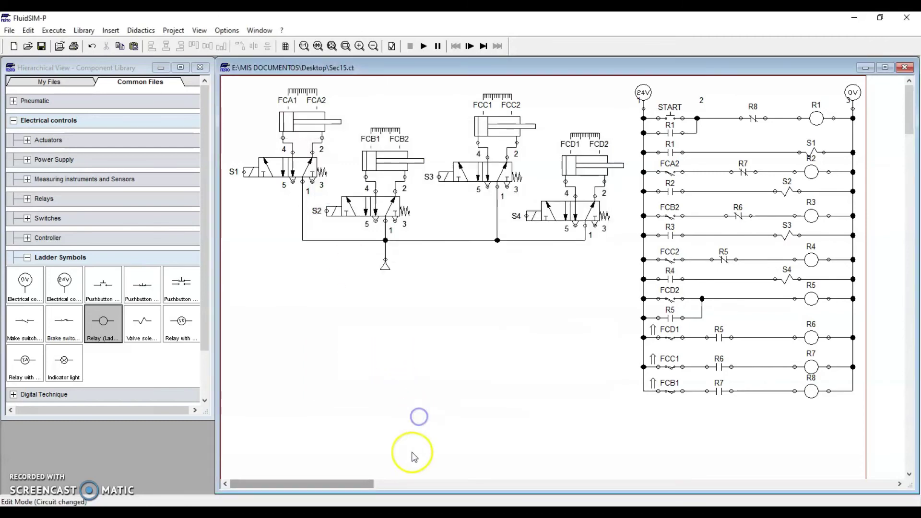
- Place a ladder make switch below FCB1 and label it FCA1
left_click_drag(24, 321, 671, 416)
double_click(674, 412)
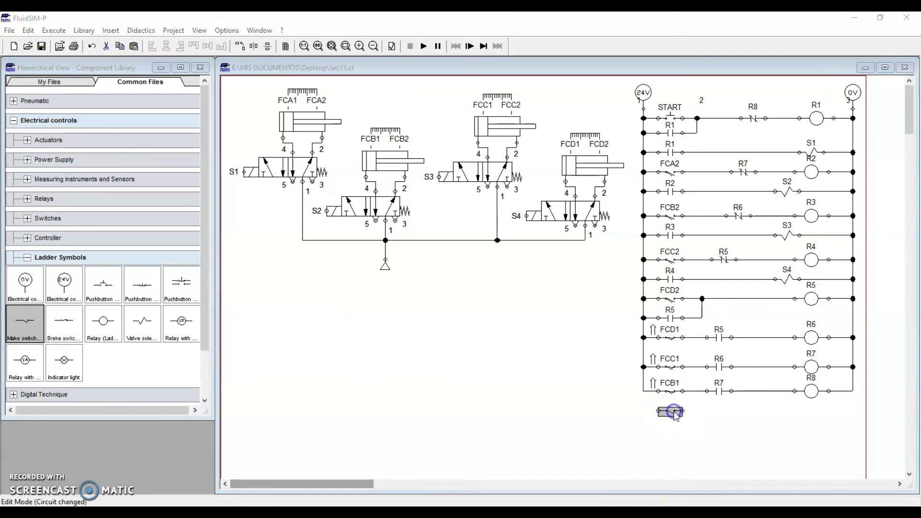
type("FCA1")
key("Return")
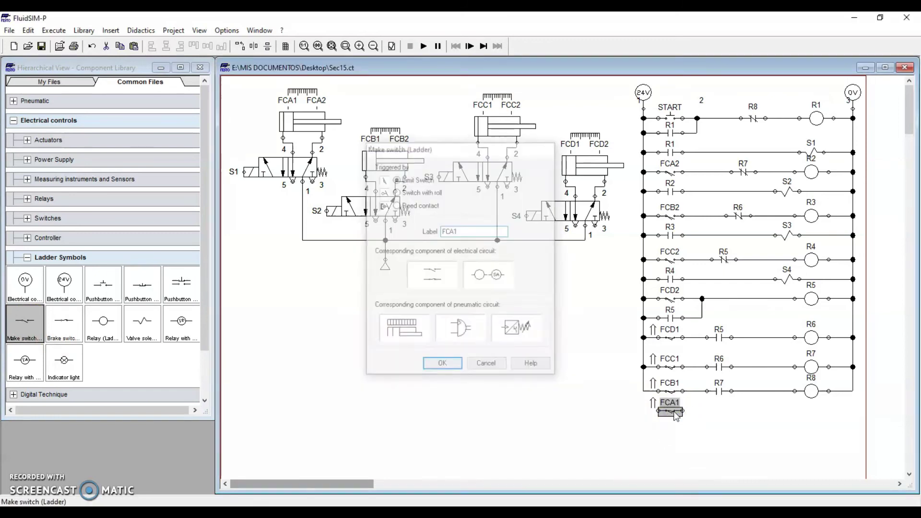
left_click(629, 428)
- Place a ladder relay coil labelled R9 below R8 and align the FCA1 switch level with it
left_click_drag(104, 321, 807, 415)
double_click(813, 416)
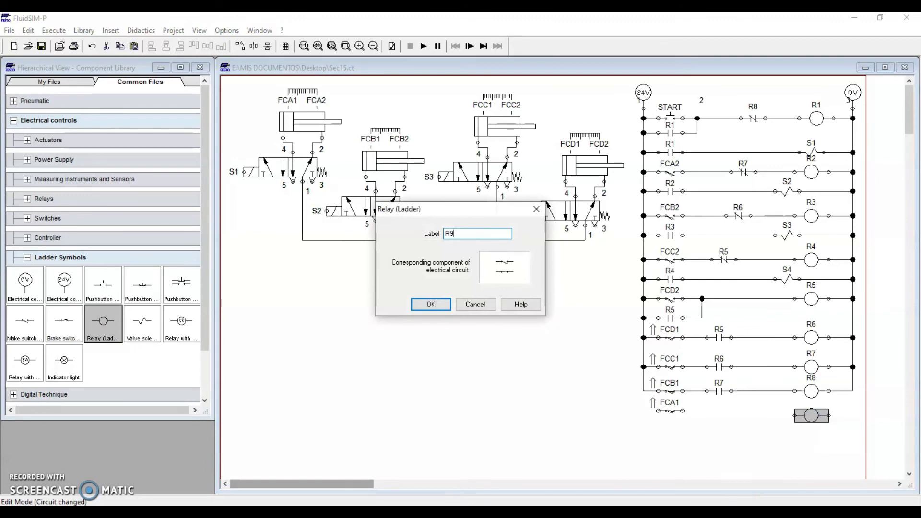
key("Return")
left_click(693, 434)
left_click_drag(670, 411, 669, 416)
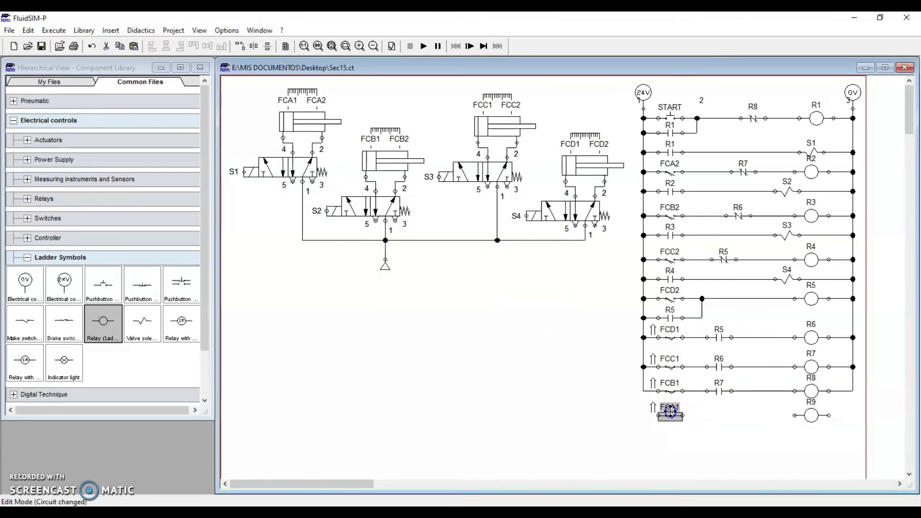
left_click(670, 444)
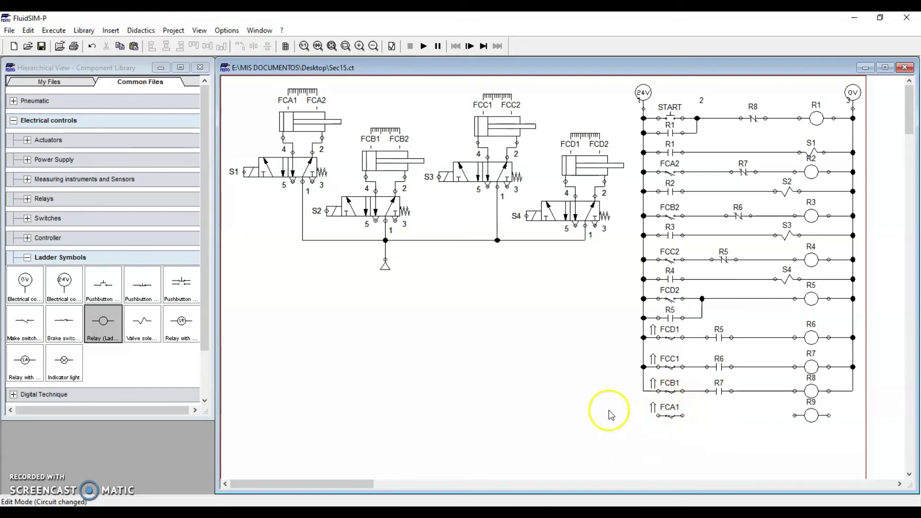
- Place a ladder make switch labelled R8 between the FCA1 switch and the R9 coil
left_click_drag(25, 320, 395, 401)
left_click_drag(728, 422, 719, 417)
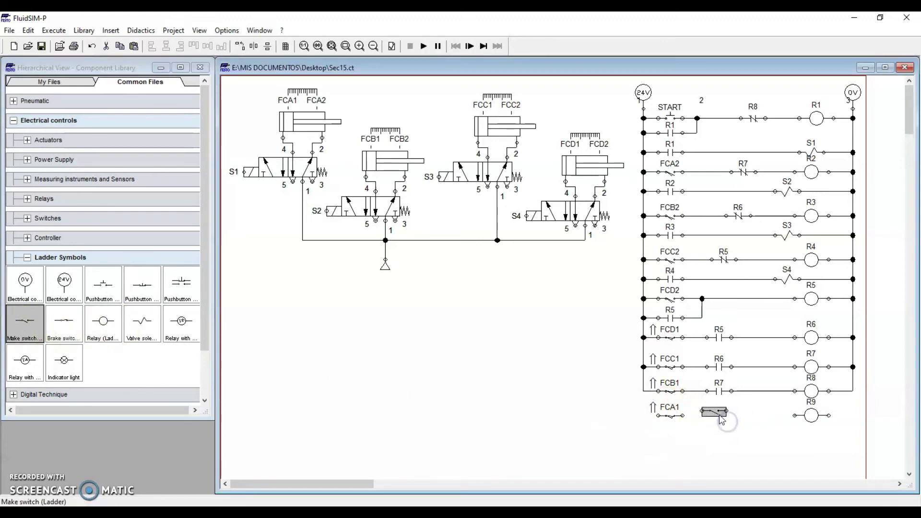
double_click(719, 417)
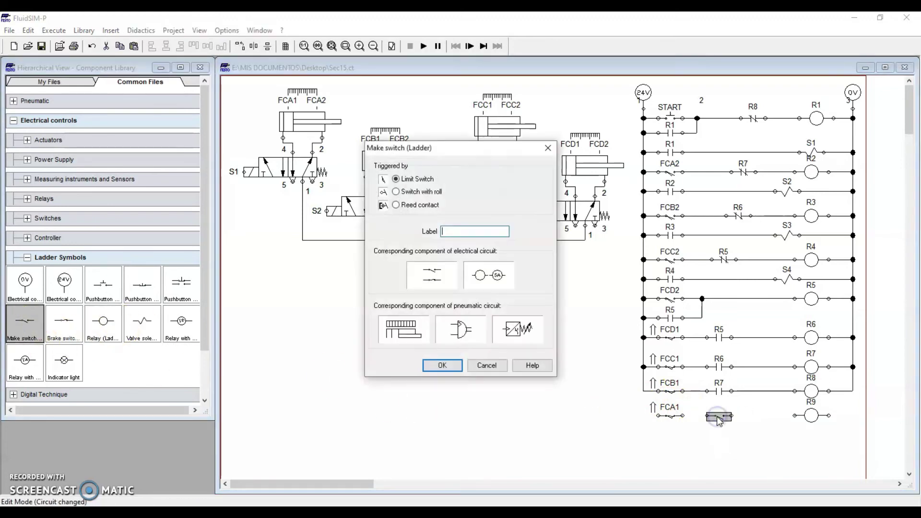
key("Return")
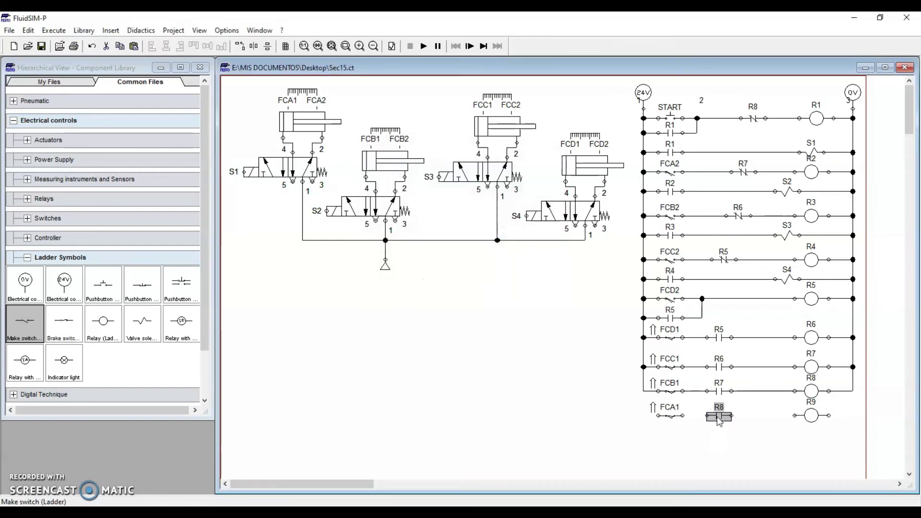
left_click(811, 390)
left_click(693, 435)
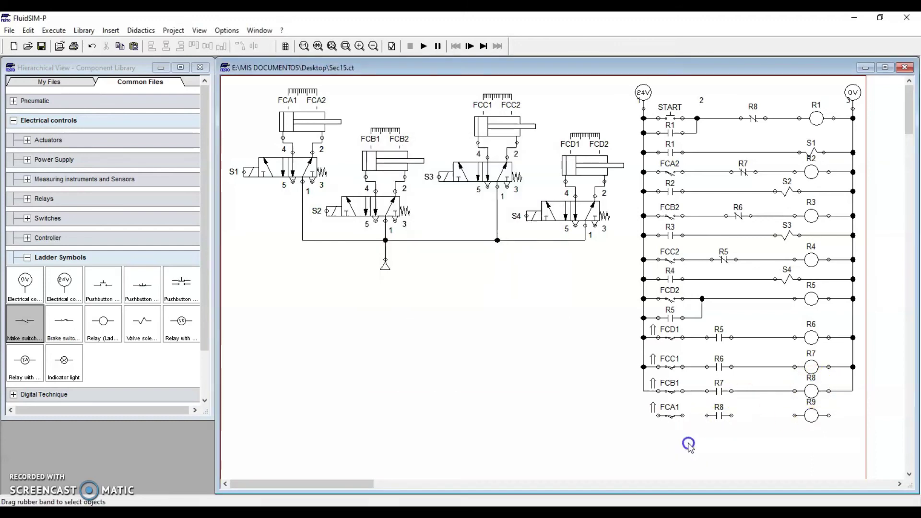
- Wire FCA1, the R8 contact and the R9 coil in series between the 24 V and 0 V rails
left_click(660, 425)
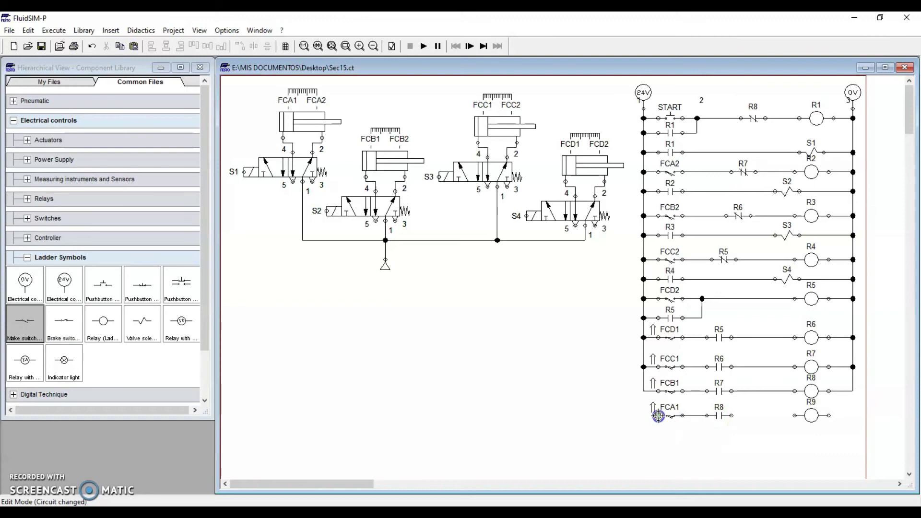
left_click_drag(644, 391, 657, 416)
left_click_drag(829, 415, 853, 392)
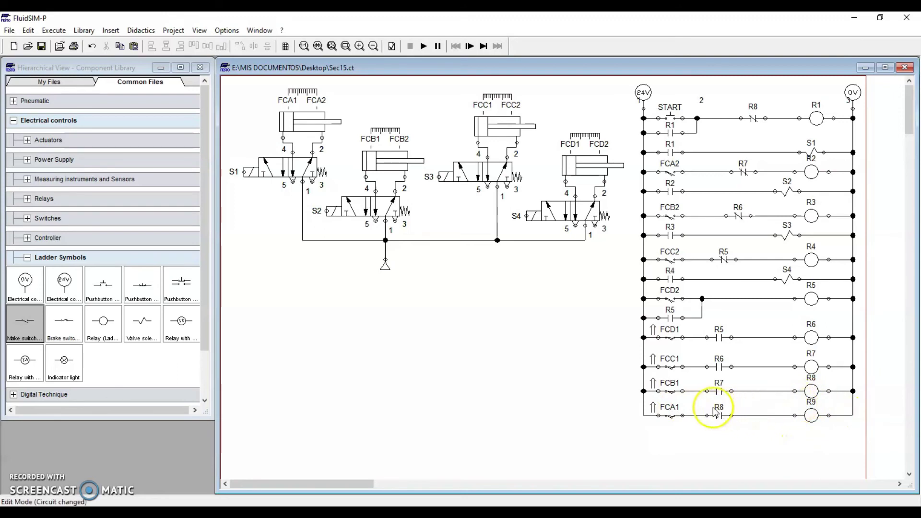
- Place a ladder brake switch labelled R9 in the free area beside the ladder diagram
left_click_drag(78, 330, 564, 360)
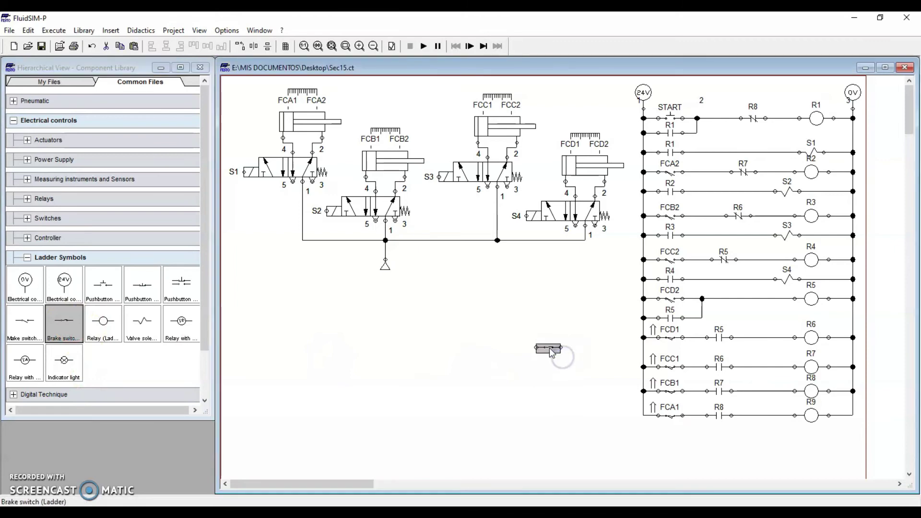
double_click(548, 347)
type("R9")
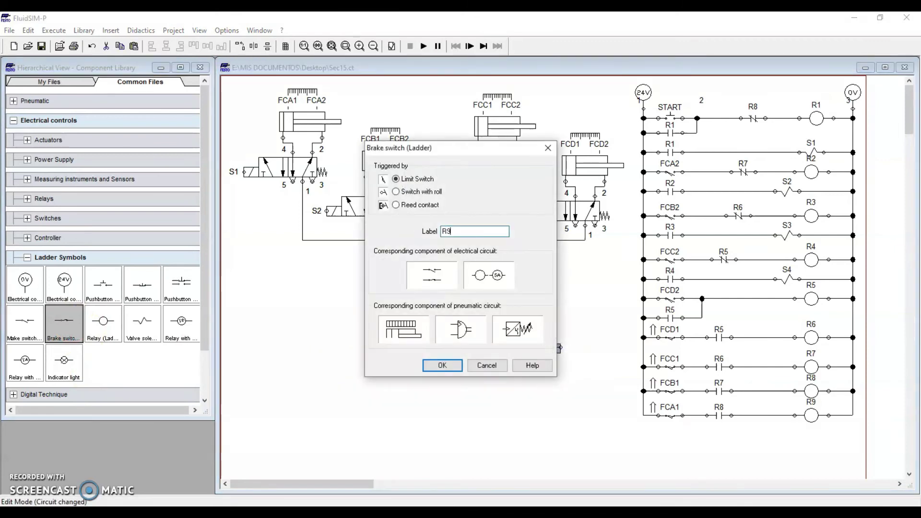
key("Return")
left_click_drag(544, 349, 578, 333)
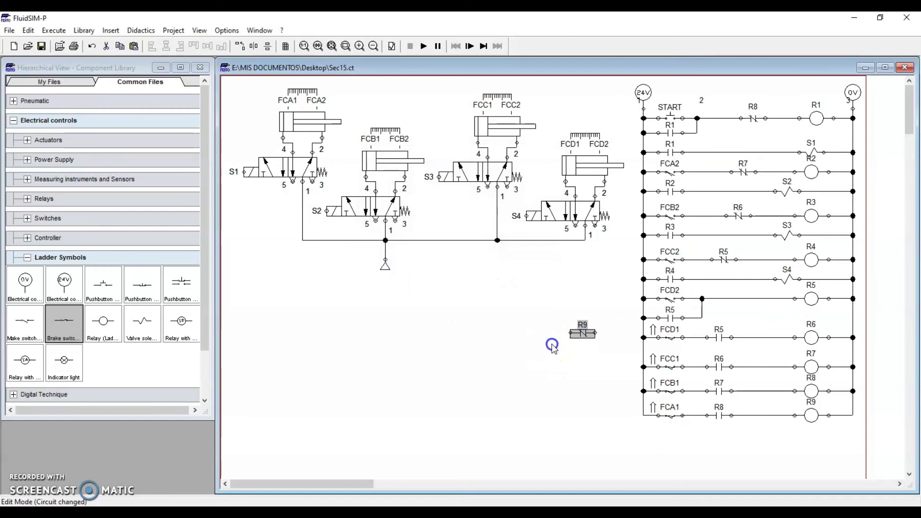
- Replace the line between the FCD2/R5 junction and the R5 coil with the R9 brake switch, wired in series
left_click(811, 299)
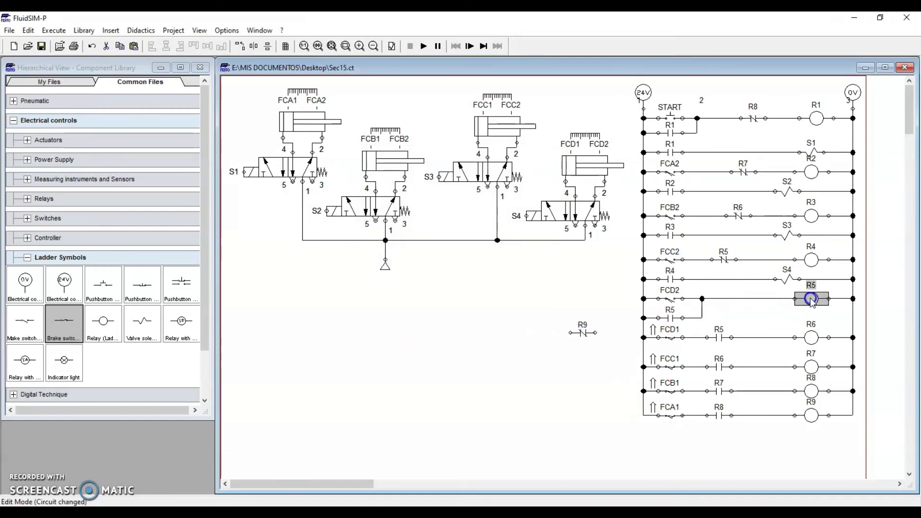
left_click(812, 337)
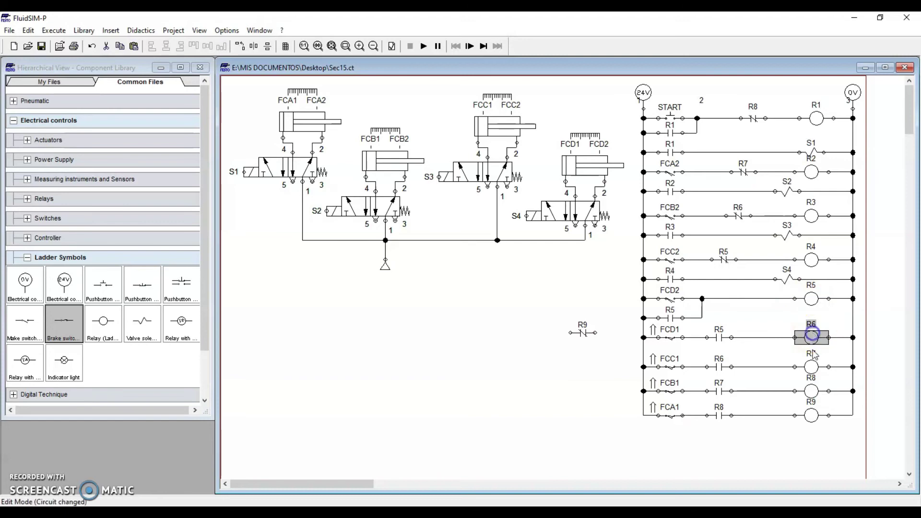
left_click(811, 366)
left_click(811, 391)
left_click(546, 390)
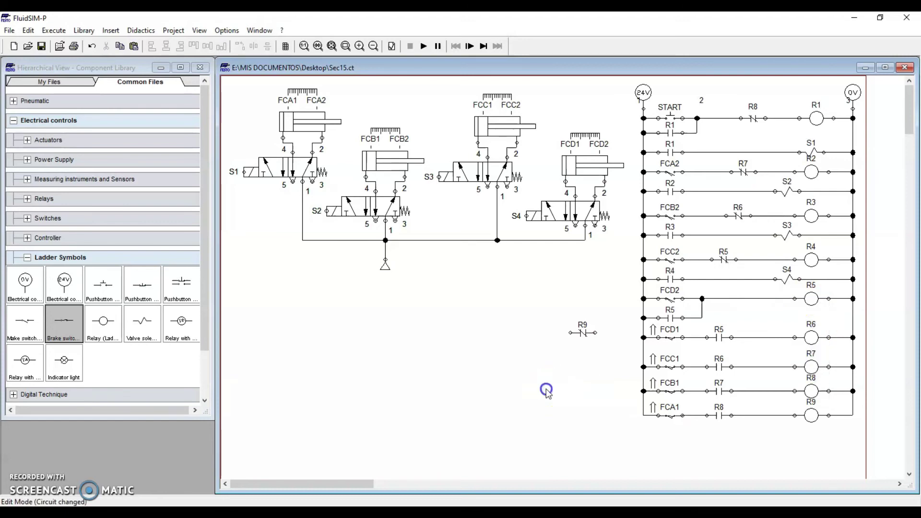
left_click(750, 299)
key("Delete")
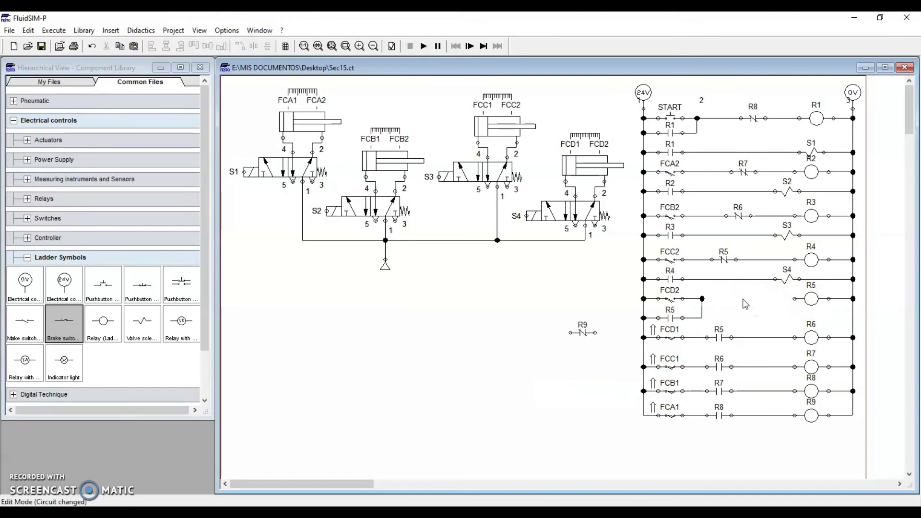
mouse_move(582, 332)
left_mouse_down()
mouse_move(755, 298)
mouse_move(702, 298)
left_mouse_up()
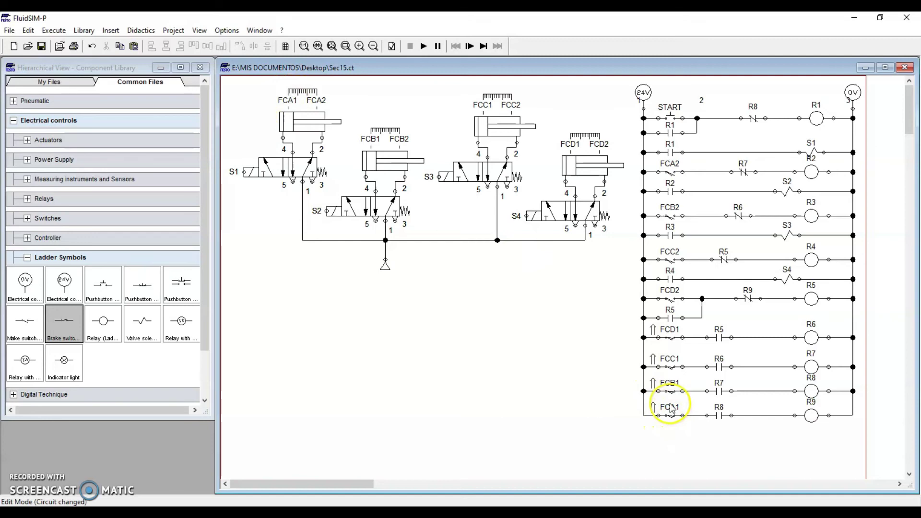
- Trace how the R8 contact in the FCA1 rung energises R9 and how the R9 break contact acts on R5
left_click(718, 416)
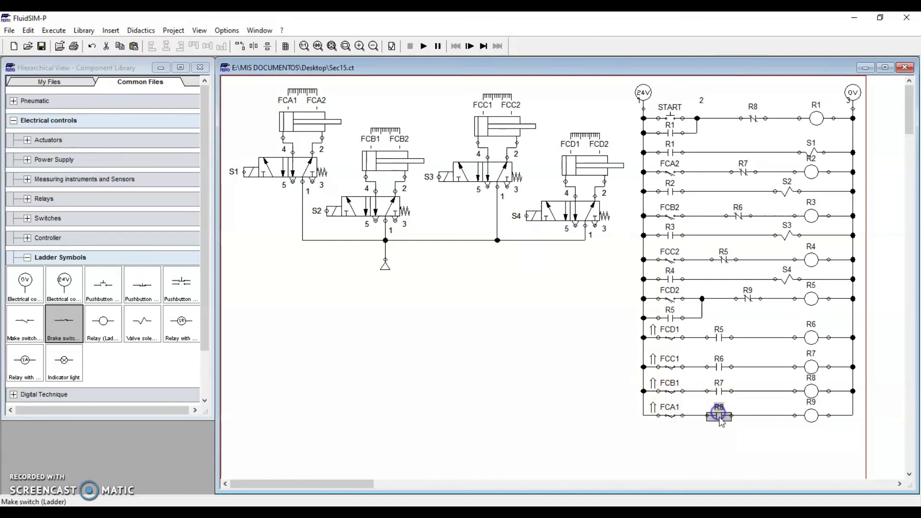
left_click(811, 391)
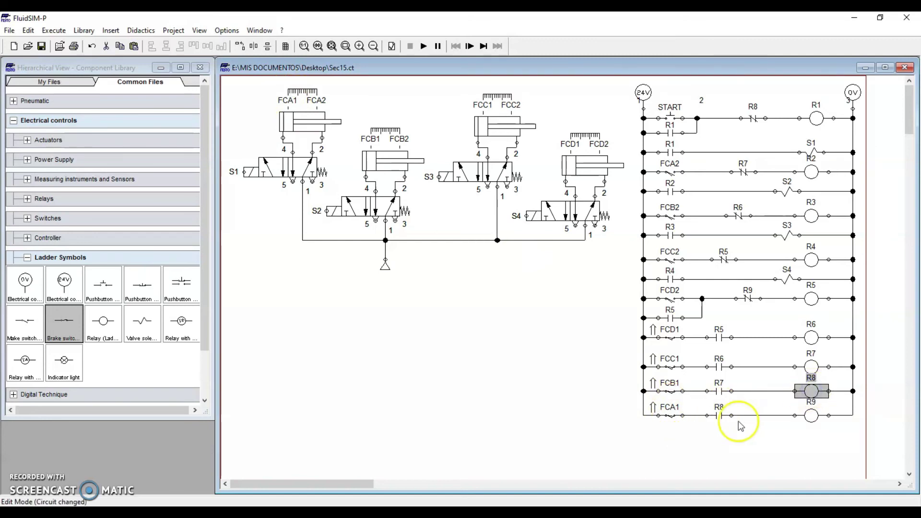
left_click(812, 416)
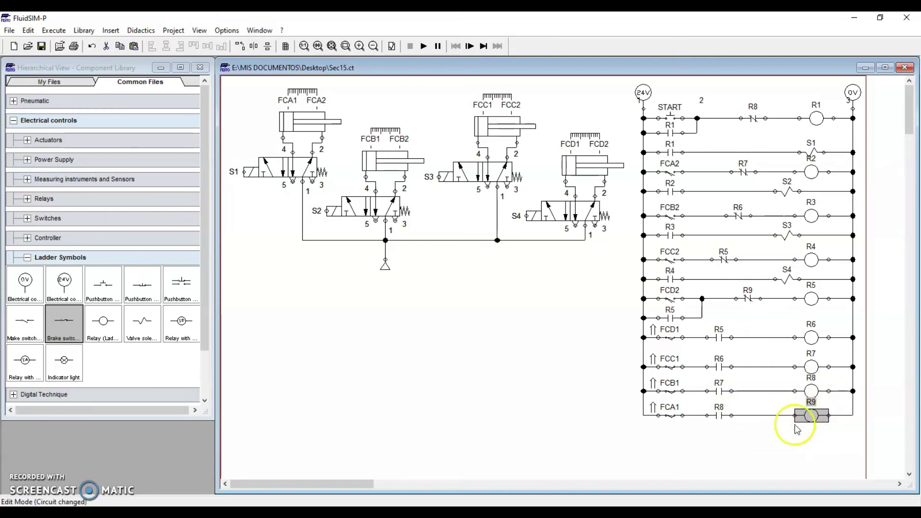
left_click(748, 298)
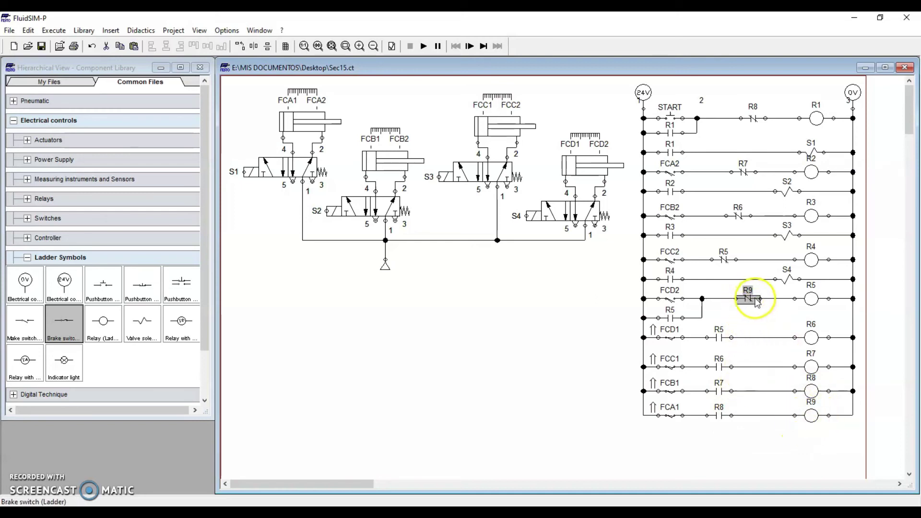
- Trace the relay chain from R5 through R6, R7 and R8 to R9 across the FCD1, FCC1, FCB1 and FCA1 rungs
left_click(811, 300)
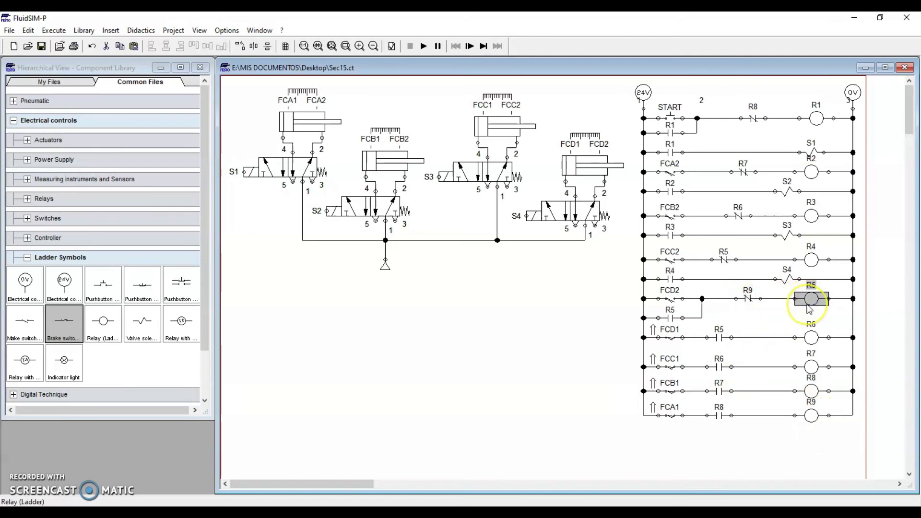
left_click(719, 338)
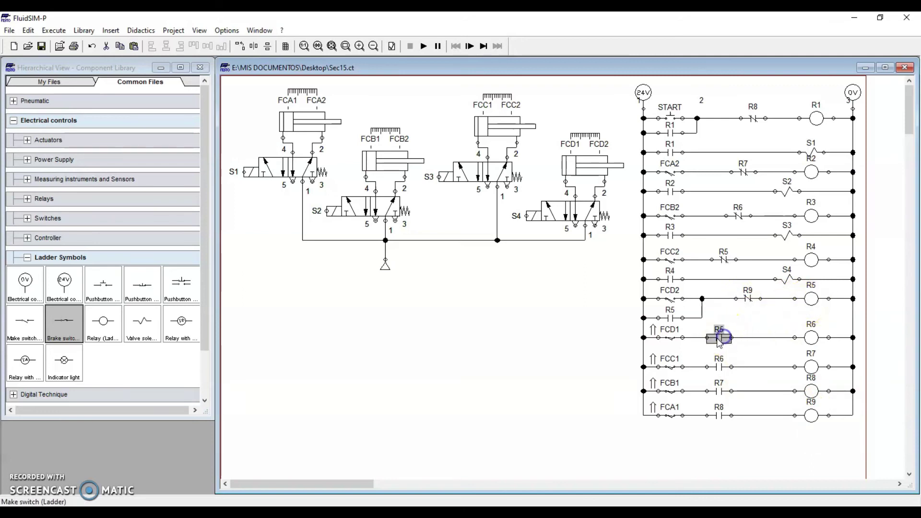
left_click(814, 336)
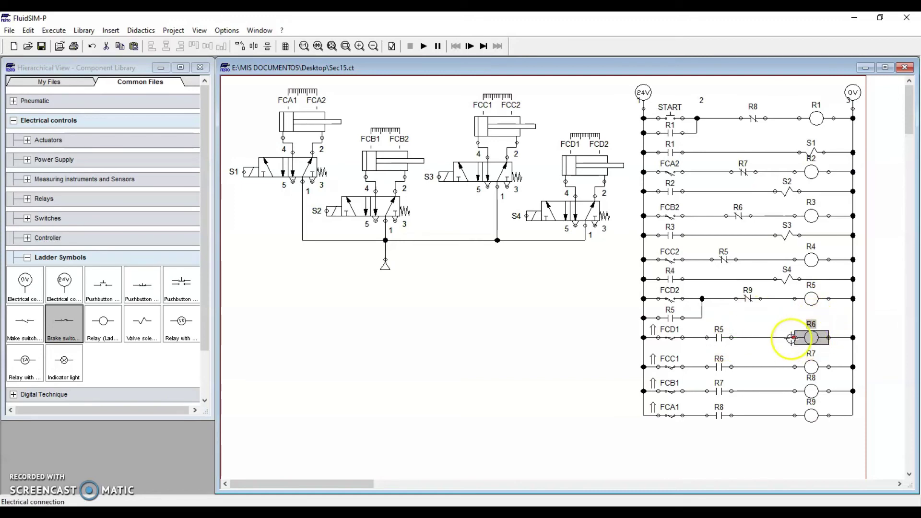
left_click(718, 367)
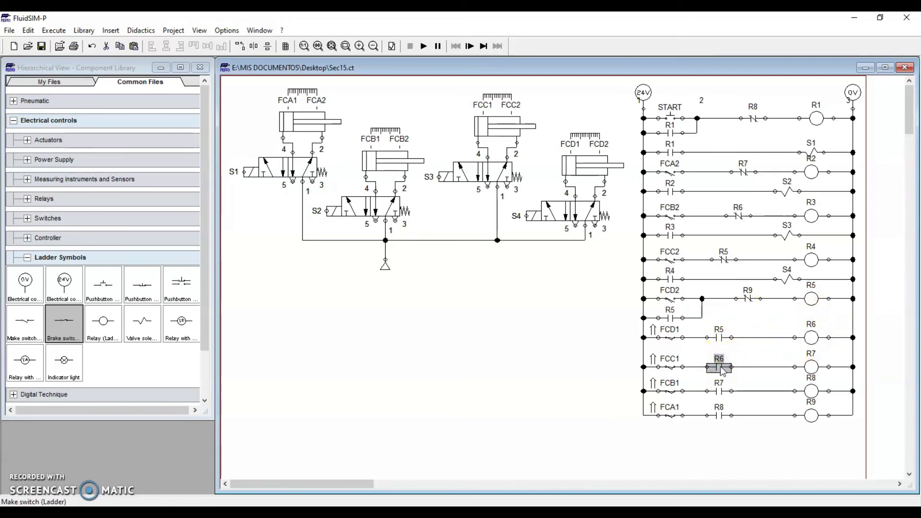
left_click(813, 367)
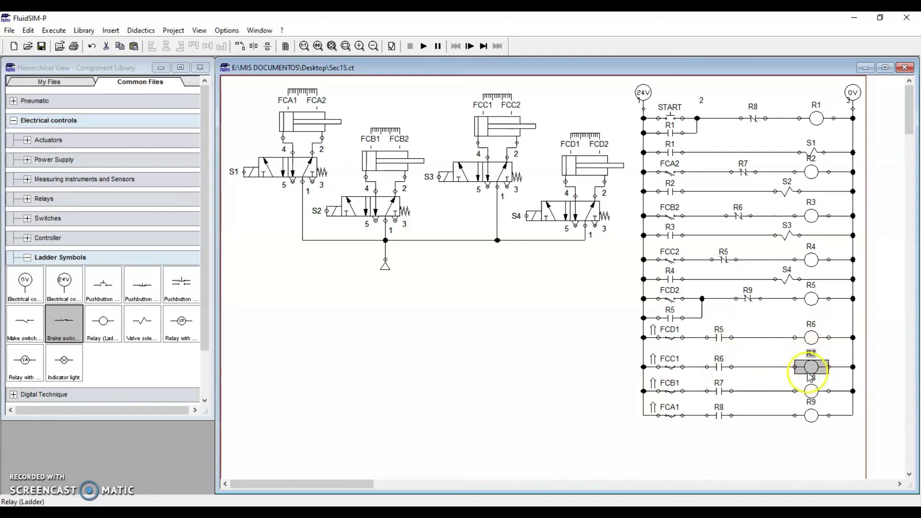
left_click(719, 391)
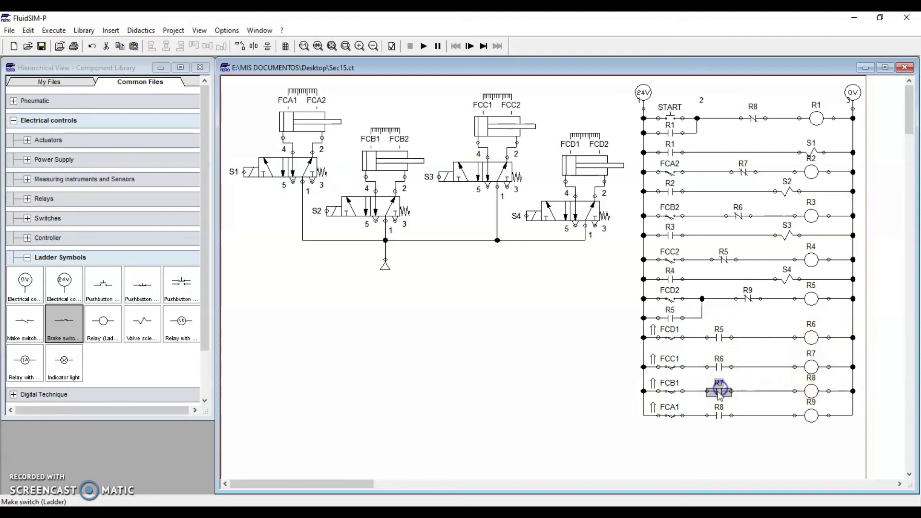
left_click(816, 388)
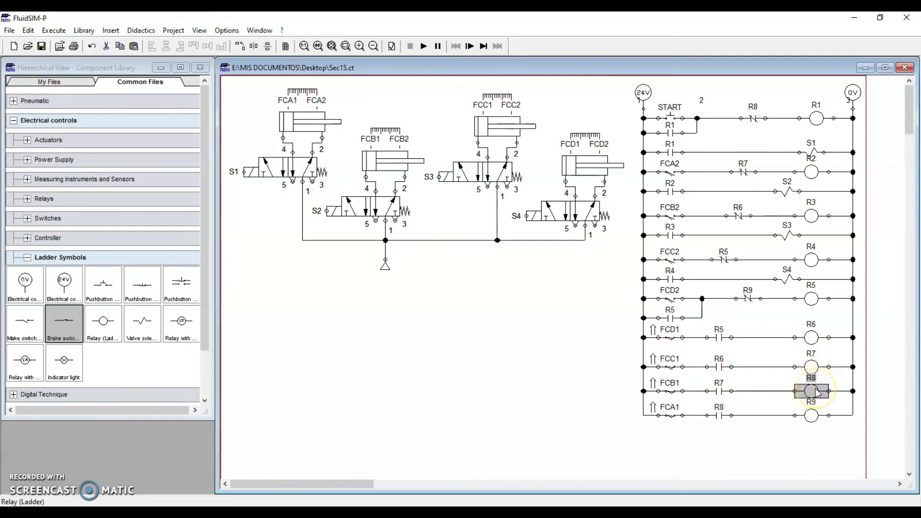
left_click(719, 415)
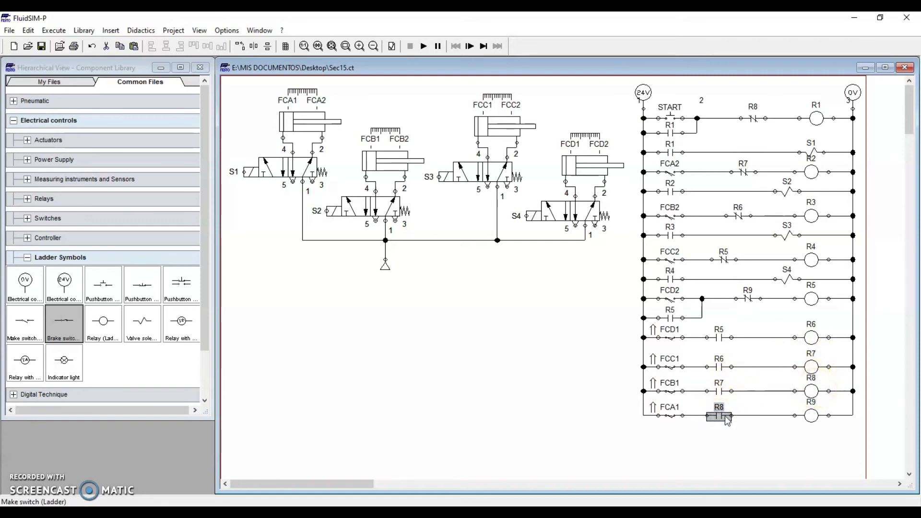
left_click(810, 415)
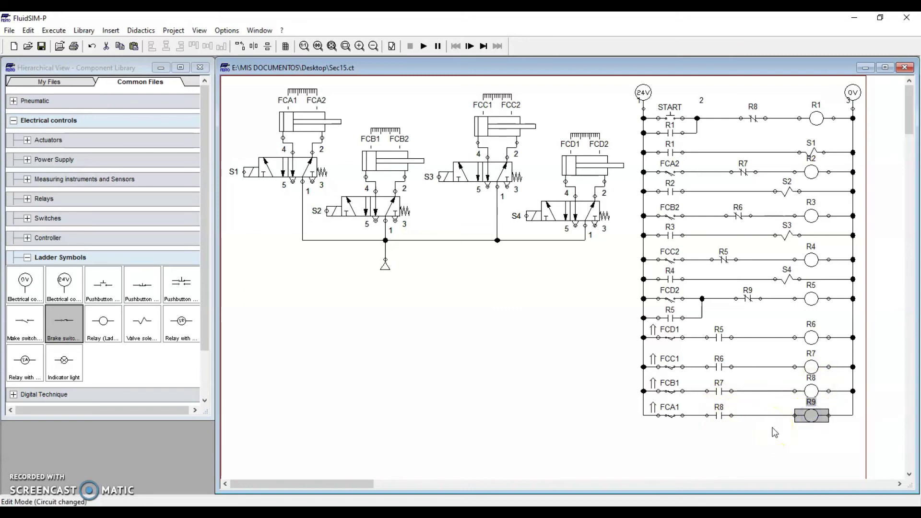
left_click(541, 372)
- Simulate the circuit, actuate START to run the four-cylinder cycle, and stop the simulation
left_click(424, 46)
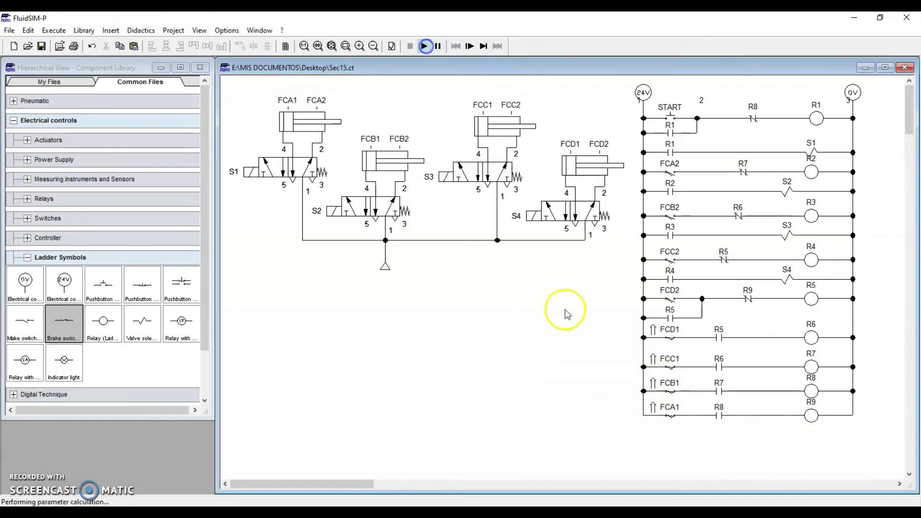
left_click(676, 109)
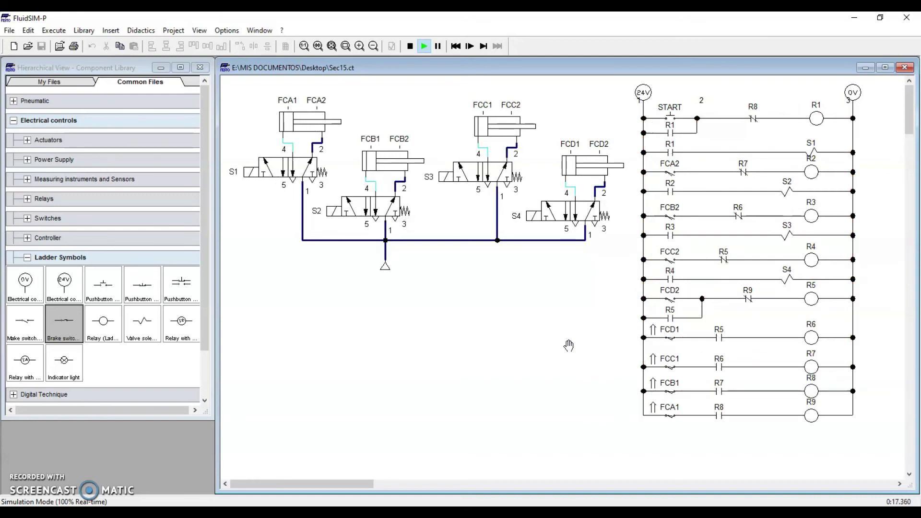
left_click(887, 137)
left_click(582, 222)
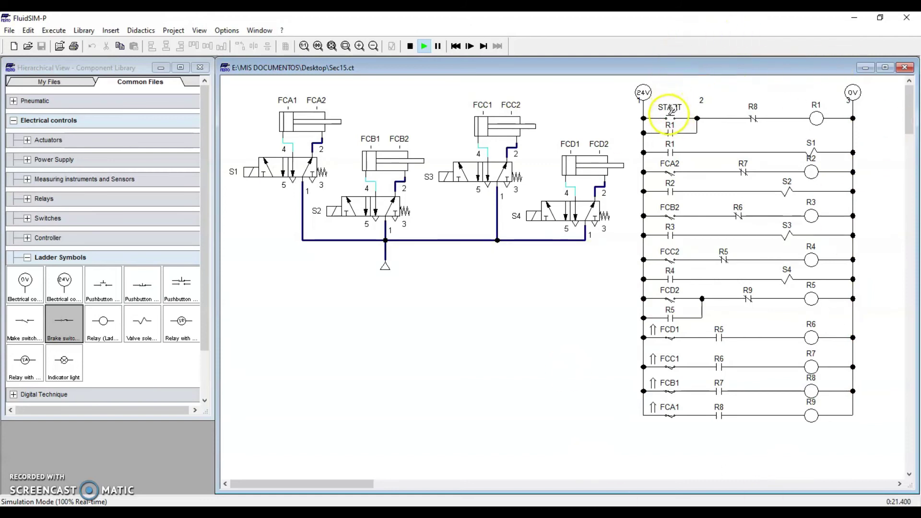
left_click(670, 113)
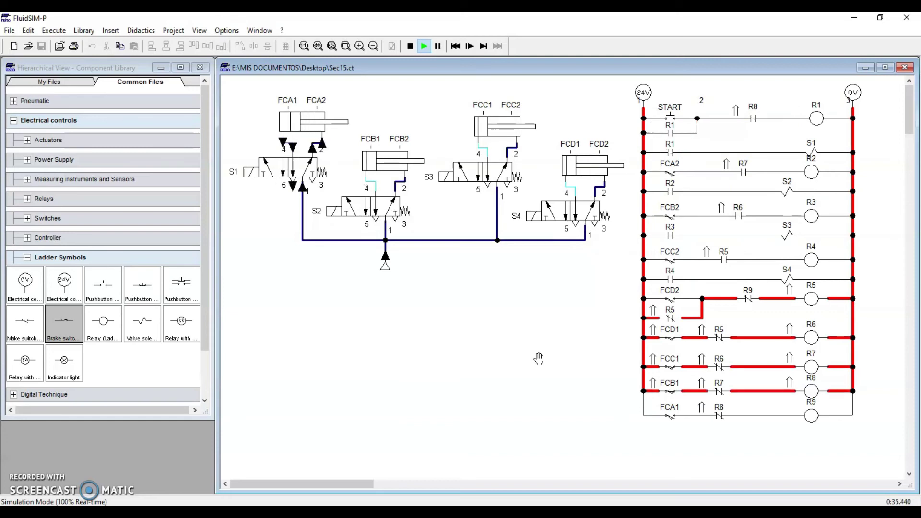
left_click(409, 46)
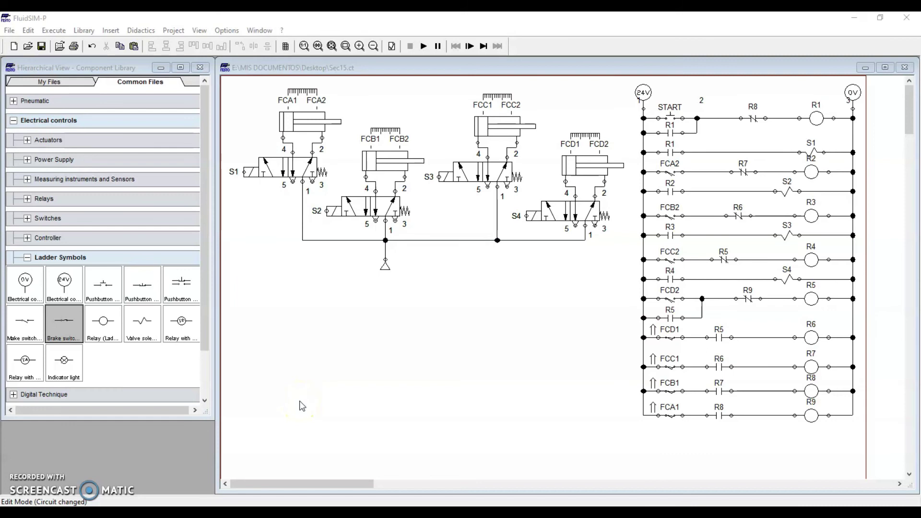
- Review the order of the four cylinders, from the FCA1/FCA2 cylinder to the FCD1/FCD2 cylinder, in the pneumatic diagram
left_click(288, 123)
left_click(365, 160)
left_click(480, 133)
left_click(569, 164)
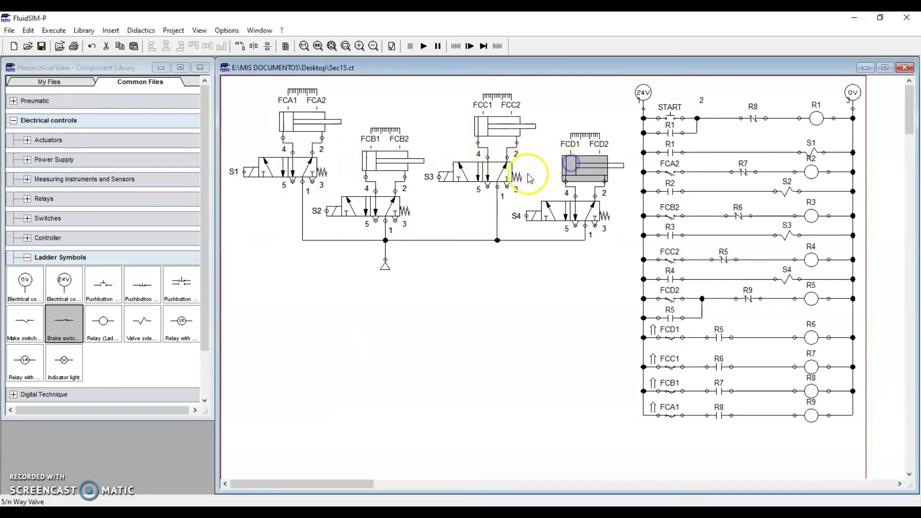
left_click(294, 120)
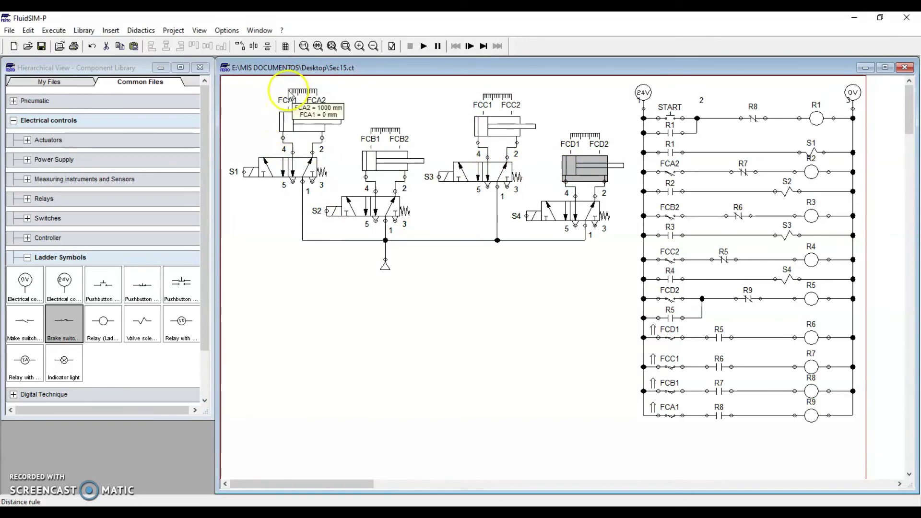
left_click(422, 178)
left_click(372, 158)
left_click(486, 128)
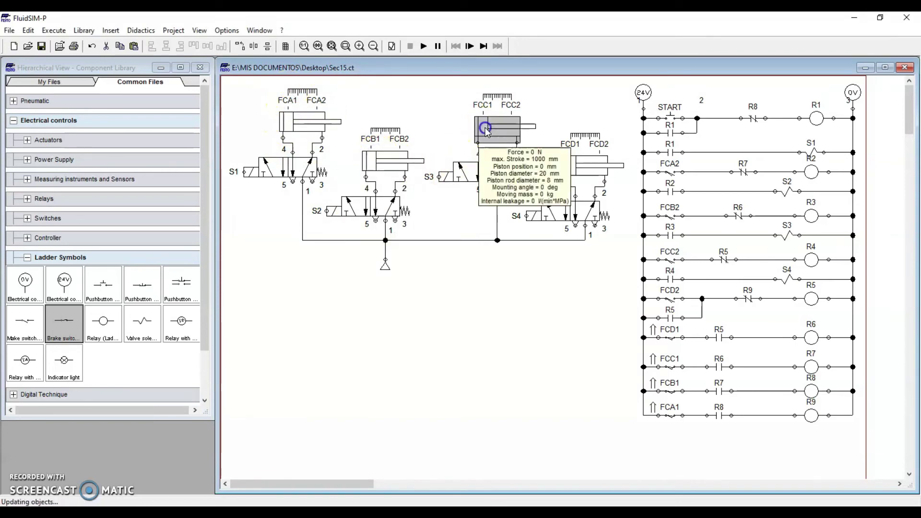
left_click(582, 165)
- Examine the FCD1, FCC1, FCB1 and FCA1 limit switches in the four lowest ladder rungs as a group
left_click(610, 383)
left_click(625, 336)
left_click_drag(625, 339, 686, 432)
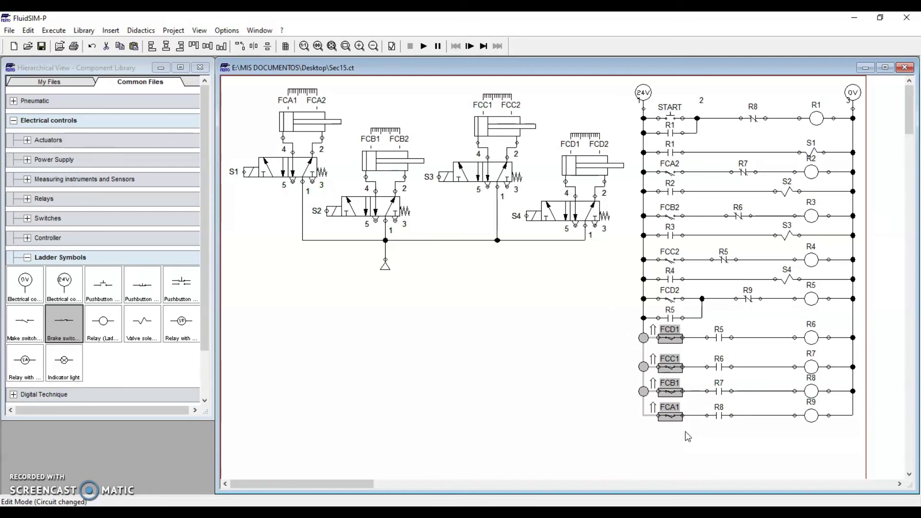
left_click(609, 417)
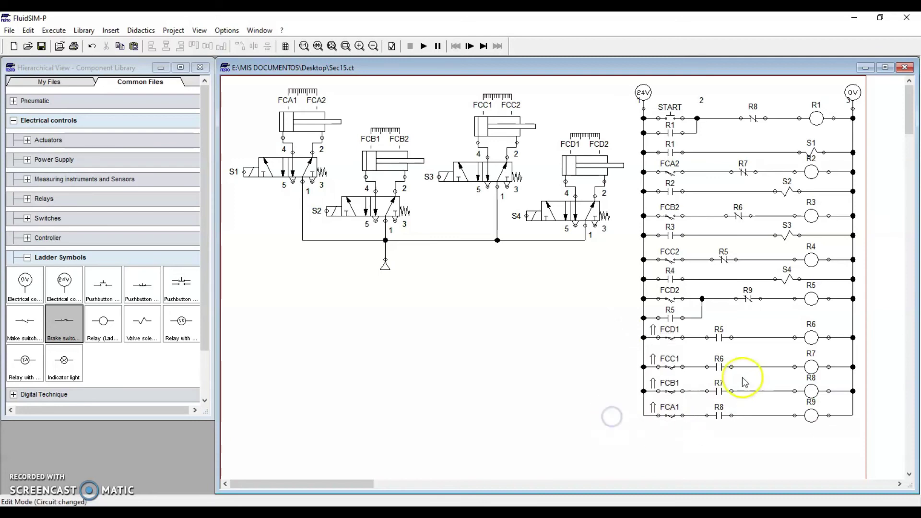
left_click_drag(623, 331, 691, 427)
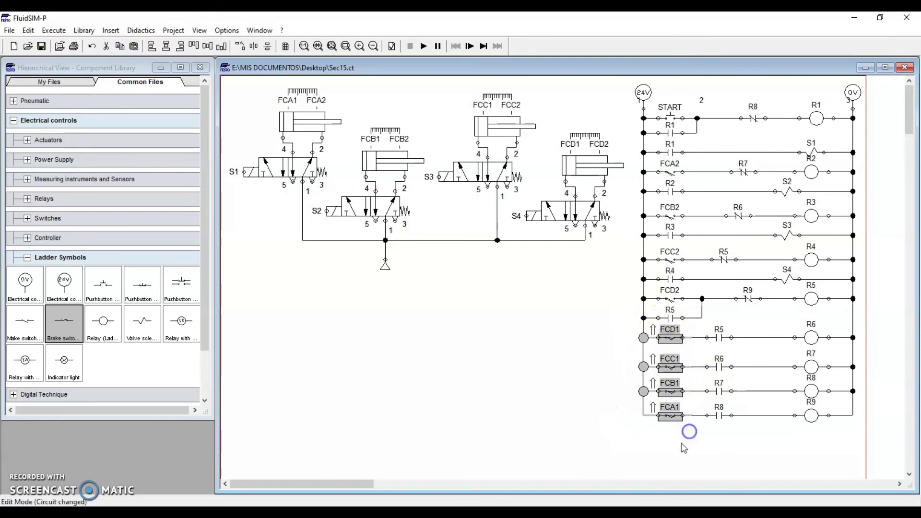
left_click(632, 362)
left_click_drag(630, 337, 691, 429)
left_click(675, 450)
- Examine the R5 to R8 make contacts and the R6 to R9 coils of the four lowest rungs as groups
left_click_drag(747, 326, 710, 437)
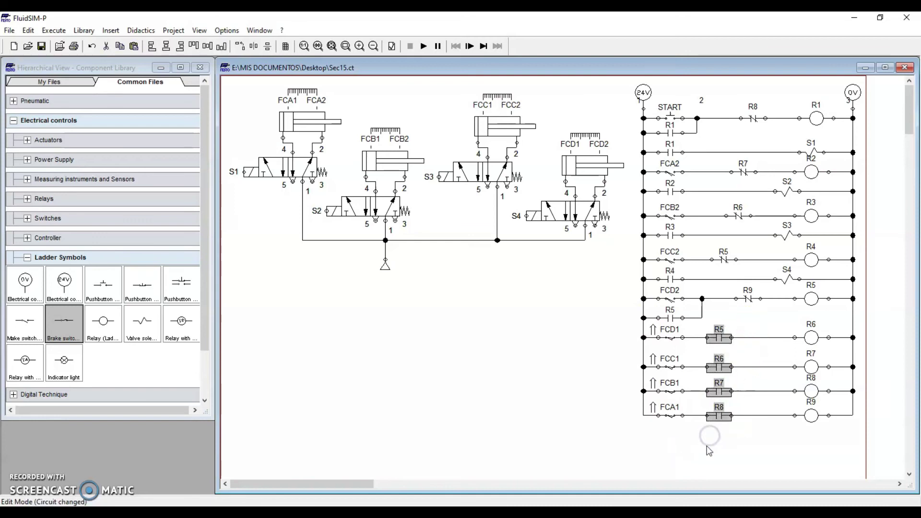
left_click(707, 443)
left_click_drag(750, 330, 709, 436)
left_click(771, 333)
left_click_drag(776, 316, 826, 448)
left_click(598, 373)
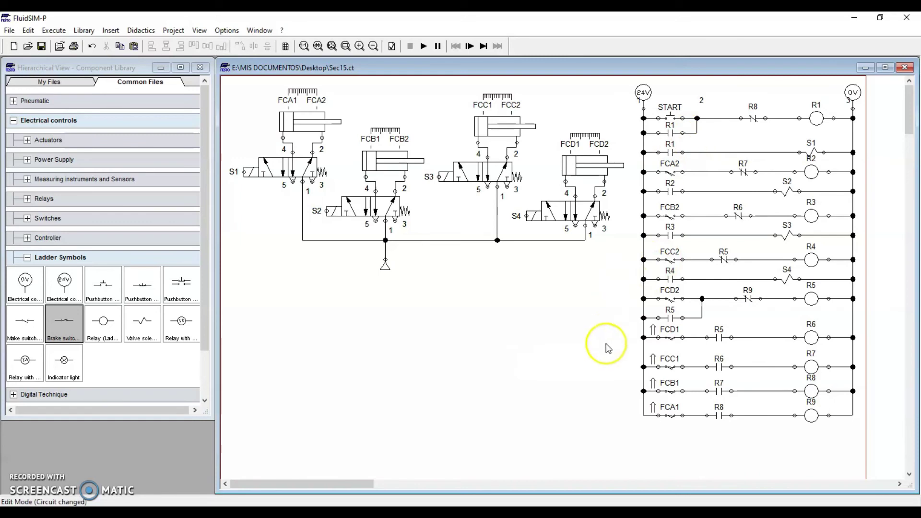
- Review the input contacts of the upper rungs and trace how START and the R8 break contact feed R1, which drives S1
left_click_drag(627, 323, 701, 111)
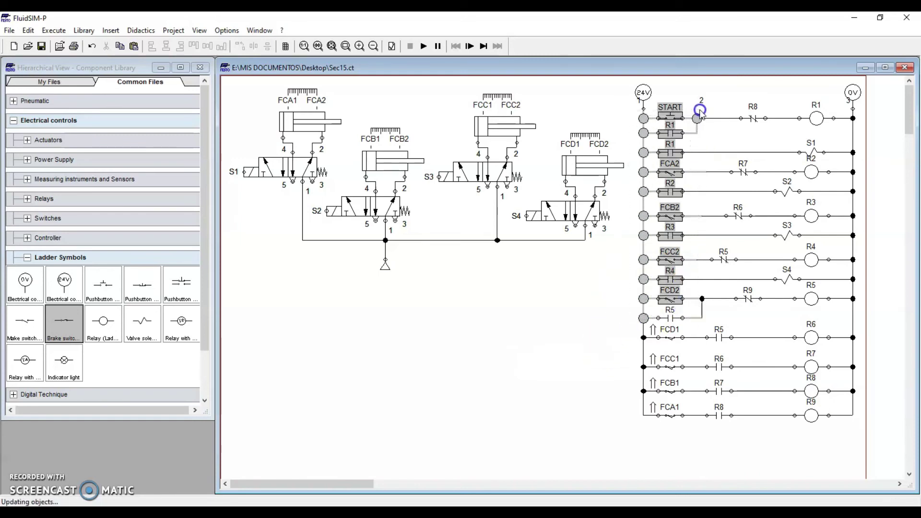
left_click(604, 309)
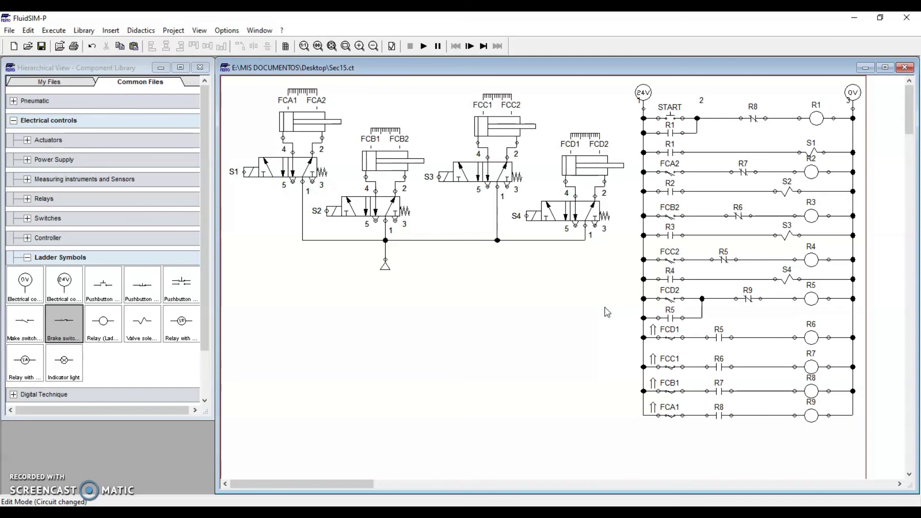
left_click(671, 117)
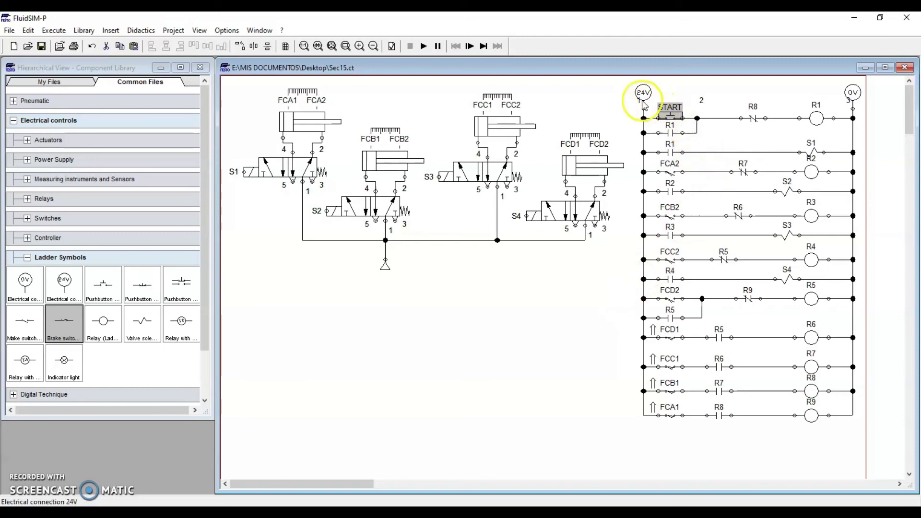
left_click(753, 119)
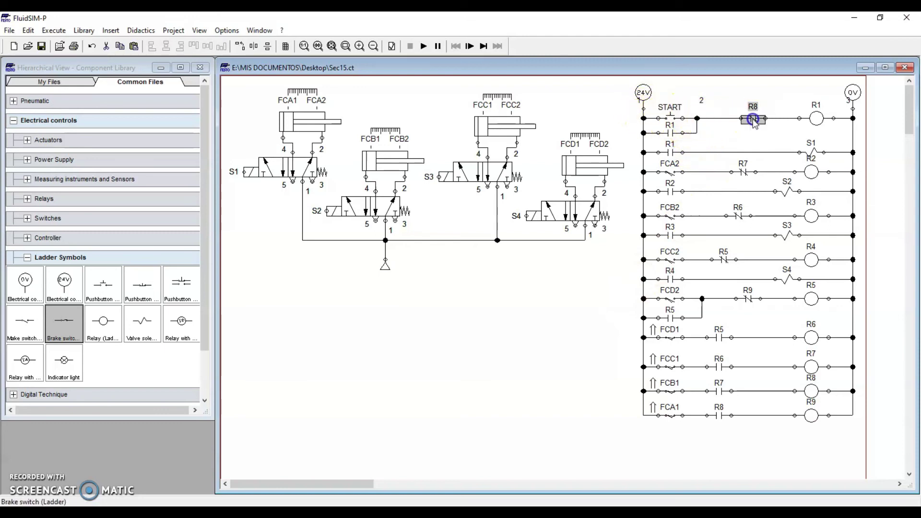
left_click(817, 119)
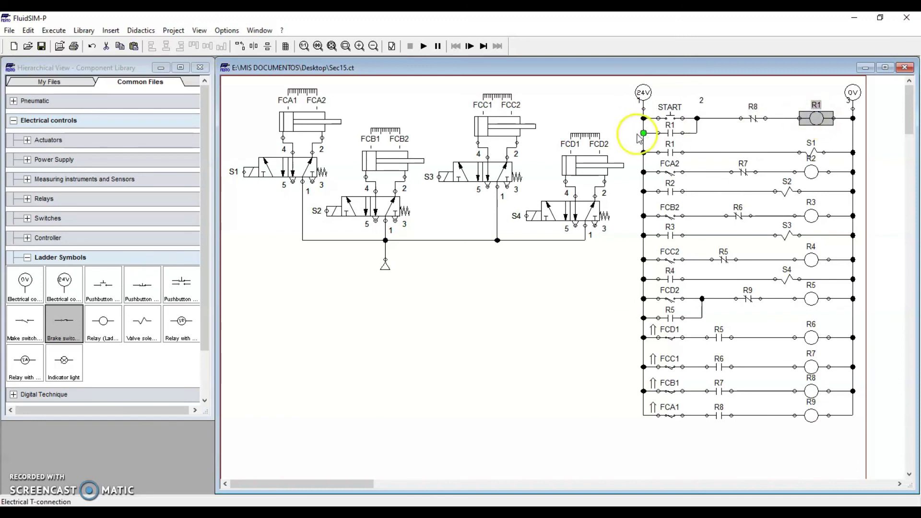
left_click(670, 144)
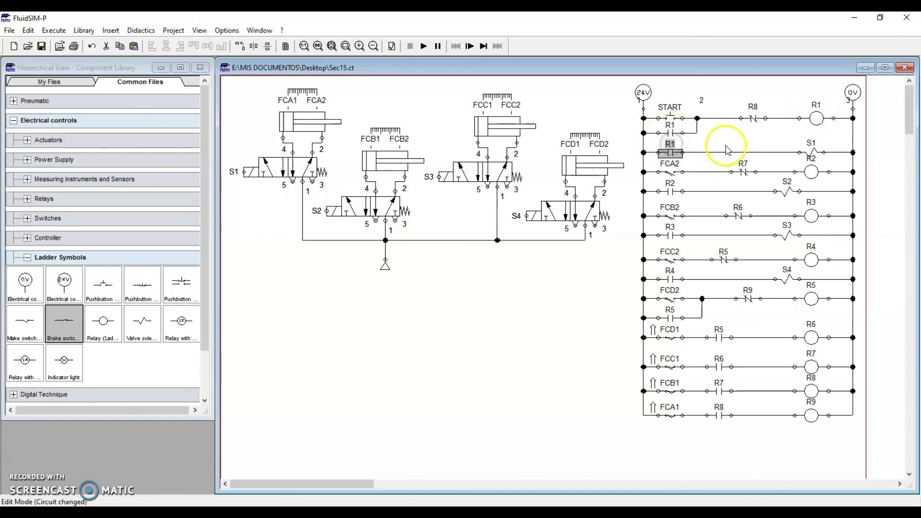
left_click(672, 133)
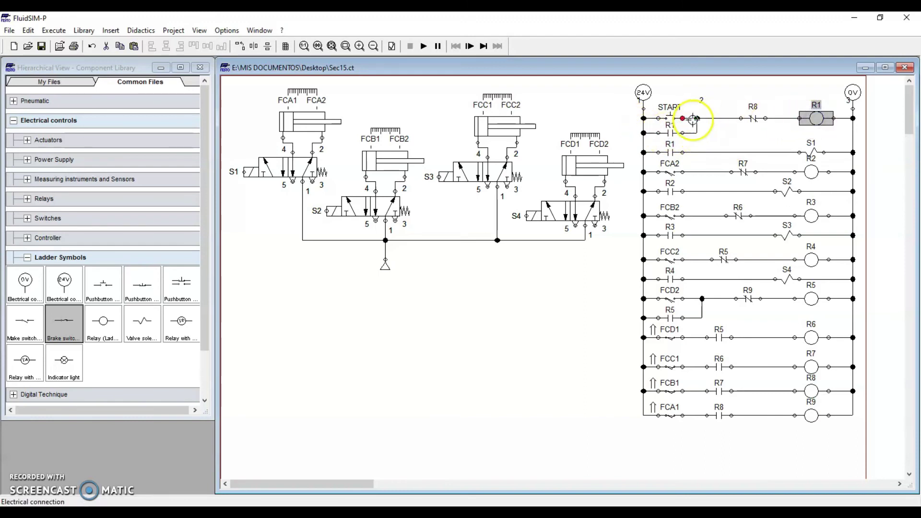
left_click(670, 153)
left_click(810, 151)
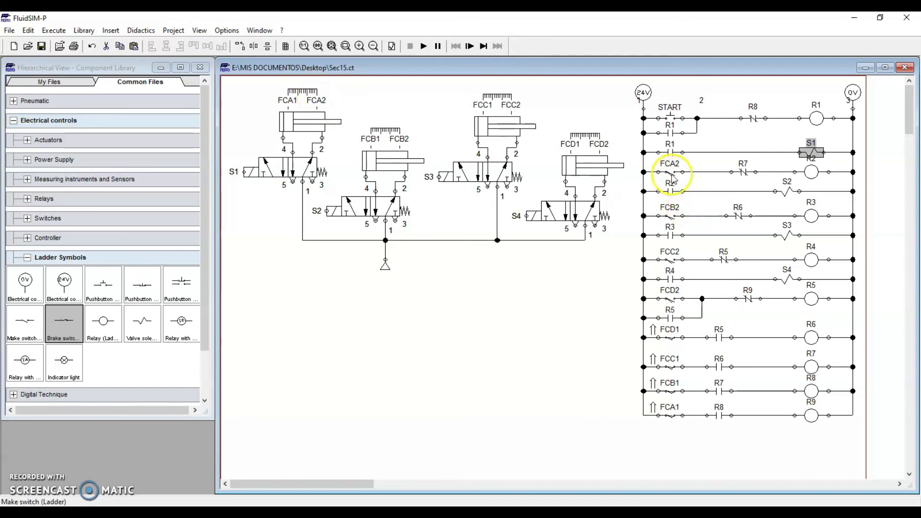
- Trace how FCA2 and the R7 break contact feed R2, whose make contact drives S2
left_click_drag(682, 172, 743, 173)
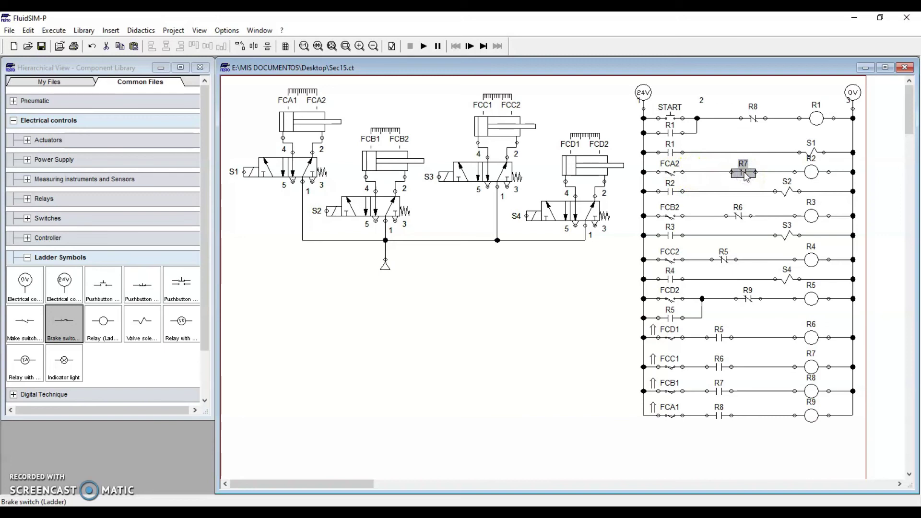
left_click(813, 173)
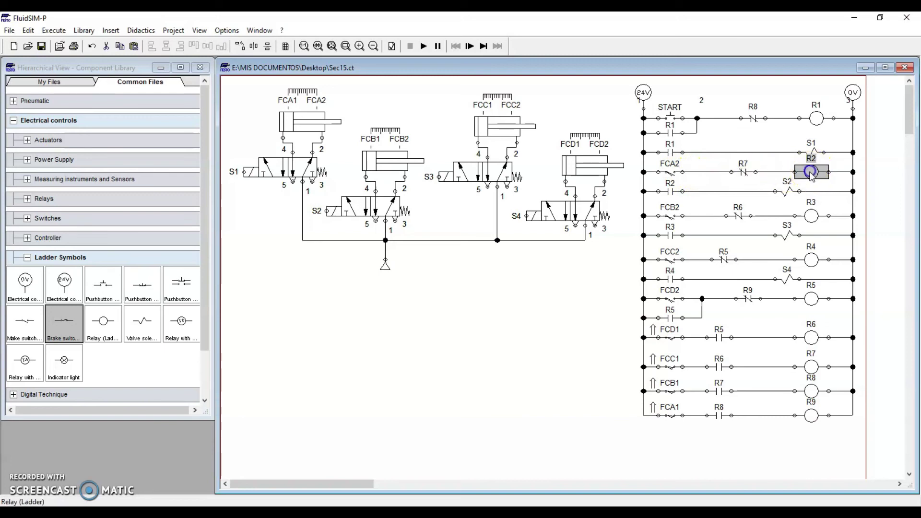
left_click(669, 193)
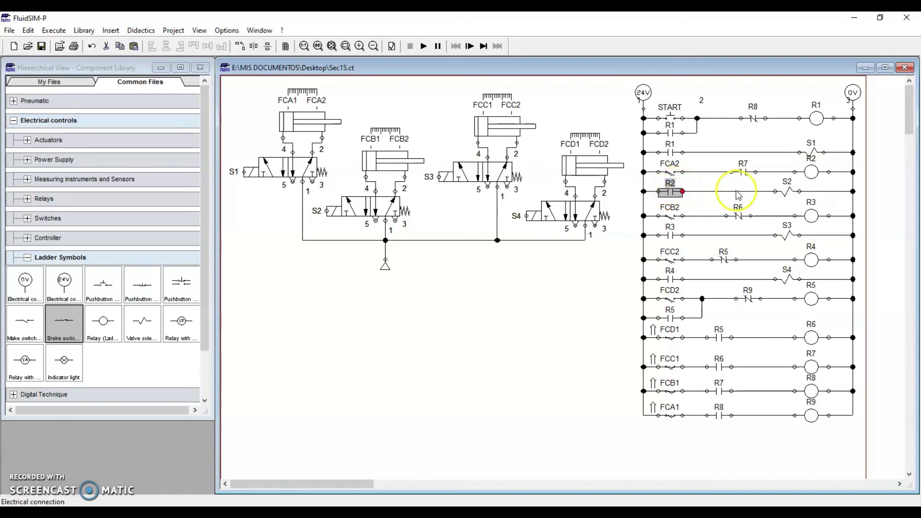
left_click(789, 193)
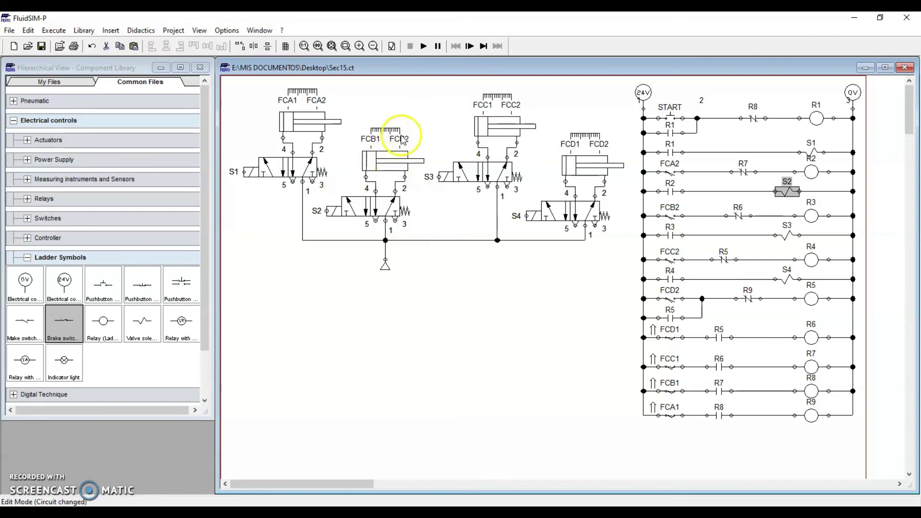
- Trace how FCB2 and the R6 break contact feed R3, whose make contact drives S3 on the third cylinder's valve
left_click(670, 216)
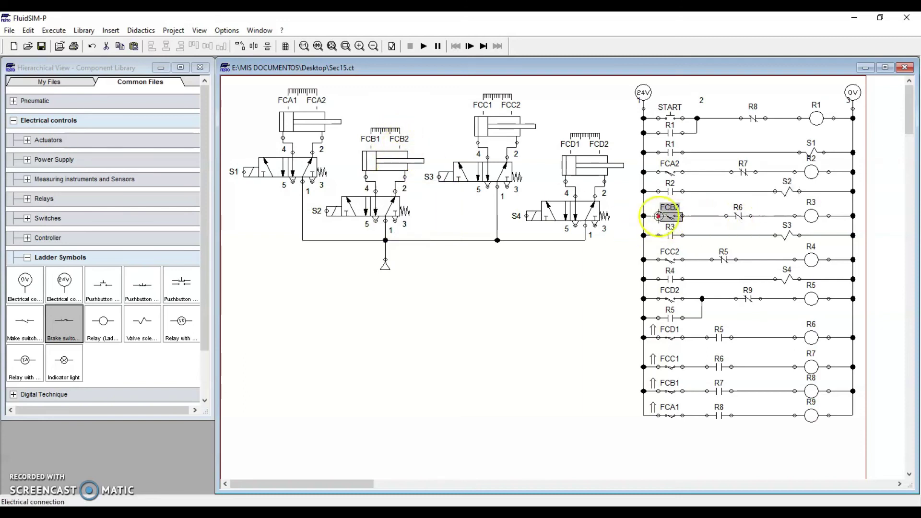
left_click(735, 219)
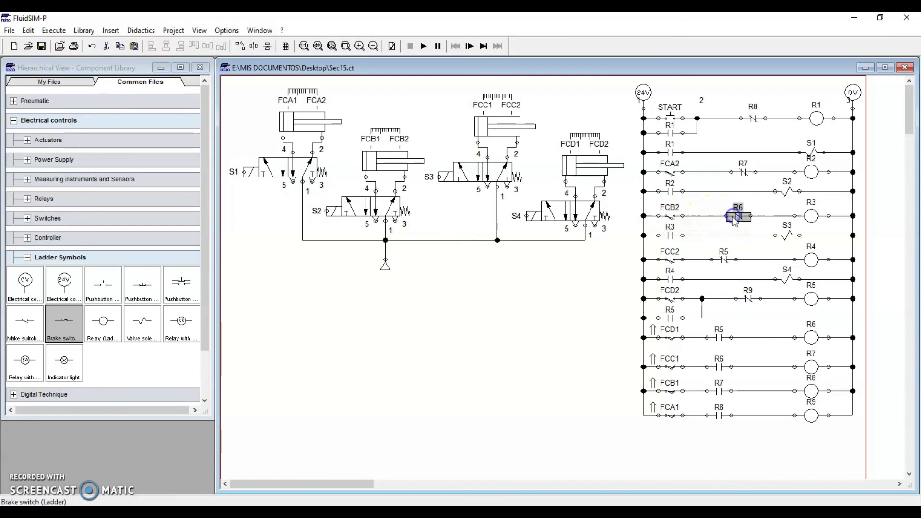
left_click(811, 214)
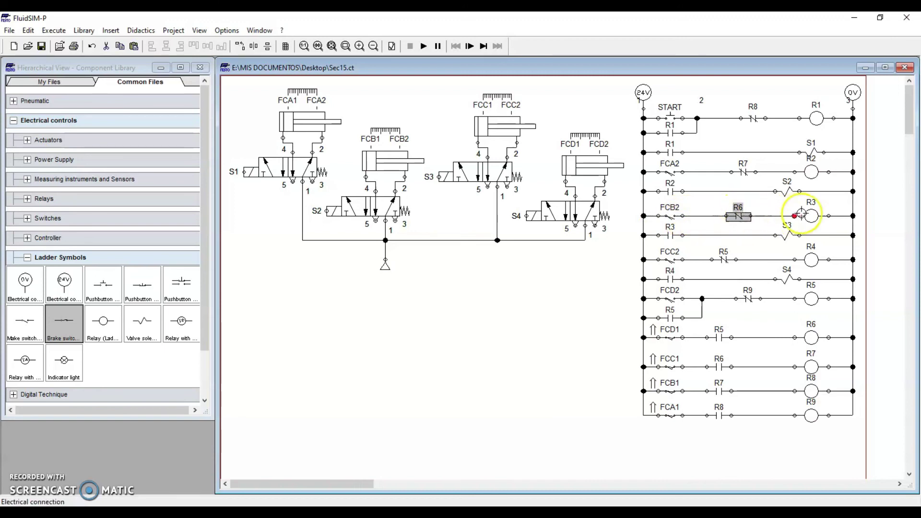
left_click(814, 218)
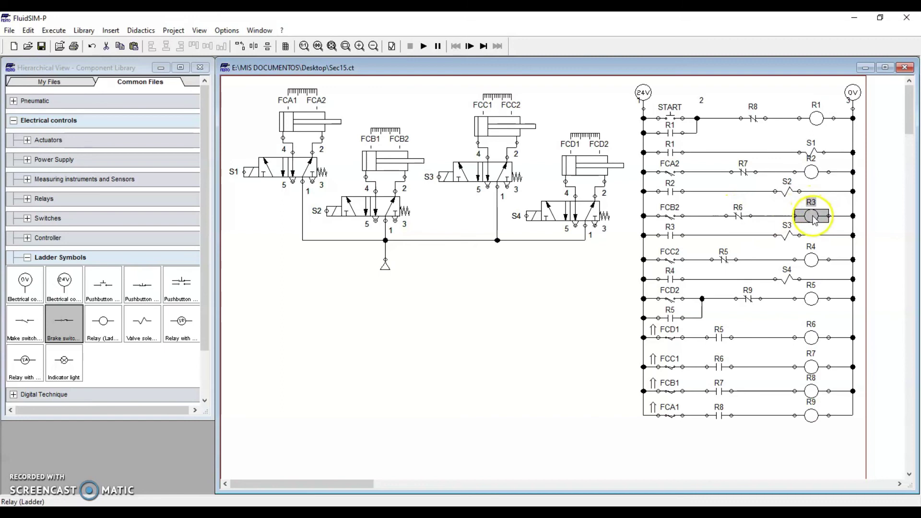
left_click(671, 235)
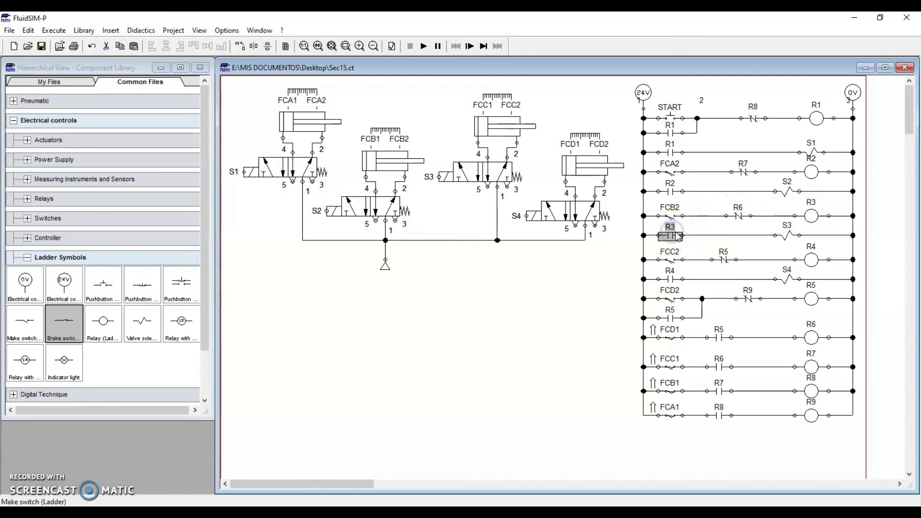
left_click(786, 235)
left_click(475, 184)
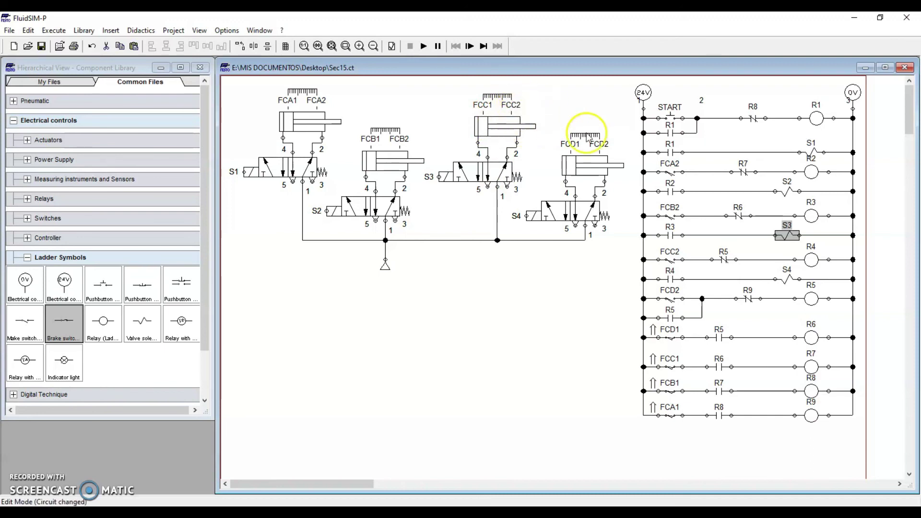
- Trace how FCC2 and the R5 break contact feed R4, whose make contact drives S4 to extend the FCD1/FCD2 cylinder
left_click(665, 260)
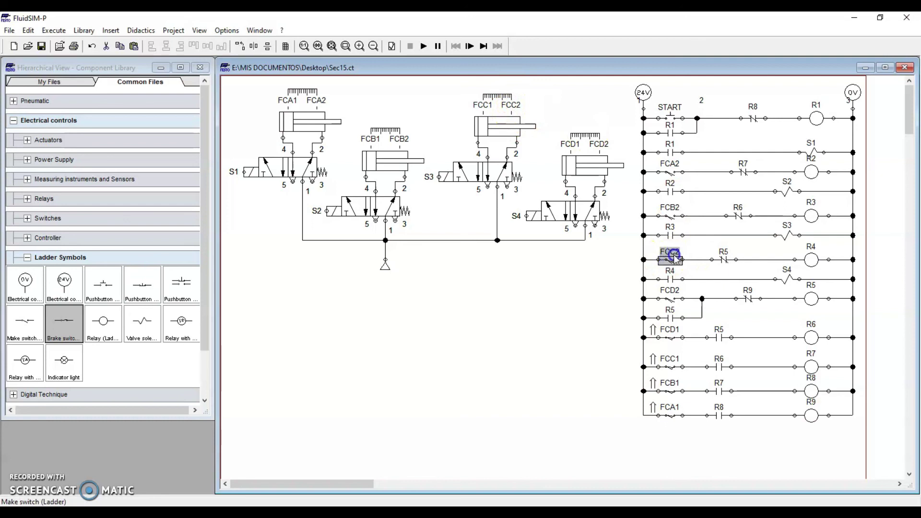
left_click(719, 261)
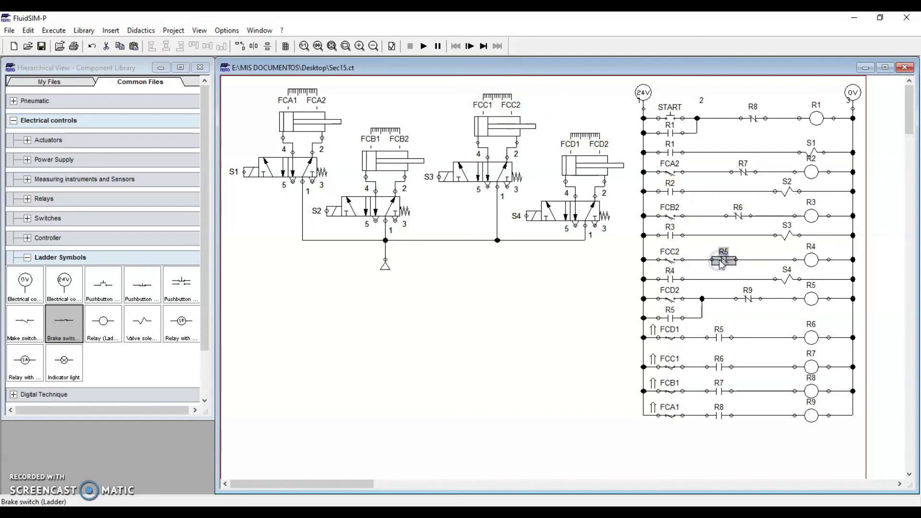
left_click(809, 259)
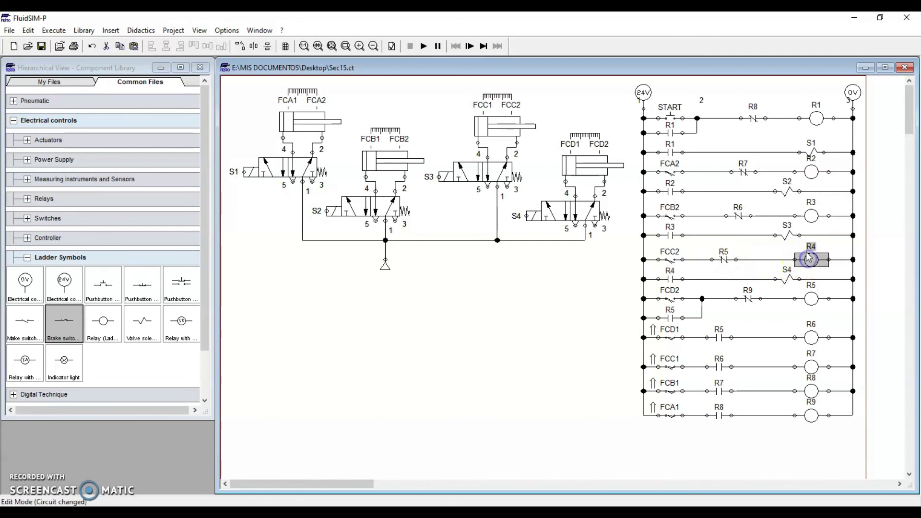
left_click(671, 279)
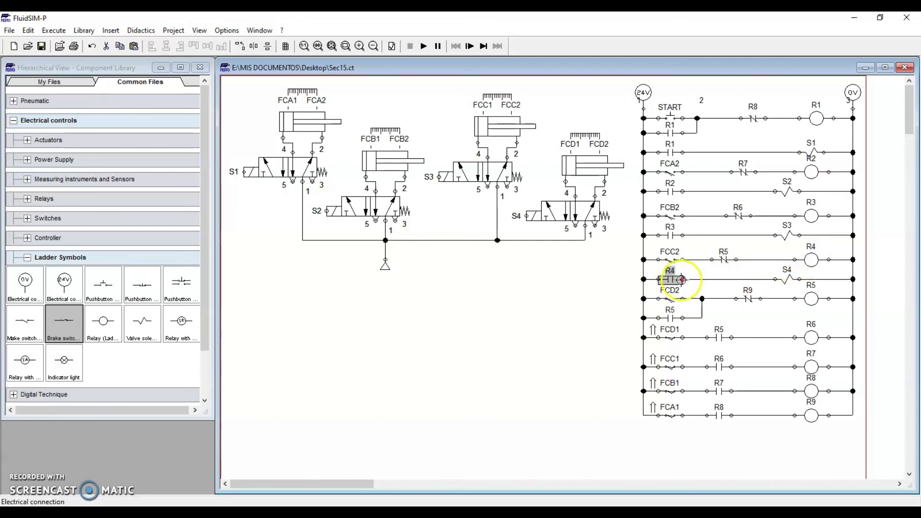
left_click(785, 281)
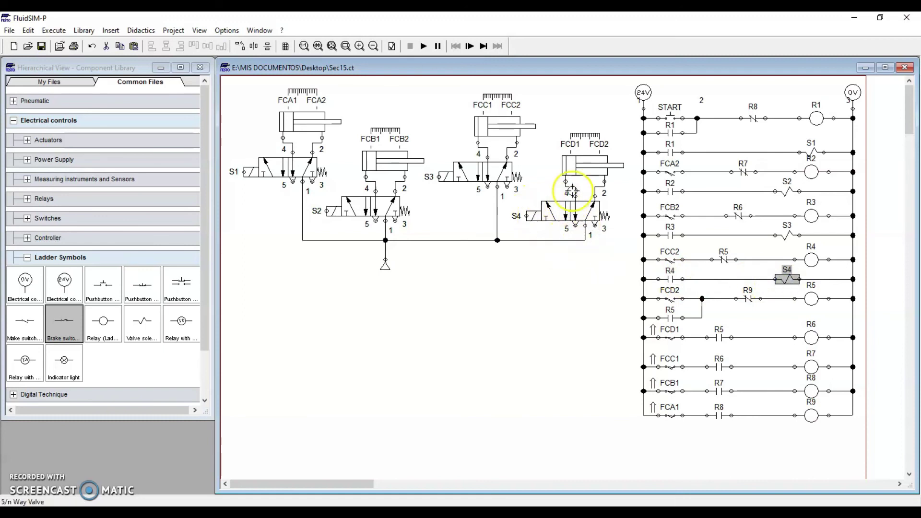
mouse_move(573, 169)
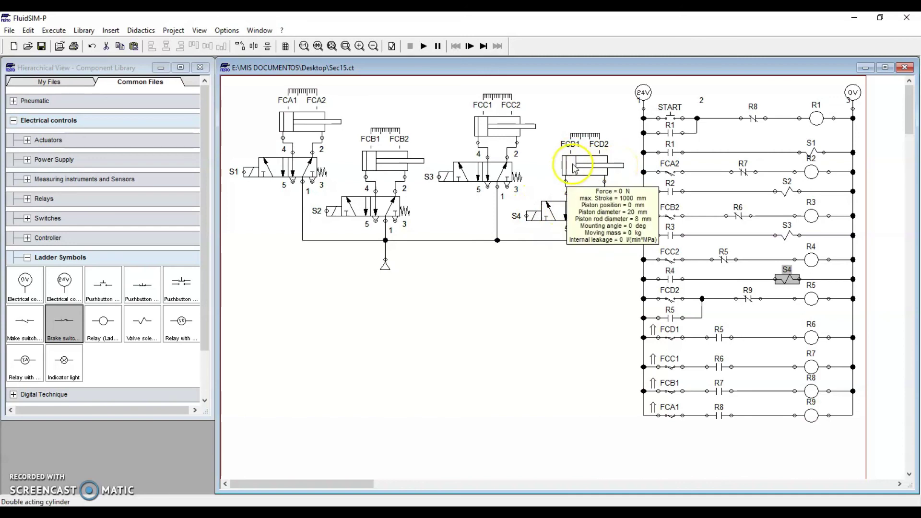
left_click(602, 160)
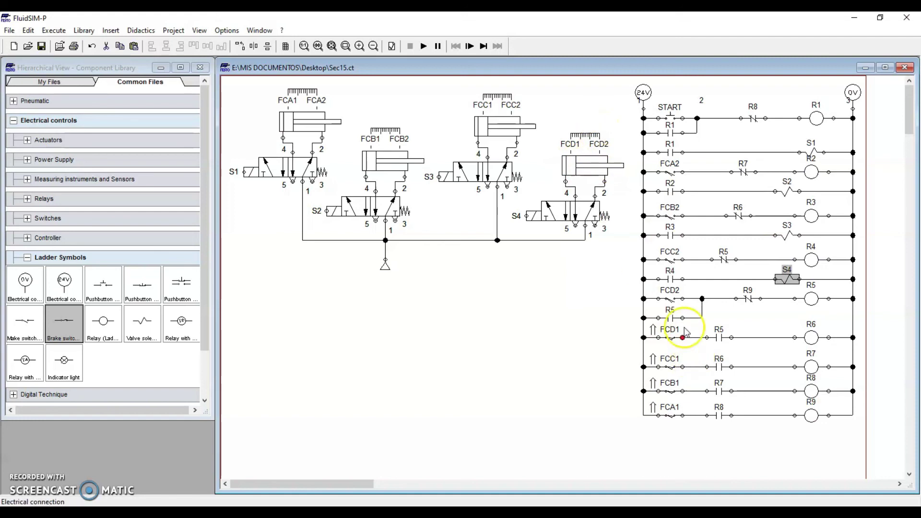
- Examine how FCD2 and the R9 break contact feed R5, and check its latching contact and its make contact in the FCD1 rung
left_click(672, 300)
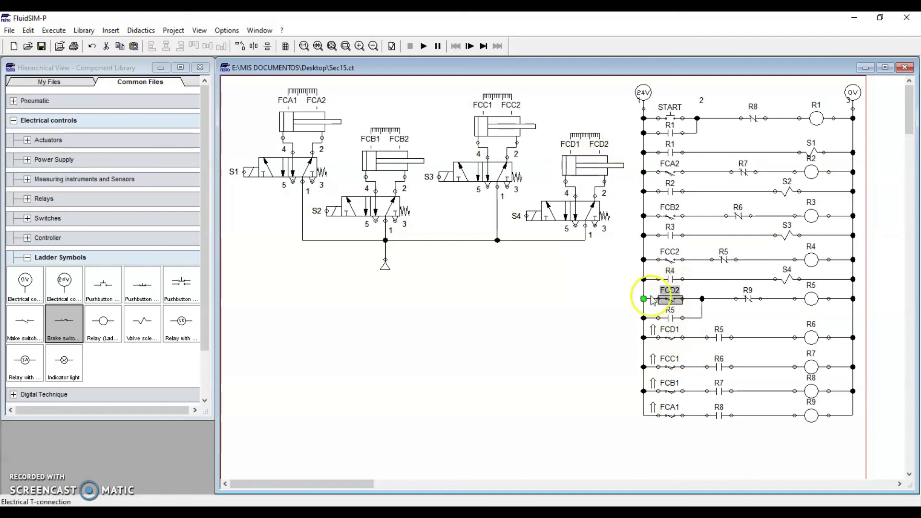
left_click(747, 302)
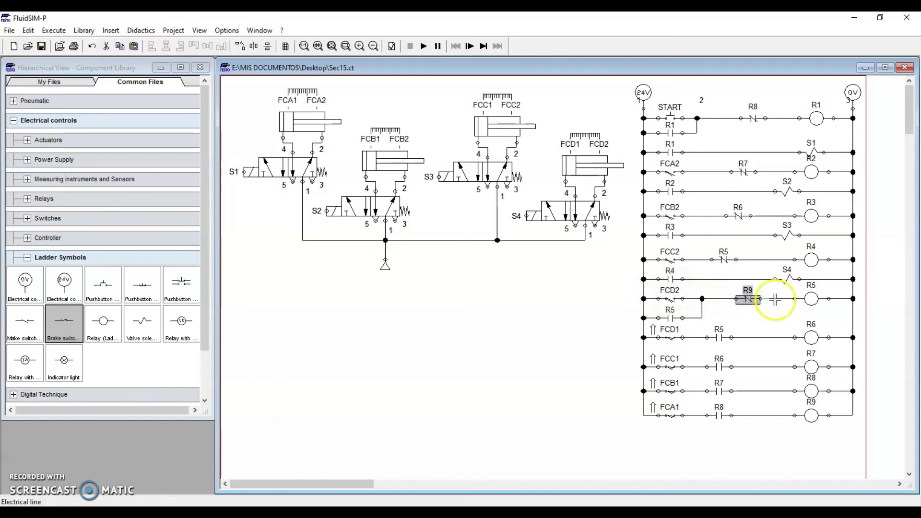
left_click(811, 300)
left_click(817, 300)
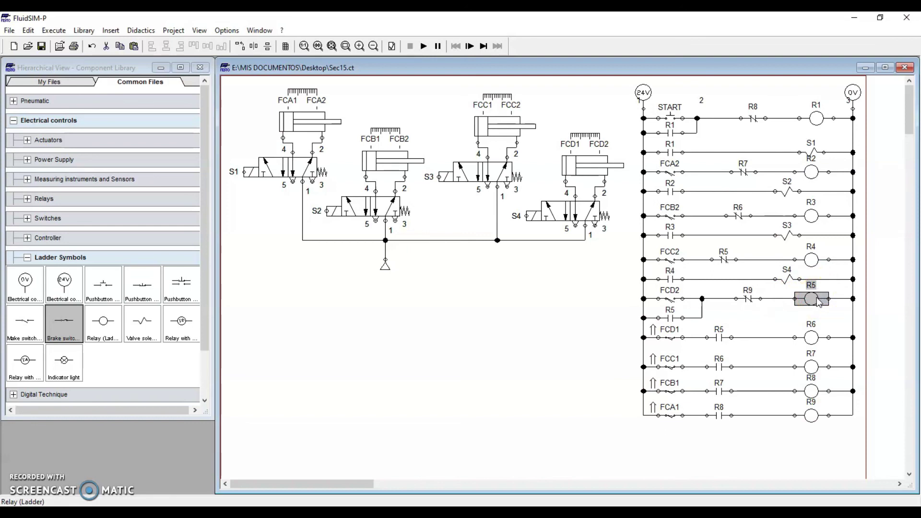
left_click(671, 319)
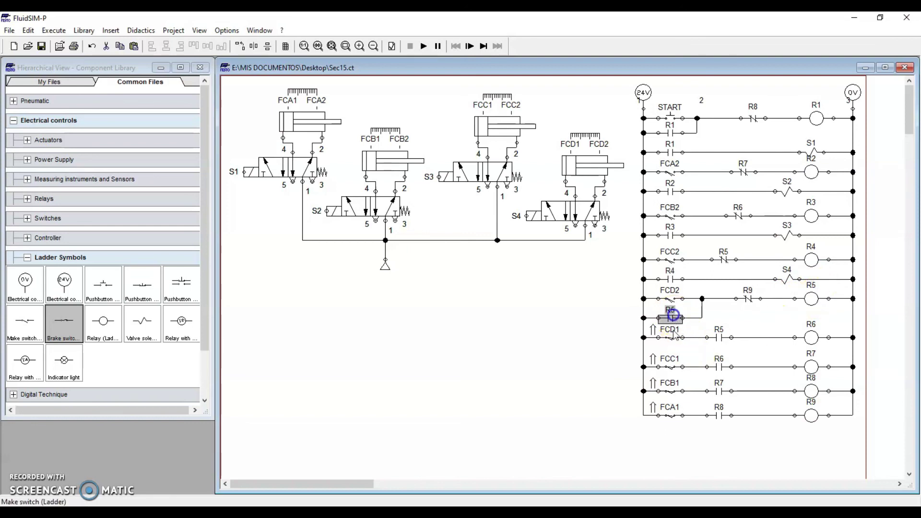
left_click(720, 338)
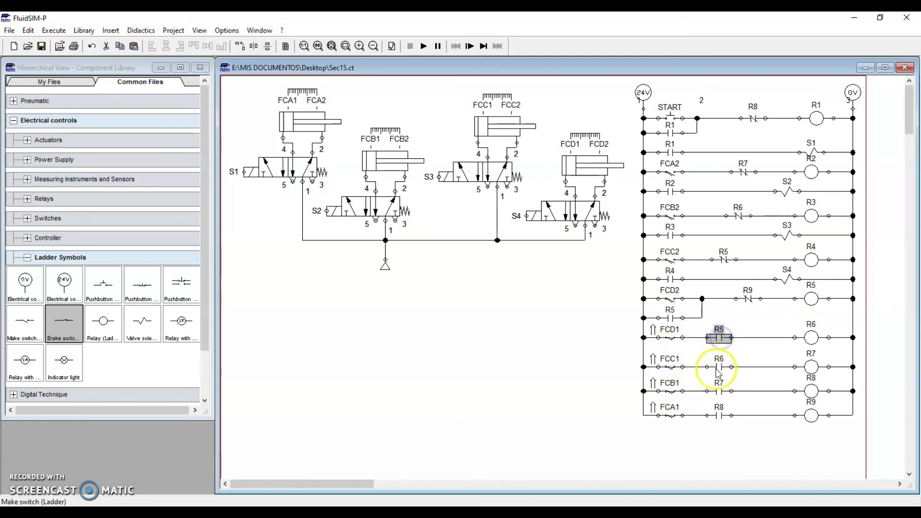
left_click(671, 319)
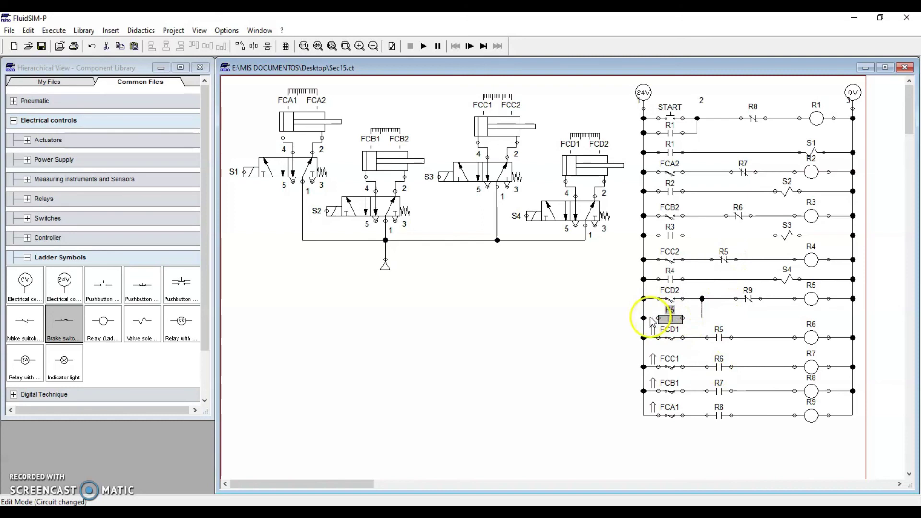
left_click(813, 300)
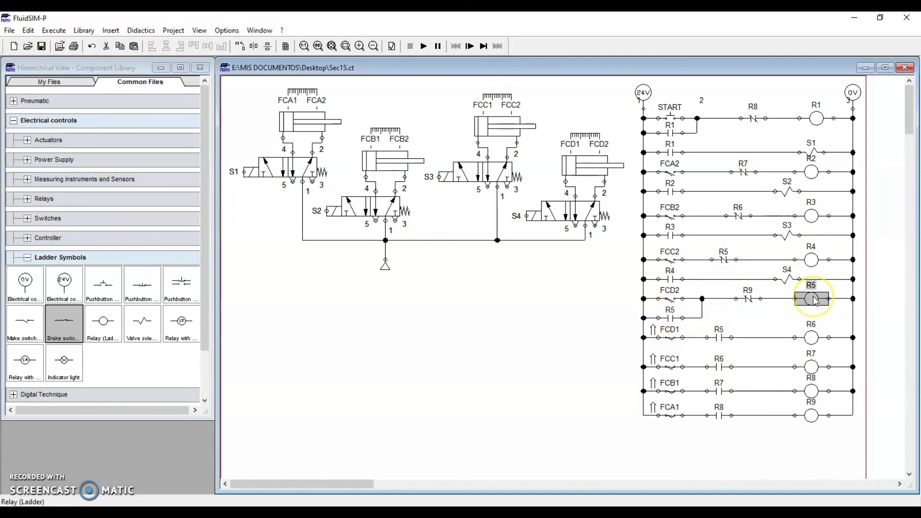
- Follow the R5 break contact through R4 and its make contact to S4 and the FCD1/FCD2 cylinder's retraction
left_click(723, 337)
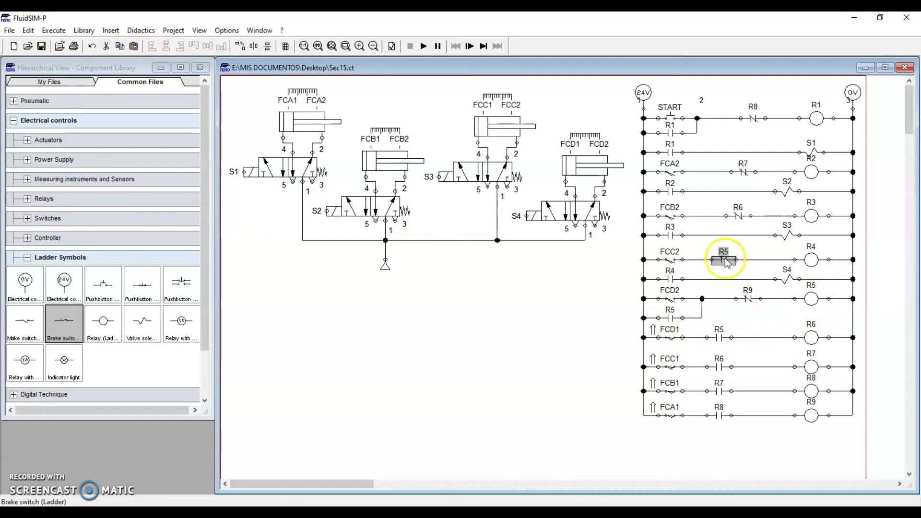
left_click(803, 260)
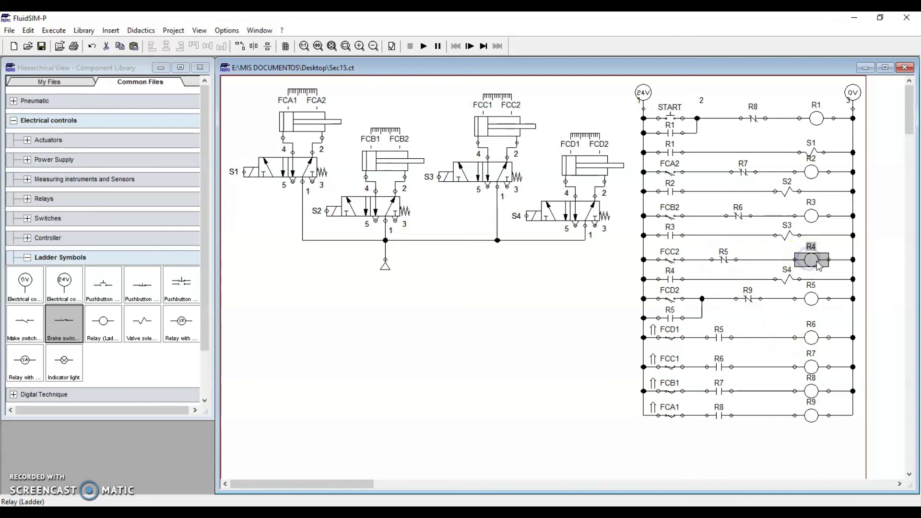
left_click(671, 278)
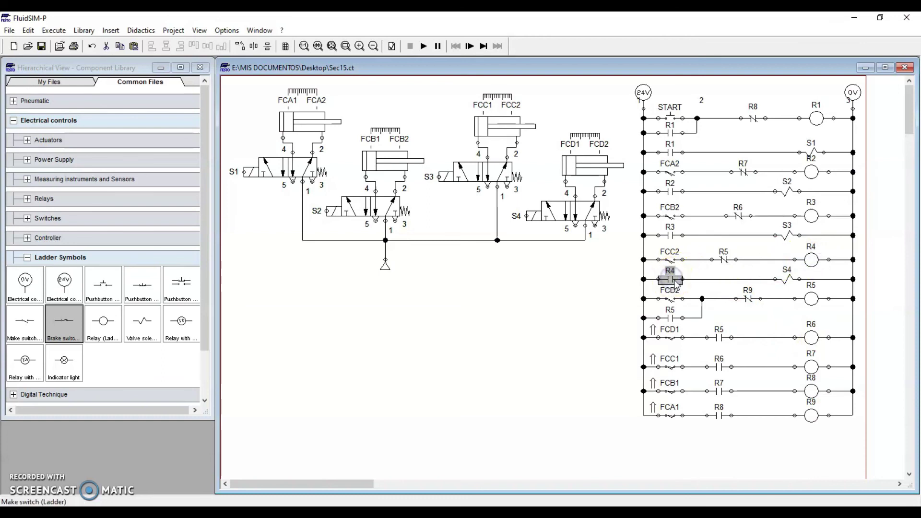
left_click(789, 280)
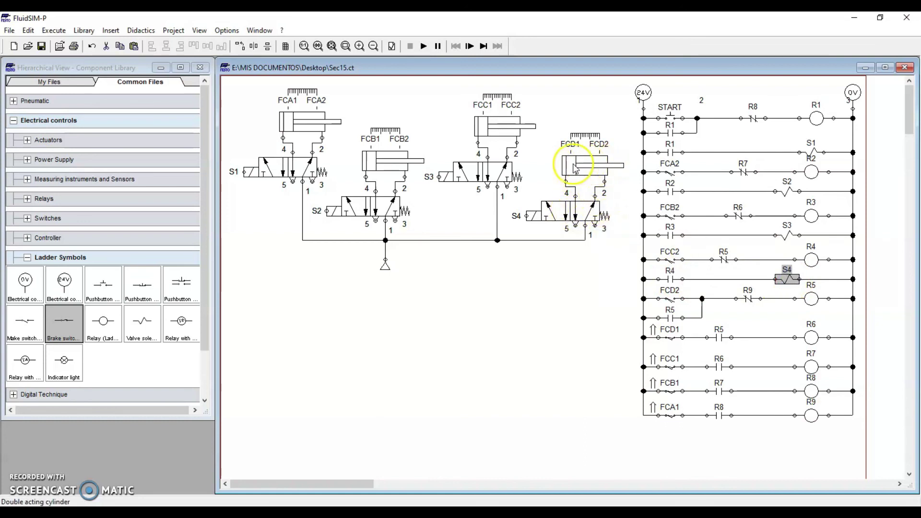
left_click(617, 166)
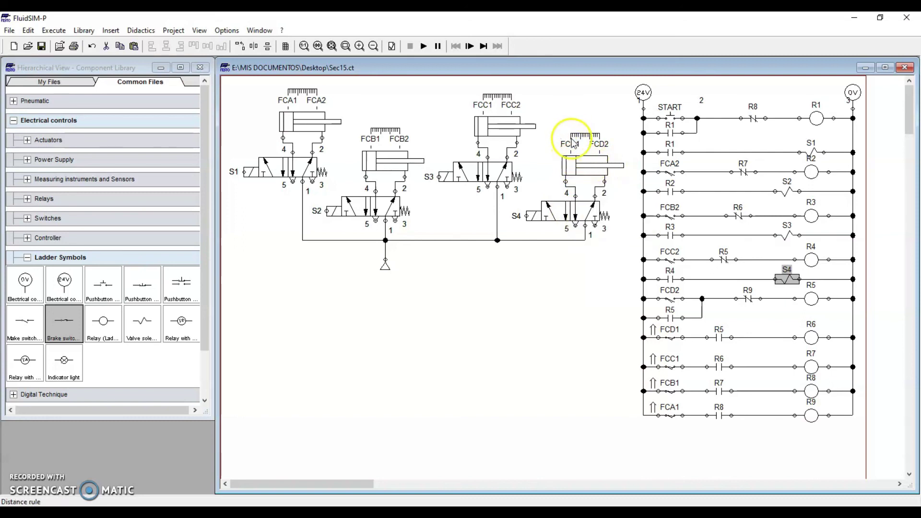
- Trace how FCD1 and the R5 make contact, switched by the R5 coil, feed R6
left_click(679, 344)
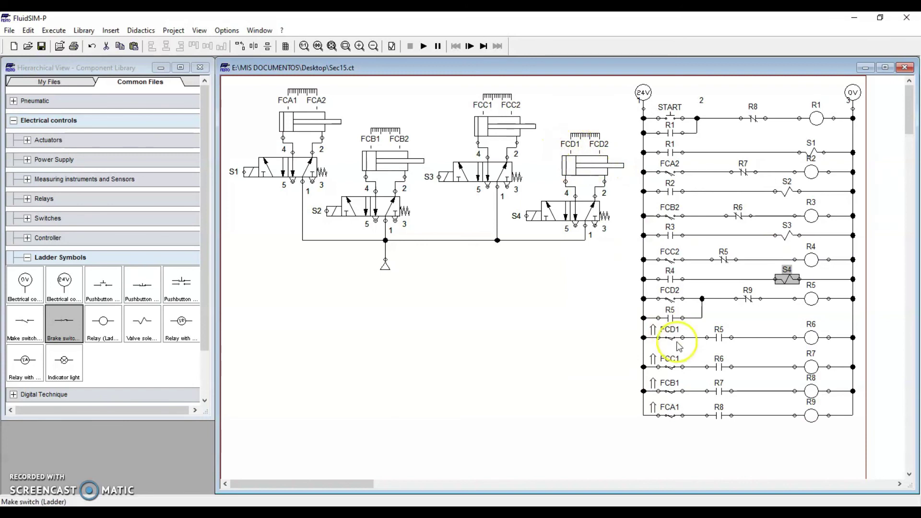
left_click(719, 338)
left_click(800, 296)
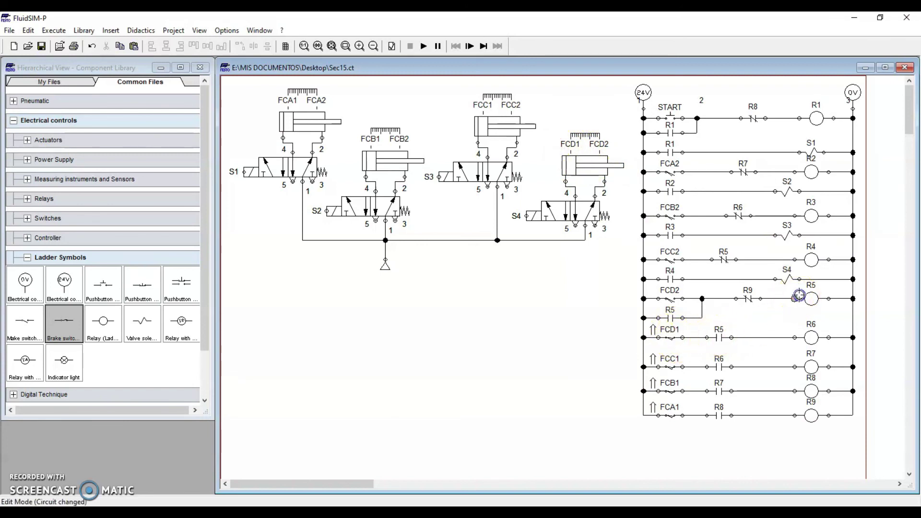
left_click(811, 338)
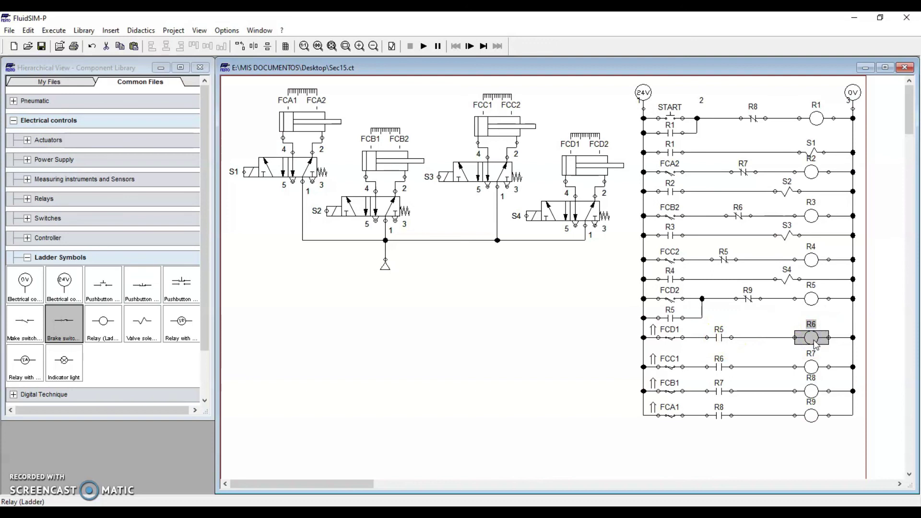
- Follow the R6 break contact through R3 and its make contact to S3 and the FCC1/FCC2 cylinder's retraction
left_click(720, 367)
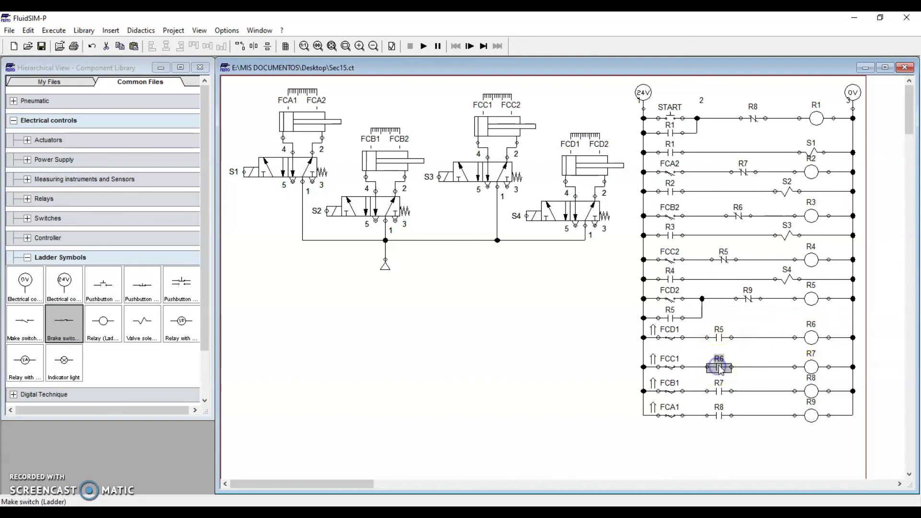
left_click(739, 216)
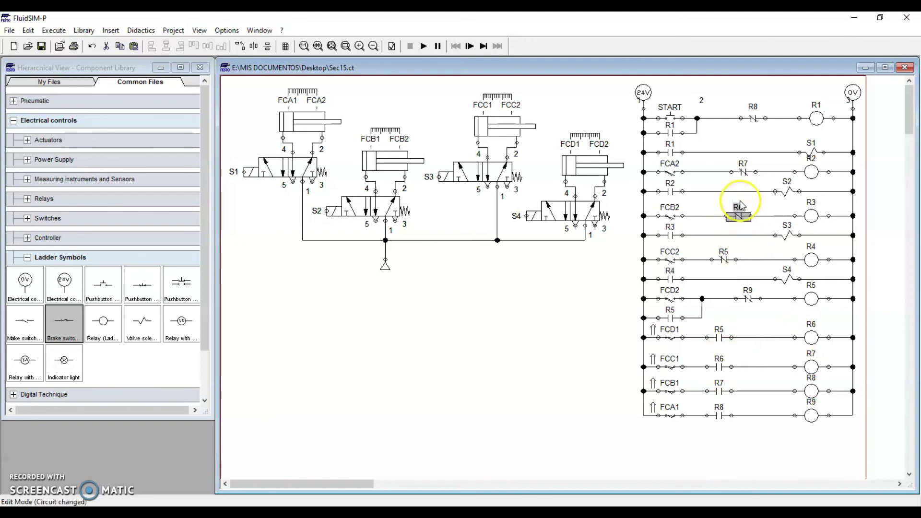
left_click(810, 218)
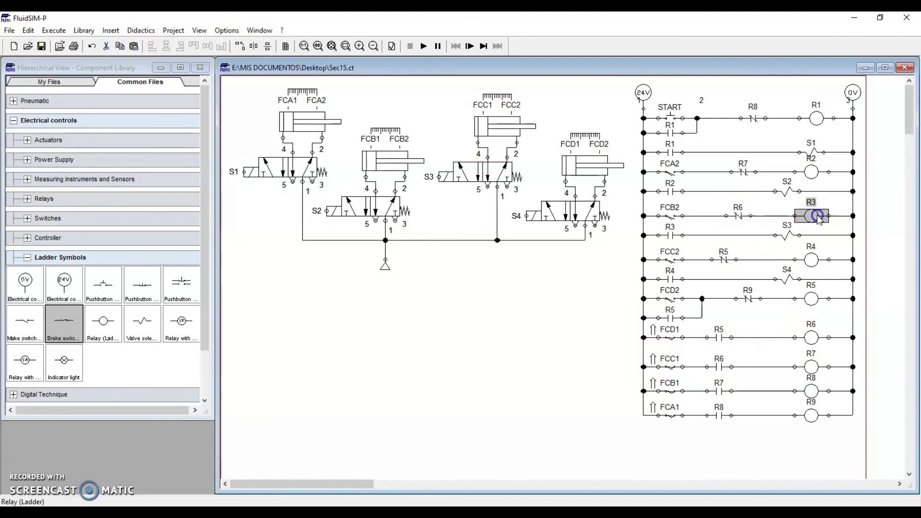
left_click(672, 236)
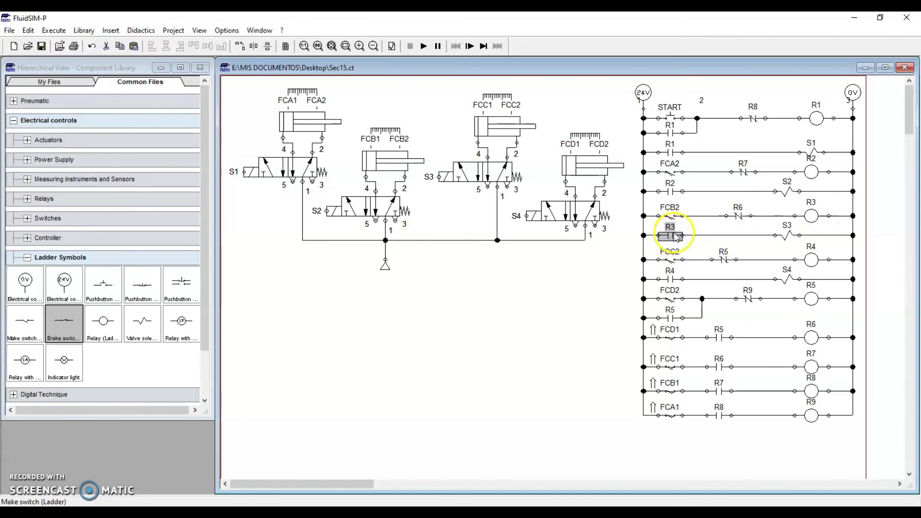
left_click(789, 235)
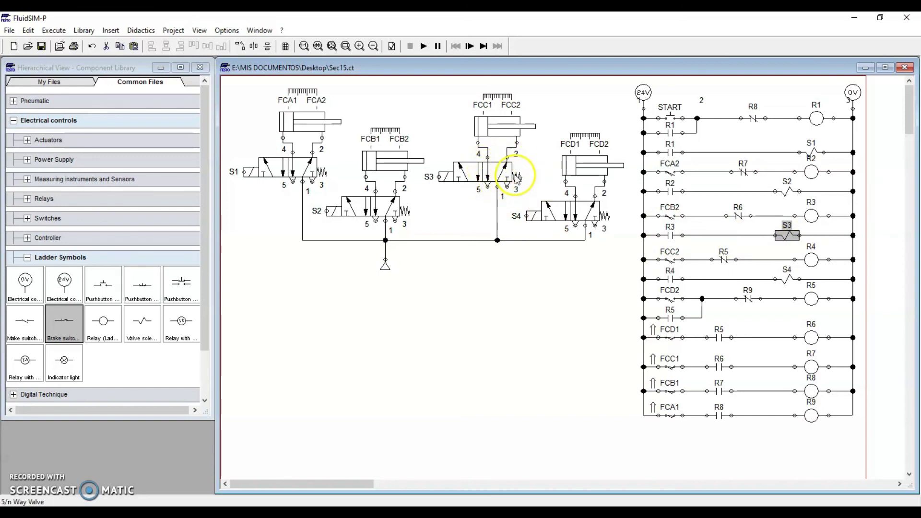
left_click(508, 144)
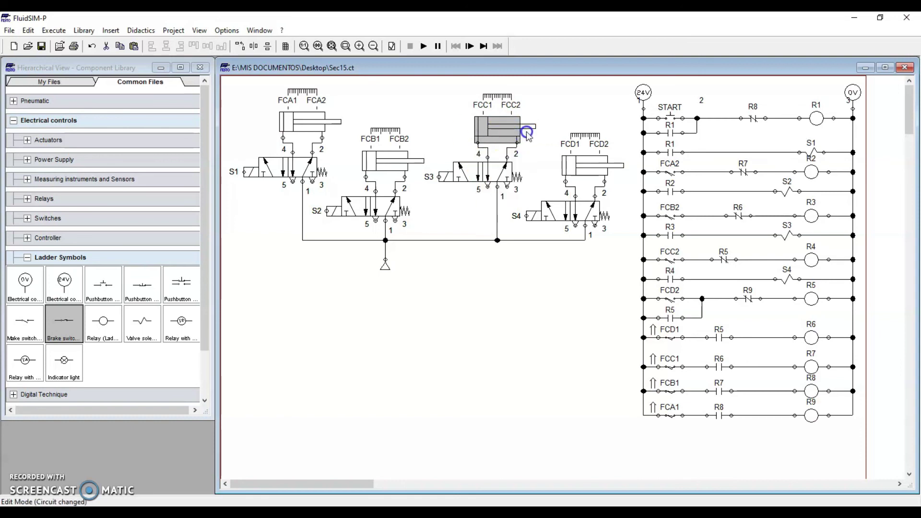
left_click(485, 100)
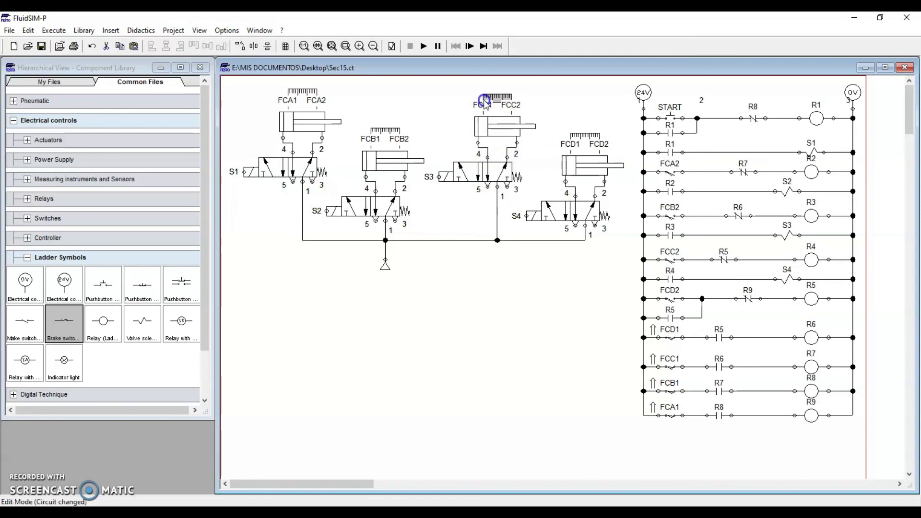
- Trace how FCC1 and the R6 make contact, switched by the R6 coil, feed R7
left_click(669, 364)
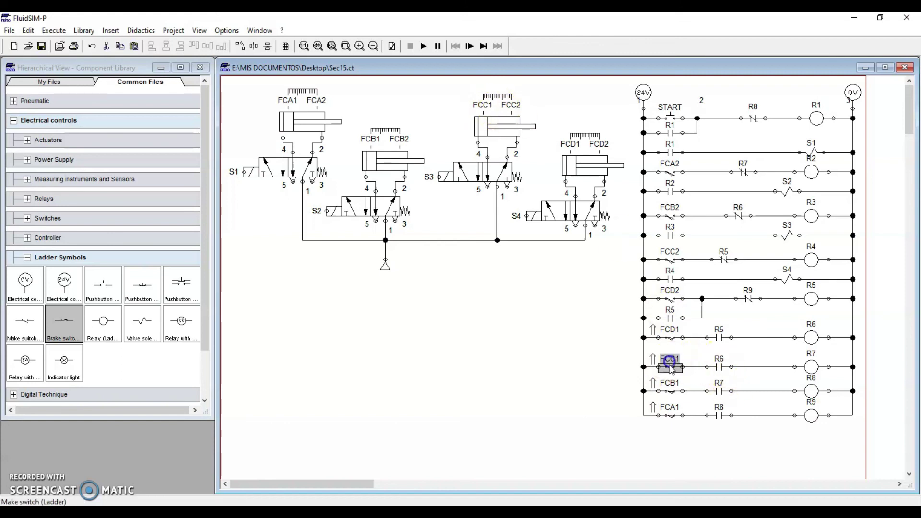
left_click(715, 369)
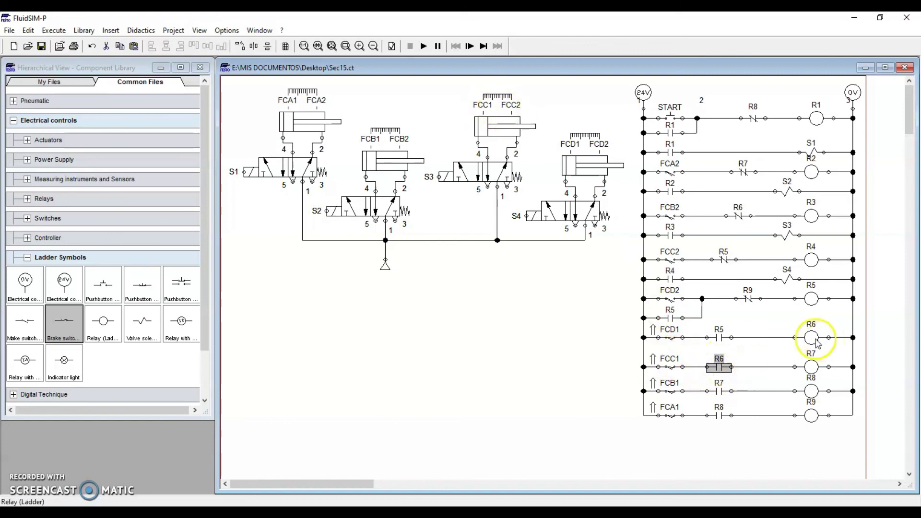
left_click(722, 368)
left_click(812, 366)
- Follow the R7 break contact through R2 and its make contact to S2 and the FCB1/FCB2 cylinder's retraction
left_click(722, 391)
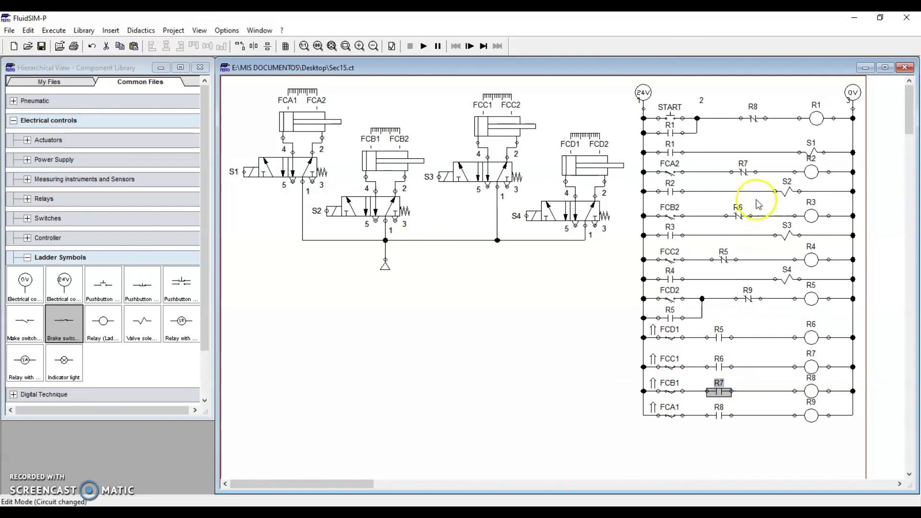
left_click(747, 172)
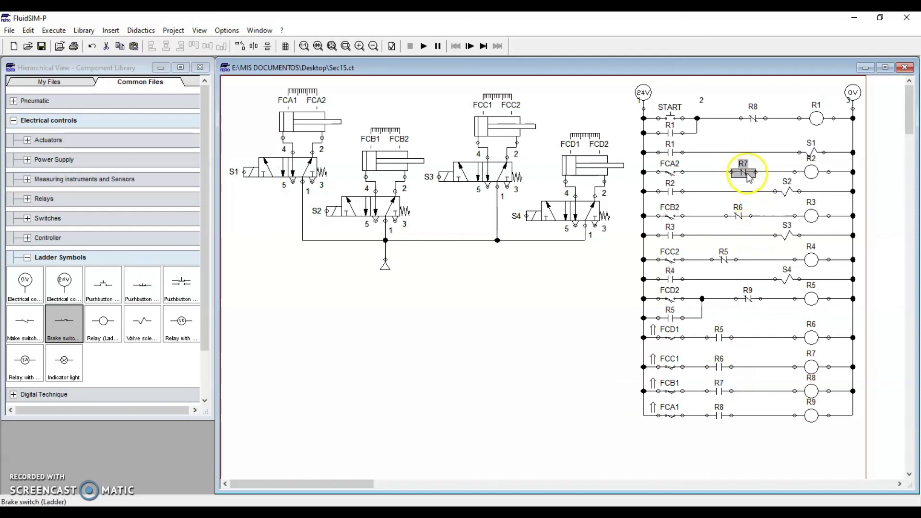
left_click(811, 172)
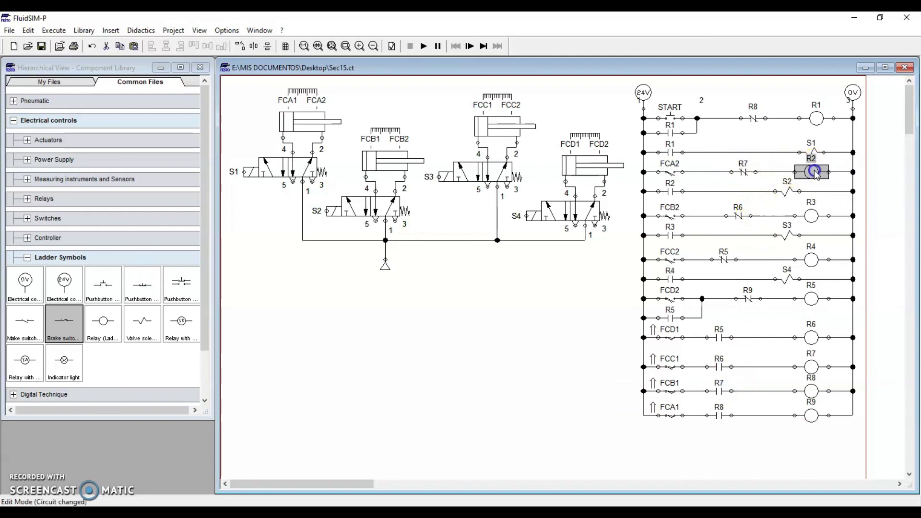
left_click(670, 192)
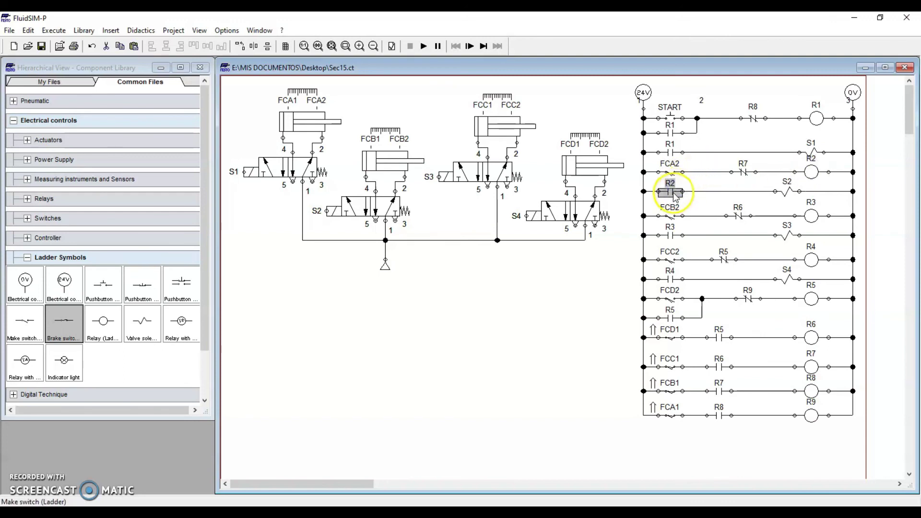
left_click(786, 191)
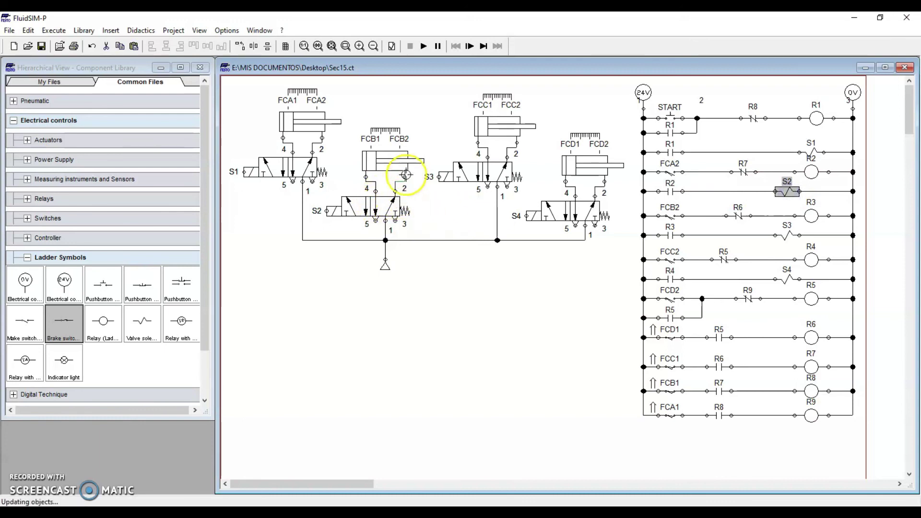
mouse_move(413, 164)
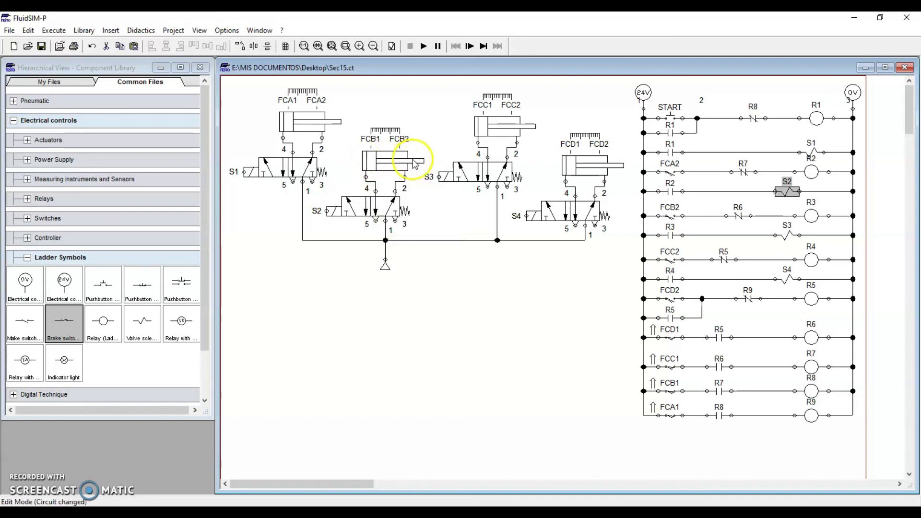
mouse_move(372, 163)
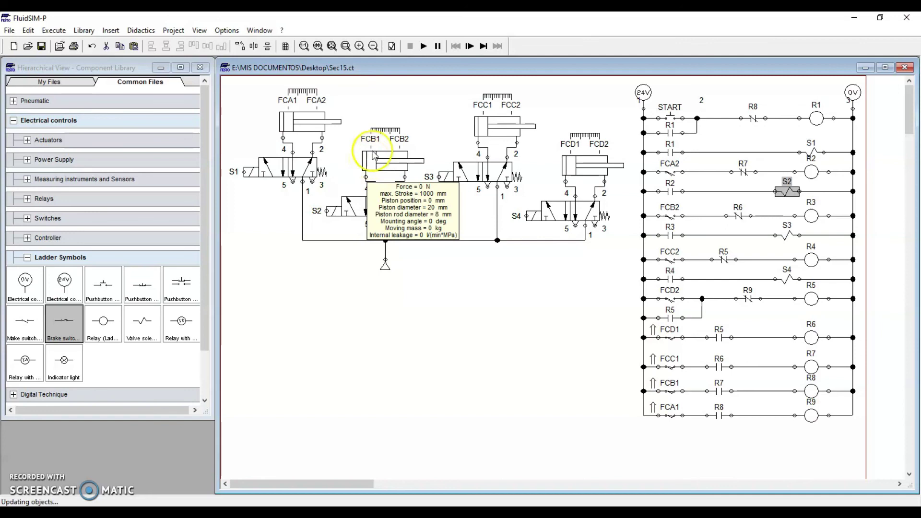
mouse_move(373, 143)
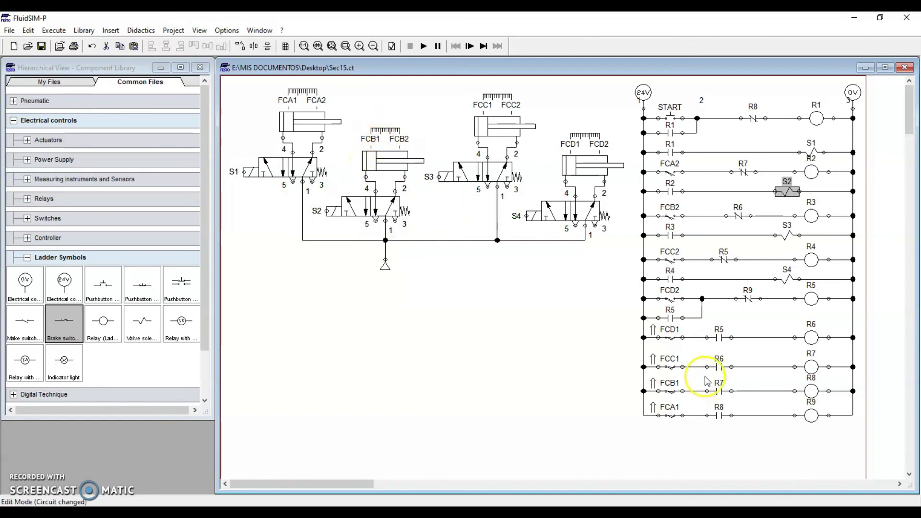
- Trace how FCB1 and the R7 make contact, switched by the R7 coil, feed R8
left_click(668, 392)
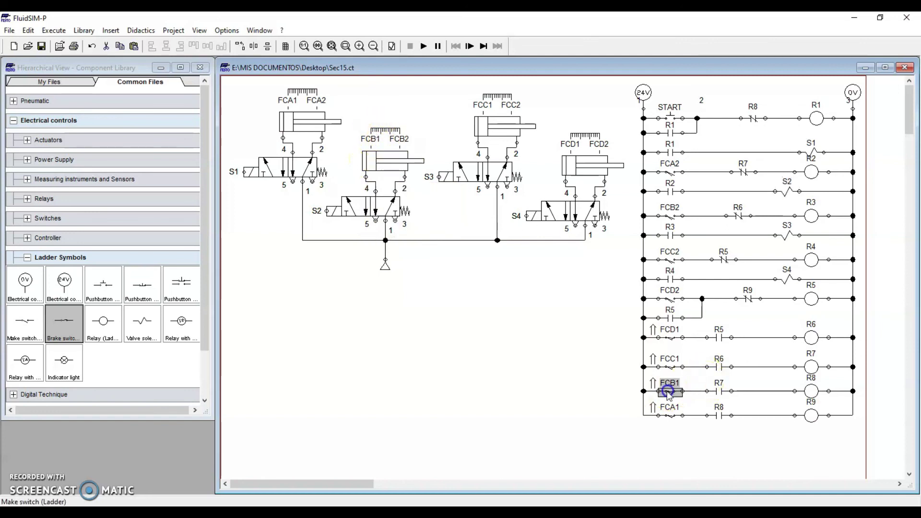
left_click(720, 391)
left_click(720, 391)
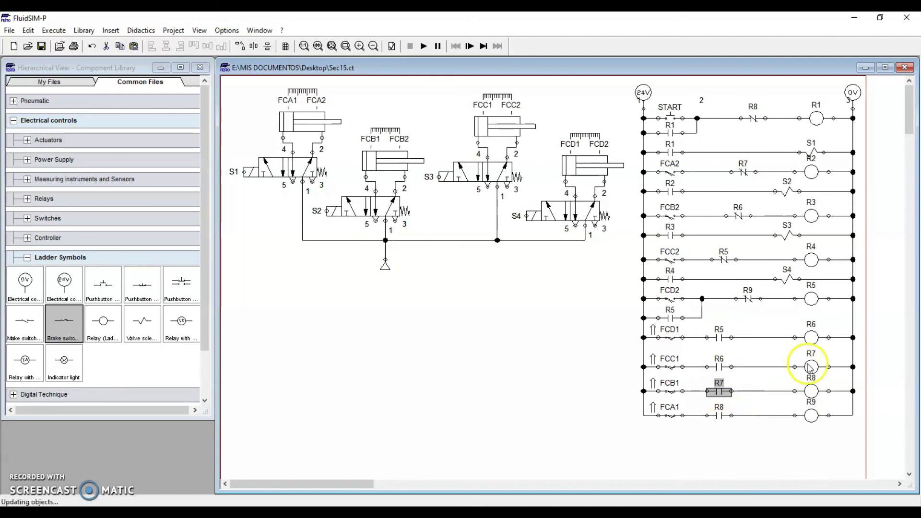
left_click(812, 391)
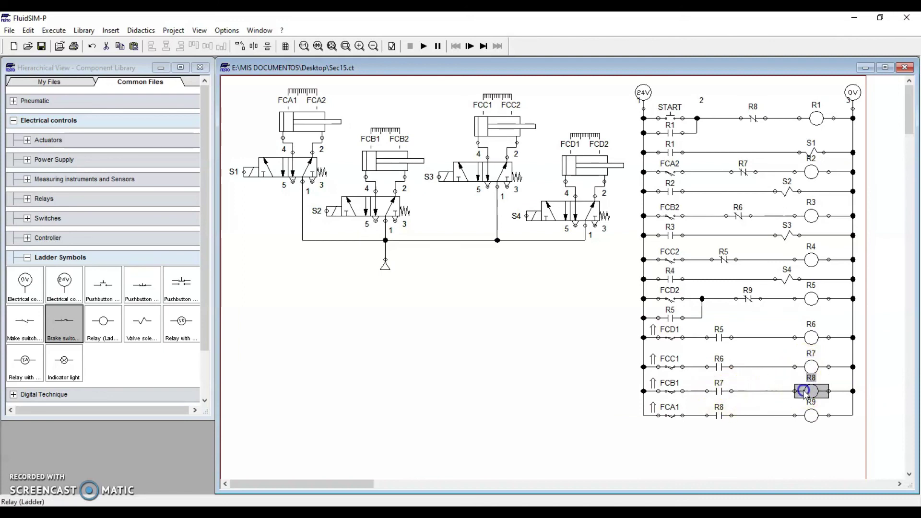
- Follow the R8 break contact through R1 and its make contact to S1 and the FCA1/FCA2 cylinder's retraction
left_click(723, 415)
left_click(753, 119)
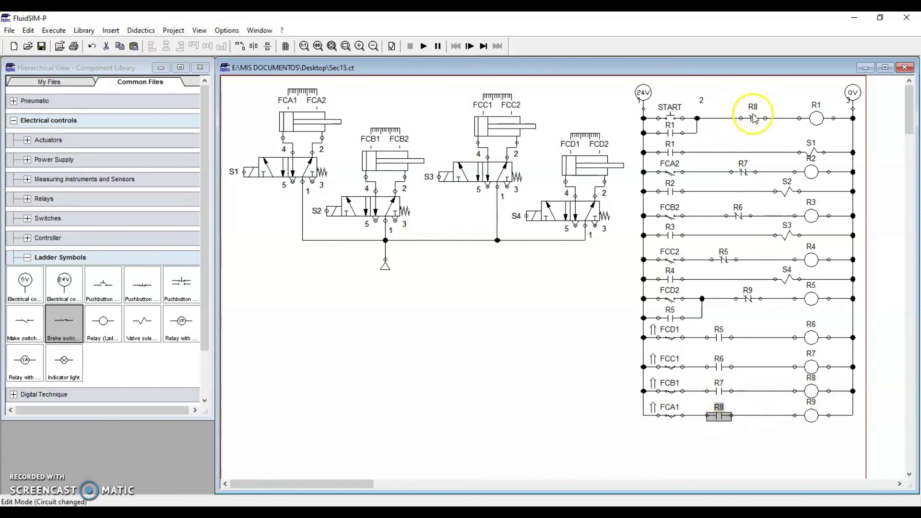
left_click(753, 109)
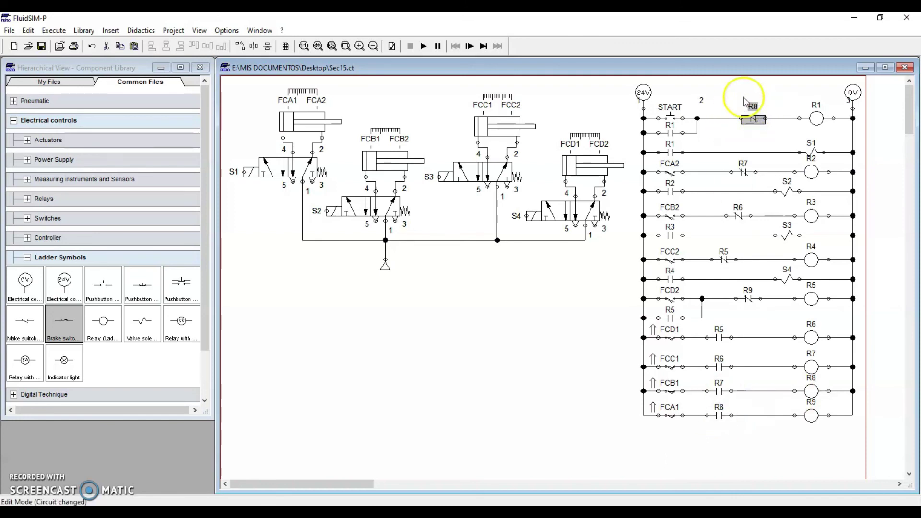
left_click(753, 115)
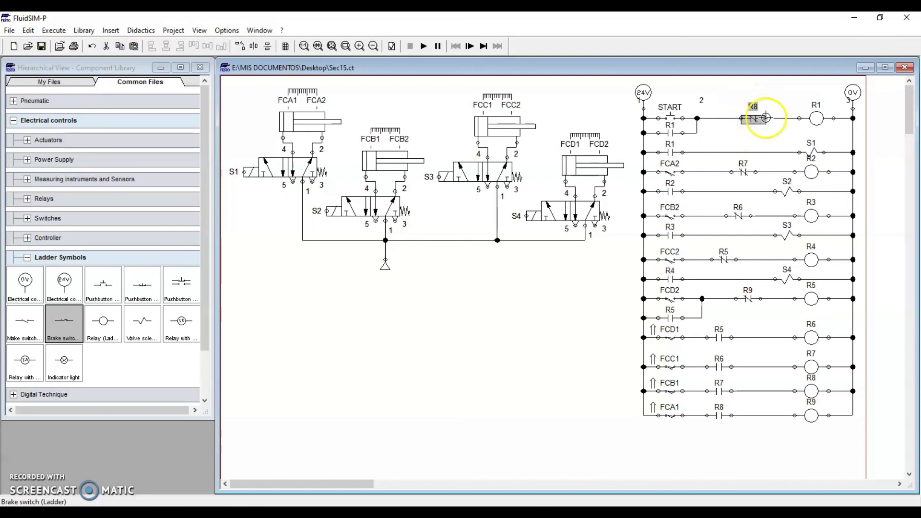
left_click(822, 118)
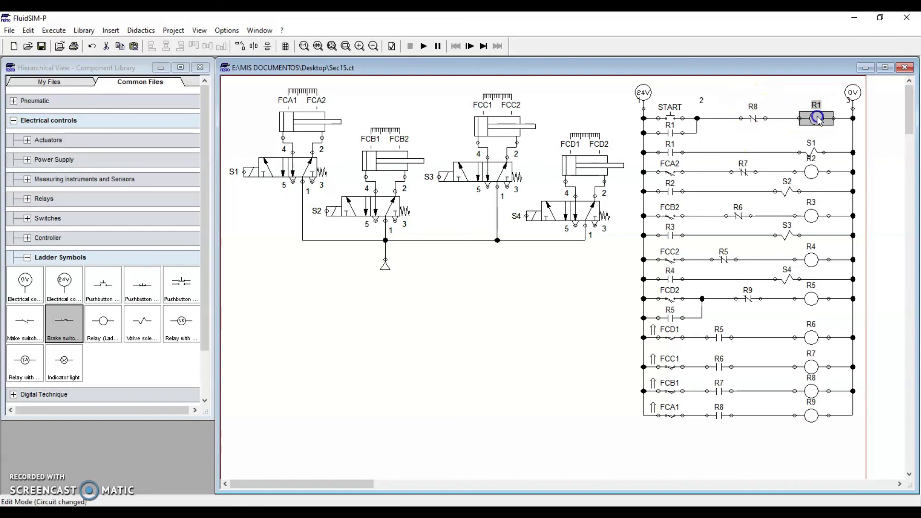
left_click(673, 151)
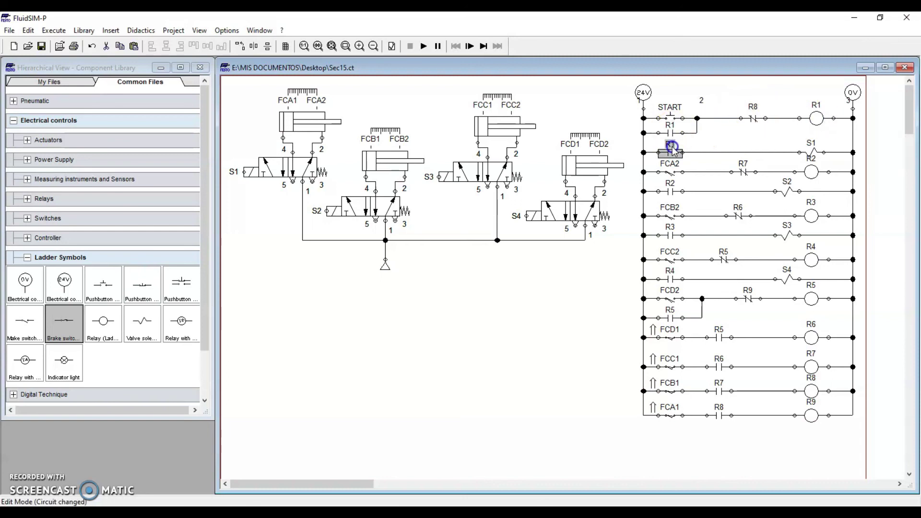
left_click(670, 152)
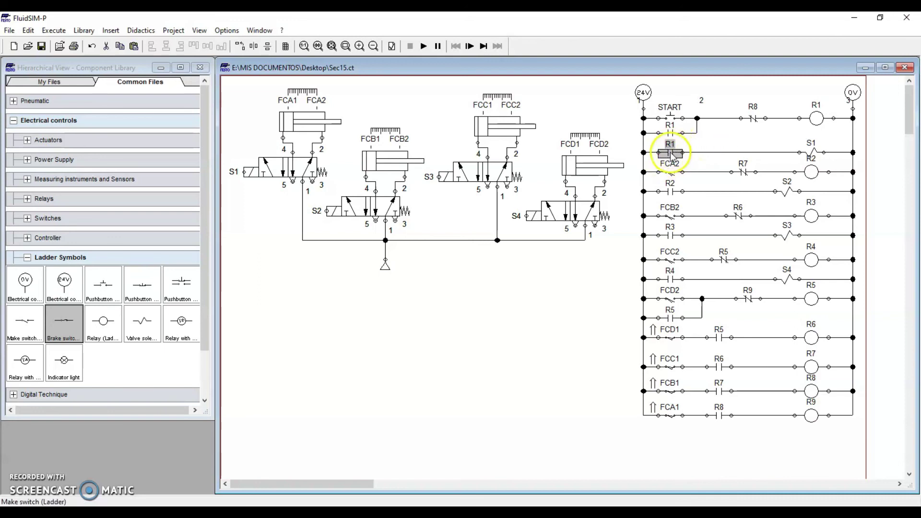
left_click(811, 153)
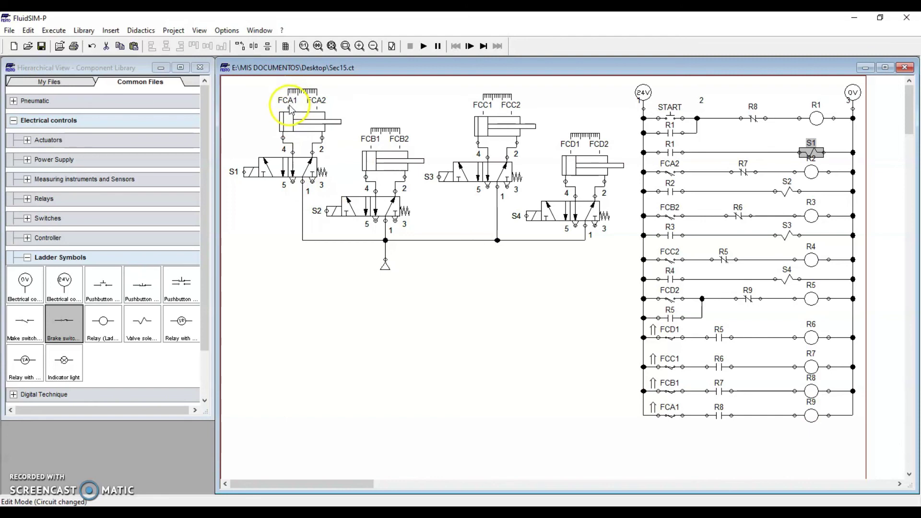
- Trace how FCA1 and the R8 make contact, switched by the R8 coil, feed R9
left_click(670, 412)
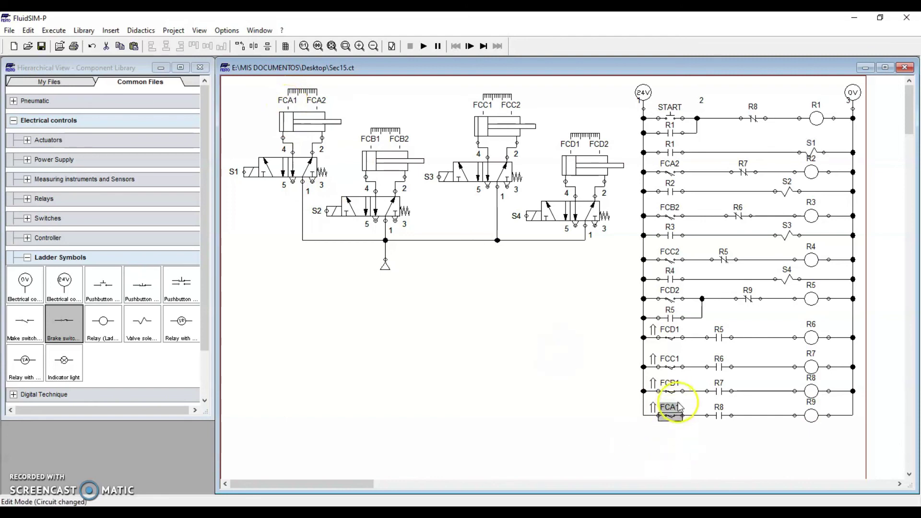
left_click(720, 416)
left_click(817, 391)
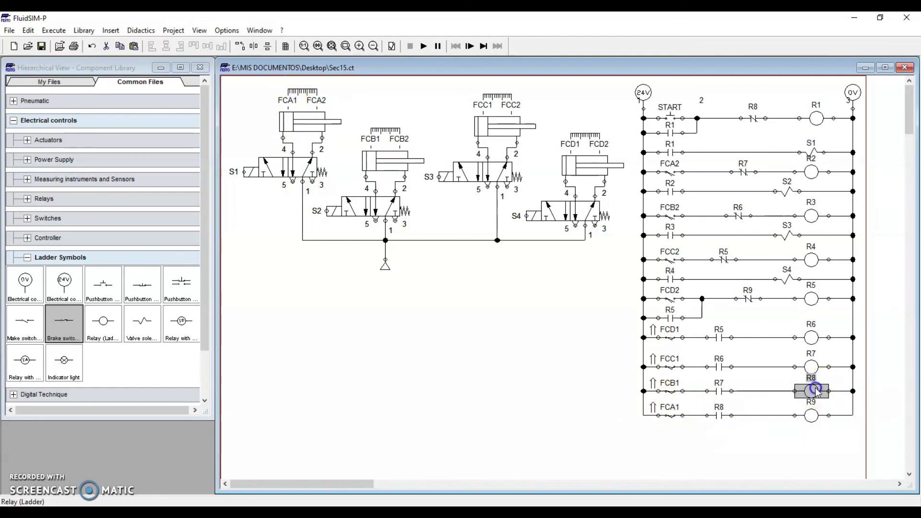
left_click(719, 415)
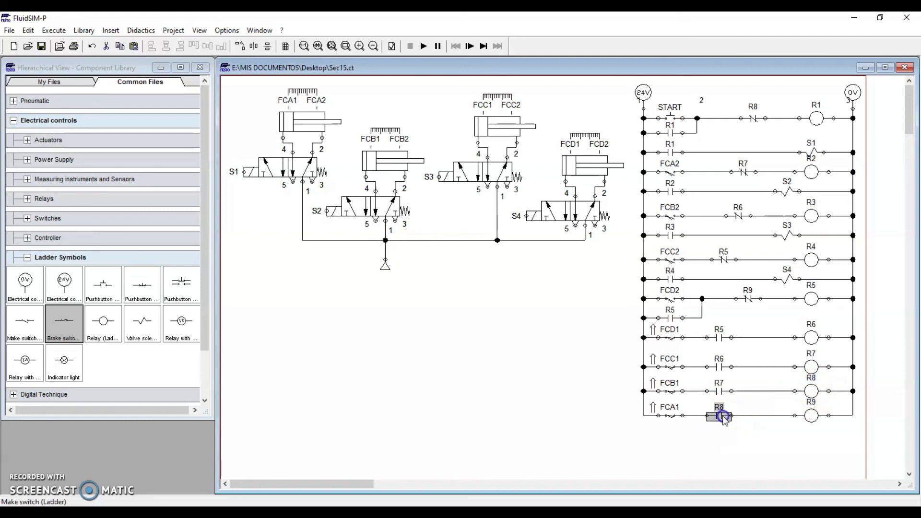
left_click(809, 416)
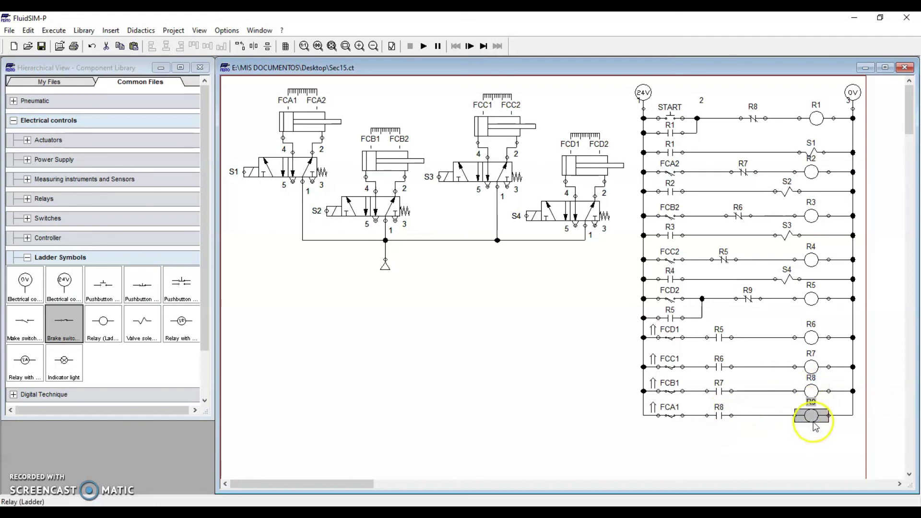
- Examine how the R9 break contact resets R5 and how the R5 contacts act on the FCC2 rung and on R6
left_click(749, 300)
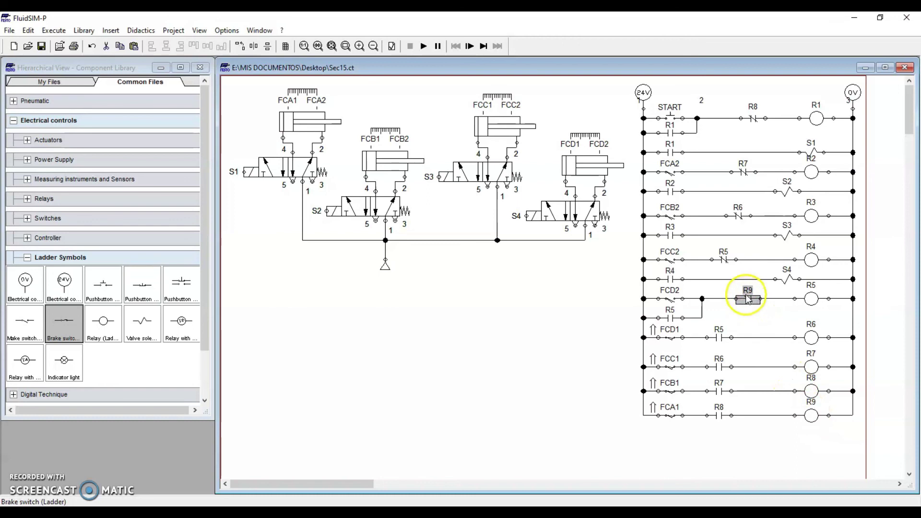
left_click(811, 298)
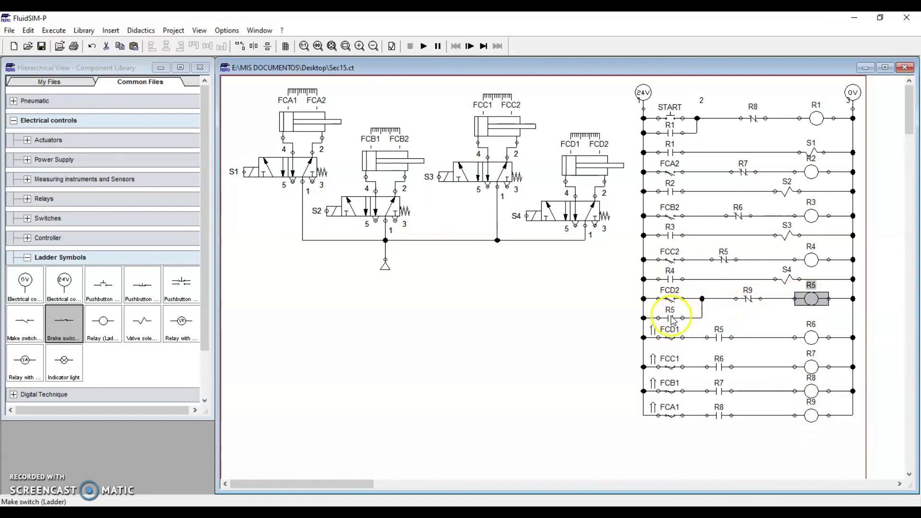
left_click(720, 336)
left_click(726, 263)
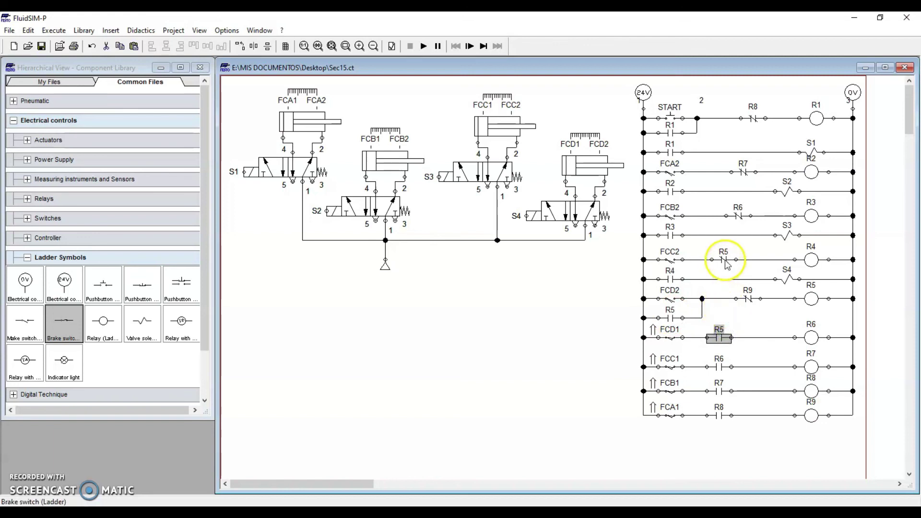
left_click(721, 337)
left_click(815, 338)
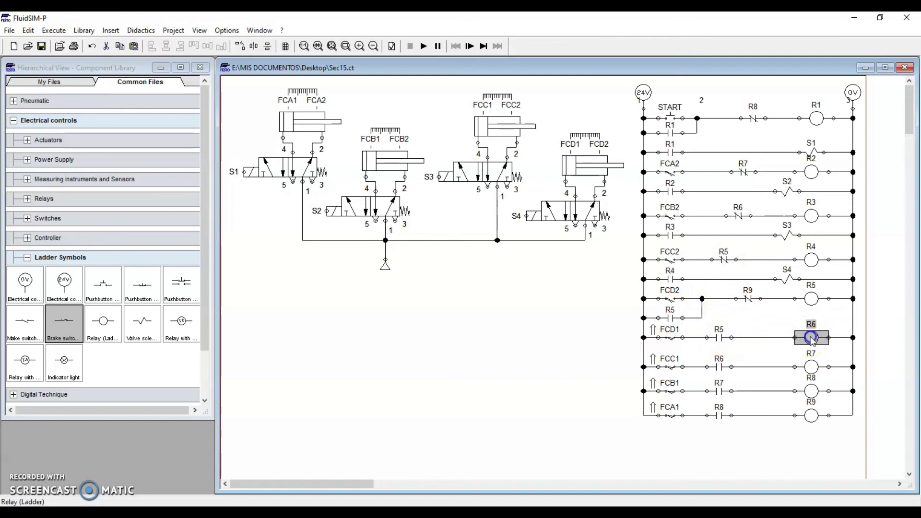
- Trace how the R6 contacts act on the FCB2 rung and, together with FCC1, on the R7 coil
left_click(720, 367)
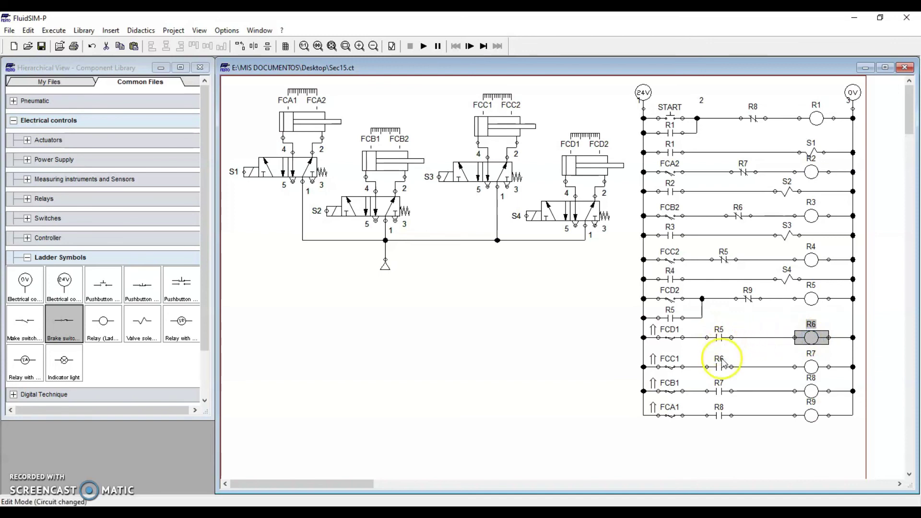
left_click(738, 216)
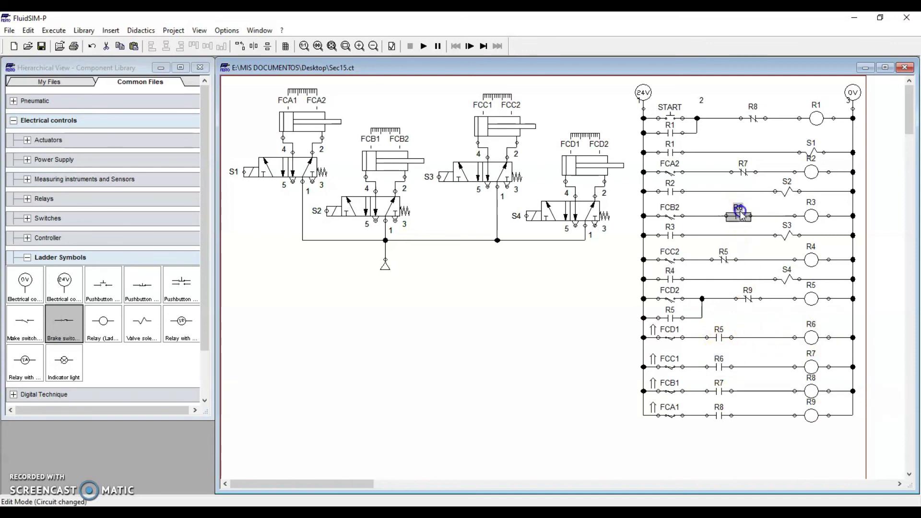
left_click(723, 367)
left_click(812, 367)
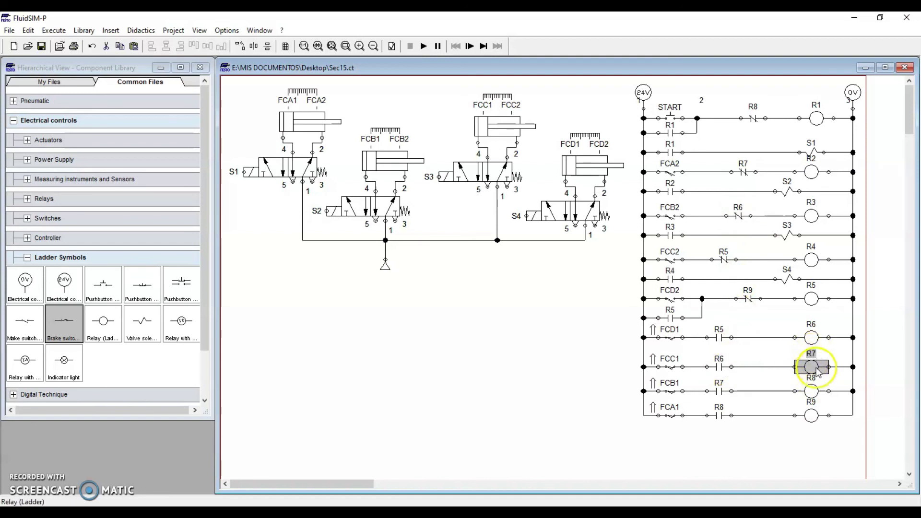
- Trace how the R7 contacts act on the FCA2 rung and, together with FCB1, on the R8 coil
left_click(721, 392)
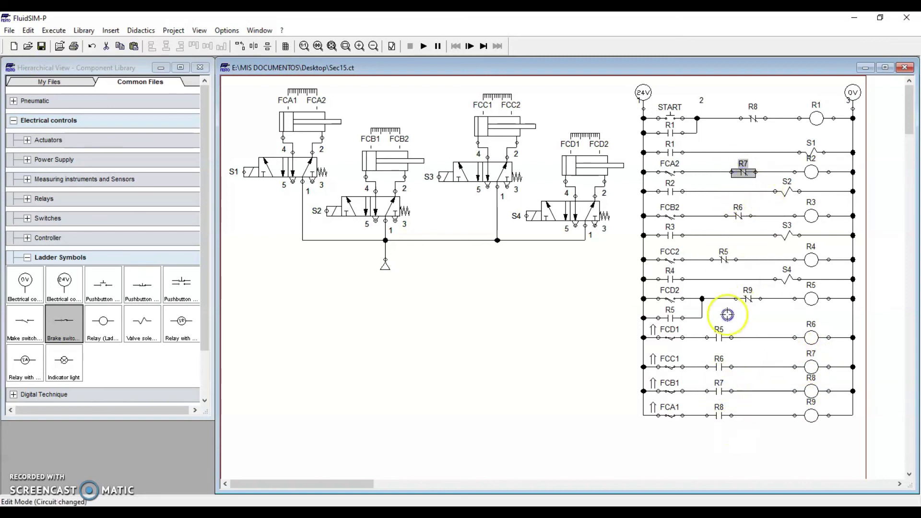
left_click(722, 391)
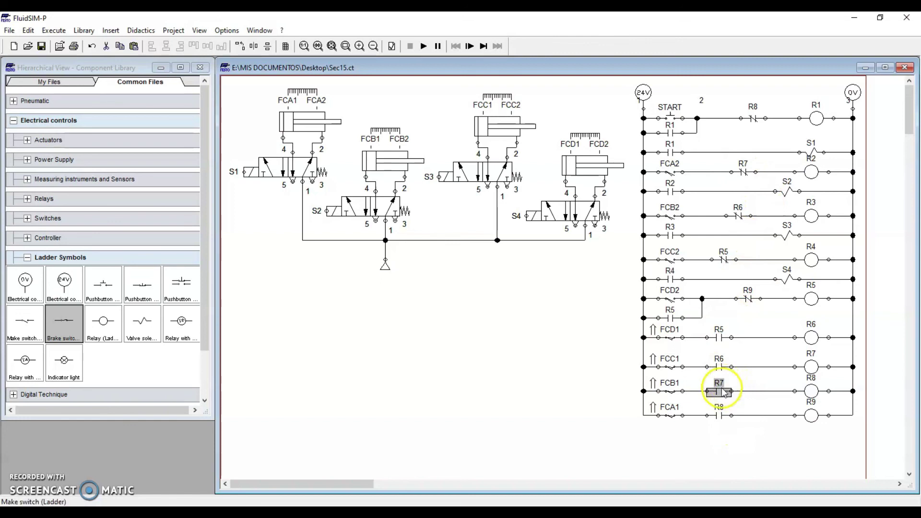
left_click(812, 391)
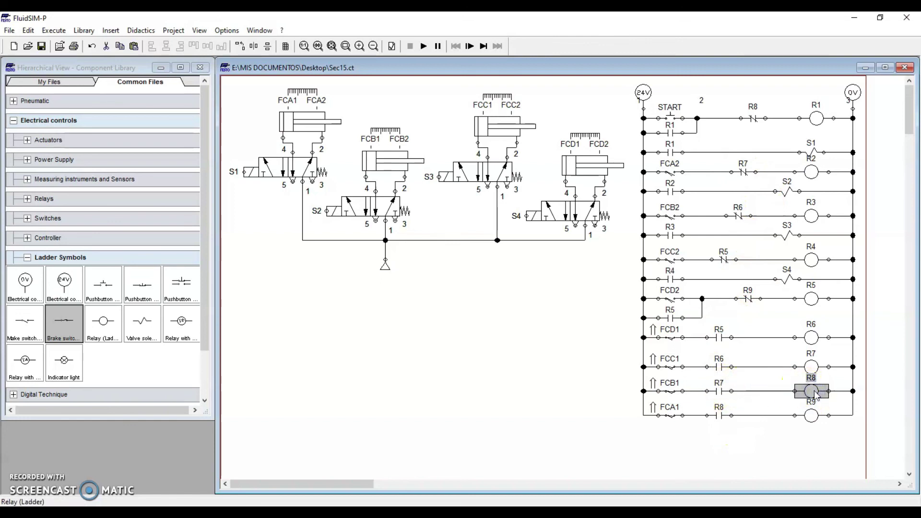
left_click_drag(816, 392, 813, 392)
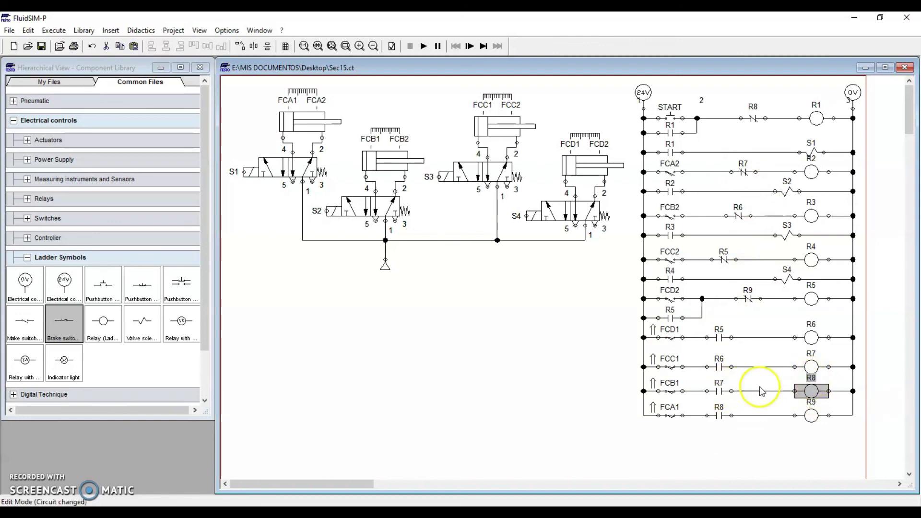
- Follow the R8 make contact on the FCA1 rung to the R9 coil
left_click(719, 415)
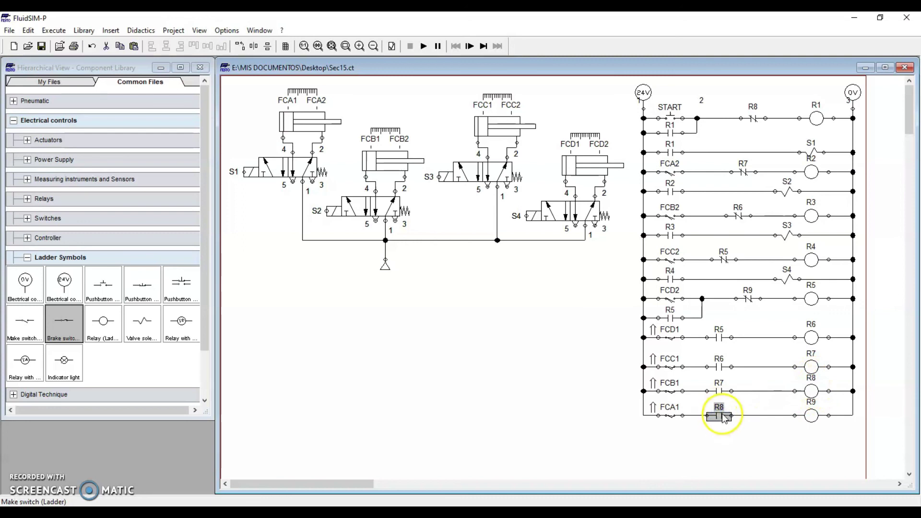
left_click(719, 417)
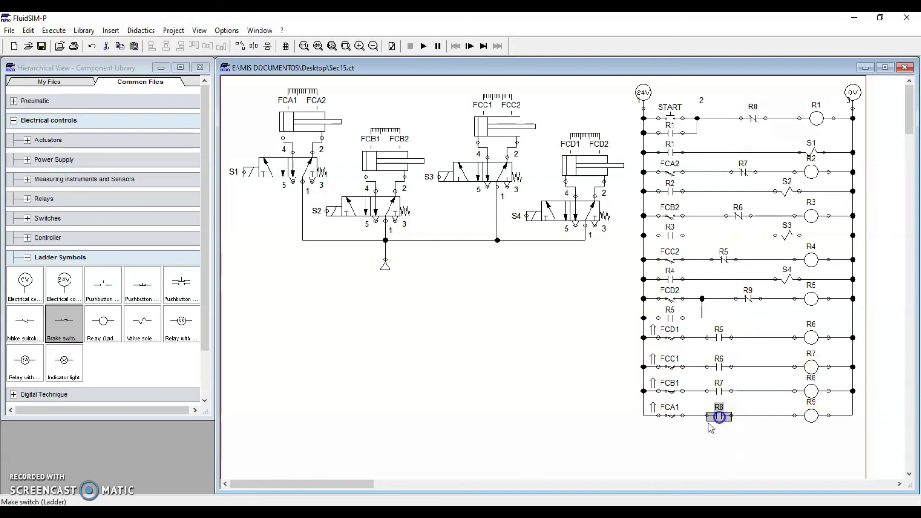
left_click(811, 415)
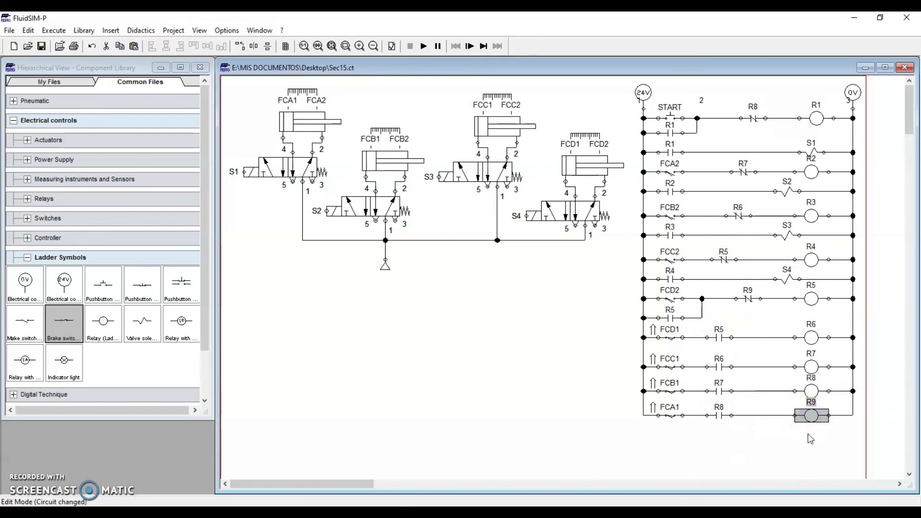
- Simulate the four-cylinder sequence through the one-after-another retraction and stop the simulation
left_click(423, 46)
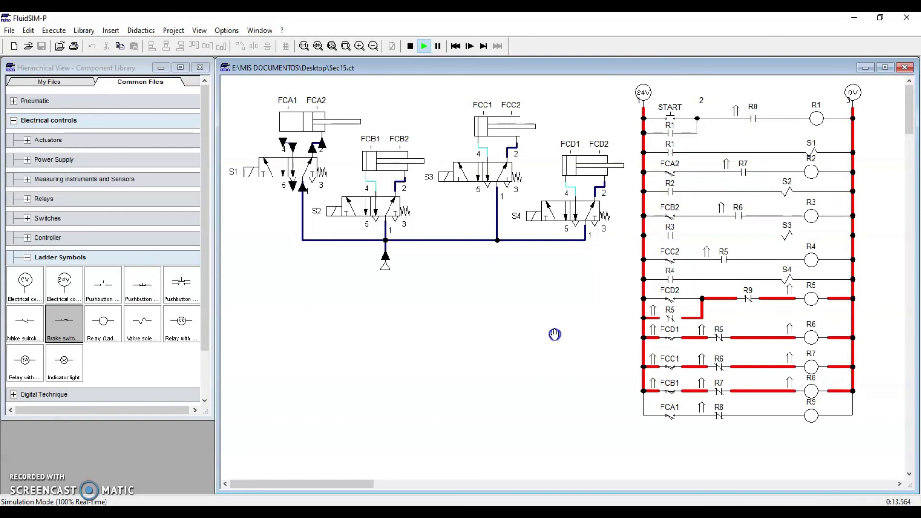
left_click(411, 46)
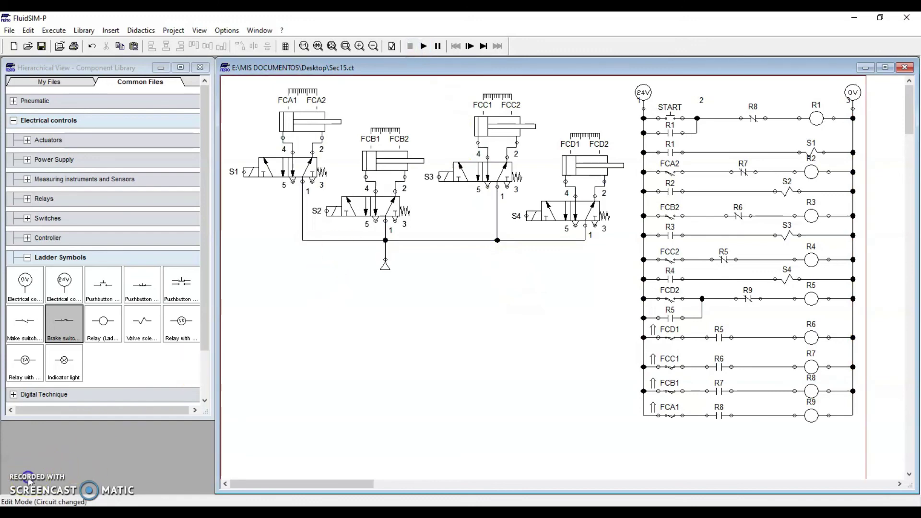